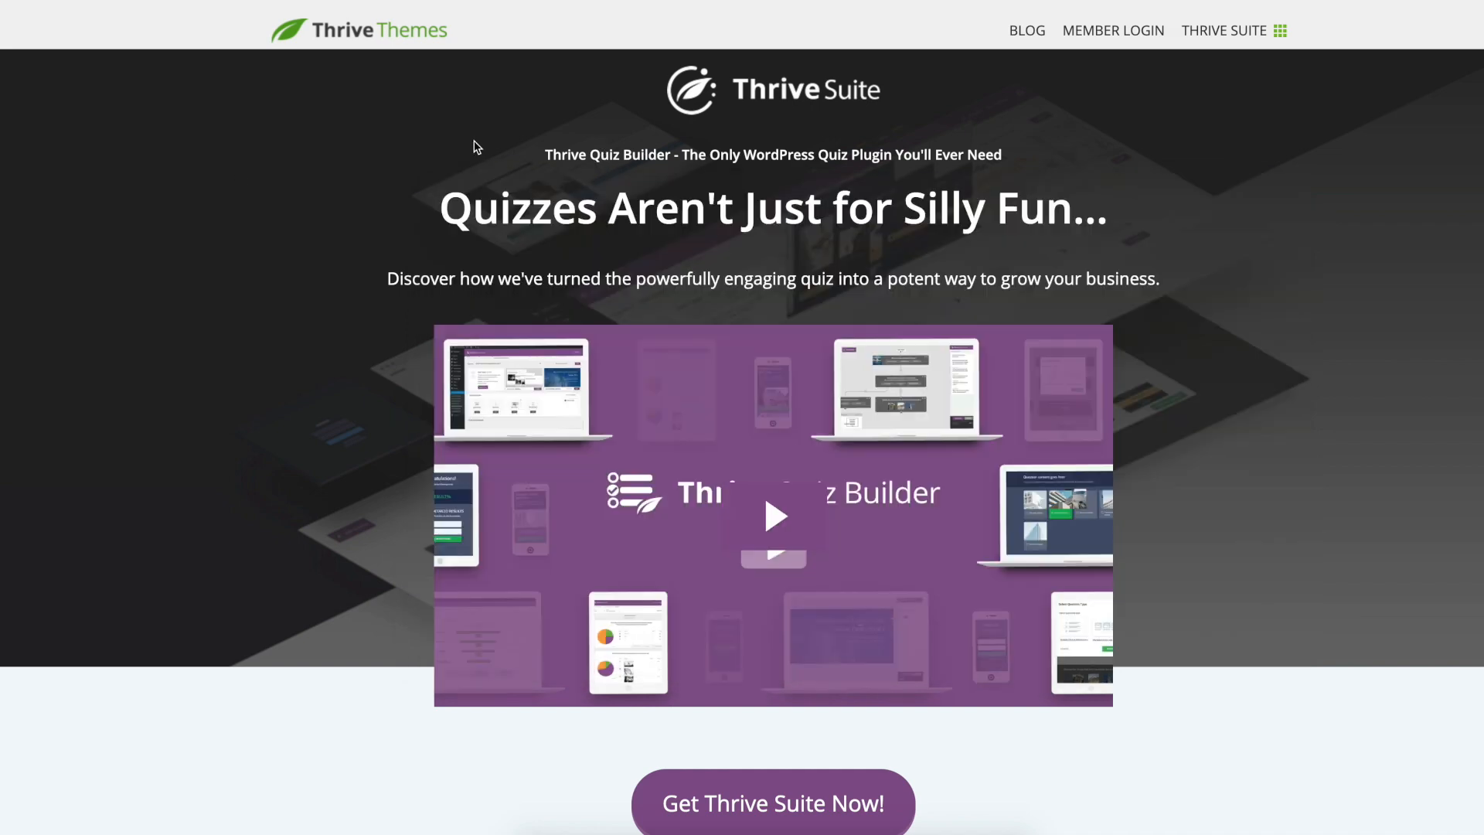
# - Read through the headline, introduction and iceberg section of the Thrive Quiz Builder page
pyautogui.moveTo(476, 147)
pyautogui.mouseDown()
pyautogui.moveTo(1202, 282)
pyautogui.moveTo(621, 169)
pyautogui.moveTo(495, 166)
pyautogui.mouseUp()
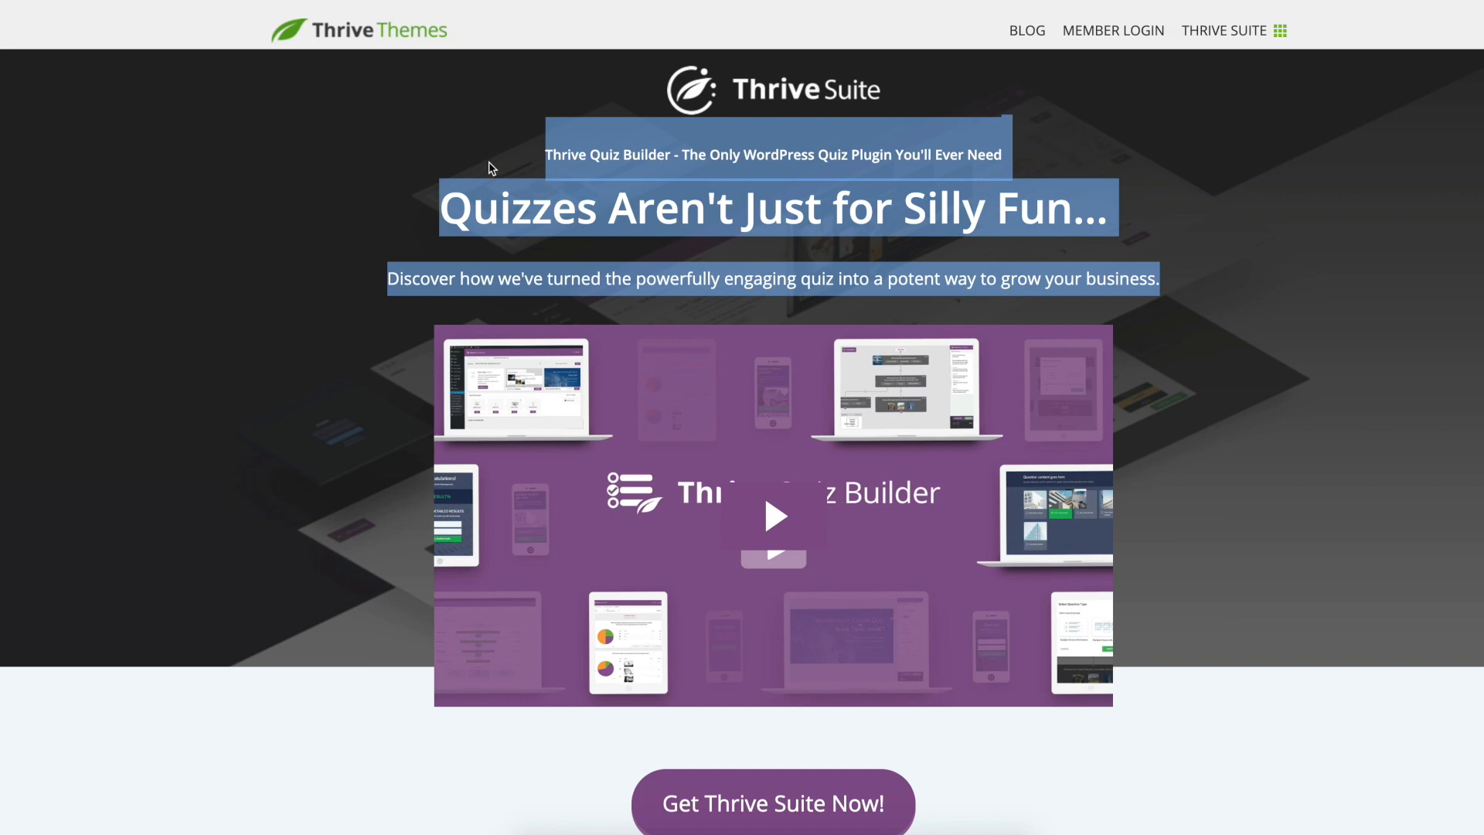
pyautogui.moveTo(587, 91); pyautogui.dragTo(966, 91)
pyautogui.moveTo(966, 91); pyautogui.dragTo(500, 107)
pyautogui.click(502, 116)
pyautogui.moveTo(466, 199); pyautogui.dragTo(1199, 294)
pyautogui.click(1198, 293)
pyautogui.scroll(-3, 24, 350)
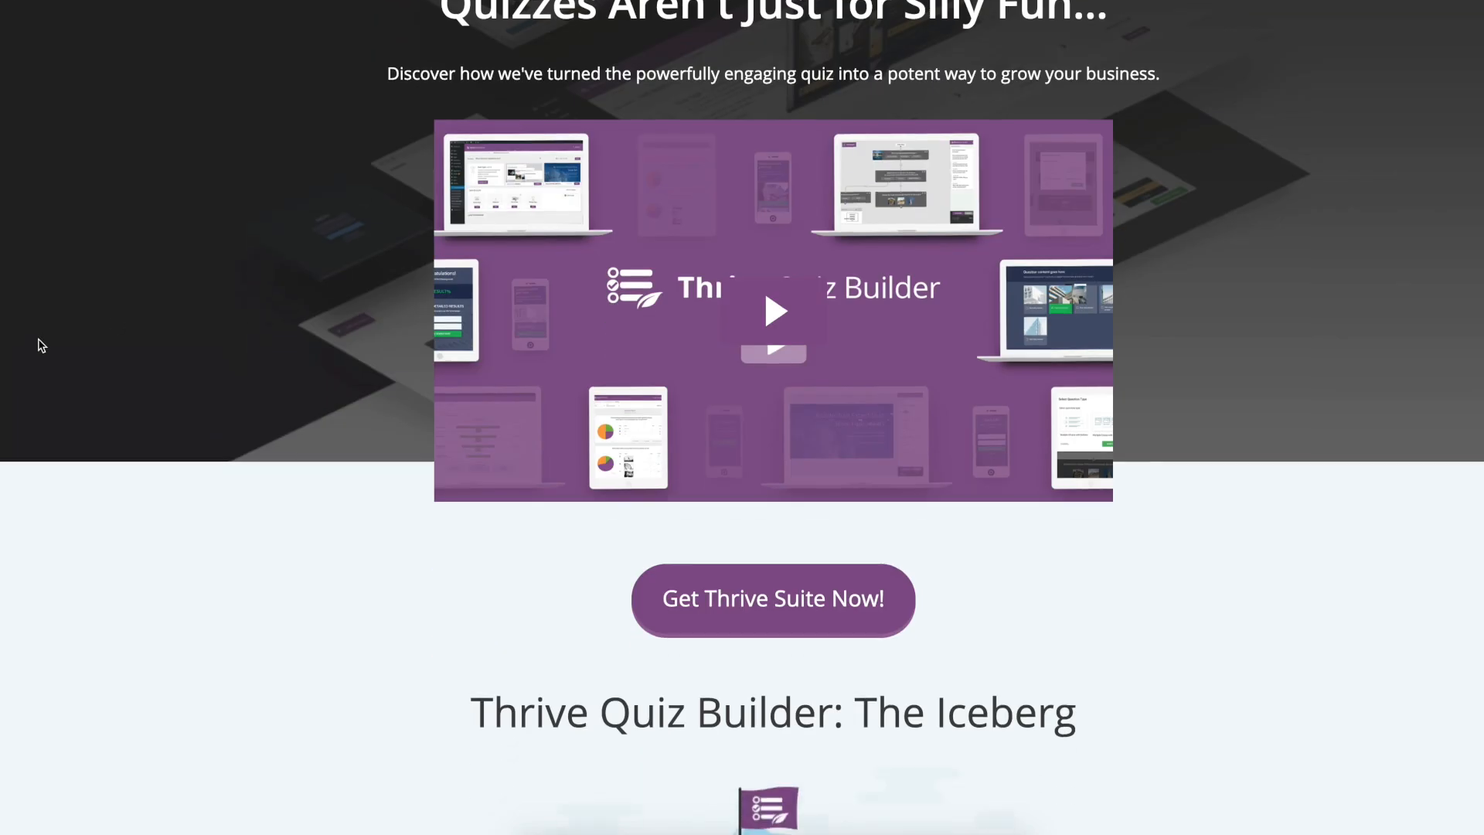
pyautogui.scroll(-15, 391, 334)
pyautogui.scroll(15, 391, 334)
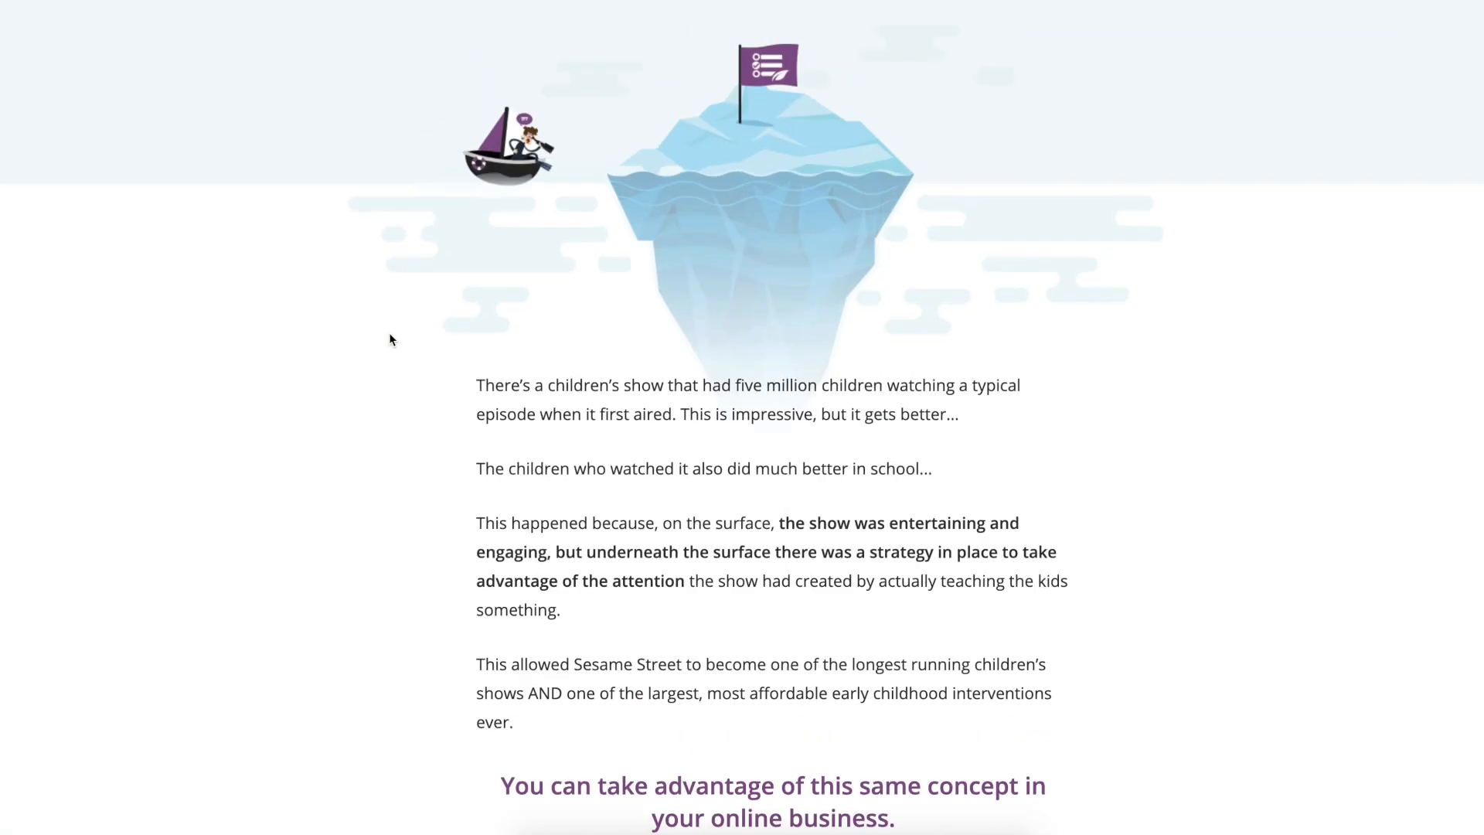
pyautogui.scroll(2, 391, 341)
pyautogui.scroll(-5, 391, 341)
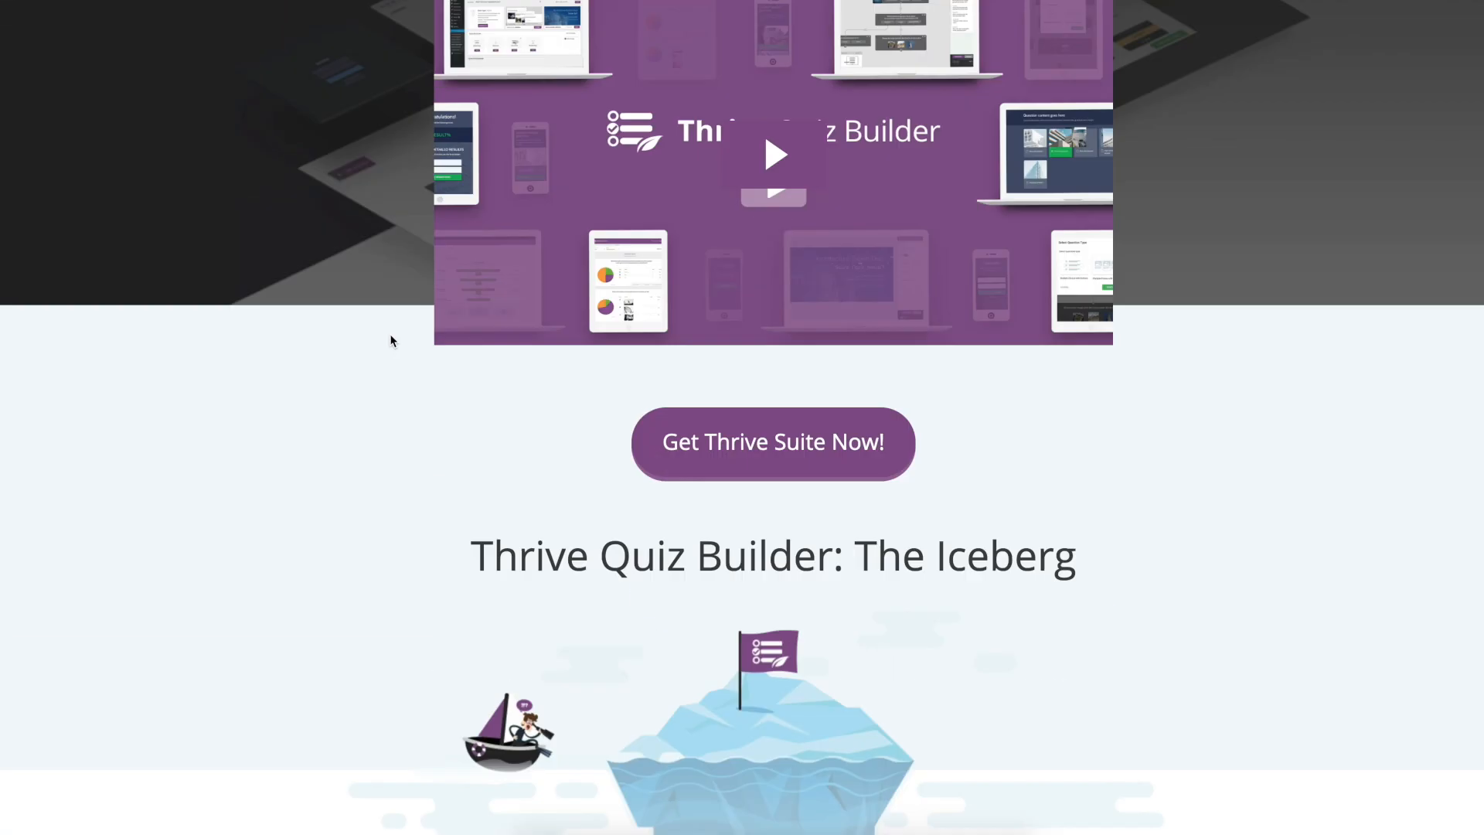
# - Go to the Thrive Suite purchase offer and view its monthly price and included products
pyautogui.click(698, 461)
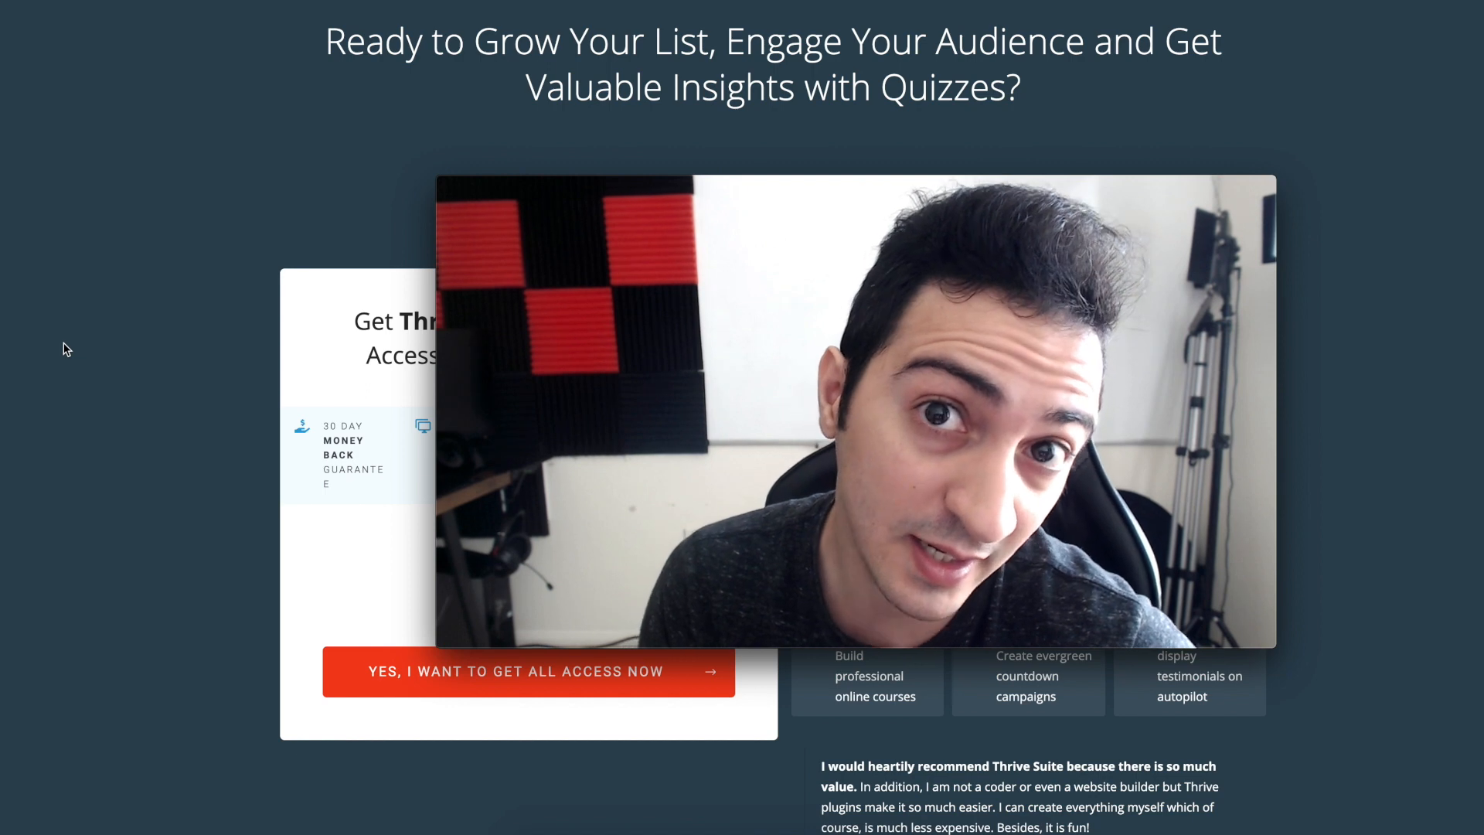
pyautogui.scroll(5, 66, 349)
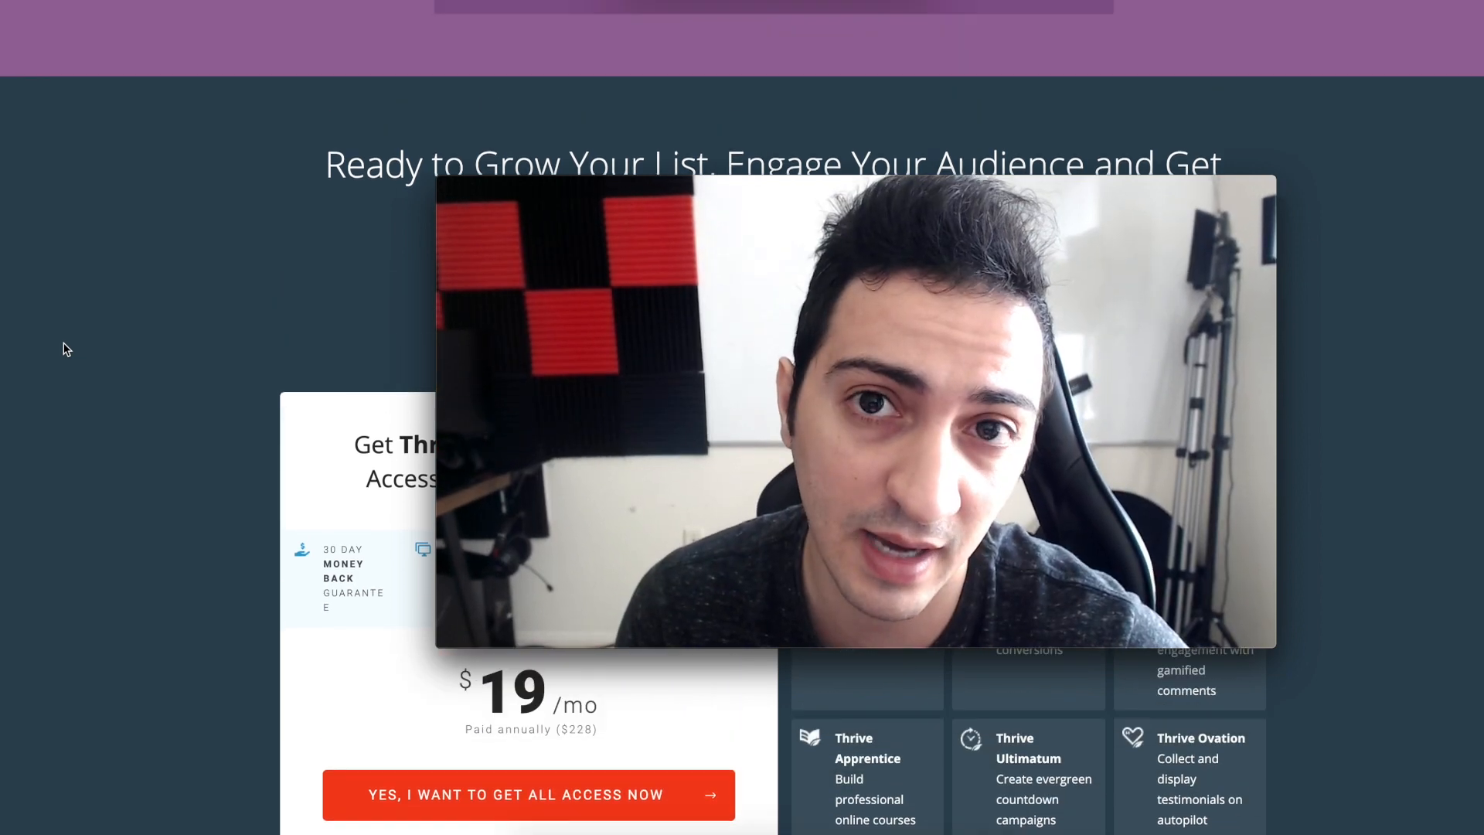
pyautogui.scroll(3, 63, 343)
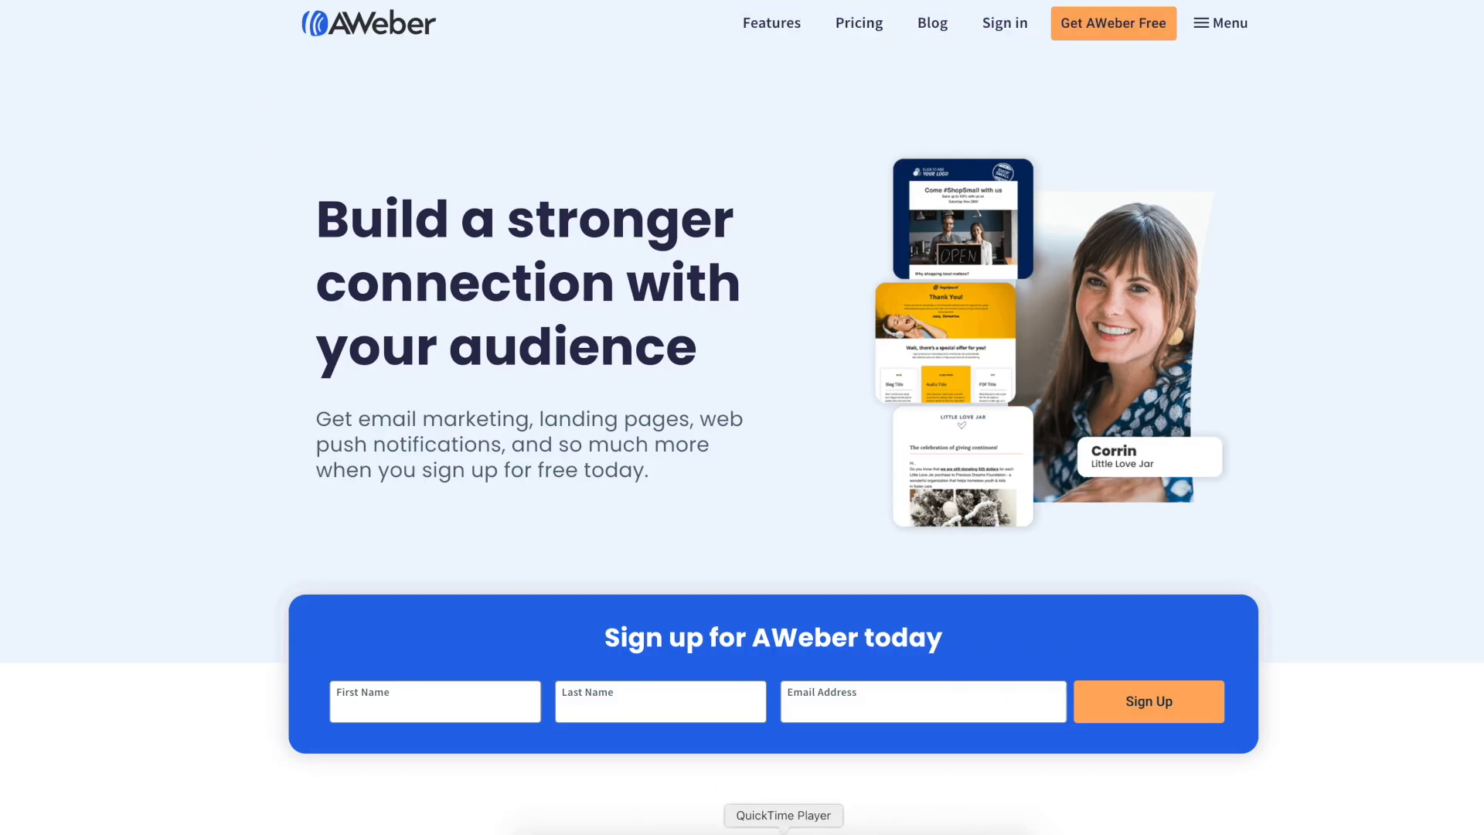
pyautogui.click(783, 834)
pyautogui.scroll(-1, 241, 486)
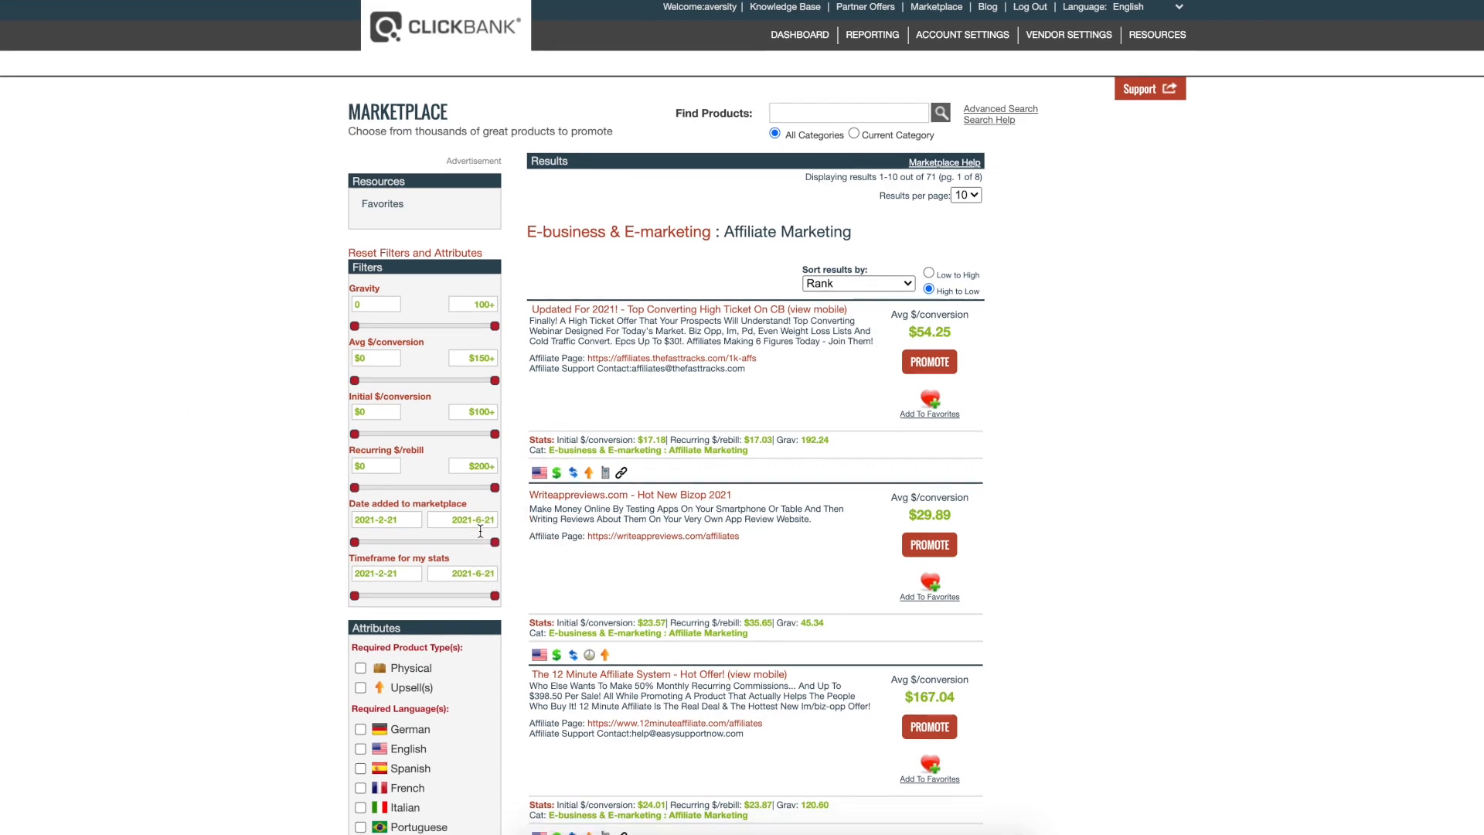
# - Look through the E-business & E-marketing : Affiliate Marketing offers in the ClickBank marketplace
pyautogui.scroll(-5, 480, 531)
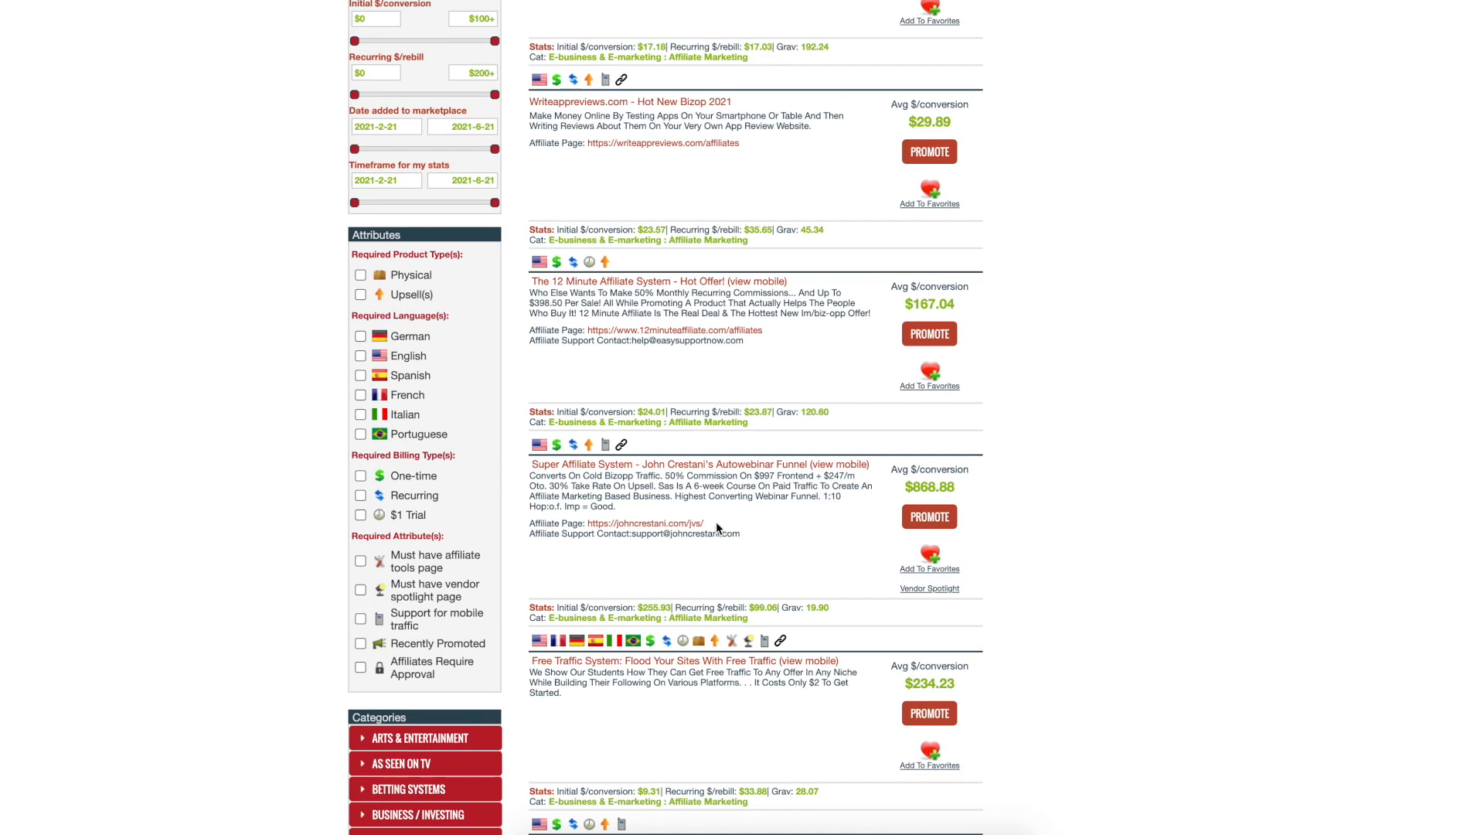
pyautogui.scroll(1, 715, 527)
pyautogui.scroll(2, 712, 532)
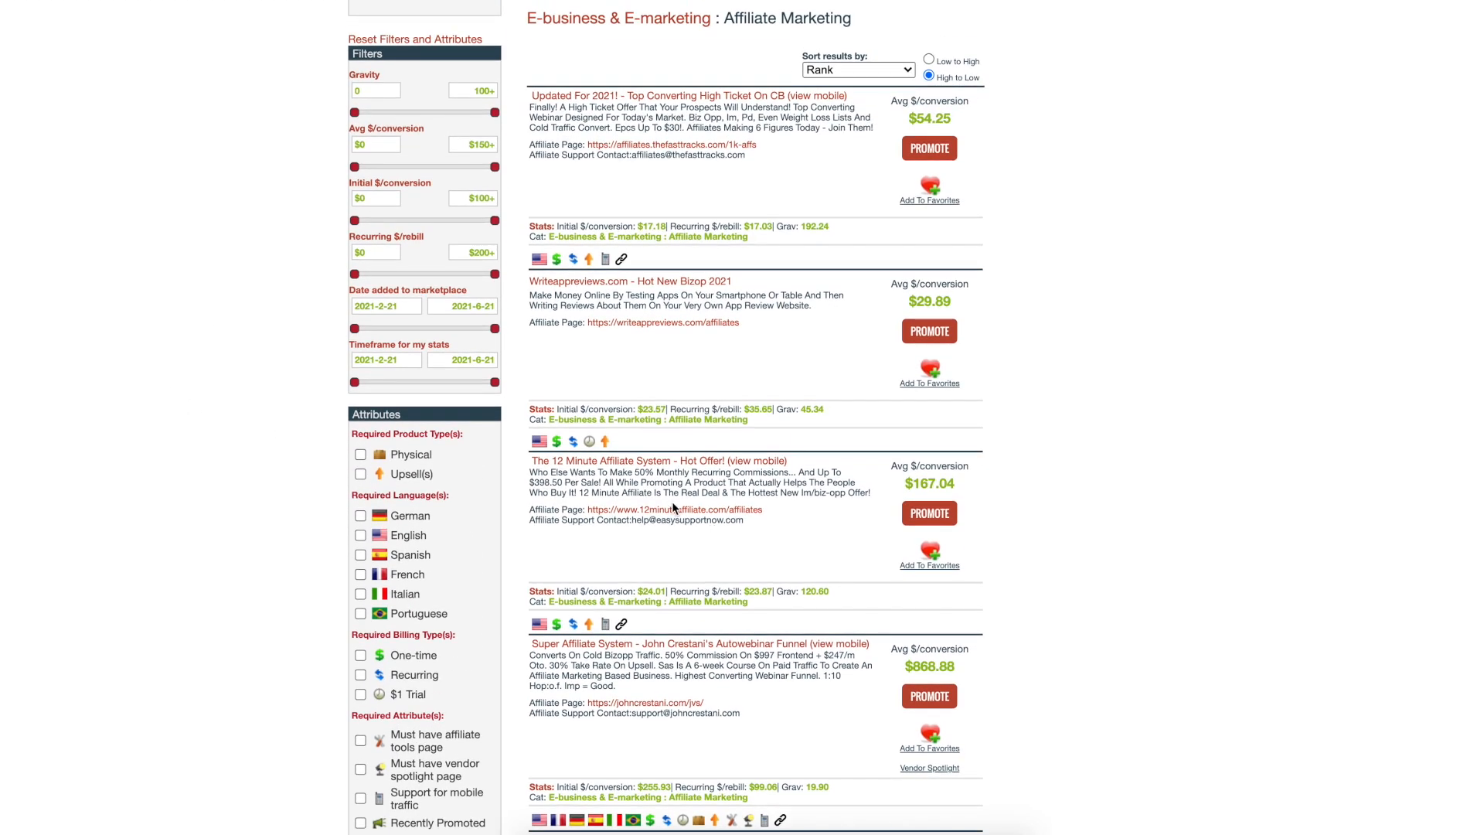
pyautogui.scroll(1, 680, 525)
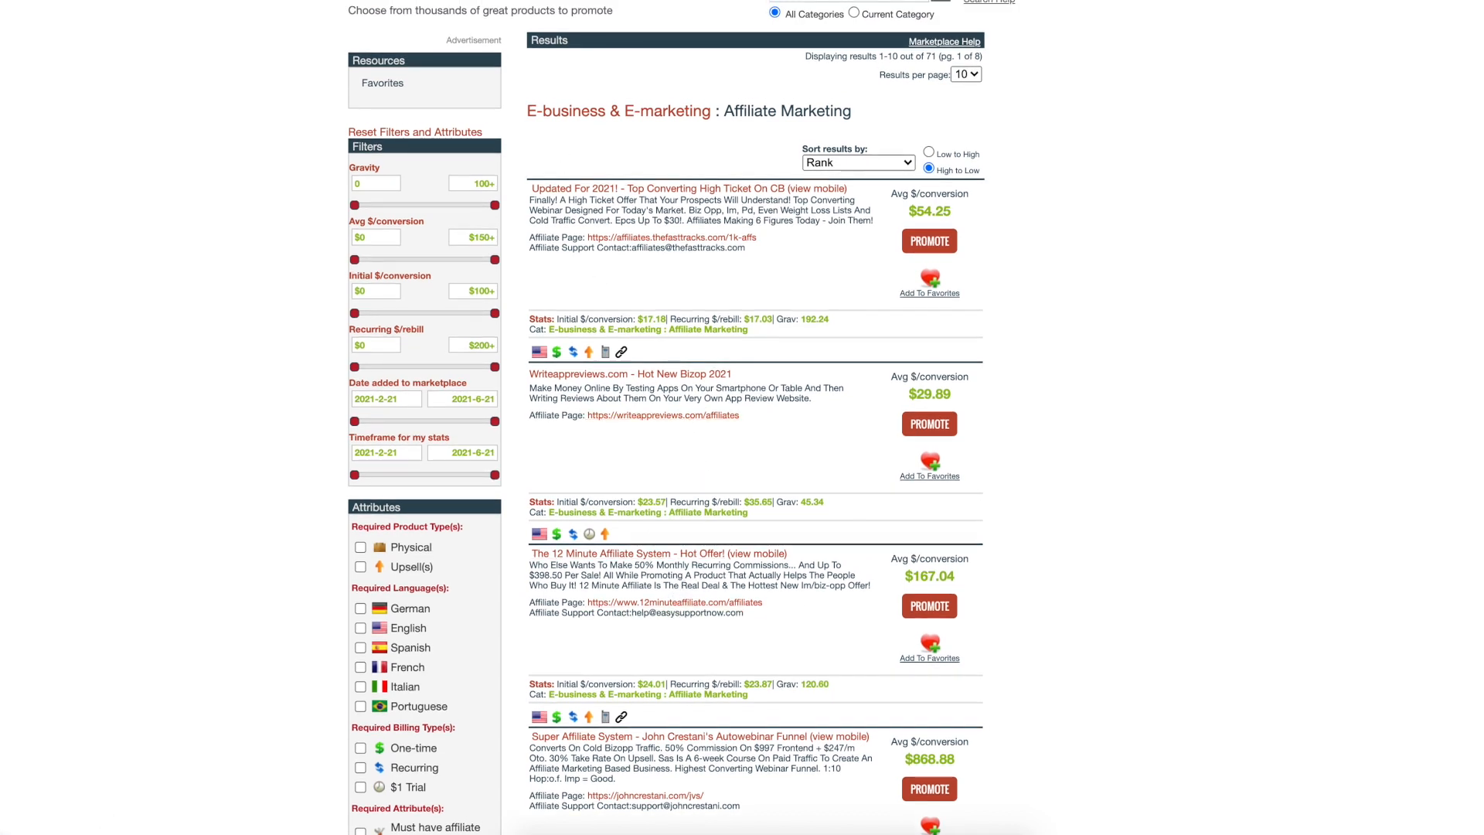
# - Open the 12 Minute Affiliate page for affiliates and review its sales funnel and the commissions on each upsell
pyautogui.click(433, 1)
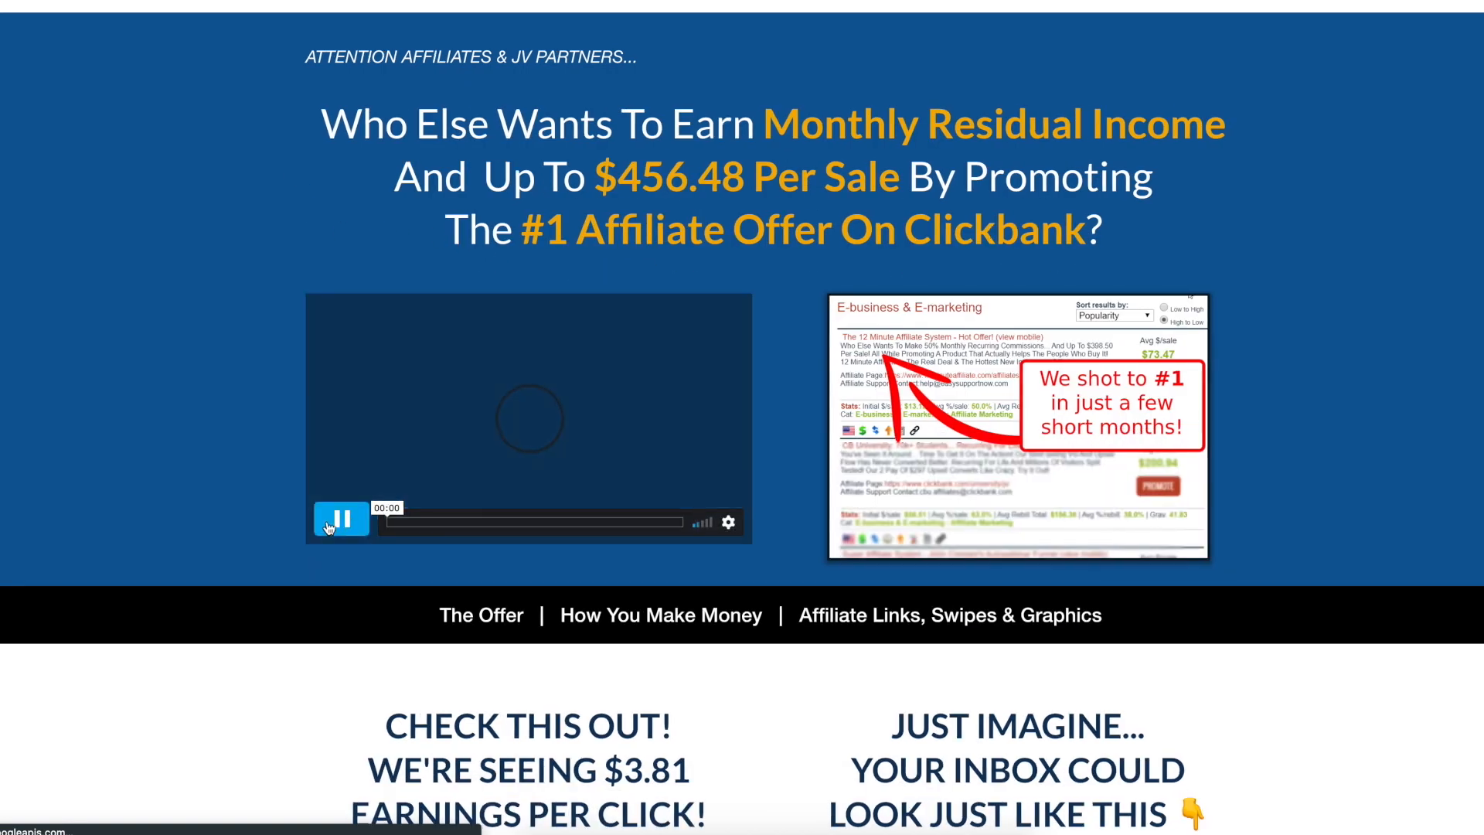
pyautogui.scroll(-10, 238, 460)
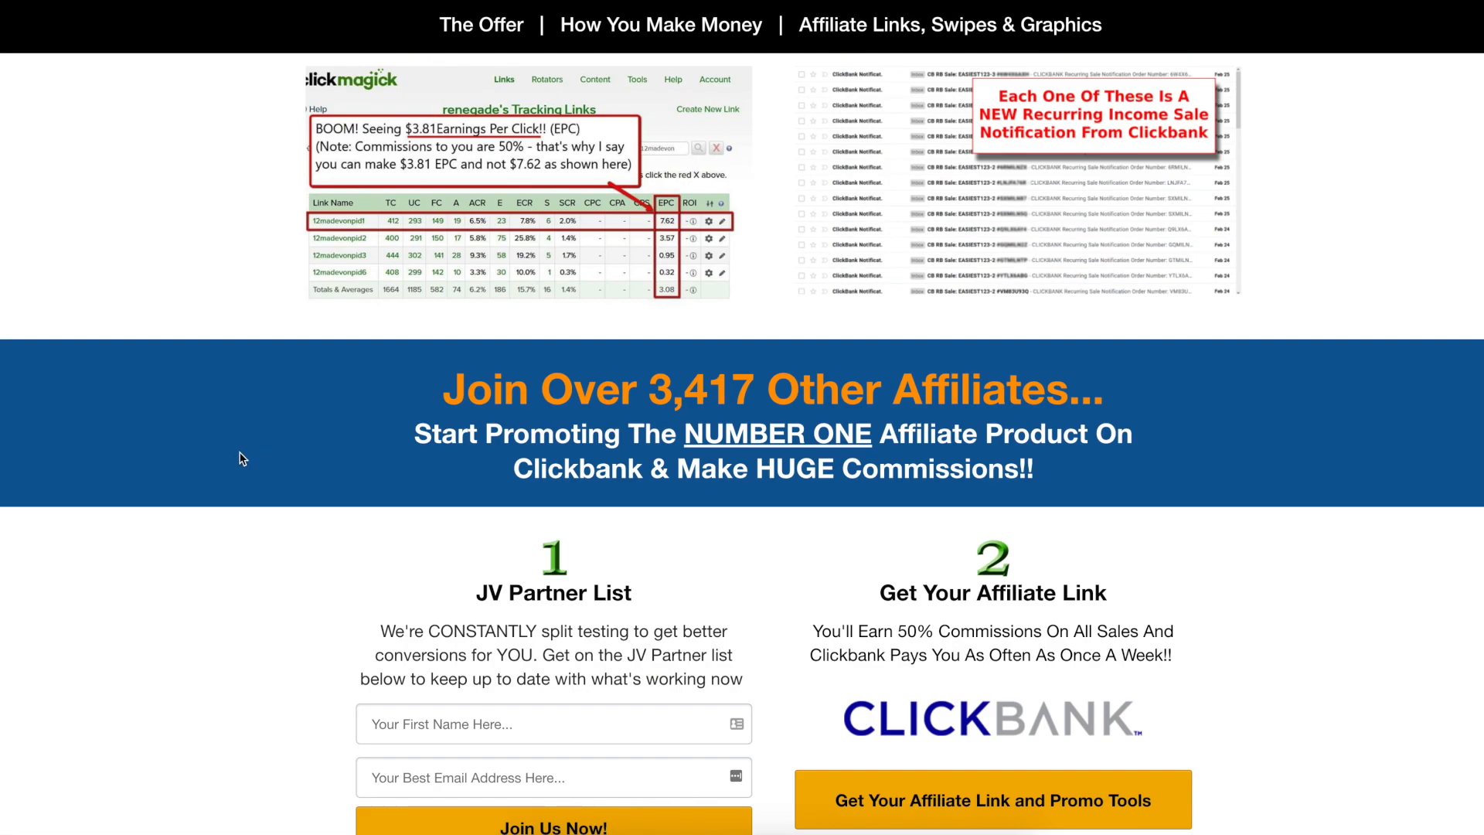
pyautogui.scroll(-20, 239, 456)
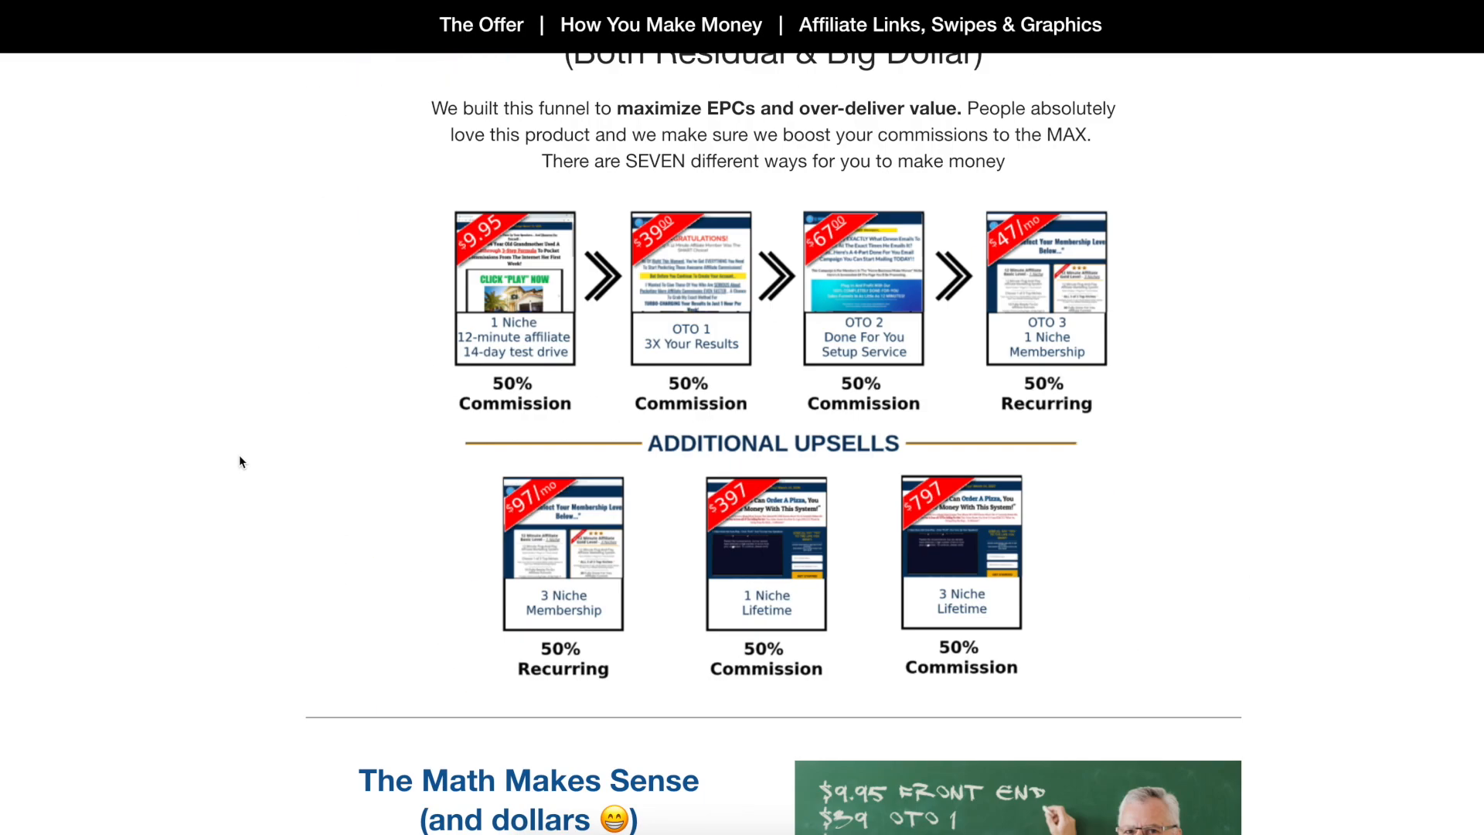
pyautogui.scroll(-8, 239, 461)
pyautogui.scroll(7, 240, 461)
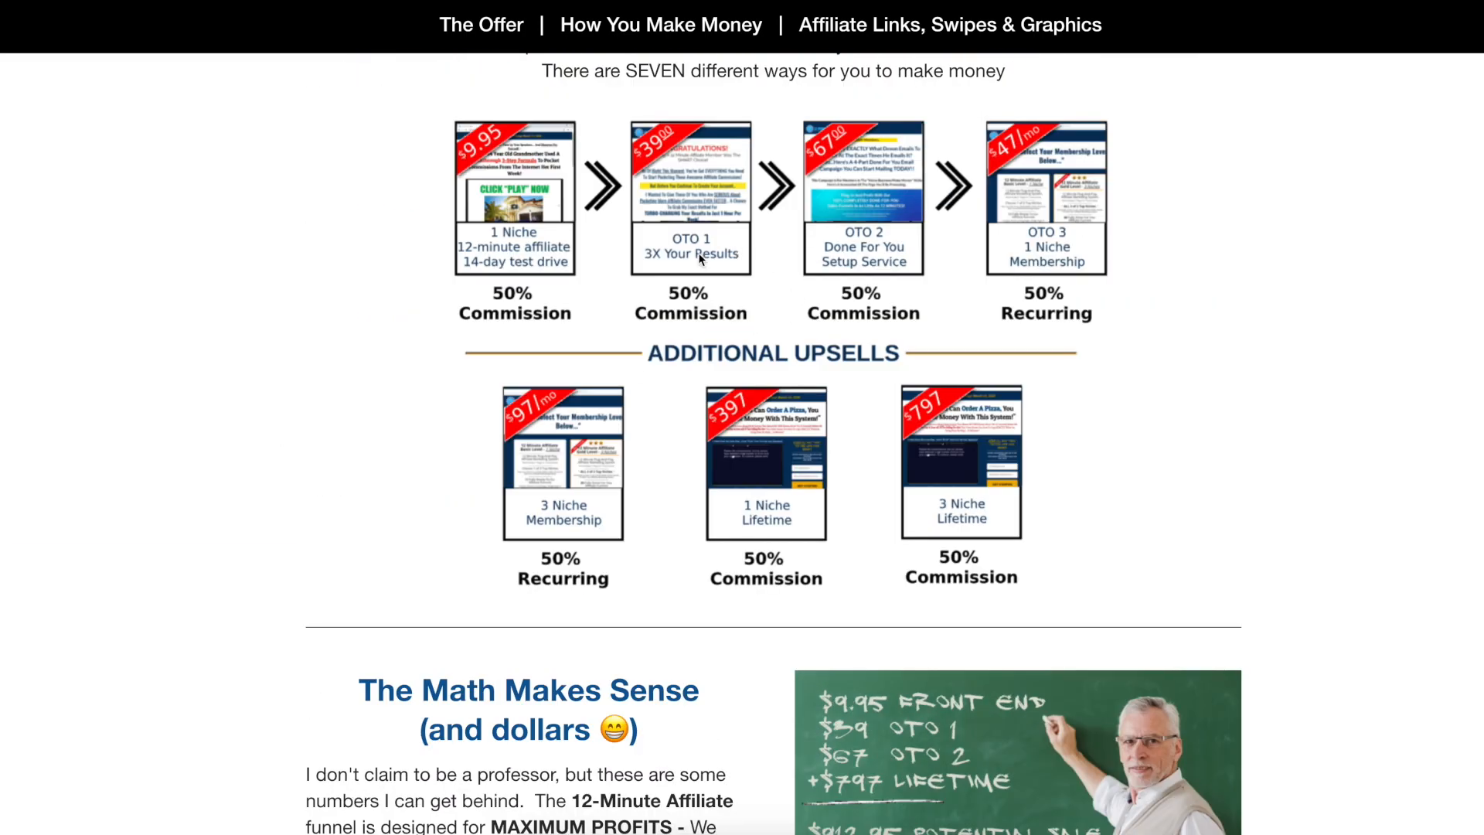
pyautogui.scroll(2, 696, 259)
# - Examine the Affiliate Link Generator & Swipes section, including the step for entering a ClickBank affiliate ID
pyautogui.scroll(-12, 423, 355)
pyautogui.scroll(-12, 428, 362)
pyautogui.scroll(12, 467, 394)
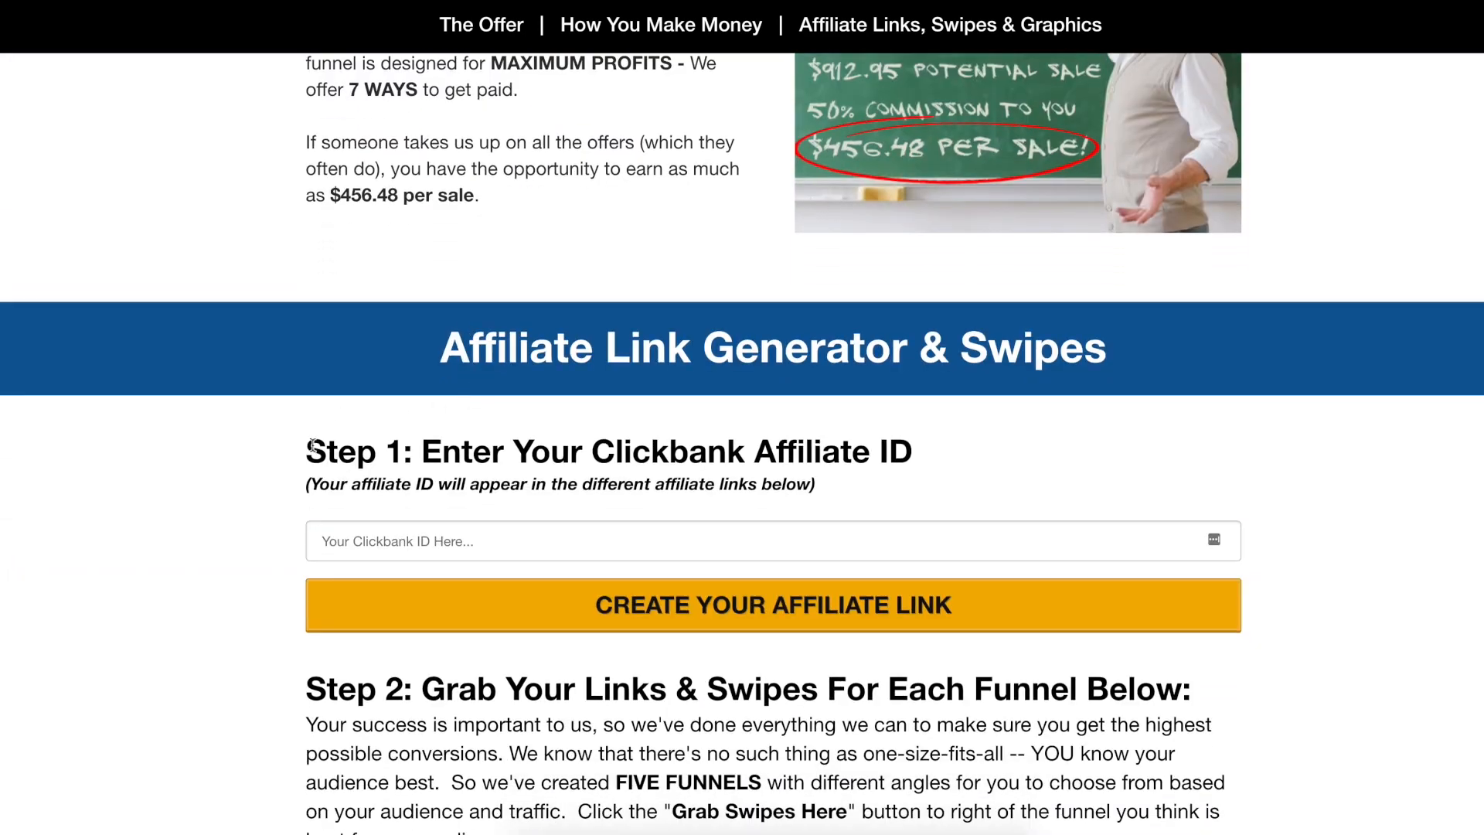
pyautogui.moveTo(311, 444); pyautogui.dragTo(776, 456)
pyautogui.click(448, 467)
# - Review the promotional funnels on the 12 Minute Affiliate page with their swipes and affiliate links, down to the footer
pyautogui.scroll(-10, 448, 467)
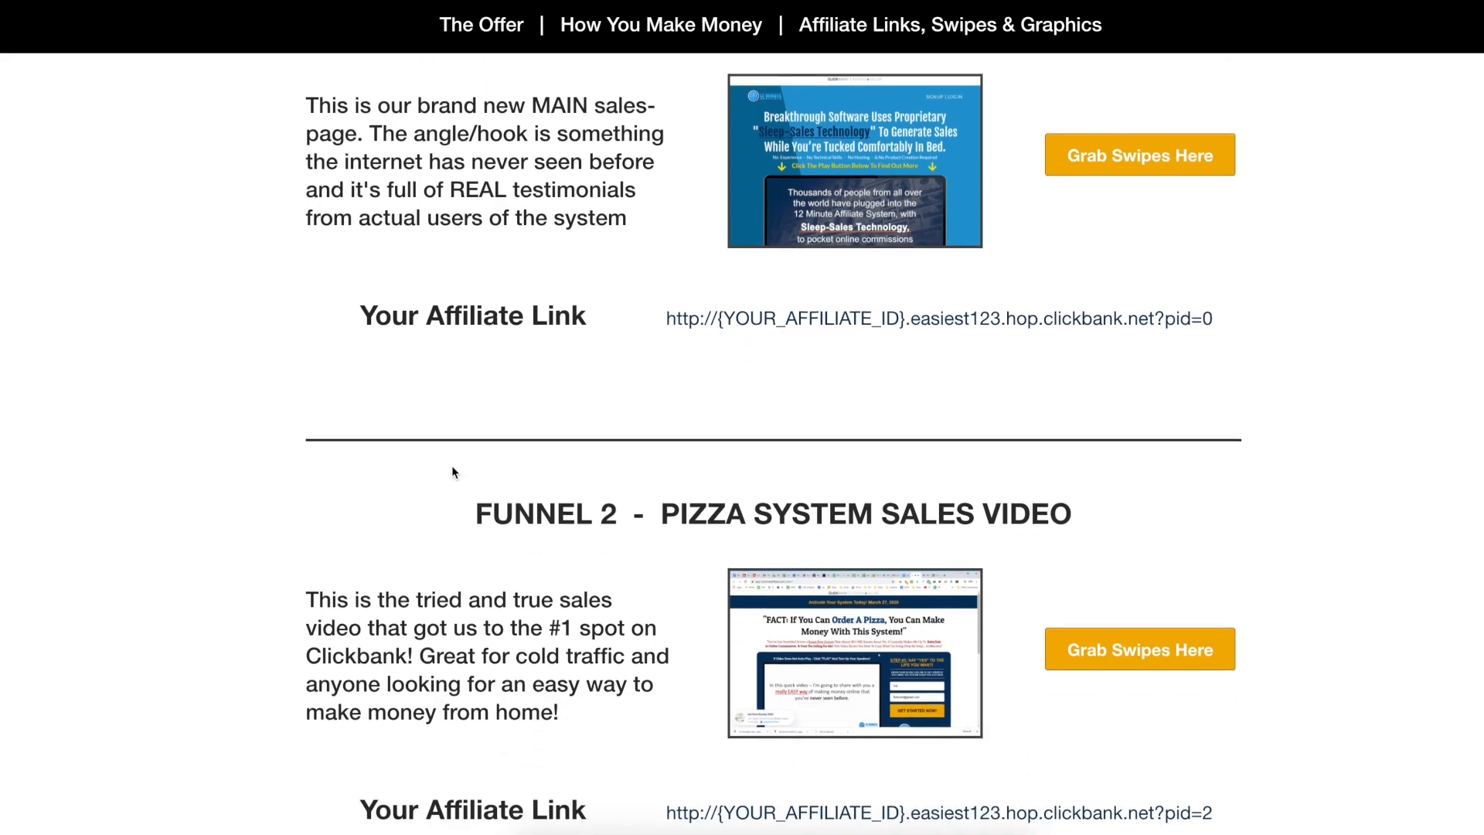
pyautogui.scroll(-15, 454, 472)
pyautogui.scroll(-15, 453, 471)
pyautogui.scroll(7, 454, 468)
pyautogui.scroll(-7, 454, 467)
pyautogui.scroll(20, 452, 467)
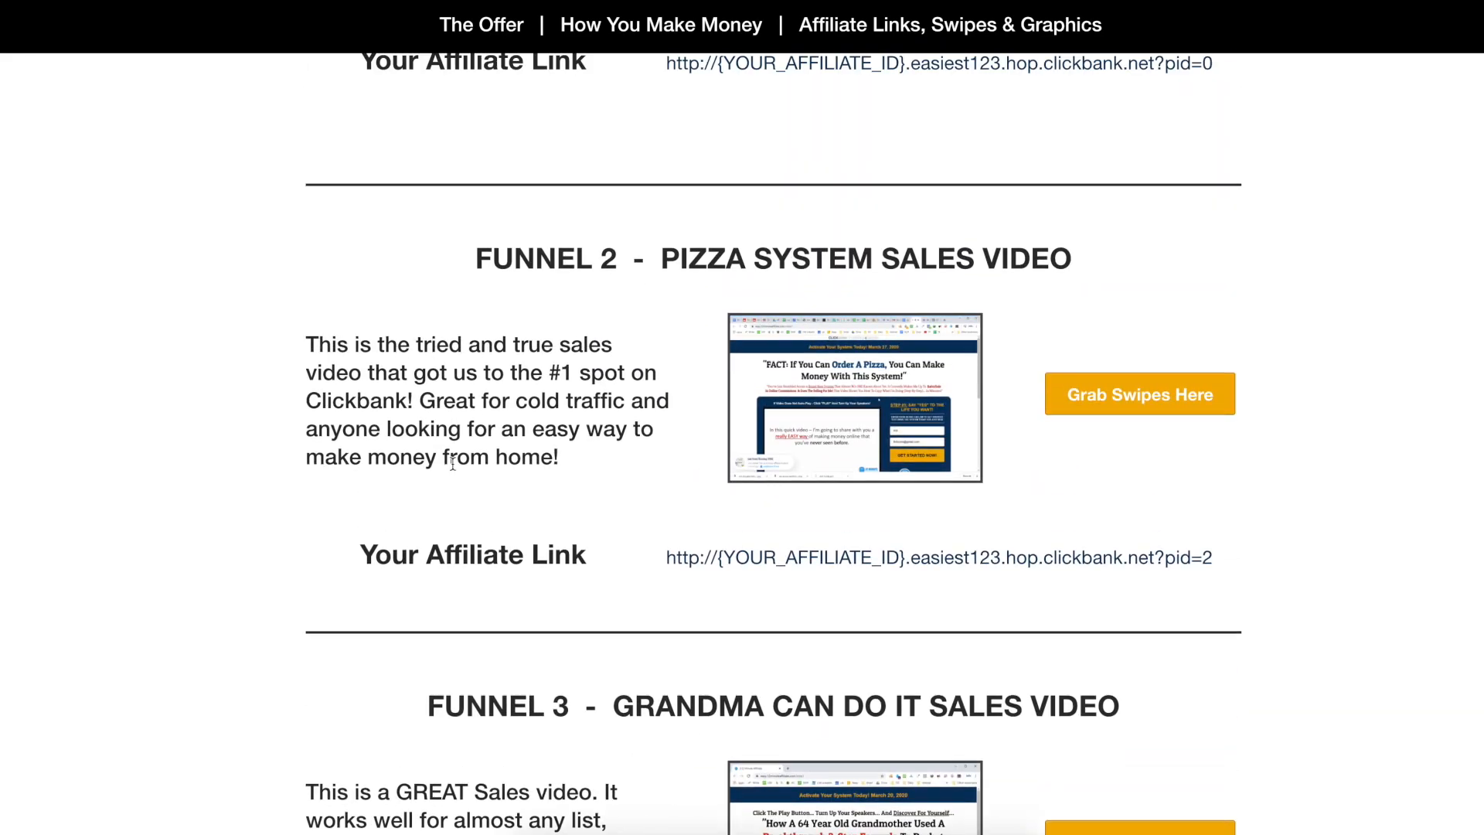
pyautogui.scroll(10, 506, 466)
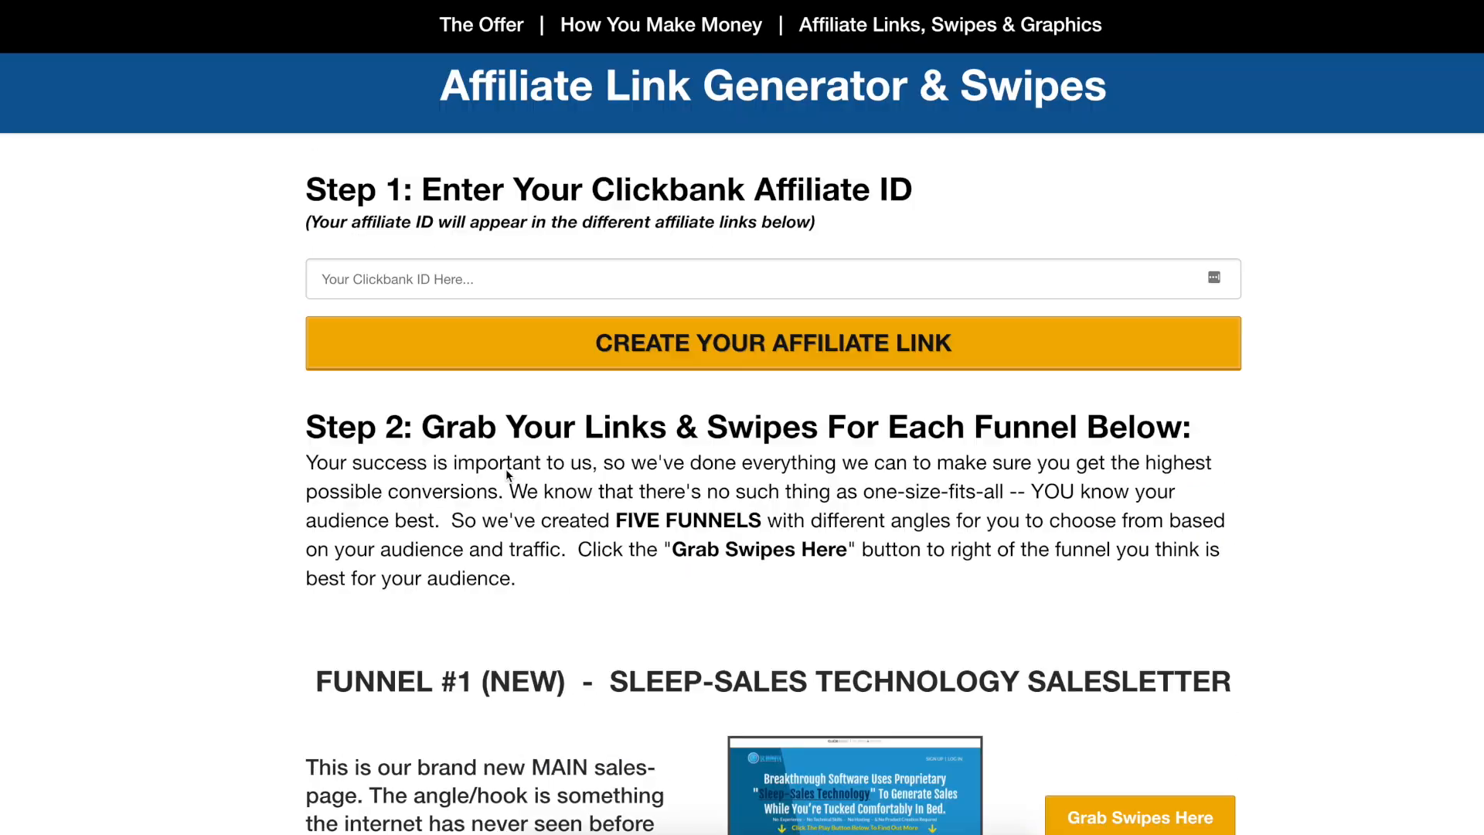
pyautogui.scroll(-4, 506, 473)
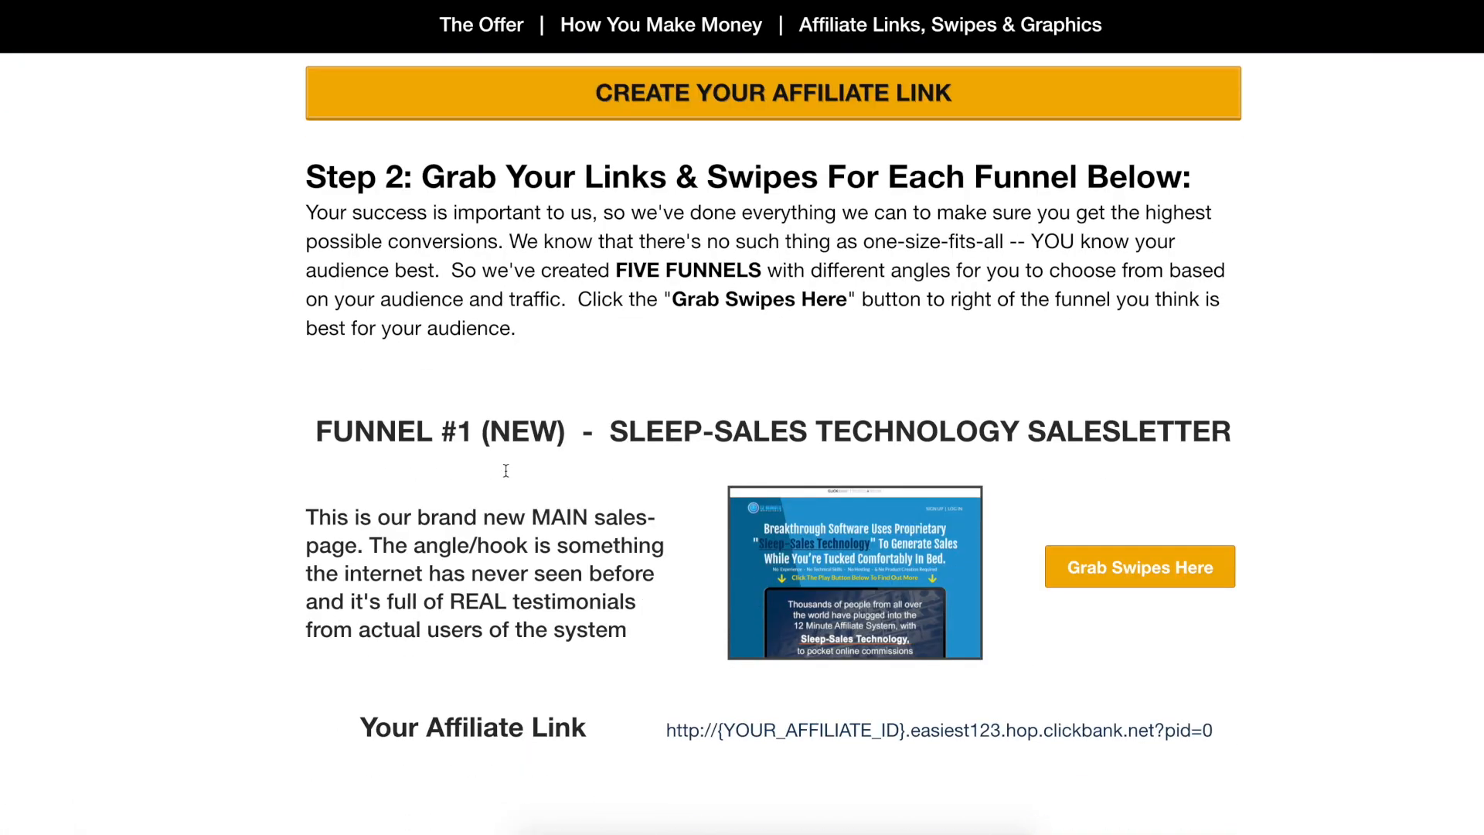
pyautogui.scroll(-20, 507, 476)
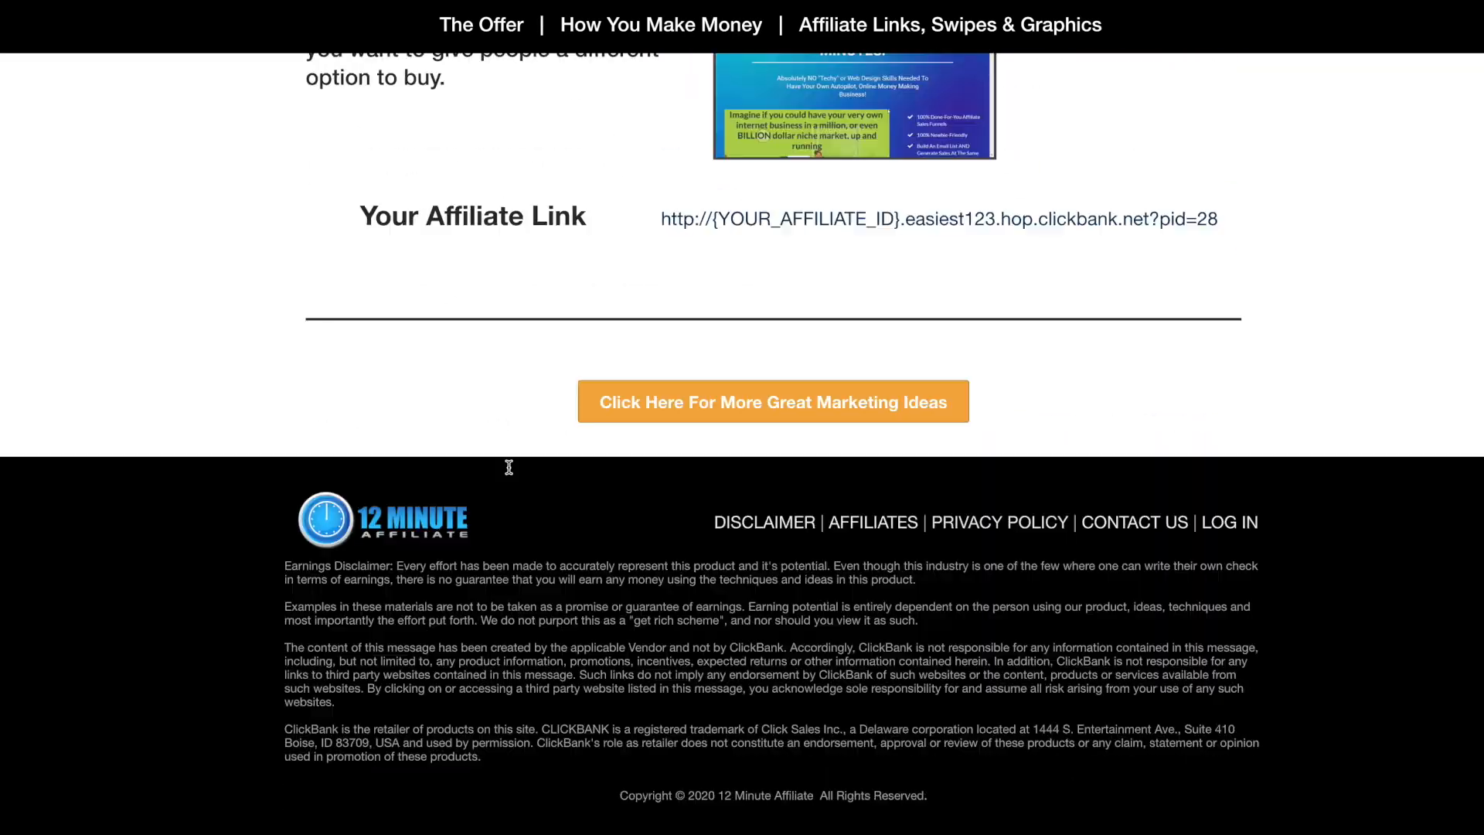
pyautogui.scroll(1, 508, 470)
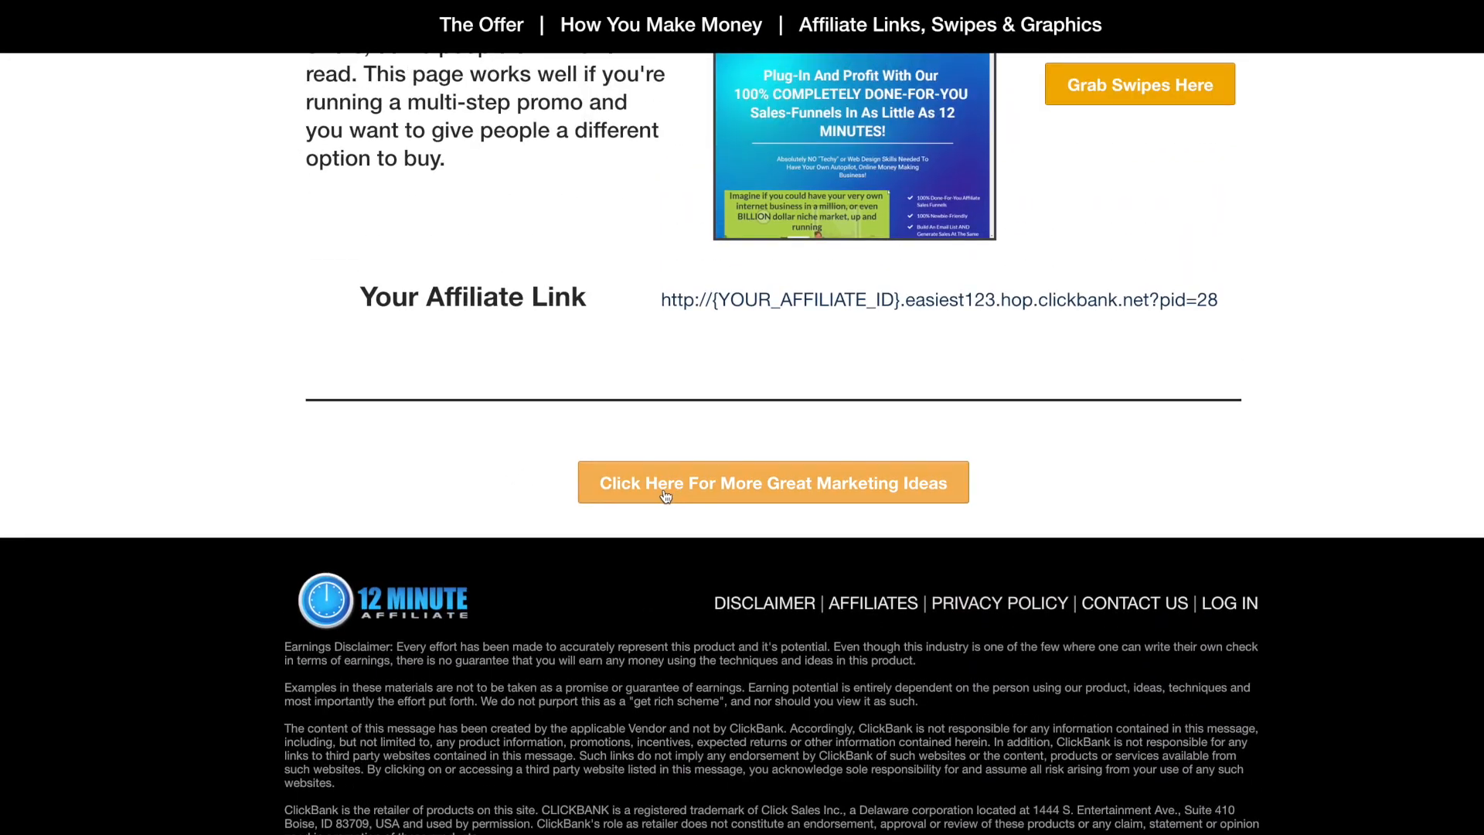
# - Open the document with more great marketing ideas and read Idea #1, including its email mailing times
pyautogui.click(665, 494)
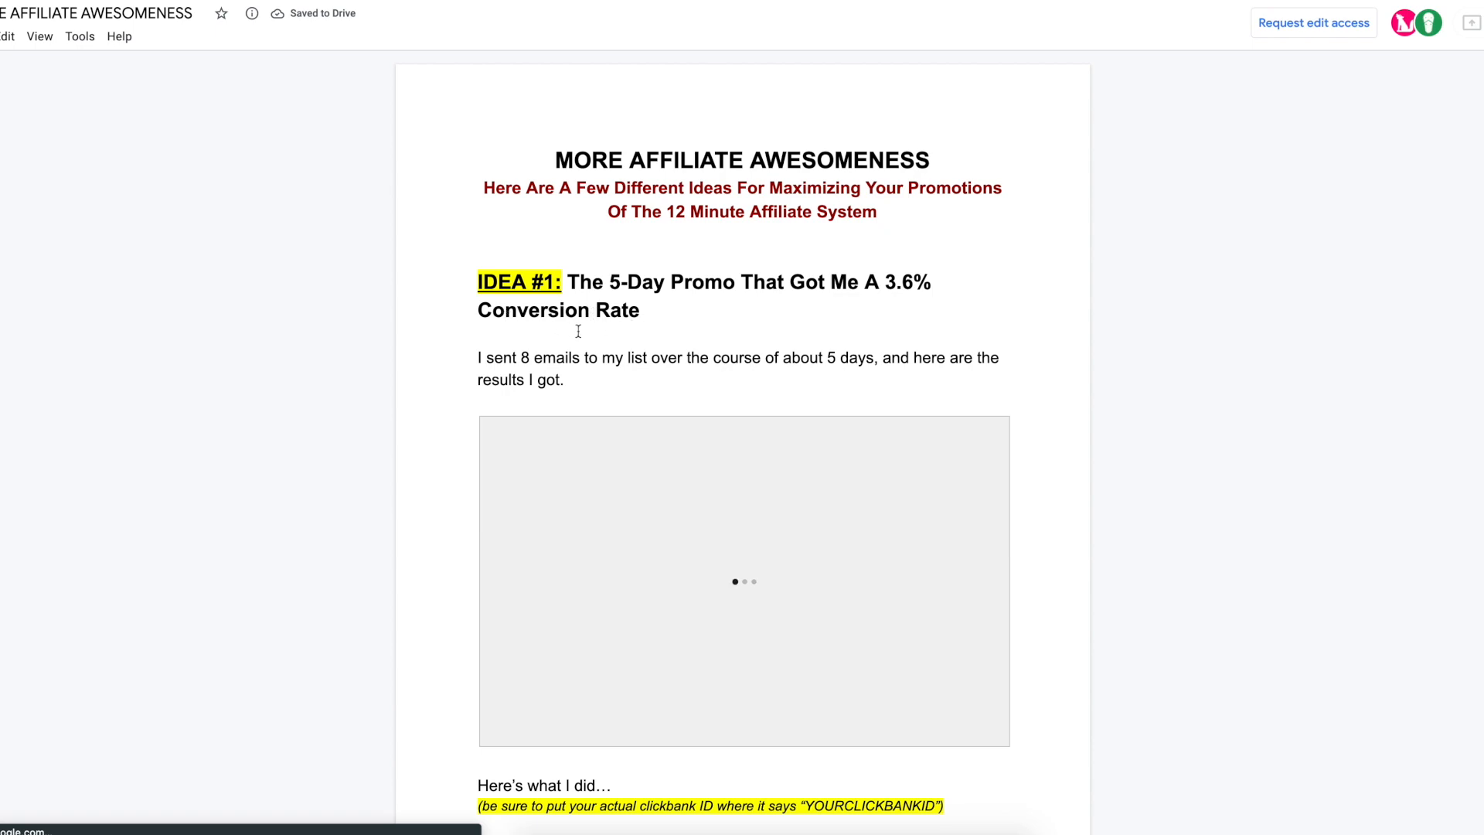
pyautogui.scroll(-12, 548, 342)
pyautogui.scroll(-9, 548, 344)
pyautogui.scroll(5, 550, 346)
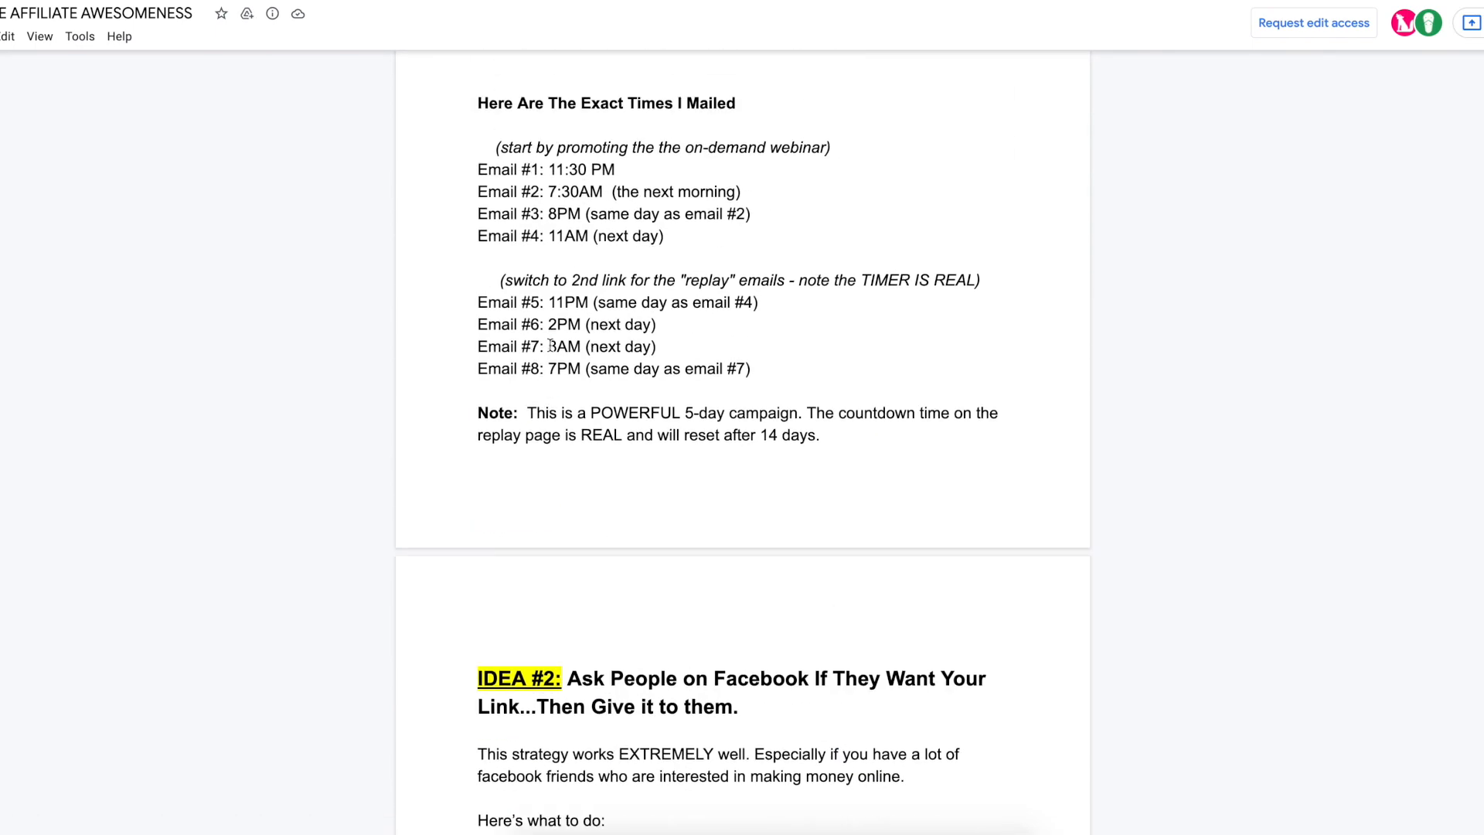
pyautogui.scroll(-7, 586, 276)
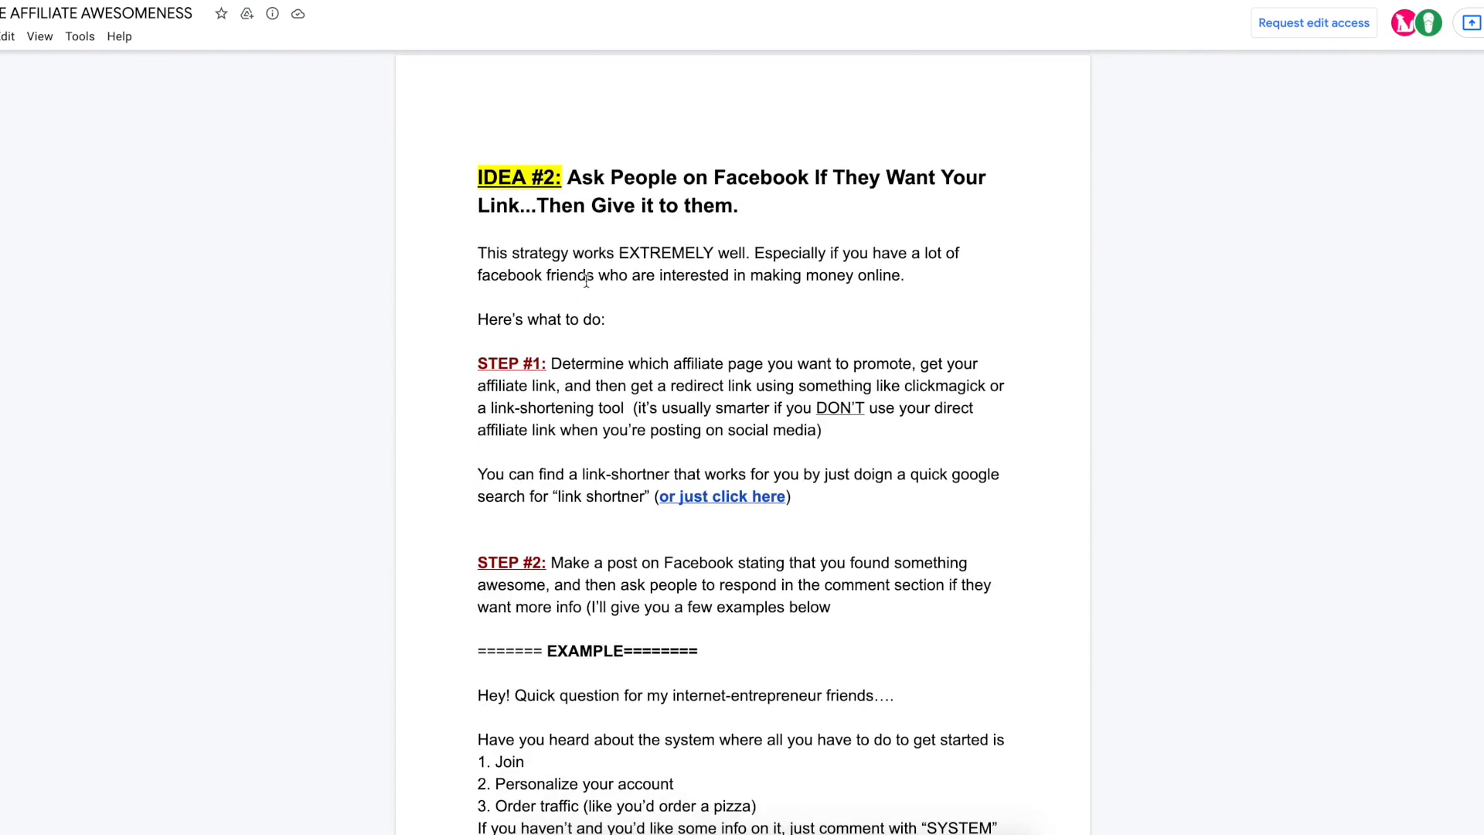
# - Read Idea #2 about offering the affiliate link on Facebook, including its example post, and skim the following pages
pyautogui.click(783, 833)
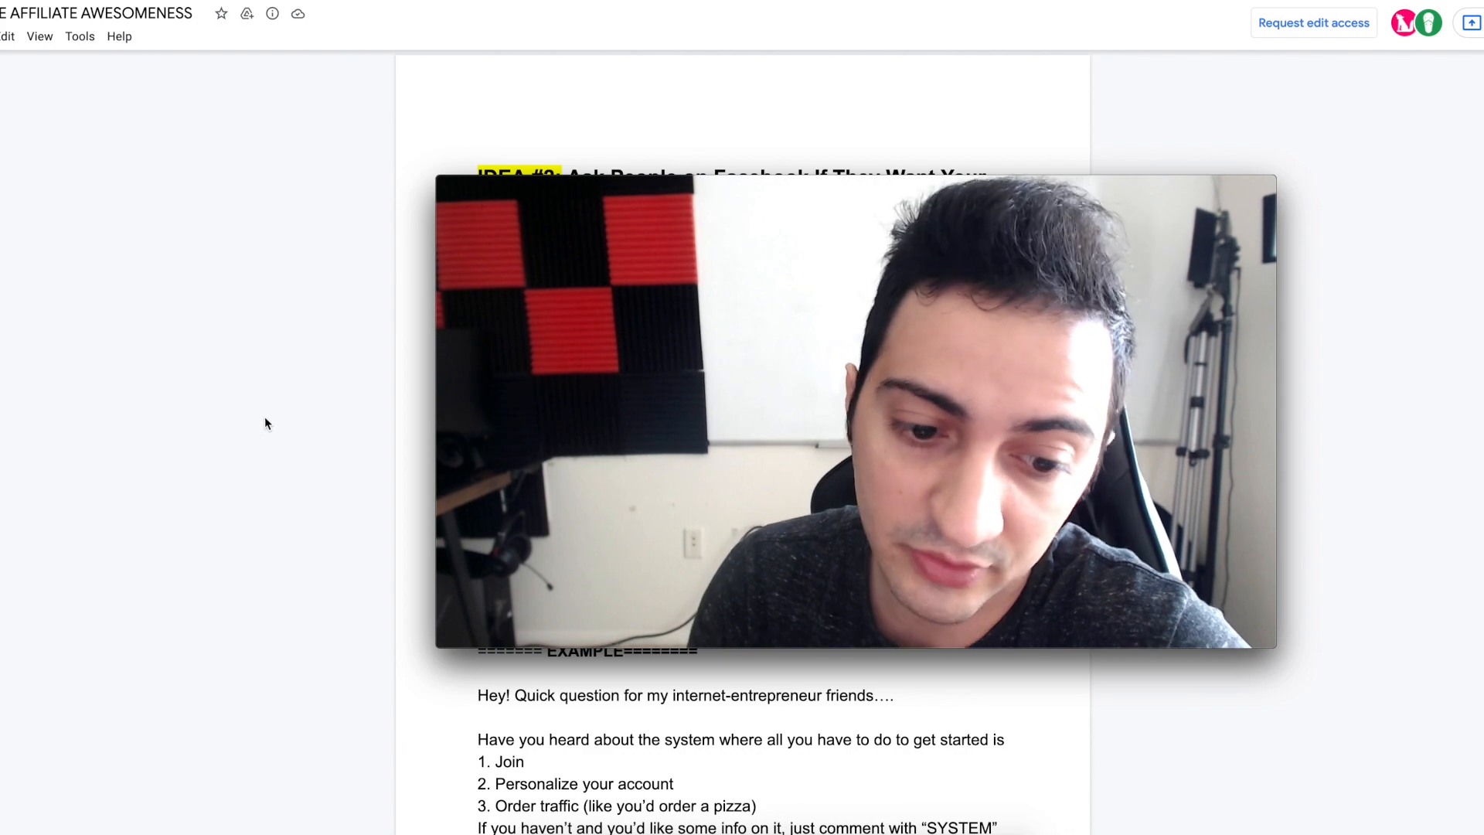
pyautogui.click(263, 416)
pyautogui.scroll(-7, 493, 482)
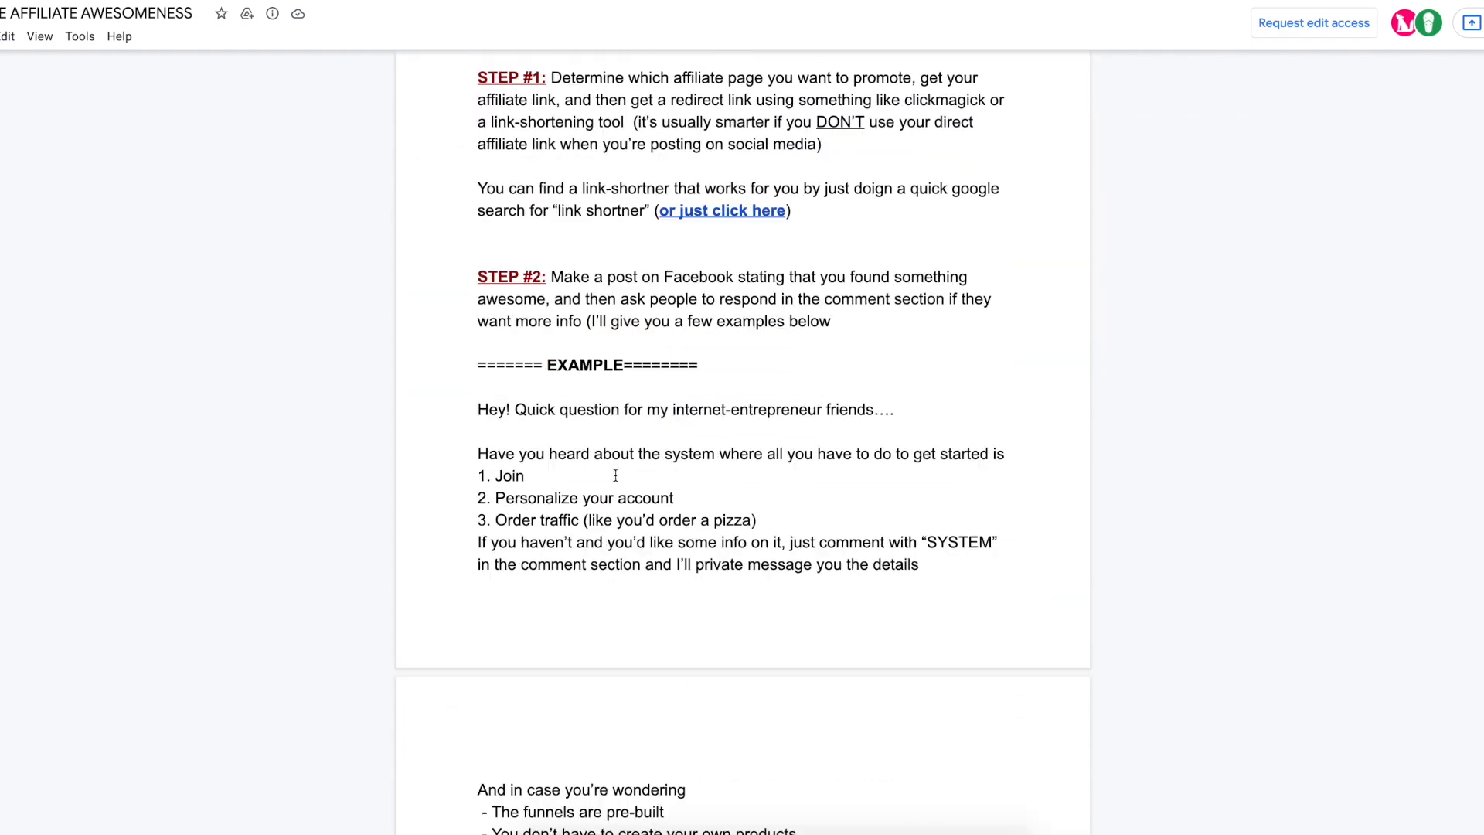
pyautogui.scroll(5, 615, 475)
pyautogui.scroll(-20, 615, 475)
pyautogui.scroll(14, 615, 475)
pyautogui.scroll(1, 678, 297)
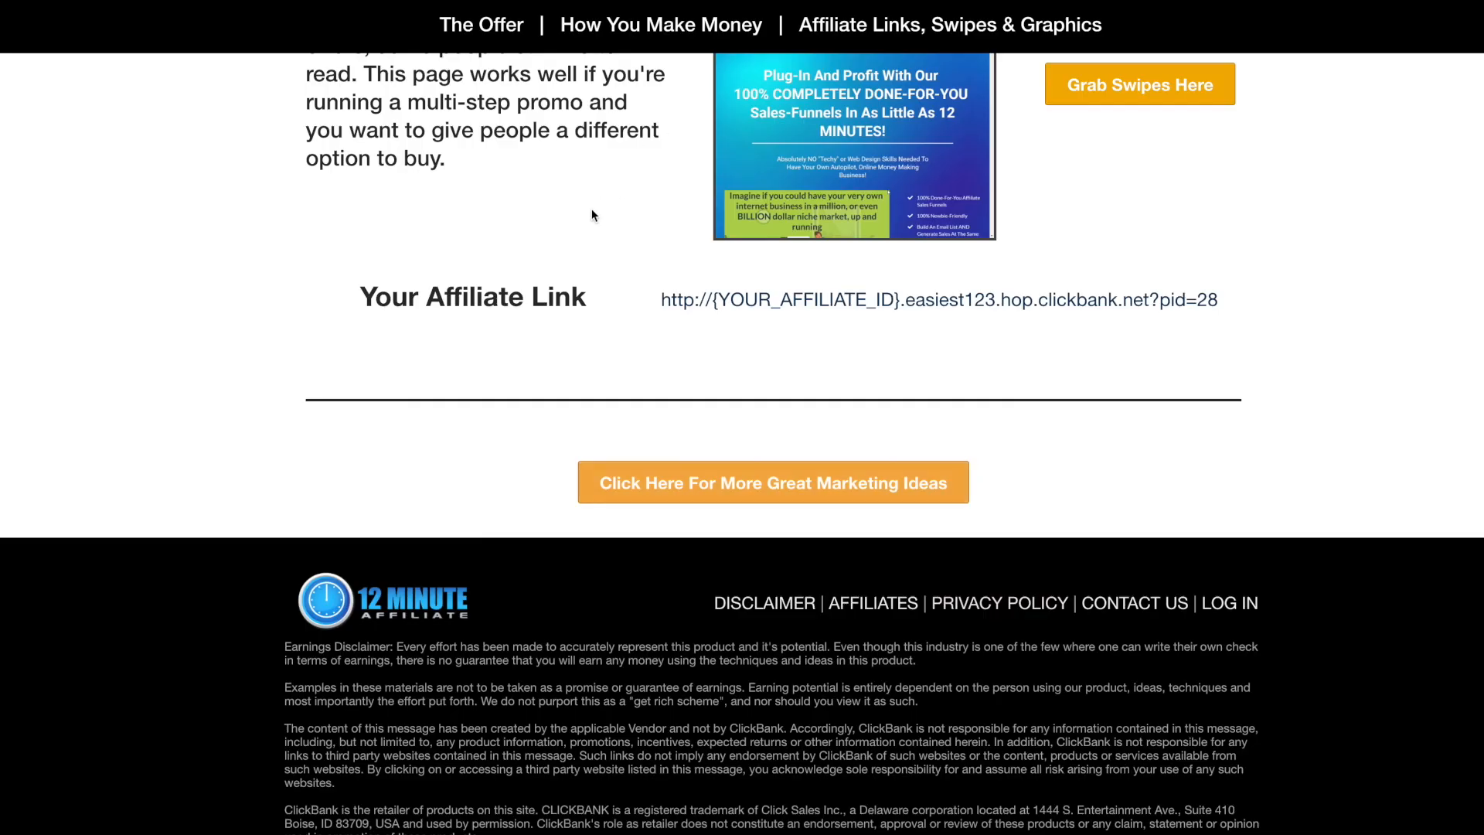
# - Return to the 12 Minute Affiliate page and review the product's features and the reasons to promote it
pyautogui.scroll(15, 593, 227)
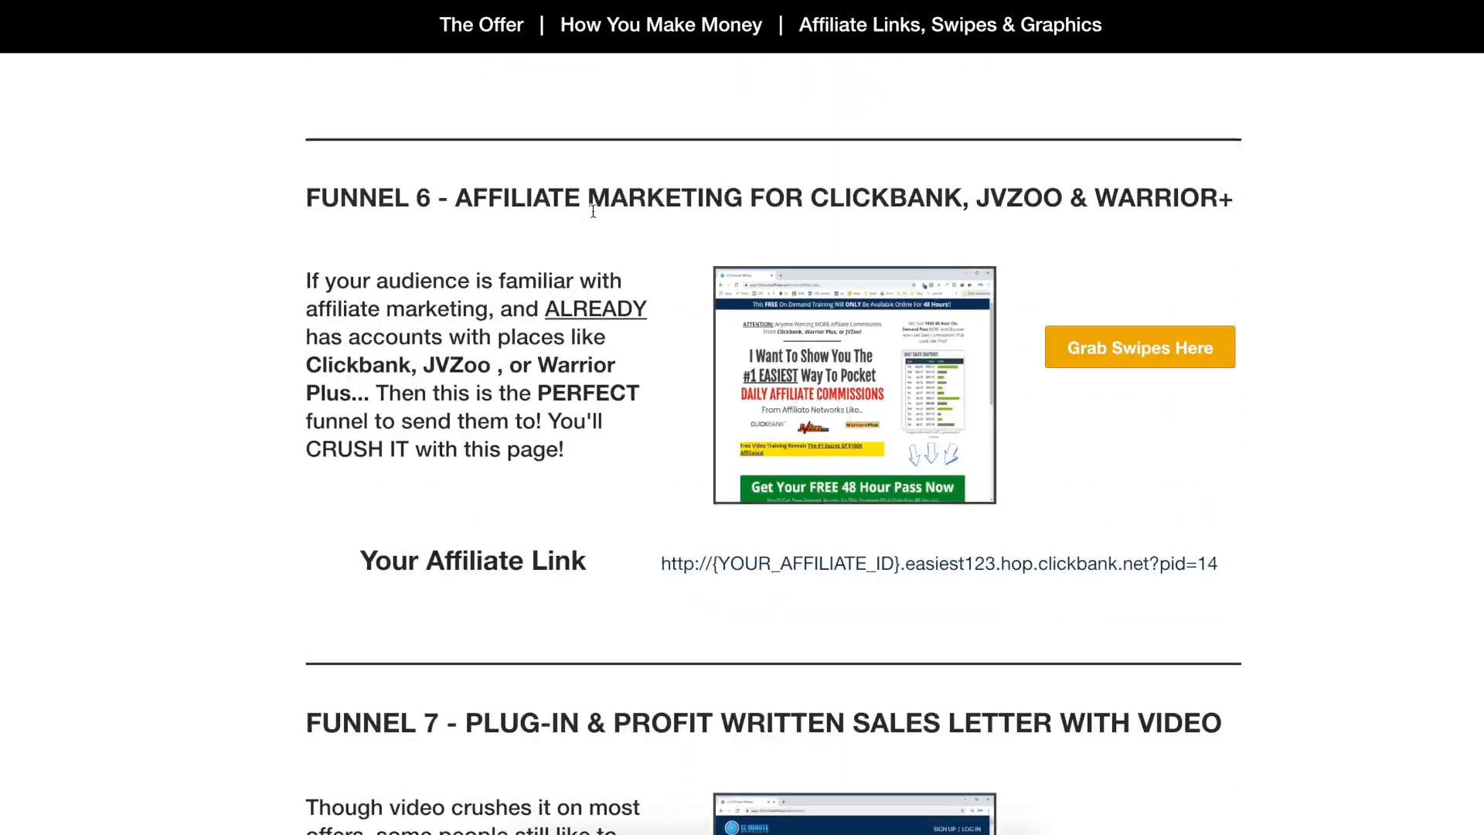
pyautogui.scroll(20, 593, 227)
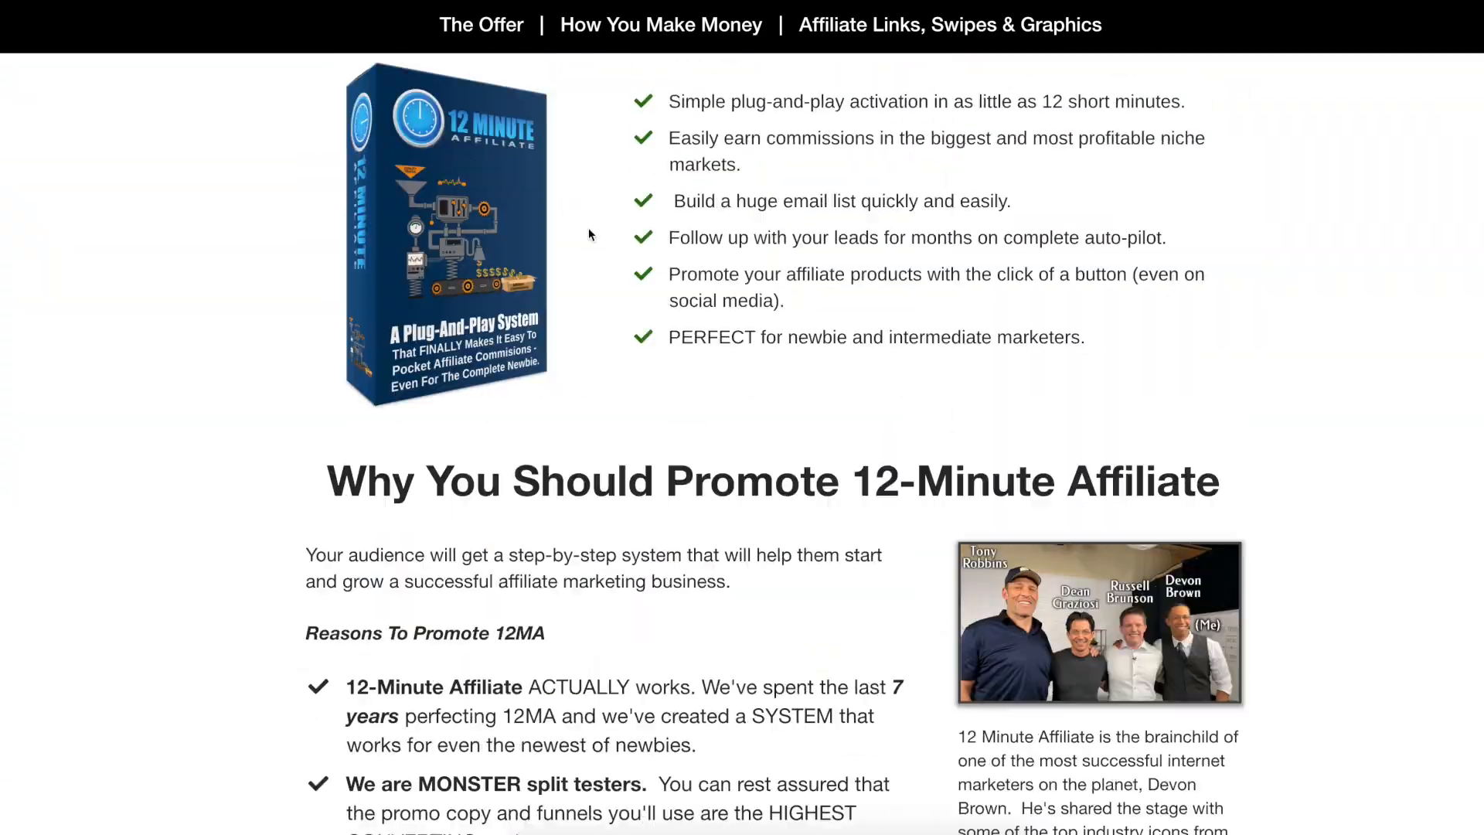
pyautogui.scroll(-8, 587, 228)
pyautogui.scroll(15, 587, 230)
pyautogui.moveTo(298, 58); pyautogui.dragTo(1120, 225)
pyautogui.click(1120, 225)
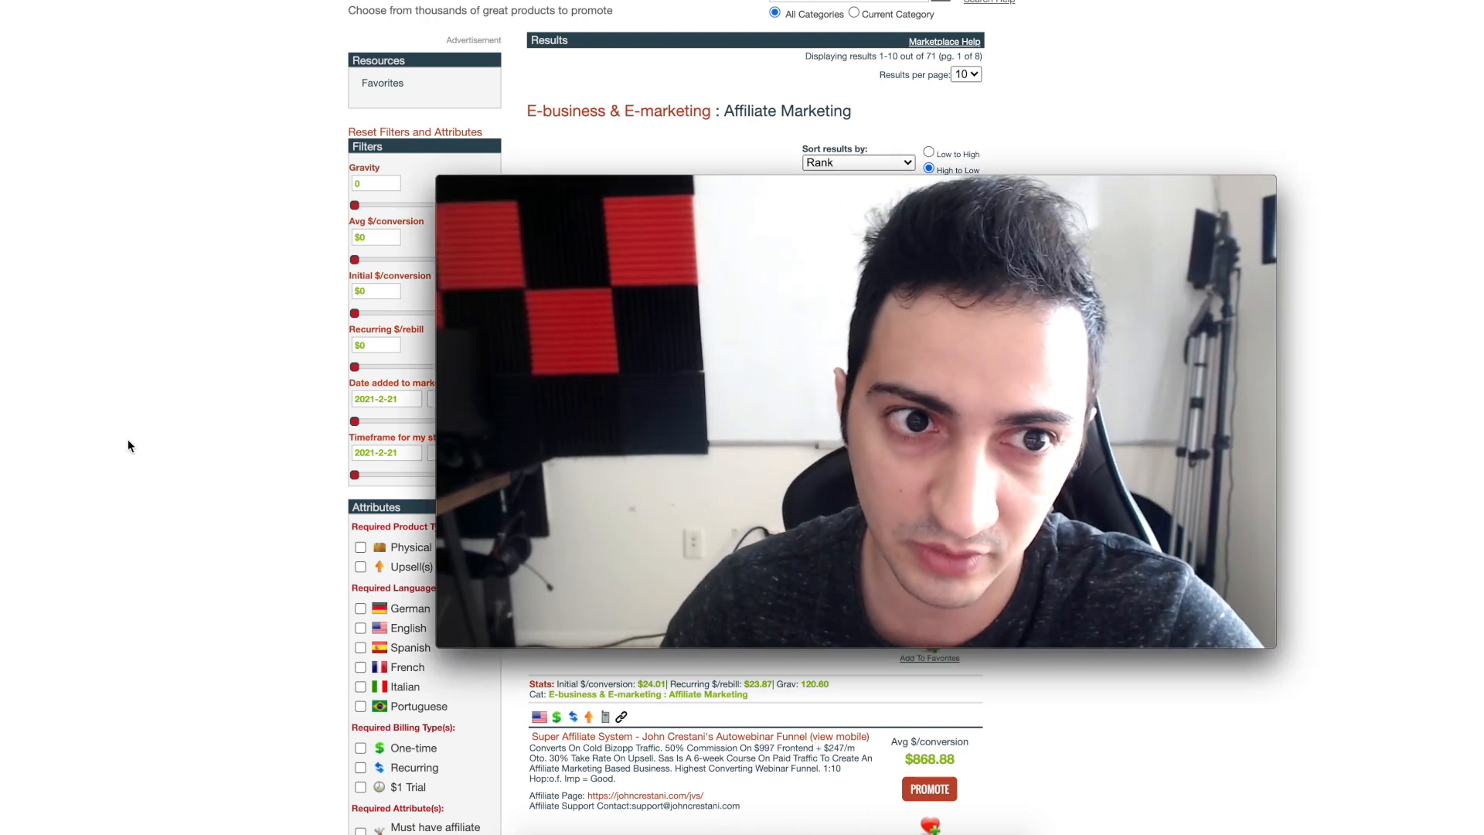
# - Return to the ClickBank marketplace results and examine the listing of The 12 Minute Affiliate System
pyautogui.scroll(1, 231, 397)
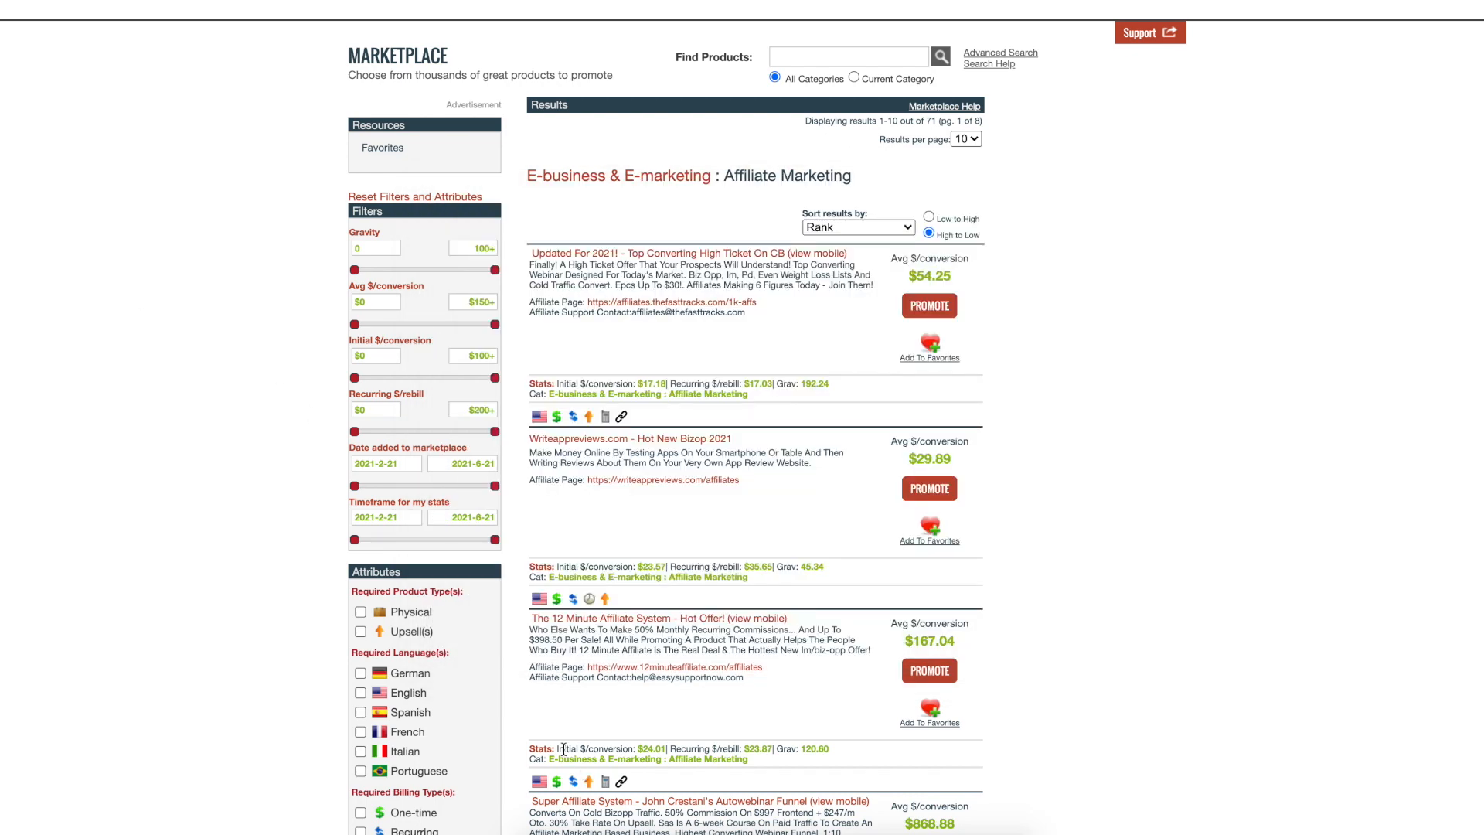
pyautogui.scroll(-3, 99, 474)
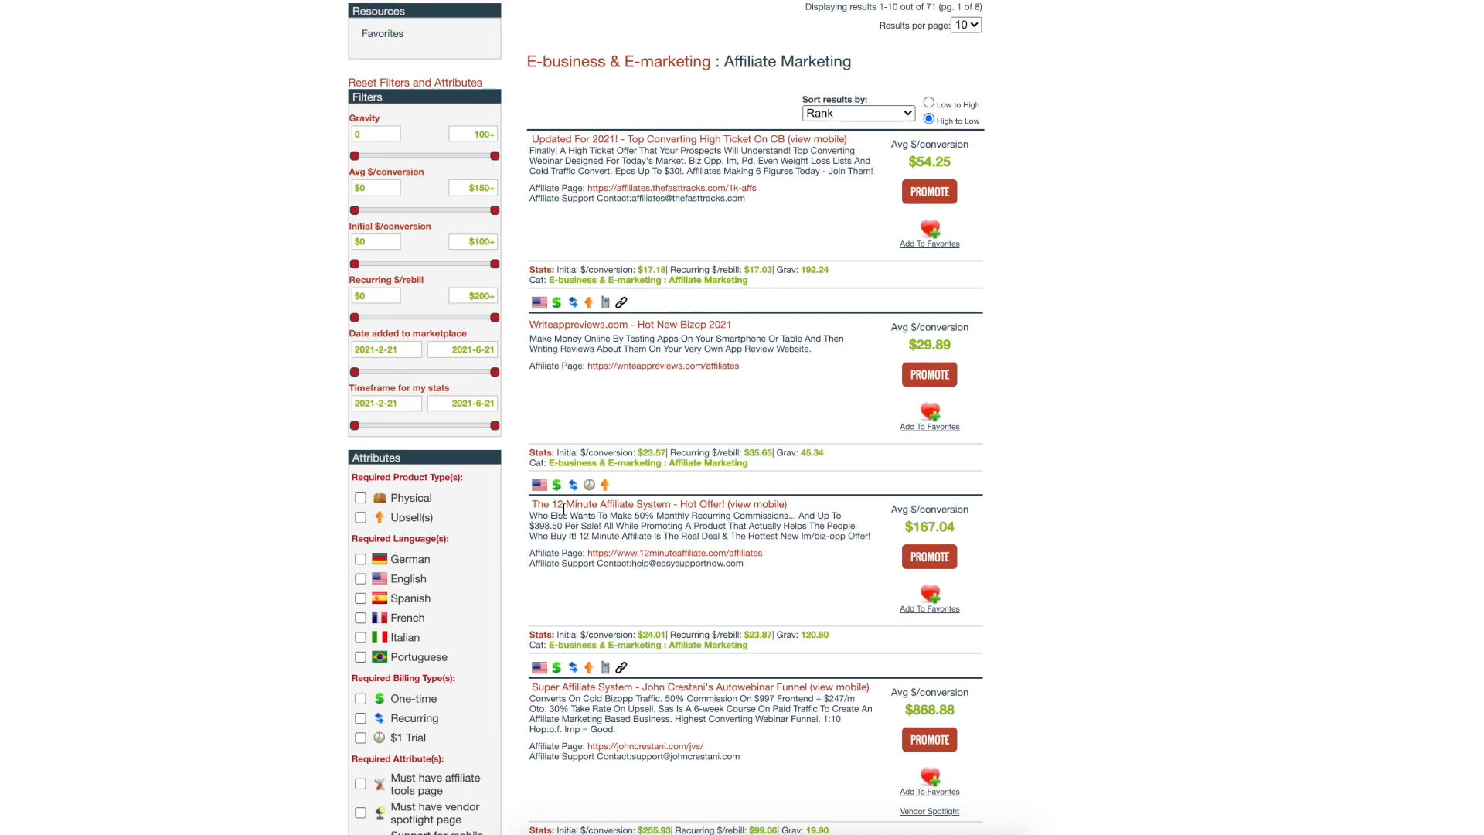
pyautogui.moveTo(529, 511); pyautogui.dragTo(723, 502)
pyautogui.click(611, 533)
# - Open the affiliate page of the Top Converting High Ticket offer and review its $1K A Day Fast Track stats and FAQ
pyautogui.click(544, 2)
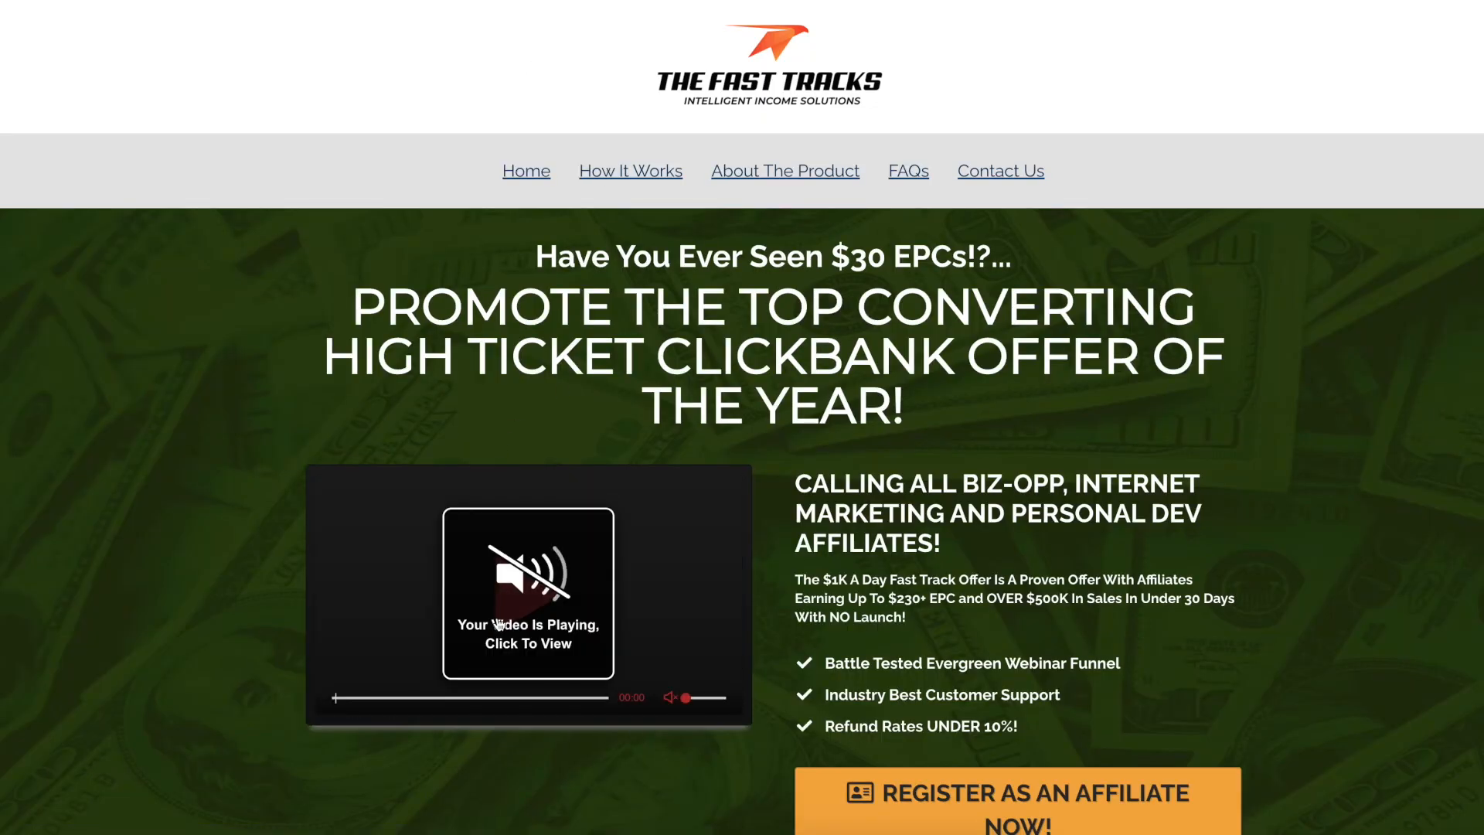
pyautogui.scroll(-2, 210, 634)
pyautogui.scroll(-10, 208, 629)
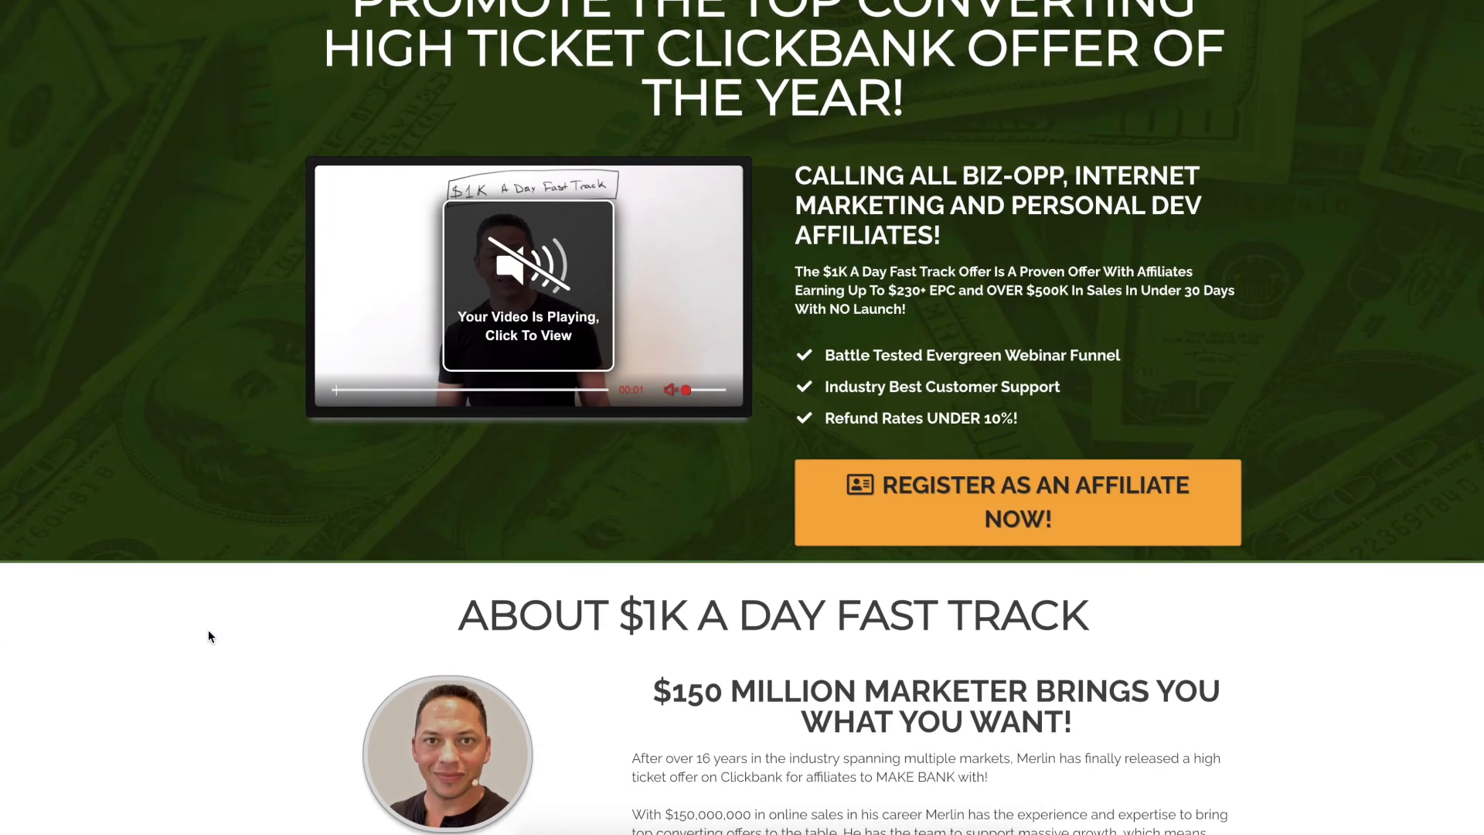
pyautogui.scroll(12, 209, 629)
pyautogui.scroll(-20, 209, 629)
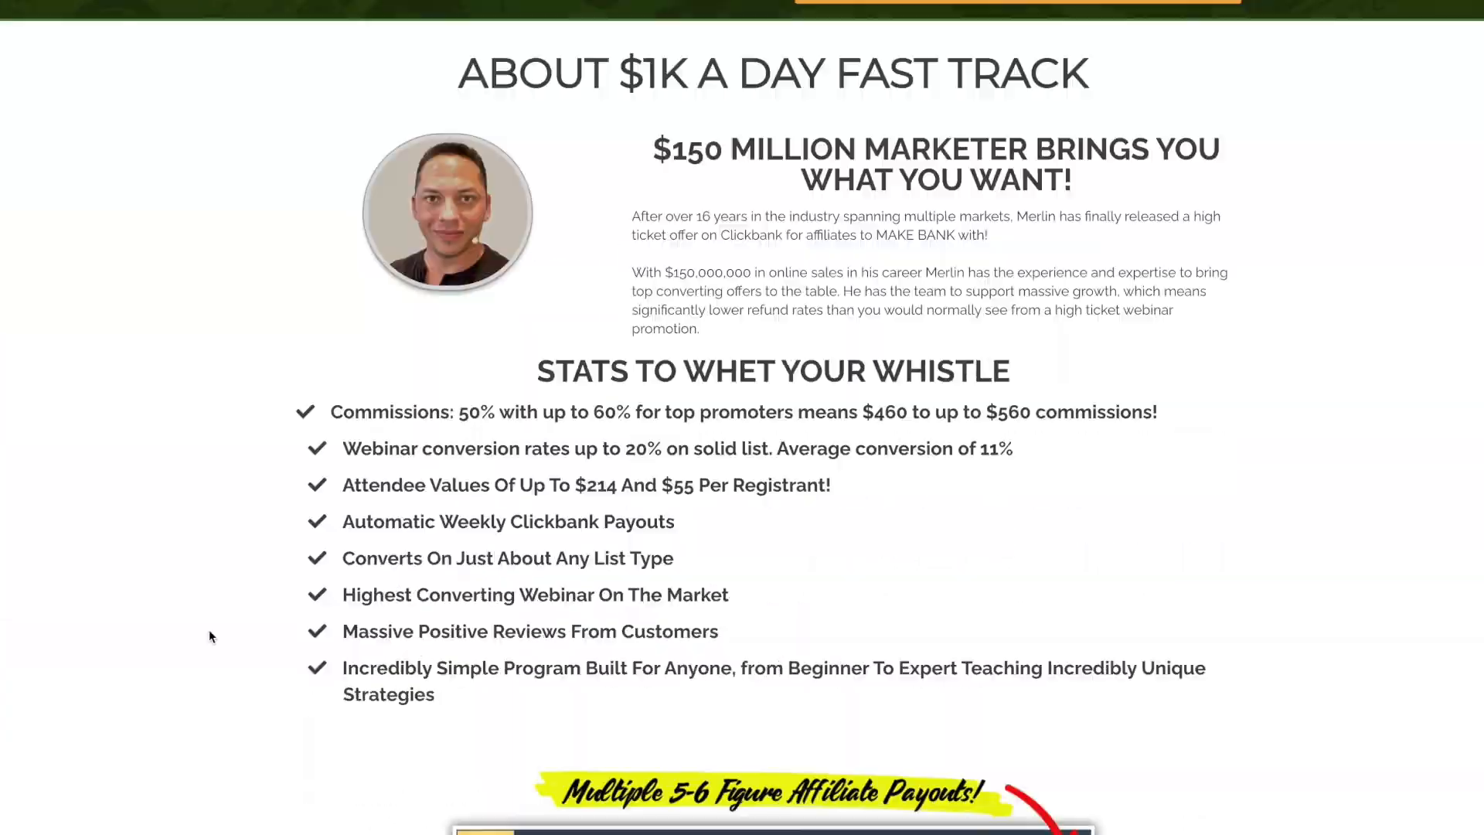
pyautogui.scroll(-15, 211, 628)
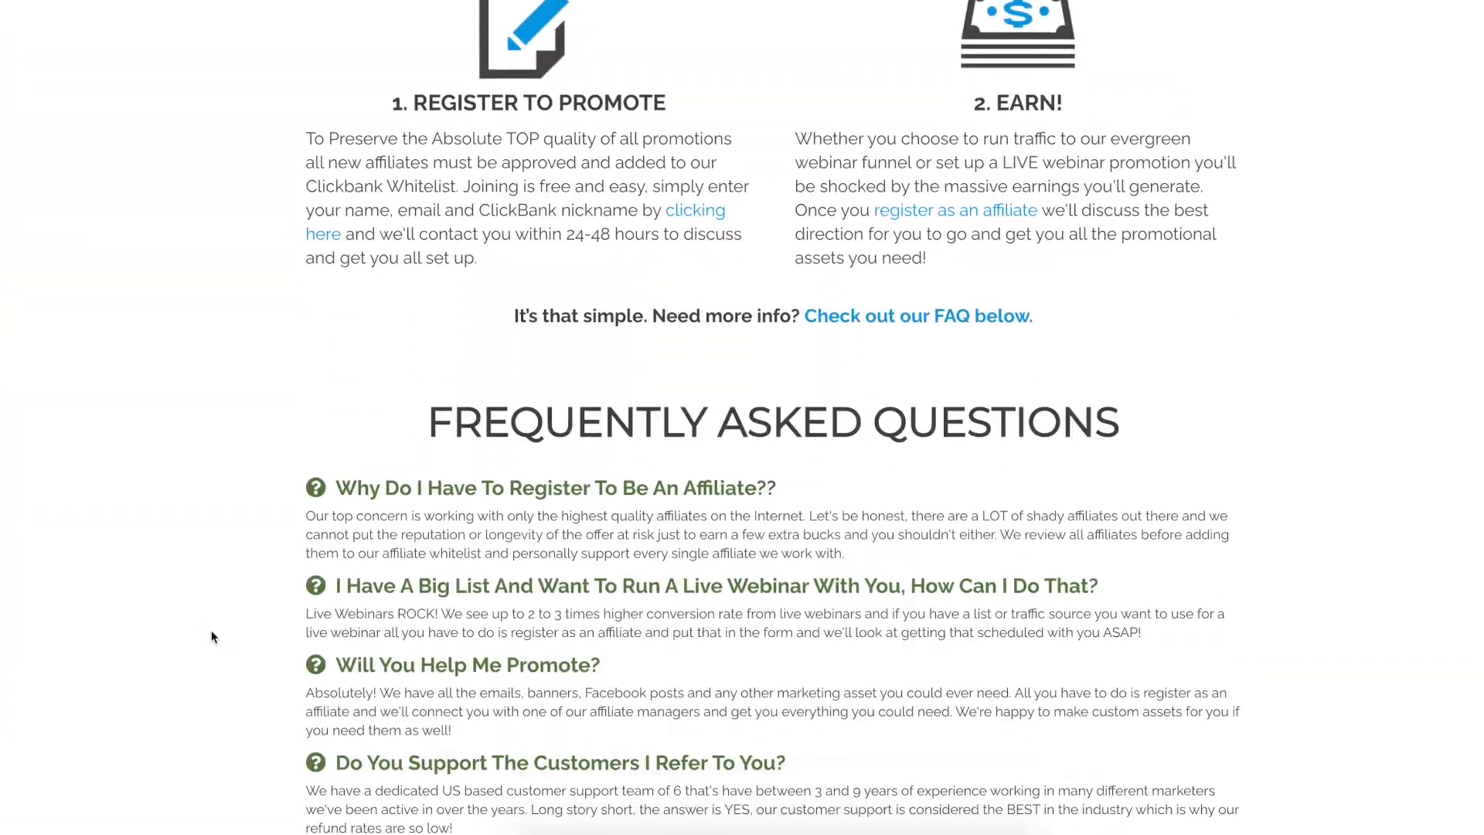
pyautogui.scroll(12, 211, 629)
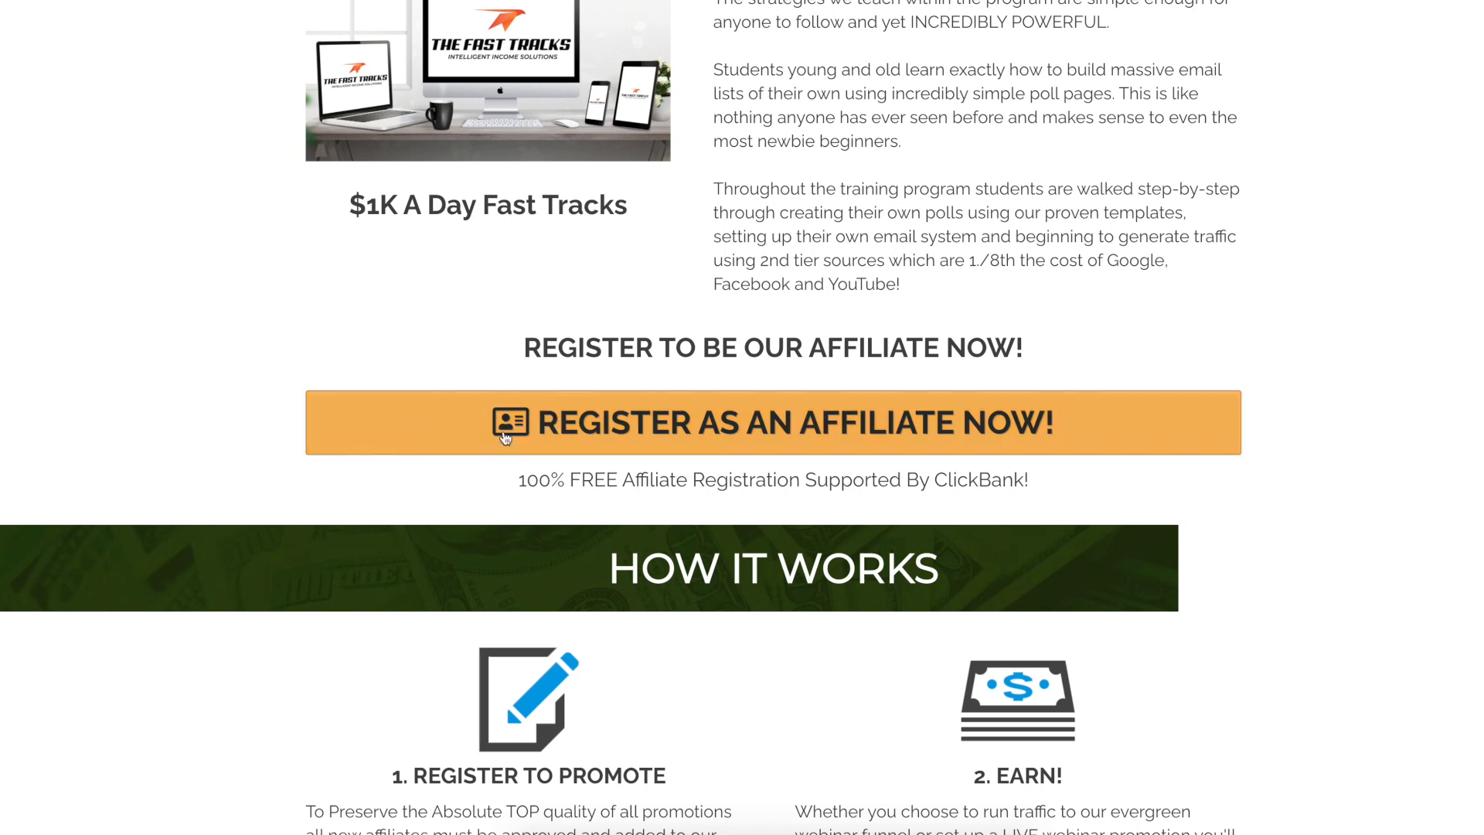
# - Read the affiliate registration section, the How It Works steps and the frequently asked questions on the Fast Tracks page
pyautogui.moveTo(521, 345); pyautogui.dragTo(985, 333)
pyautogui.click(1024, 335)
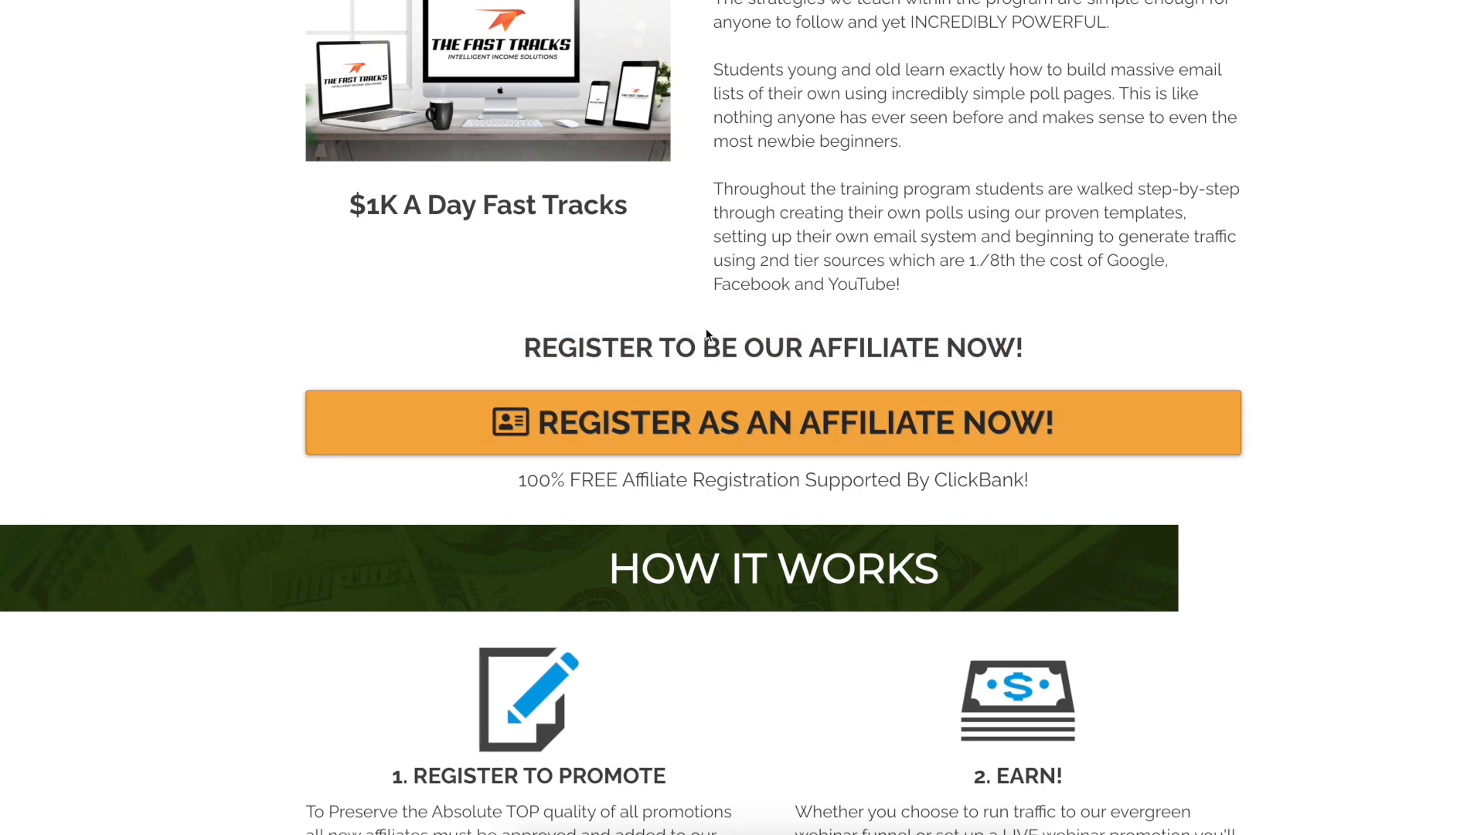
pyautogui.click(784, 832)
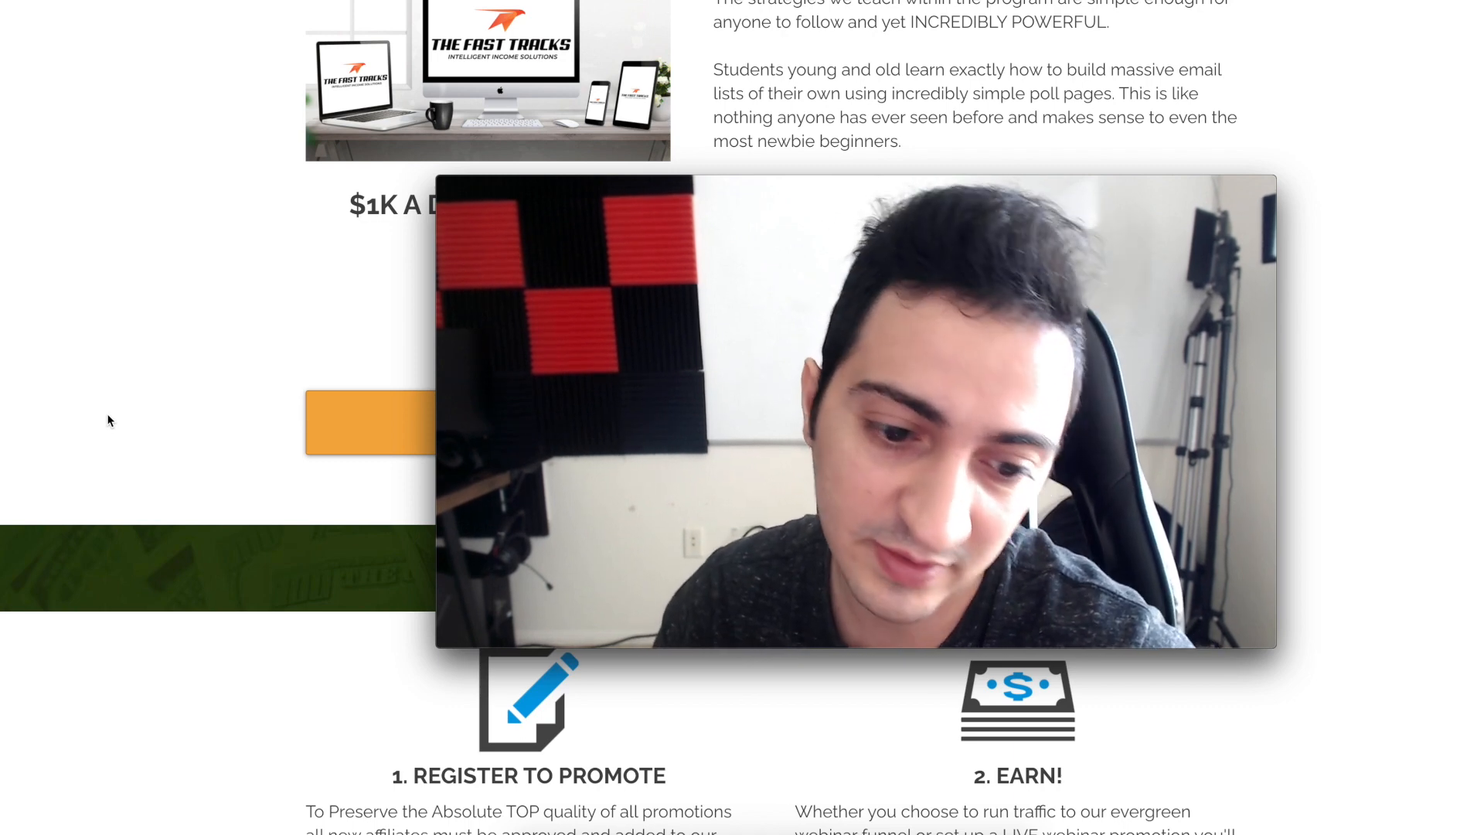
pyautogui.scroll(1, 110, 418)
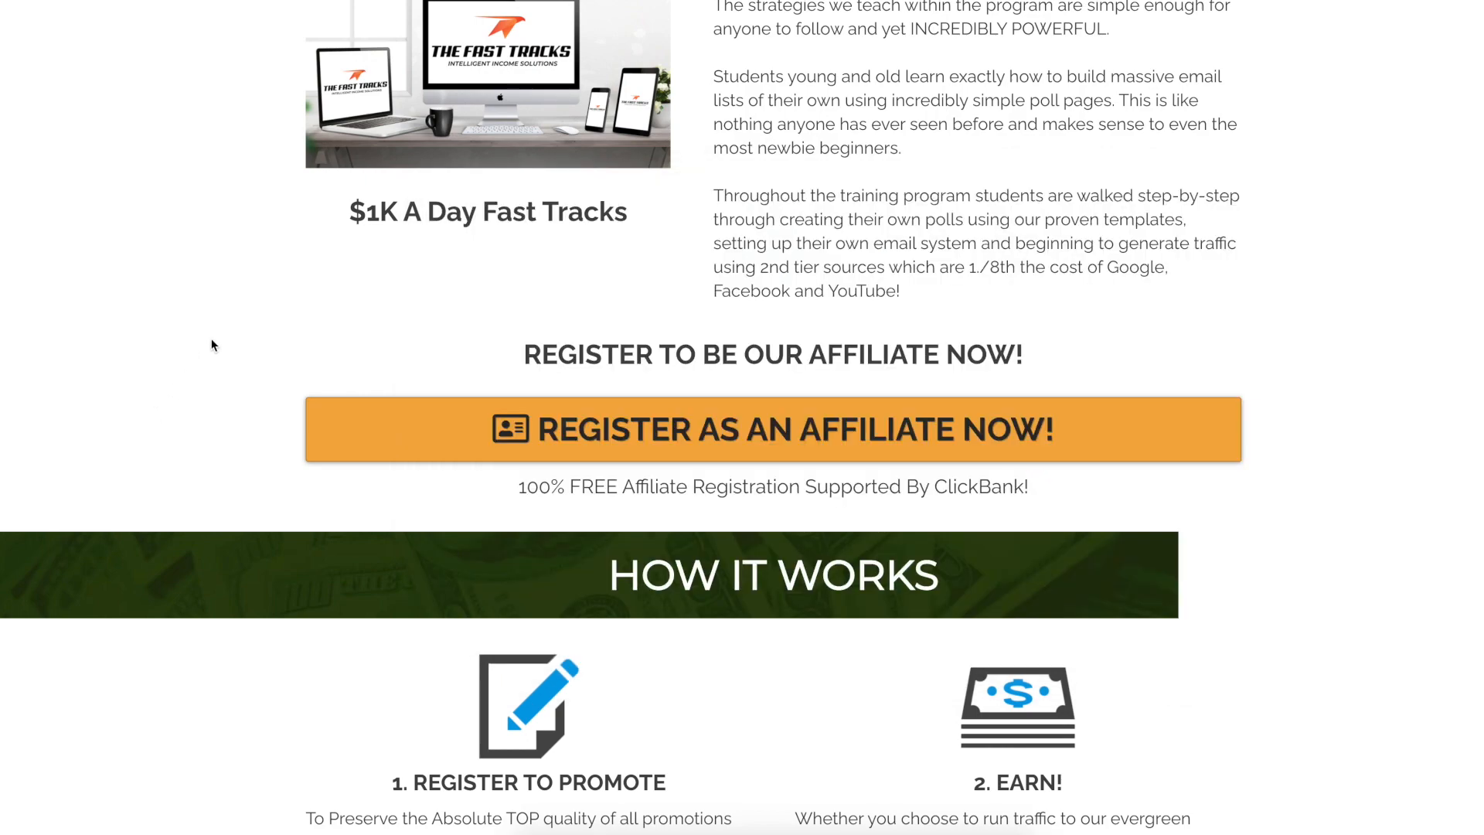
pyautogui.scroll(-6, 155, 502)
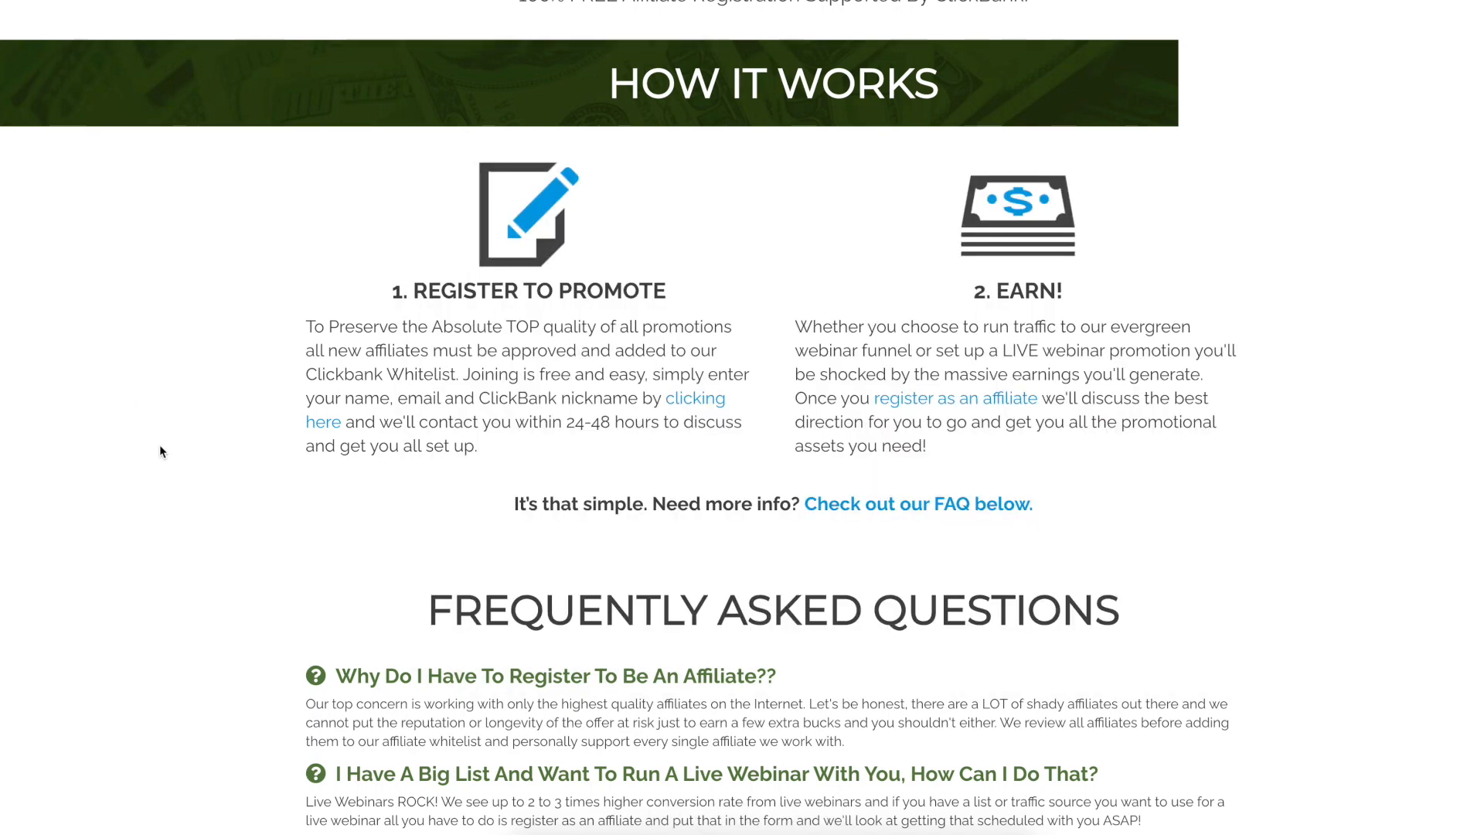
pyautogui.scroll(-9, 161, 451)
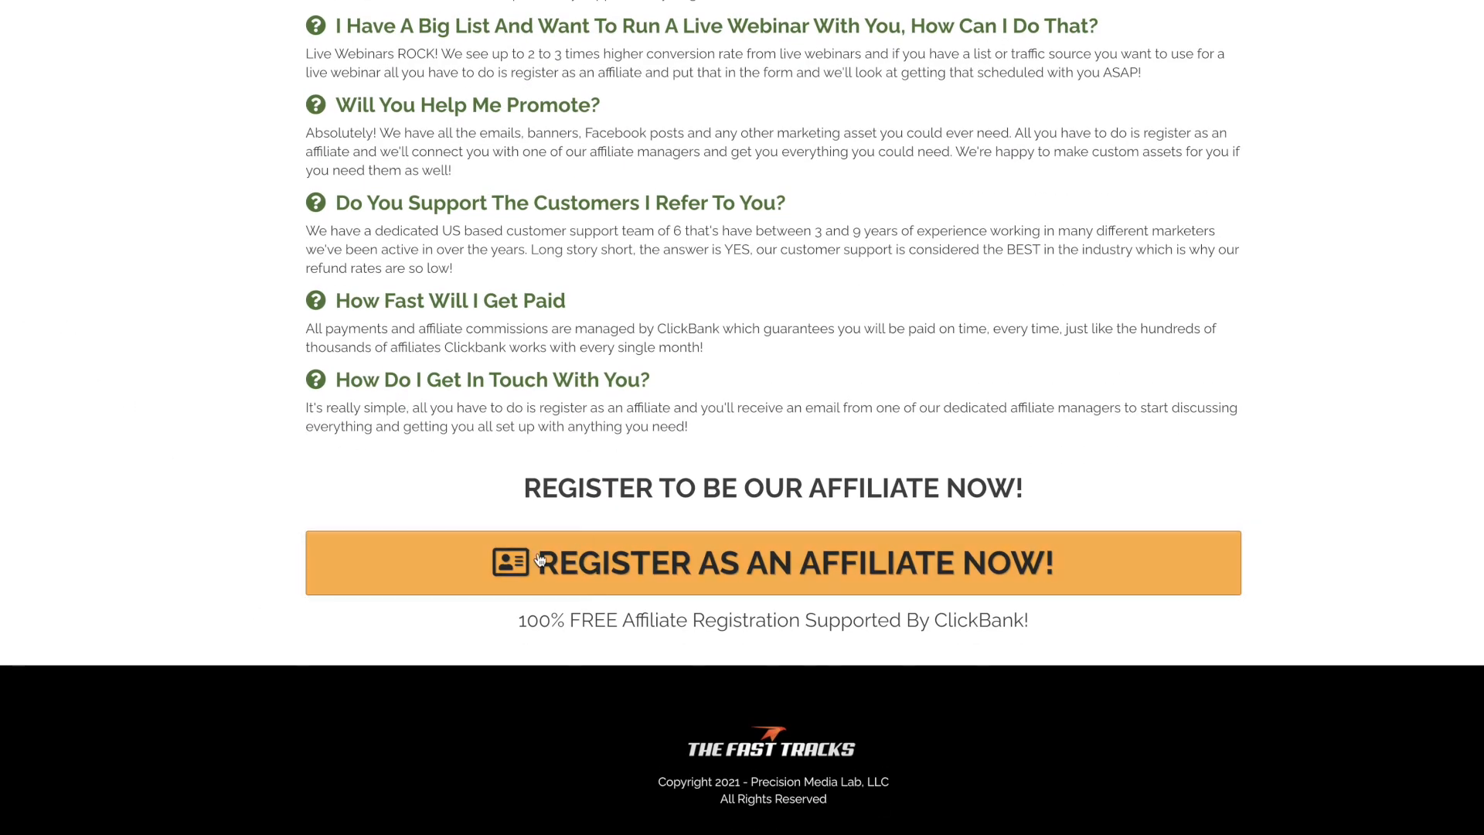
# - Open the affiliate registration form to inspect its fields, close it and look back over the product description
pyautogui.click(540, 575)
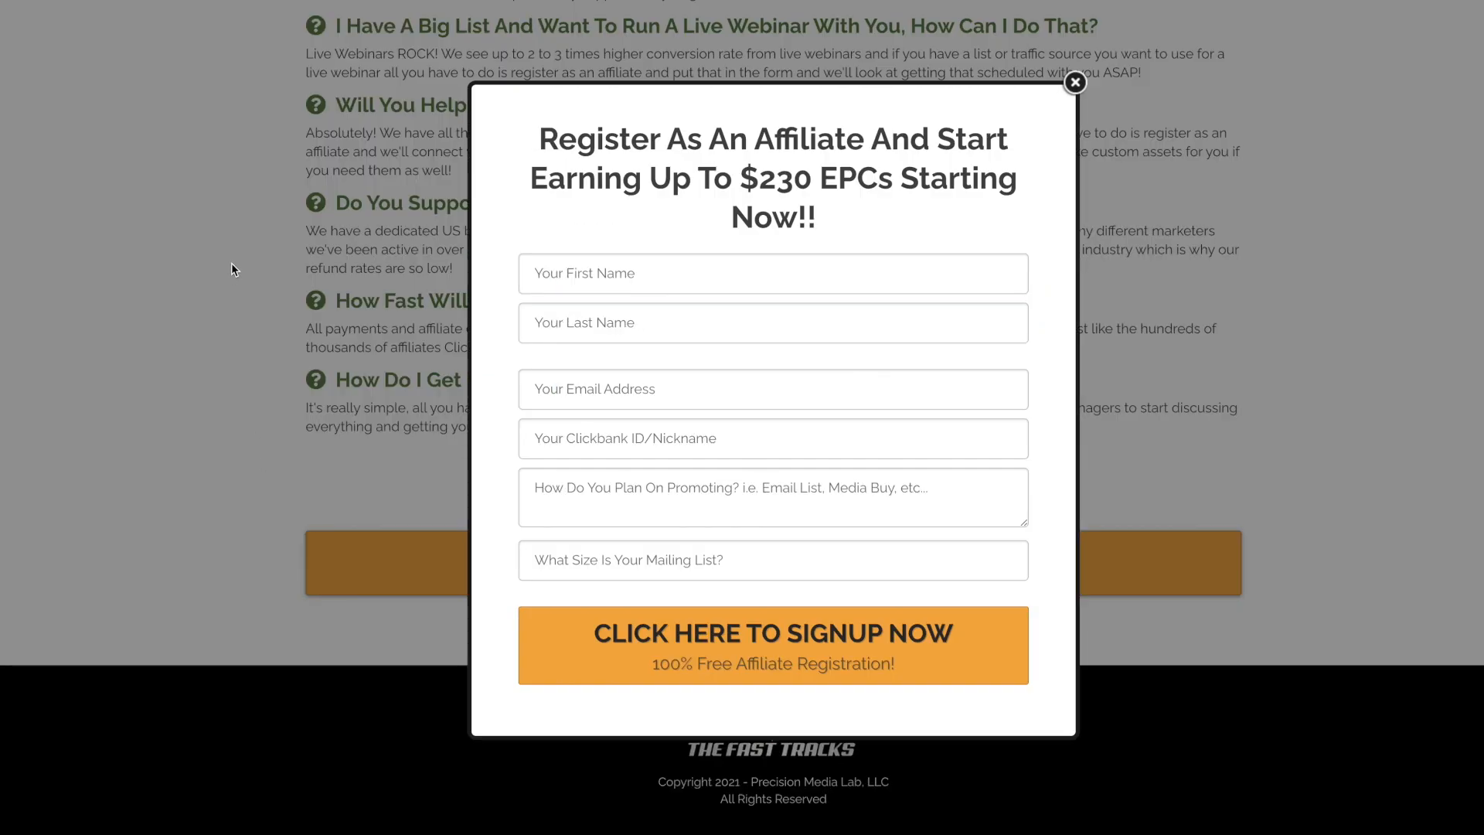
pyautogui.click(430, 567)
pyautogui.scroll(8, 430, 568)
pyautogui.scroll(20, 430, 569)
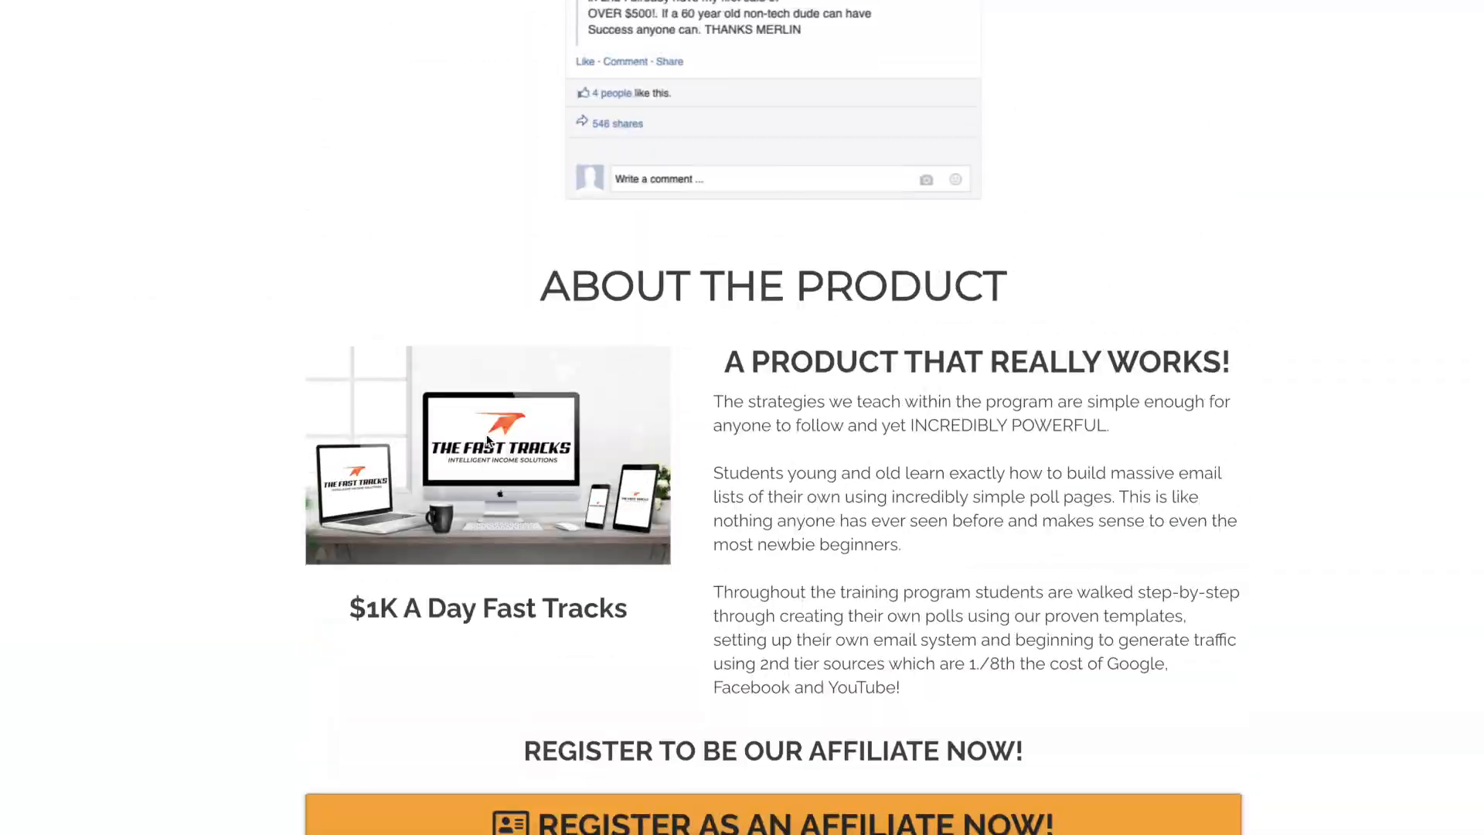
pyautogui.scroll(8, 476, 444)
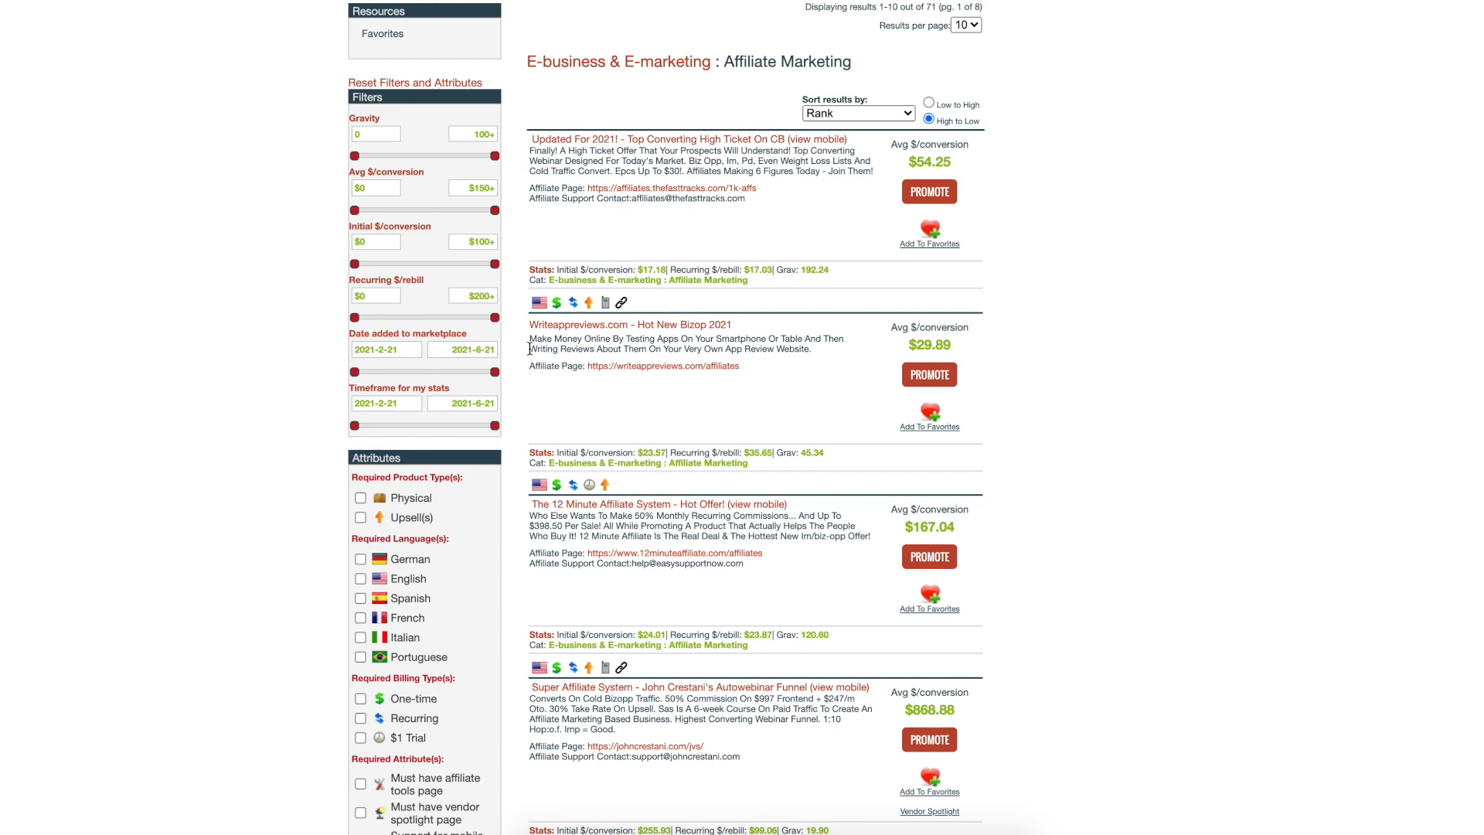
# - Return to the marketplace results and examine the Writeappreviews.com and Super Affiliate System listings
pyautogui.moveTo(526, 347); pyautogui.dragTo(762, 361)
pyautogui.click(762, 362)
pyautogui.scroll(-3, 750, 371)
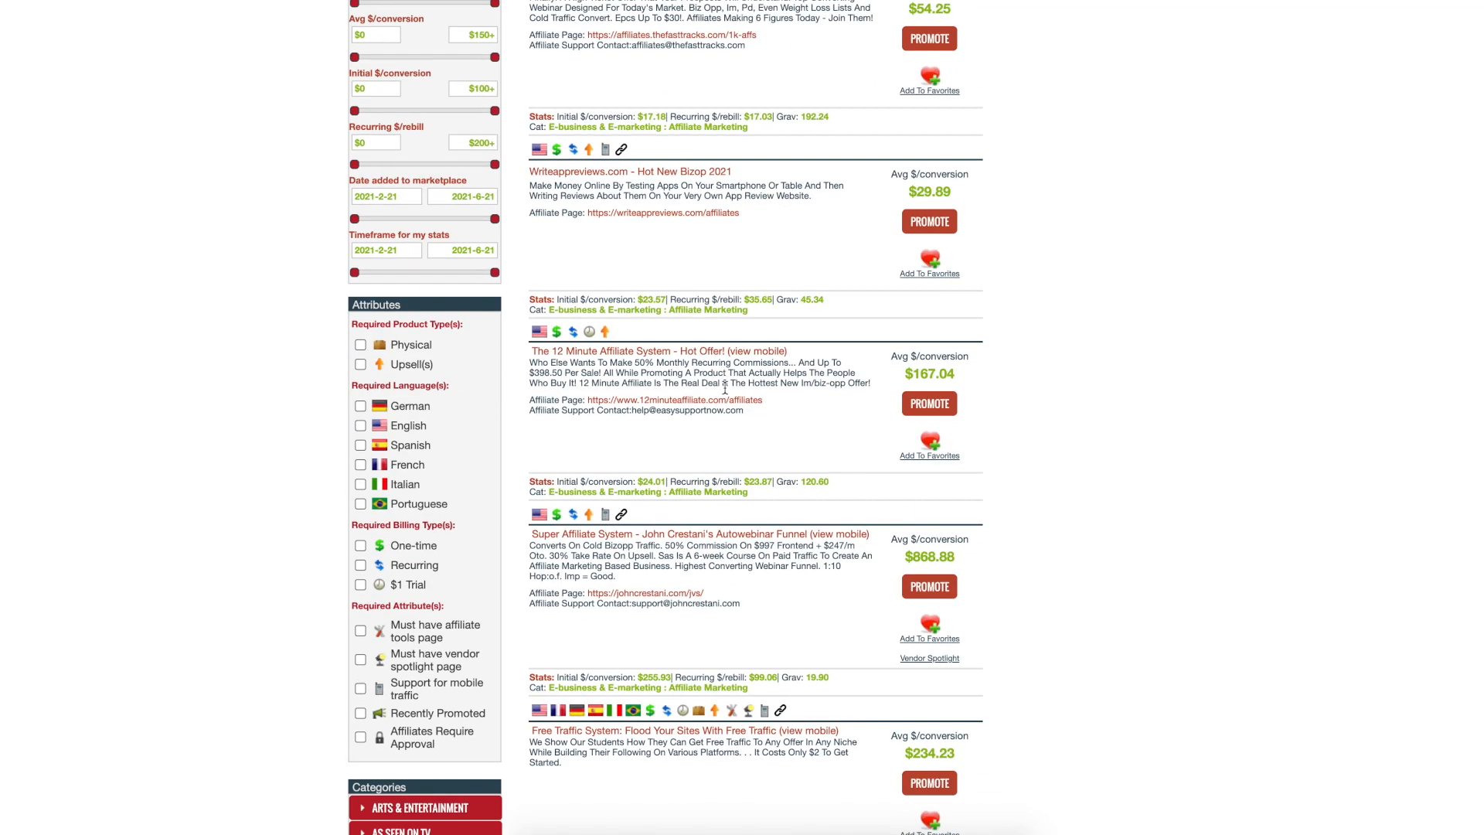
pyautogui.scroll(-3, 730, 390)
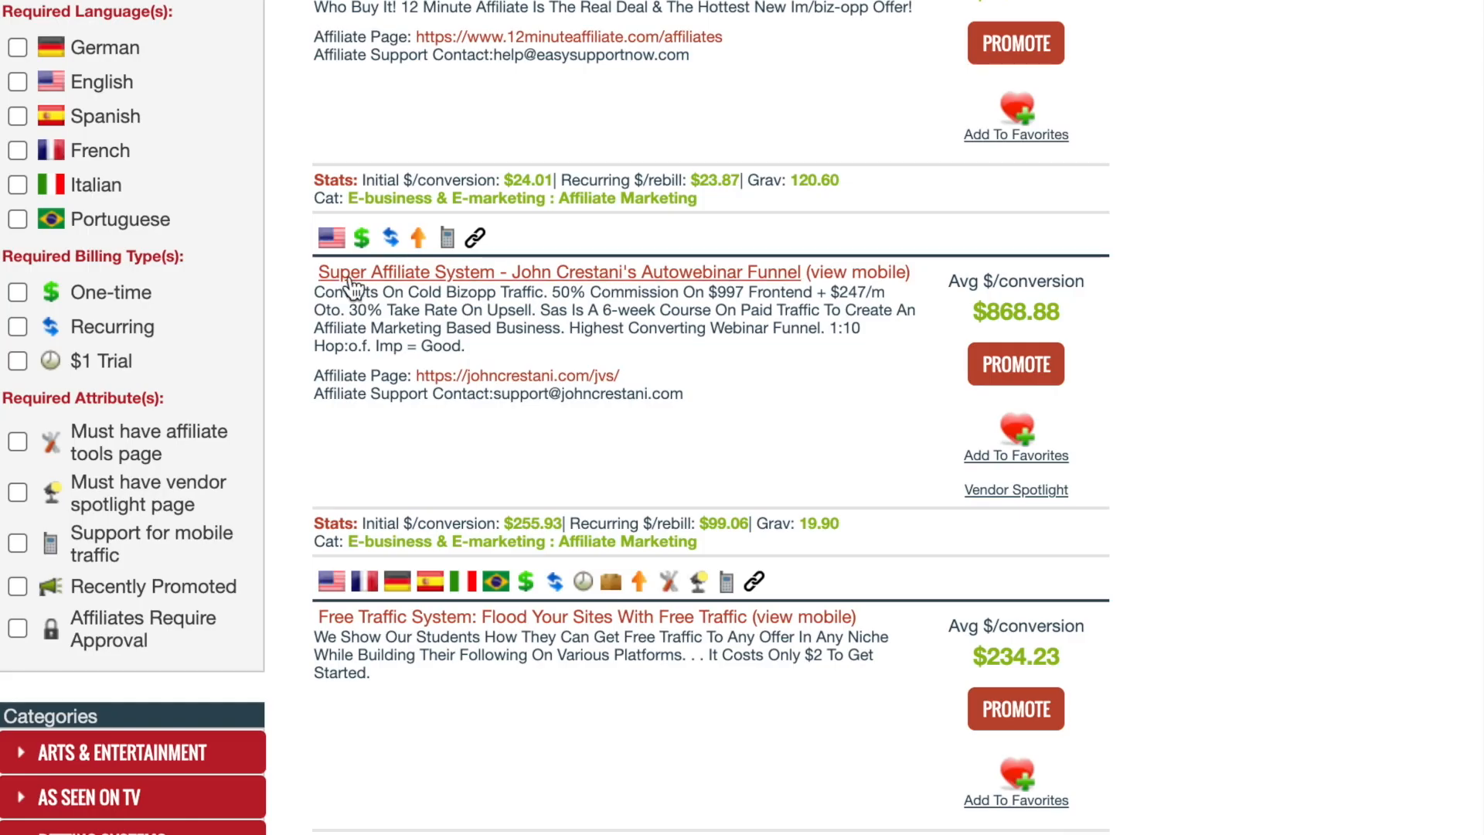
pyautogui.moveTo(302, 285); pyautogui.dragTo(742, 265)
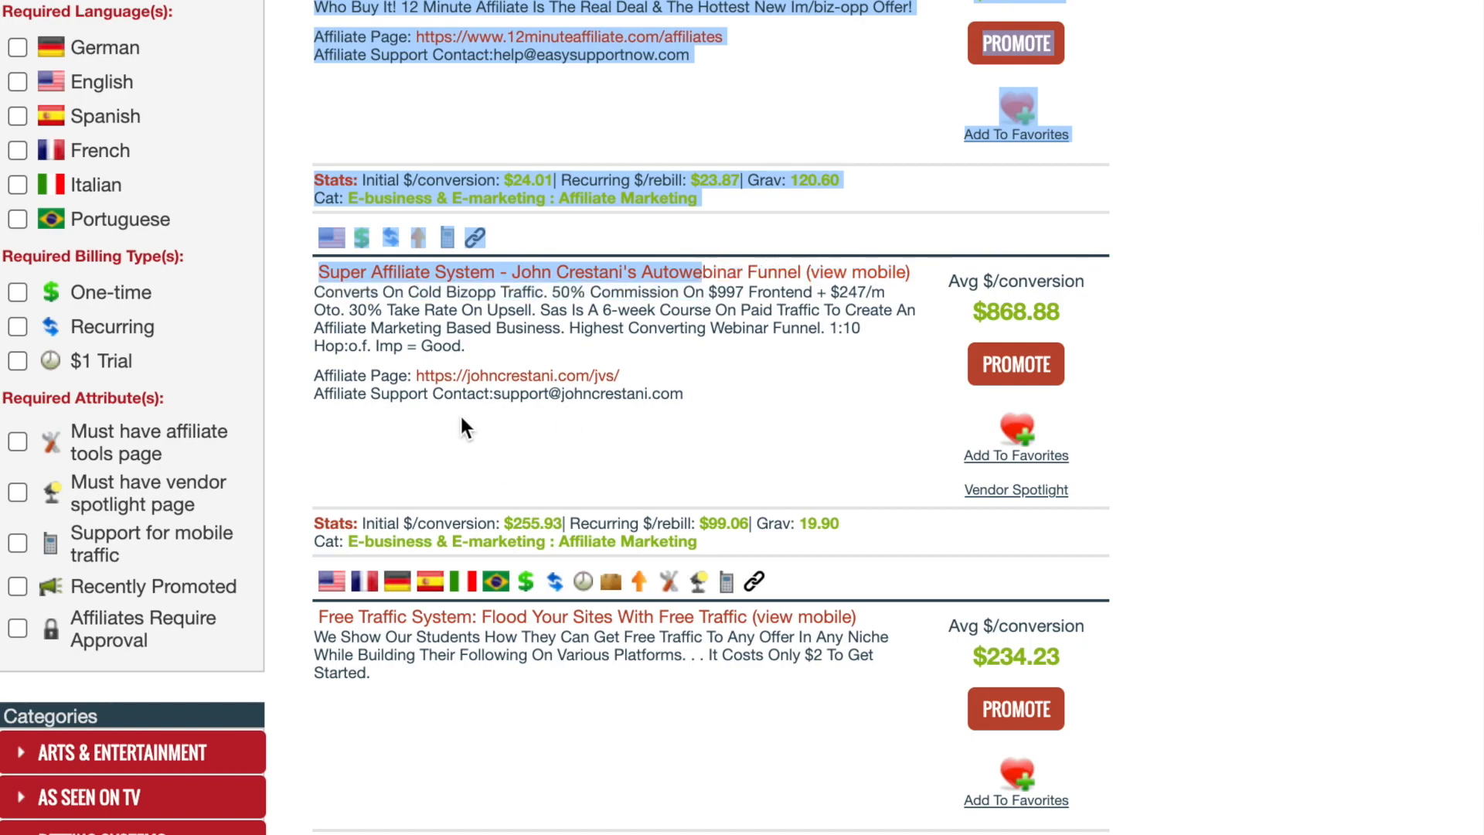
pyautogui.click(384, 345)
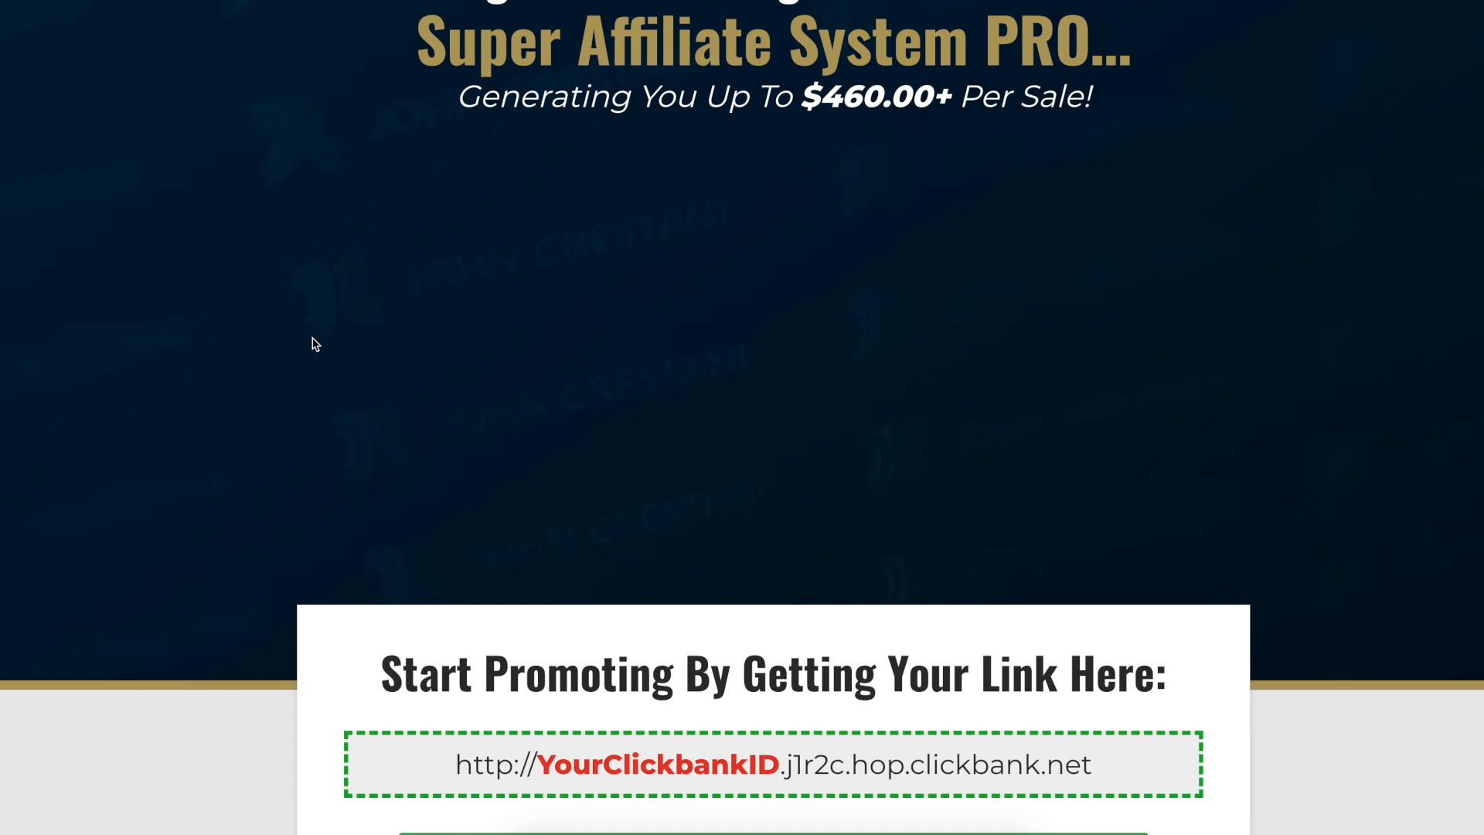
# - Review the Super Affiliate System PRO affiliate page, covering the promotion link, reasons to promote, product description and promotion methods
pyautogui.scroll(-8, 498, 239)
pyautogui.scroll(1, 467, 328)
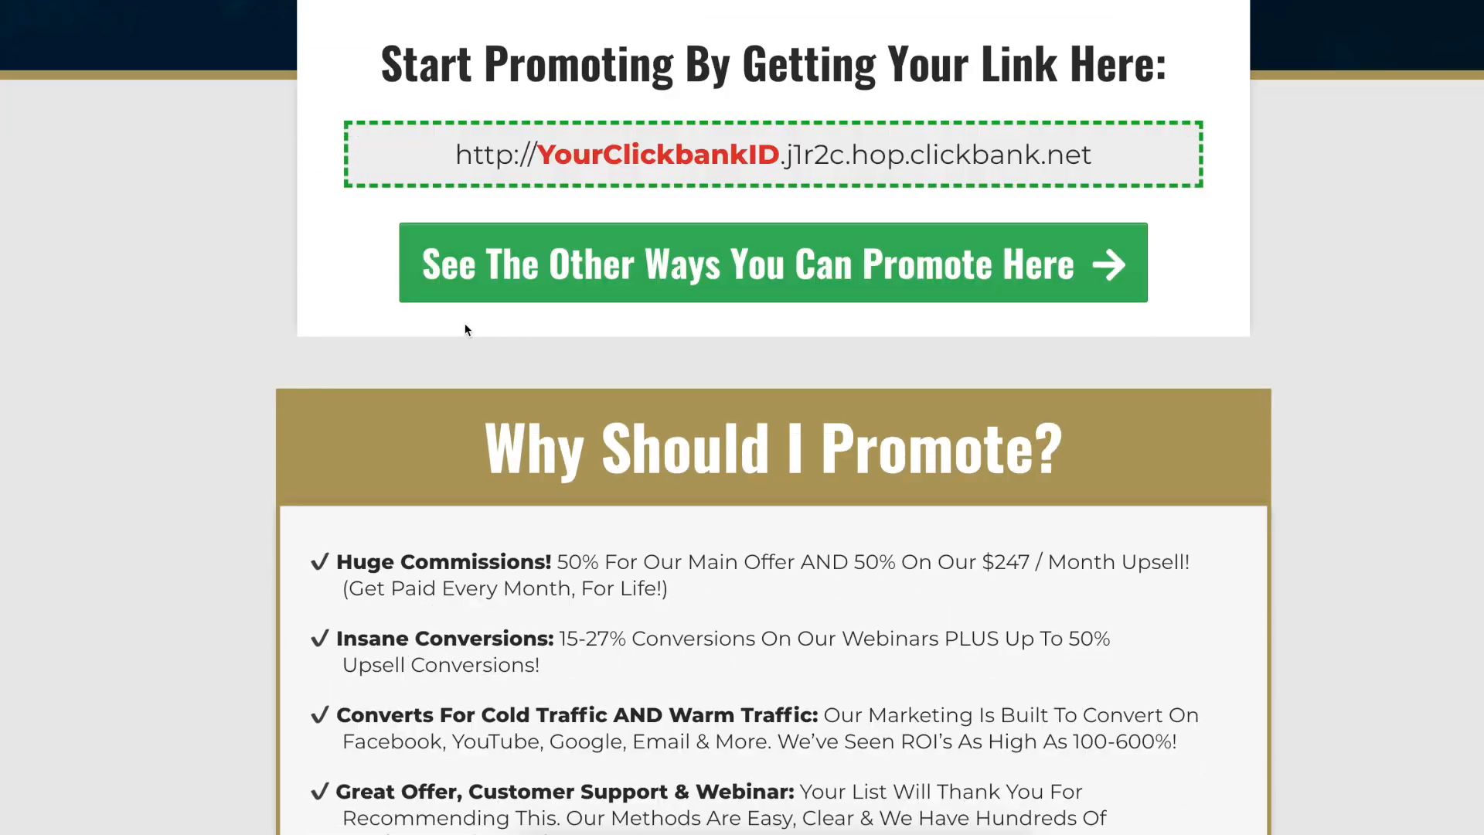
pyautogui.scroll(-20, 466, 328)
pyautogui.scroll(-15, 469, 330)
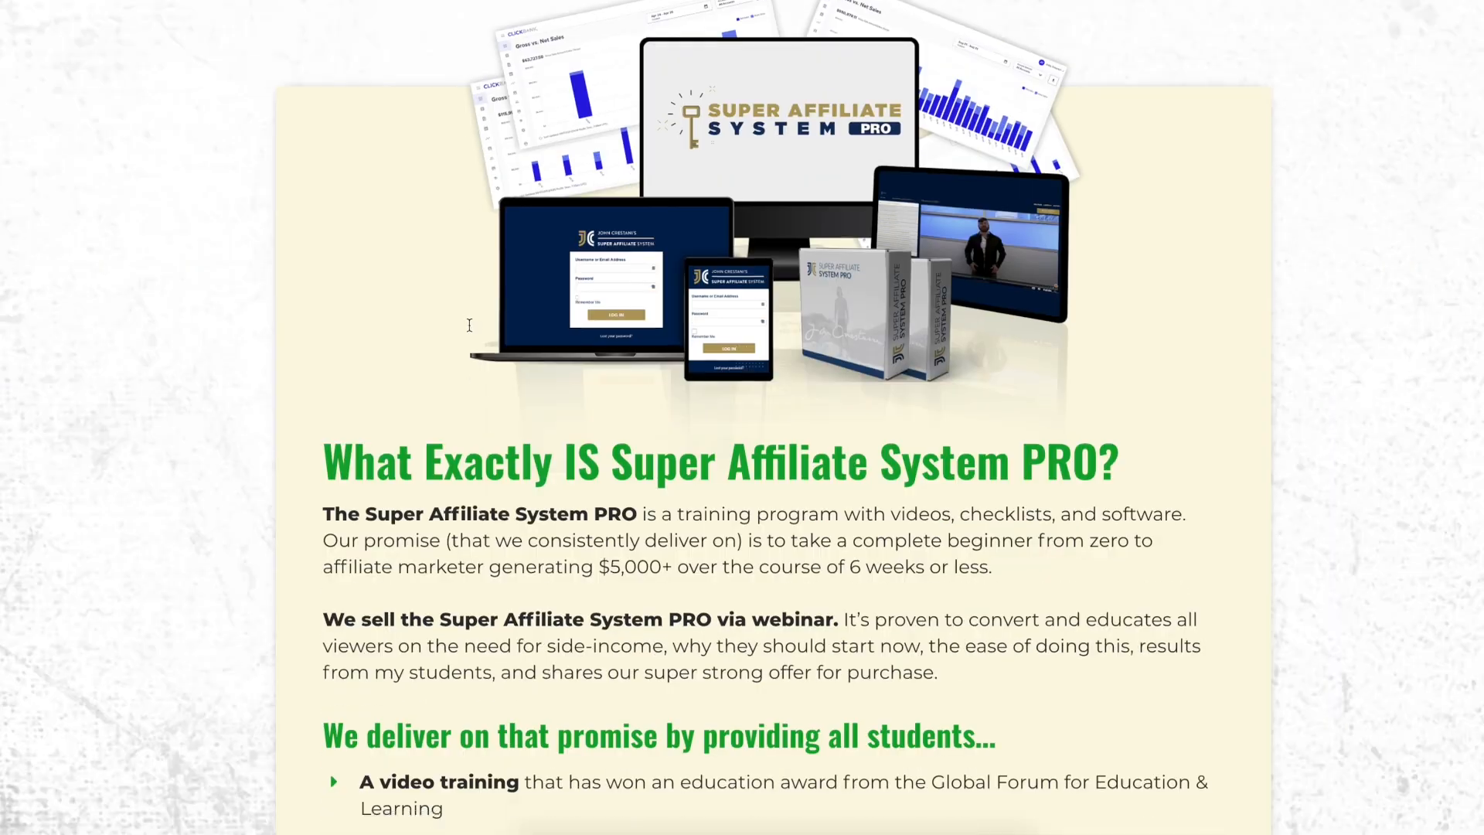
pyautogui.scroll(-20, 471, 323)
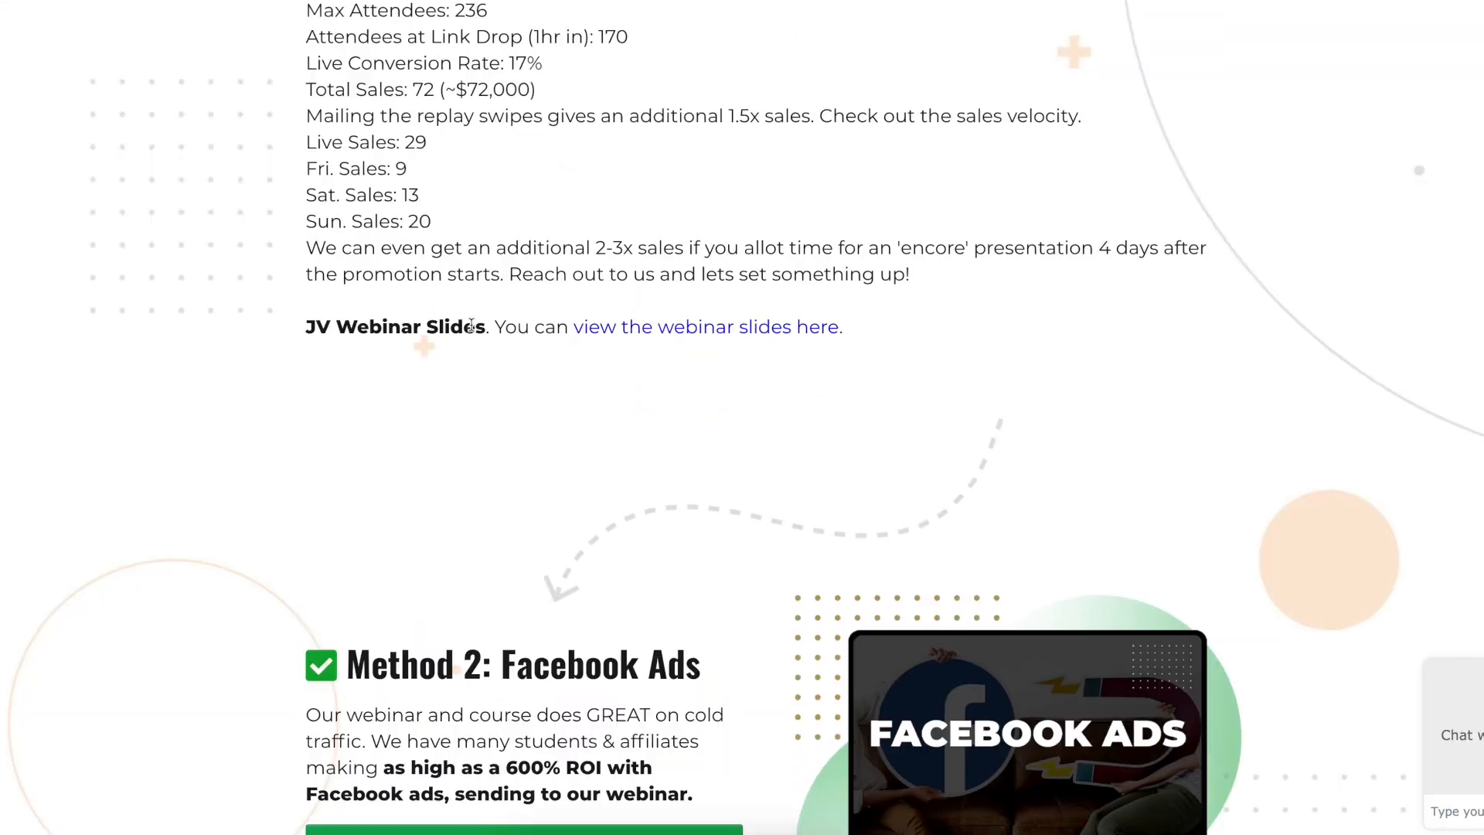
pyautogui.scroll(-20, 475, 320)
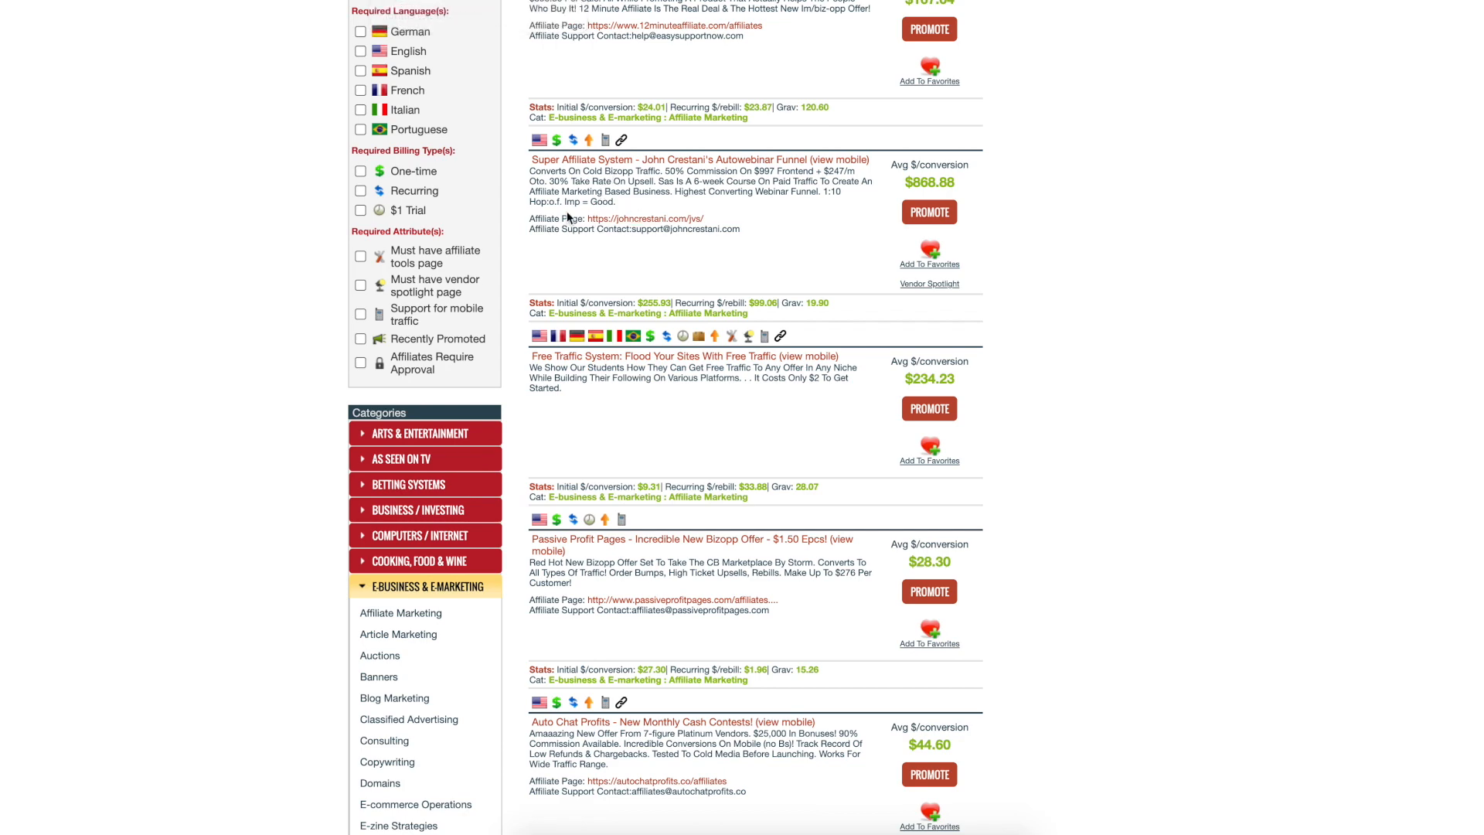
# - Return to the marketplace and show the Diets & Weight Loss offers in the Health & Fitness category
pyautogui.scroll(-3, 557, 363)
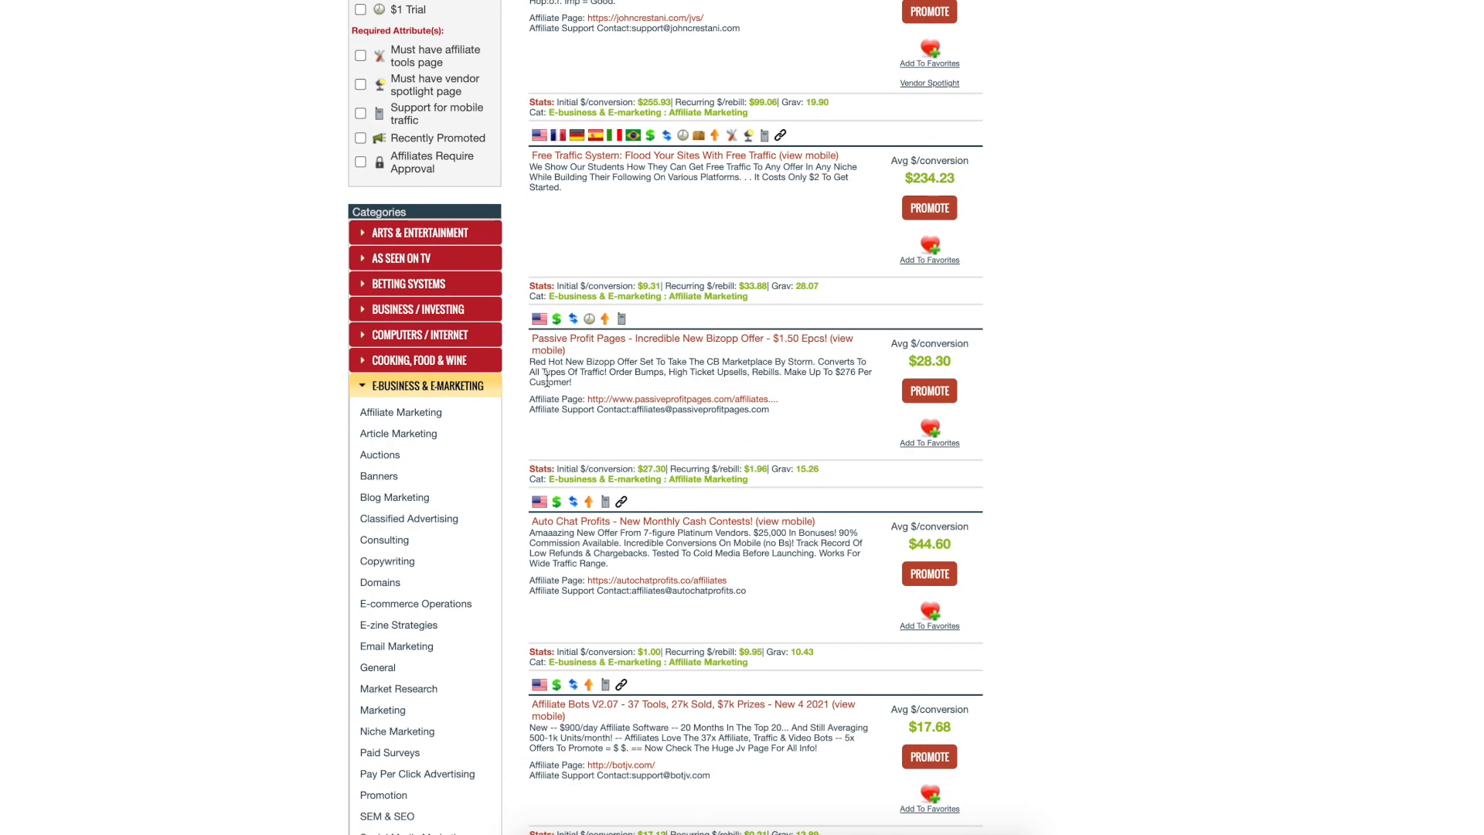
pyautogui.click(357, 391)
pyautogui.scroll(-2, 332, 576)
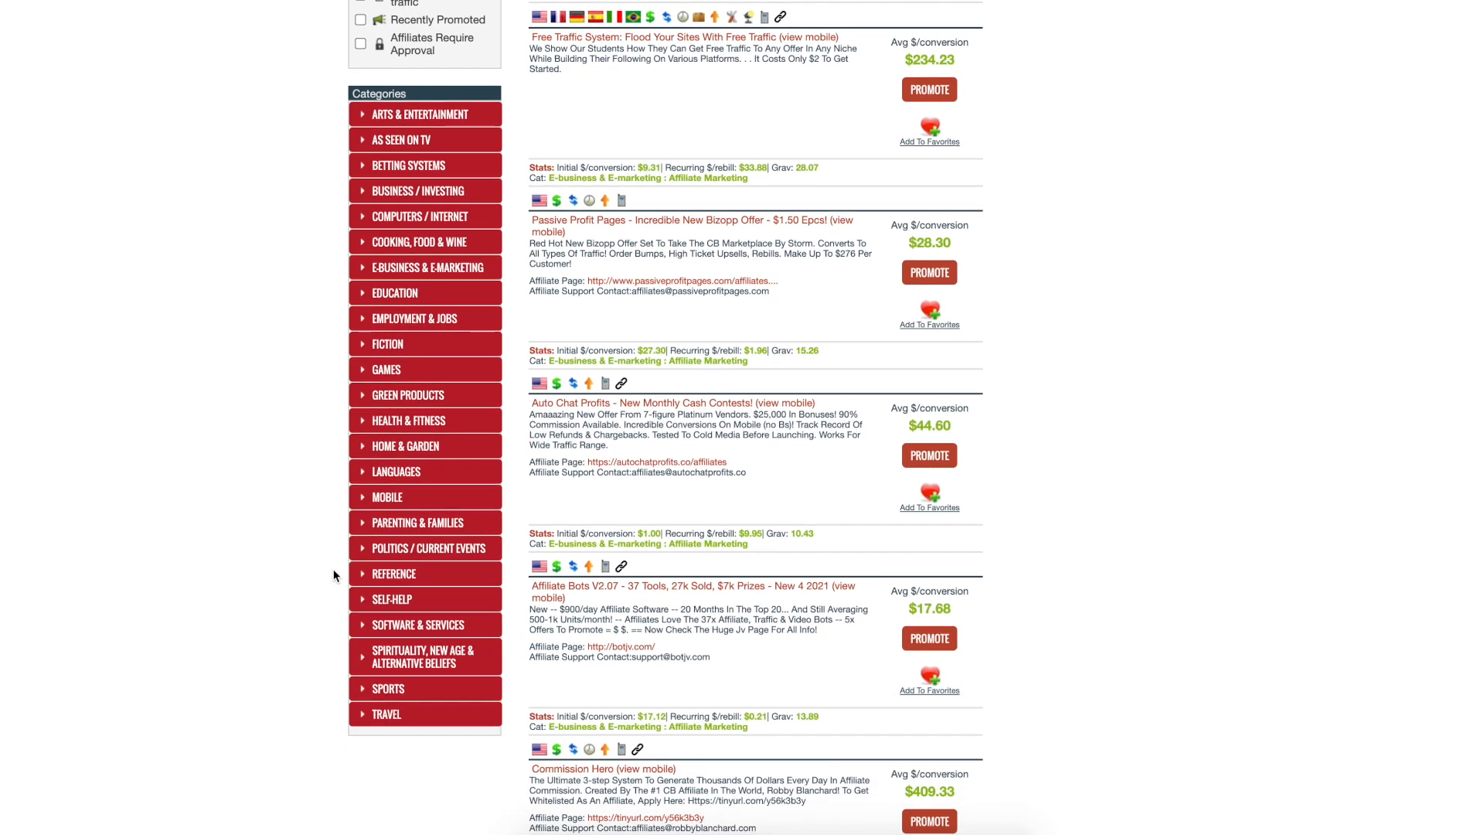
pyautogui.click(363, 426)
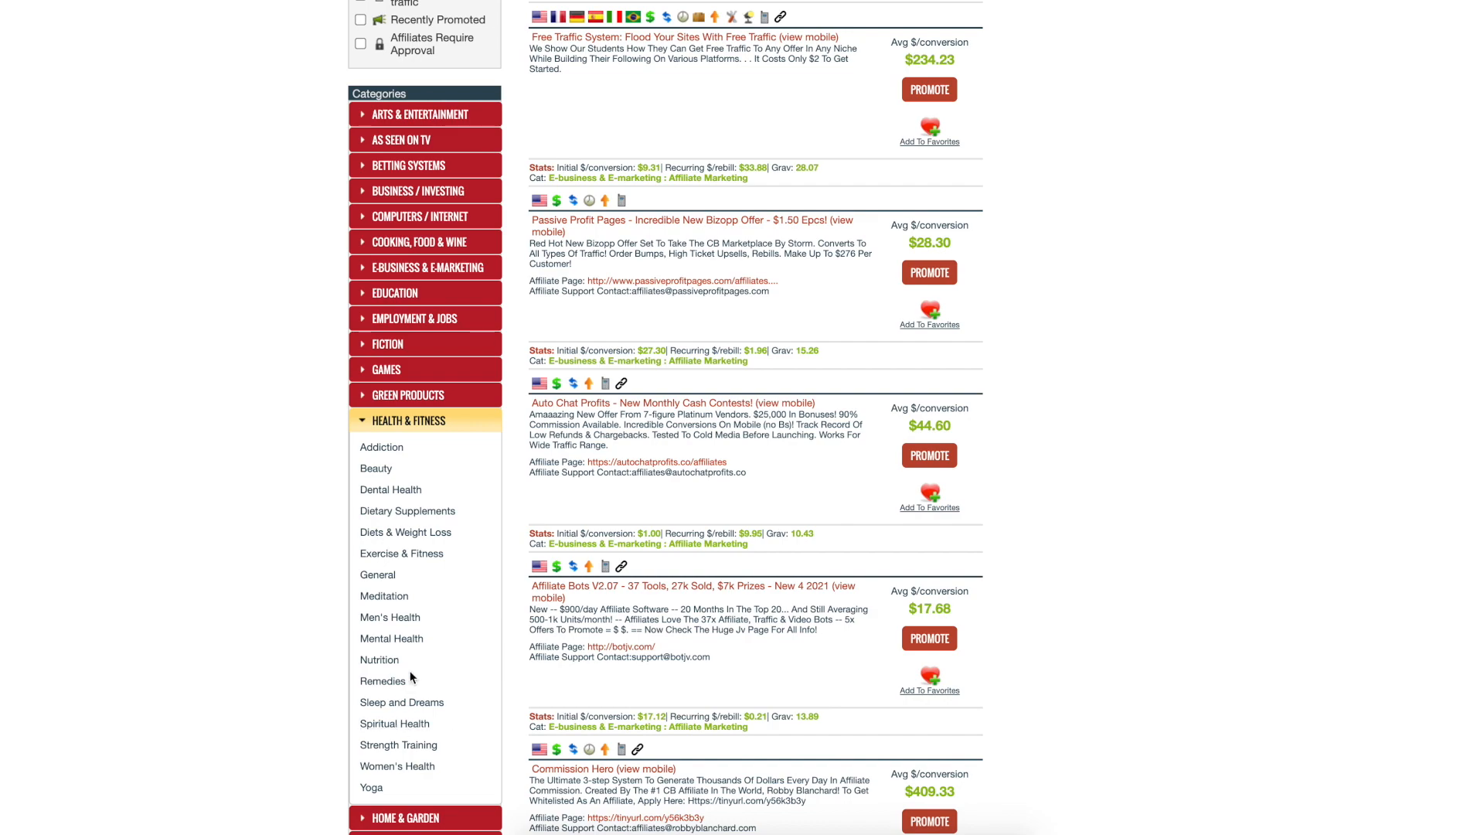
pyautogui.click(417, 532)
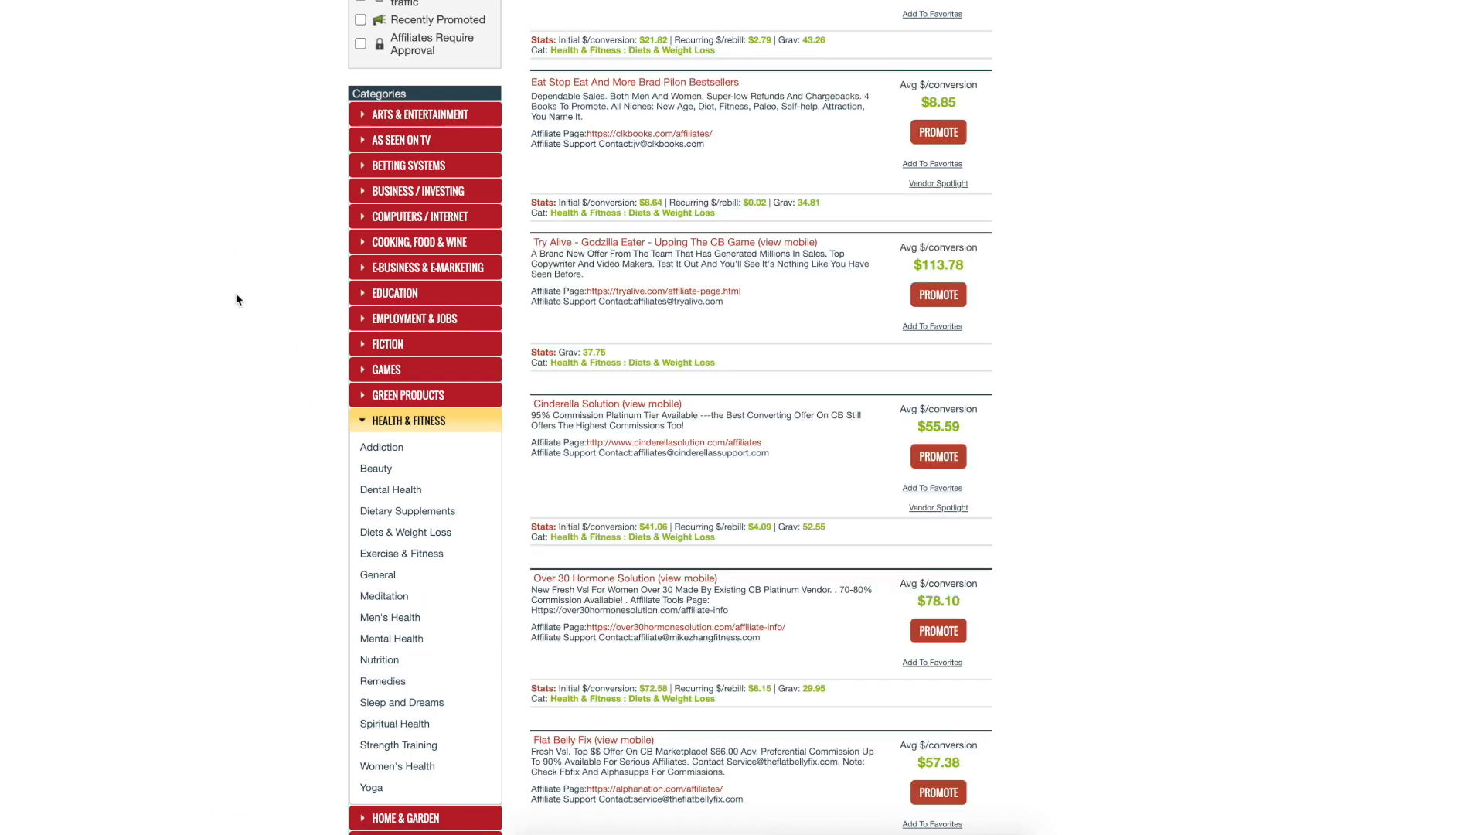
pyautogui.scroll(-1, 238, 301)
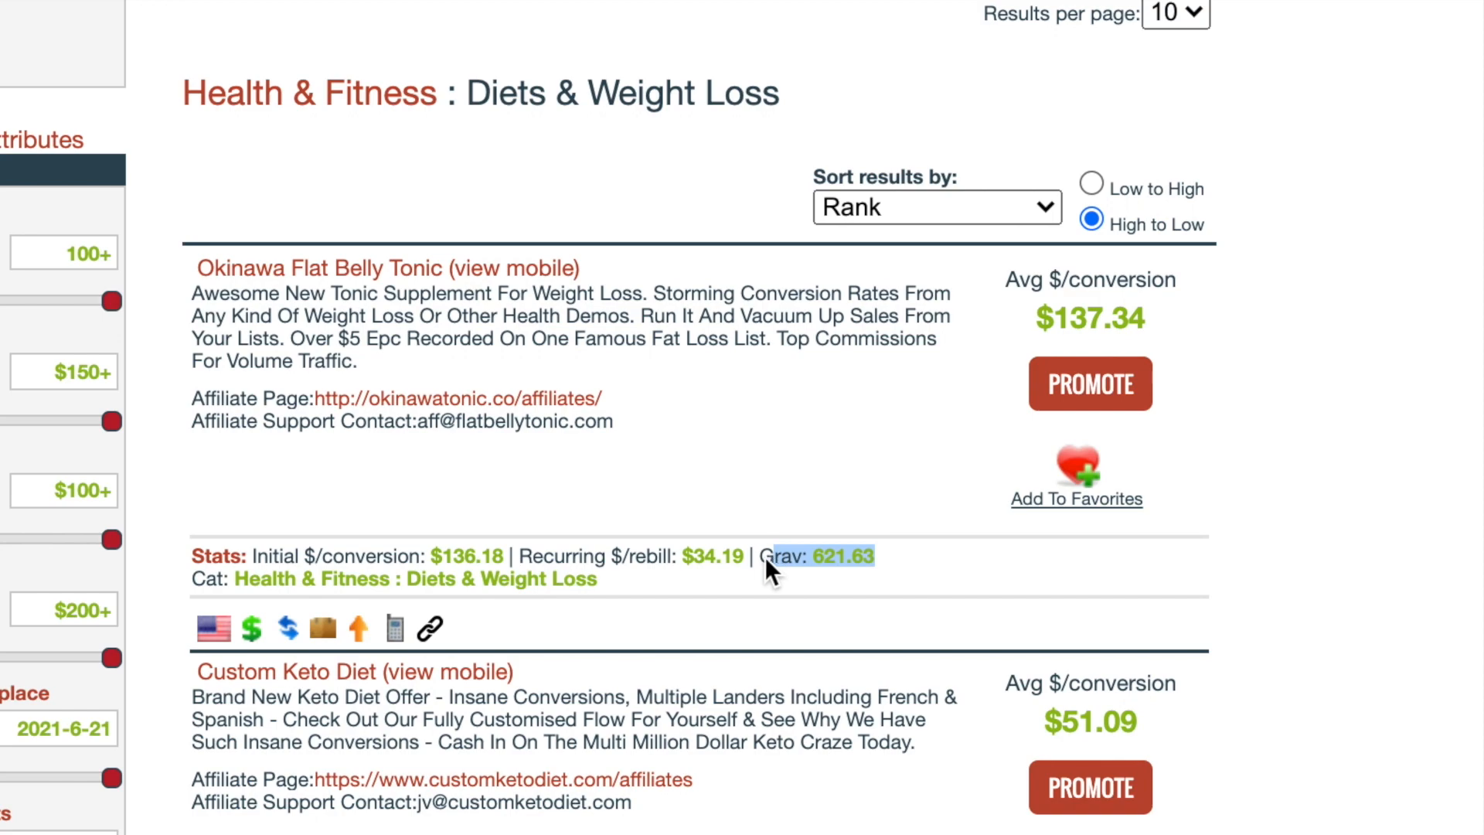
# - Examine the gravity score of the Okinawa Flat Belly Tonic listing
pyautogui.moveTo(764, 557); pyautogui.dragTo(871, 557)
pyautogui.click(871, 556)
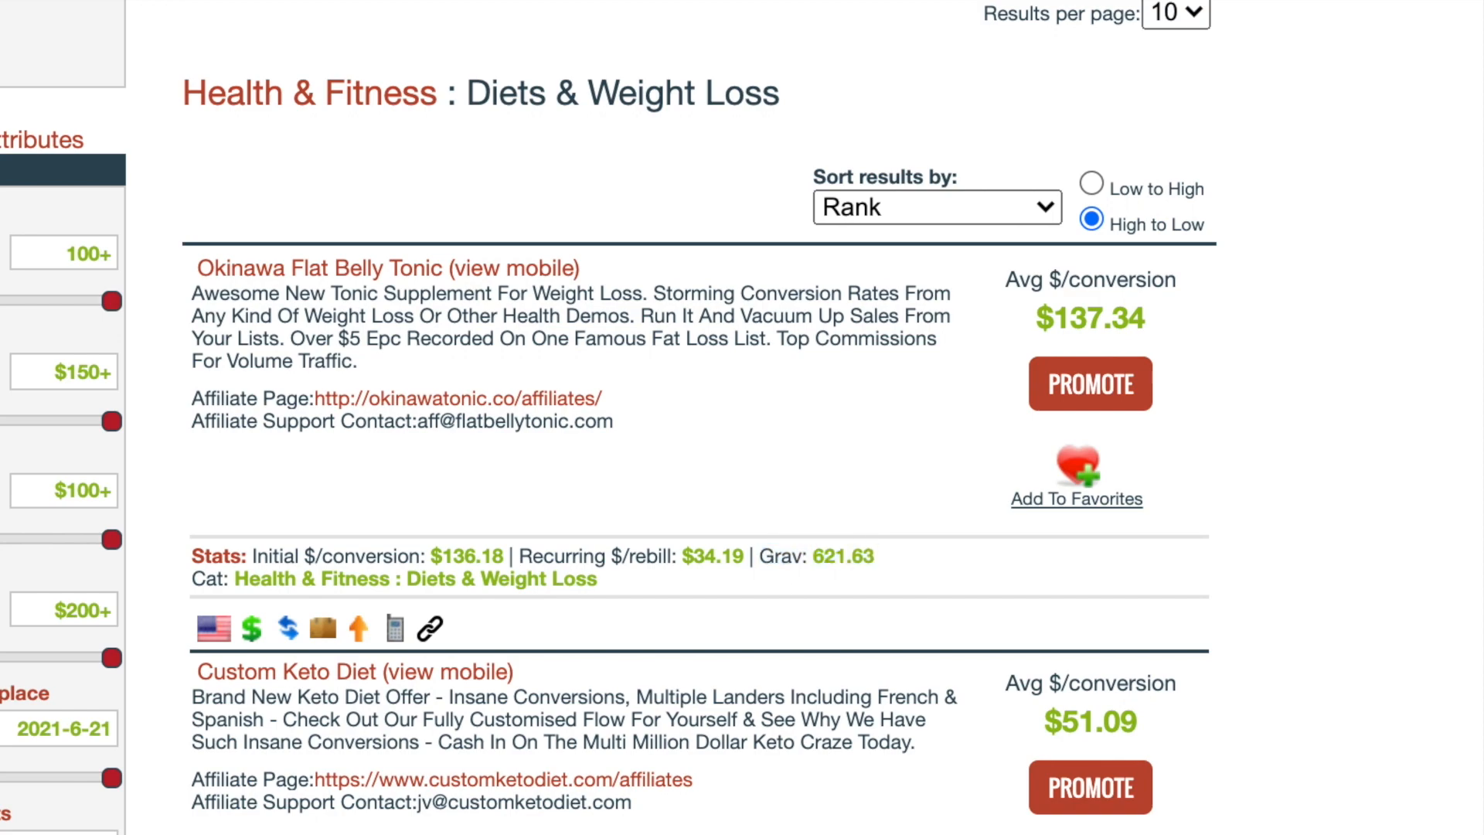
pyautogui.click(784, 833)
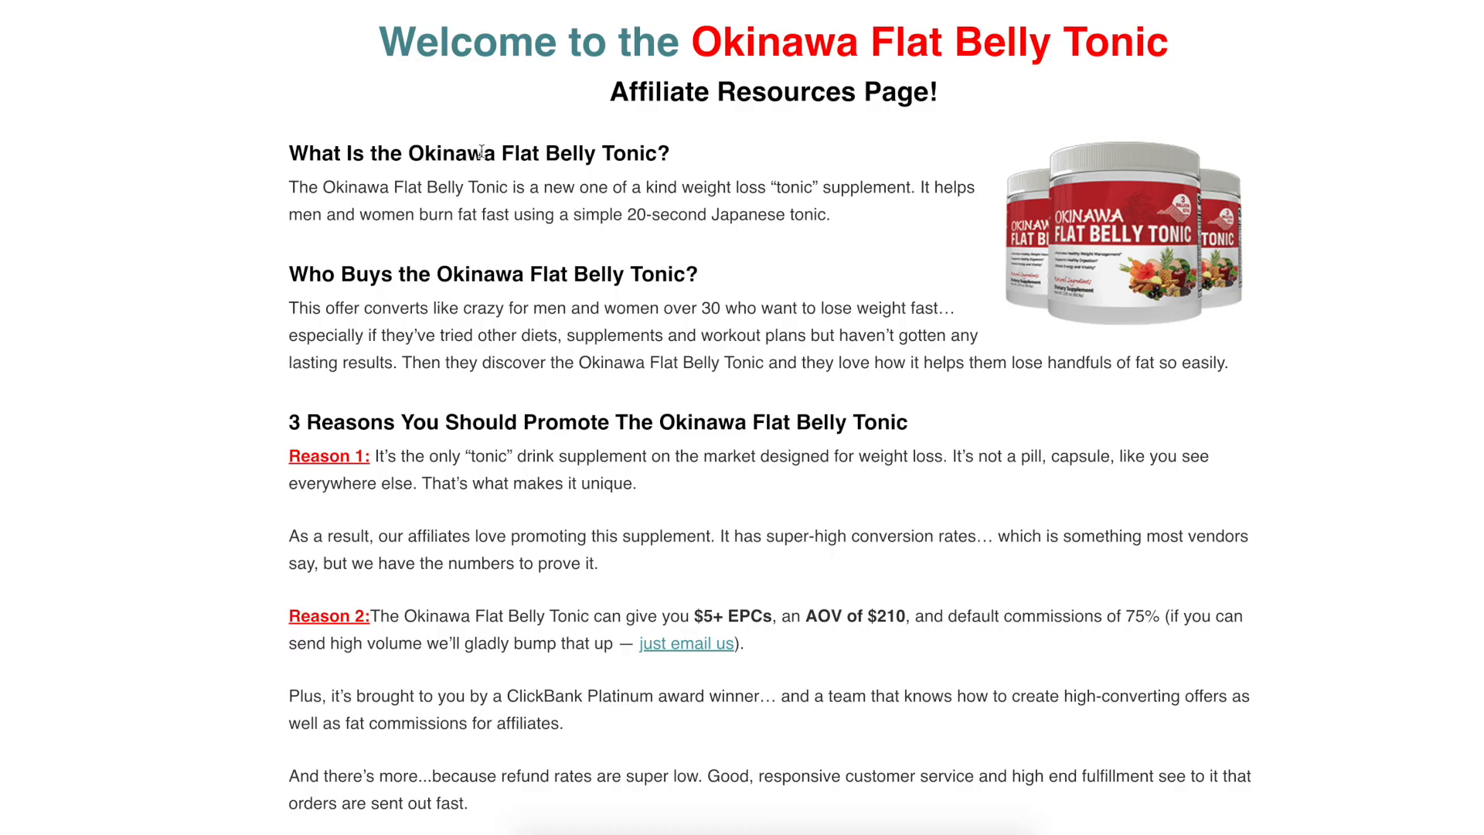
# - Review the Okinawa Flat Belly Tonic affiliate resources page, including its hoplink generator, email swipes and tracking pixel section
pyautogui.scroll(-15, 397, 300)
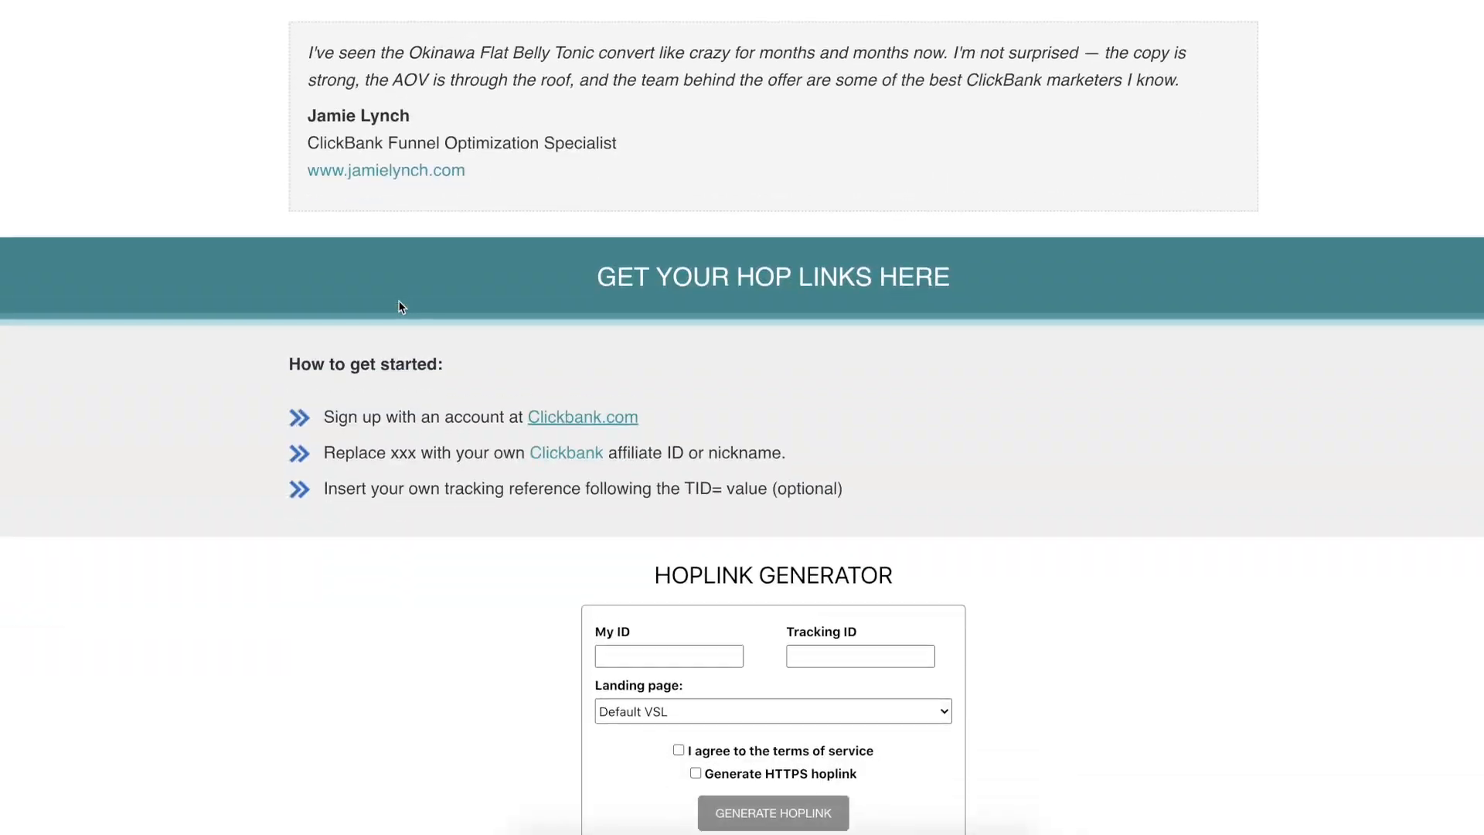
pyautogui.scroll(-20, 399, 301)
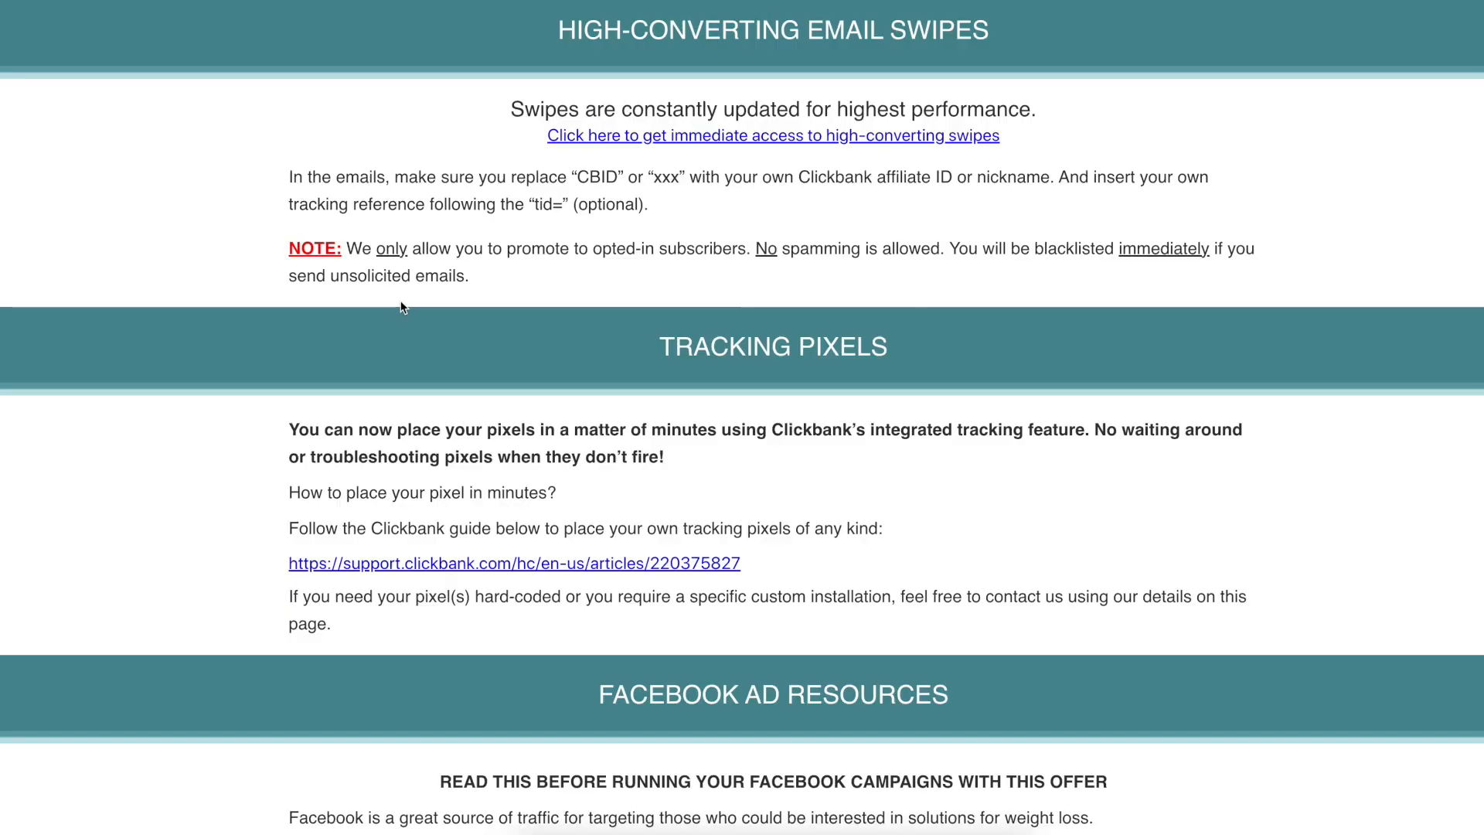
pyautogui.scroll(2, 437, 290)
pyautogui.scroll(-1, 566, 304)
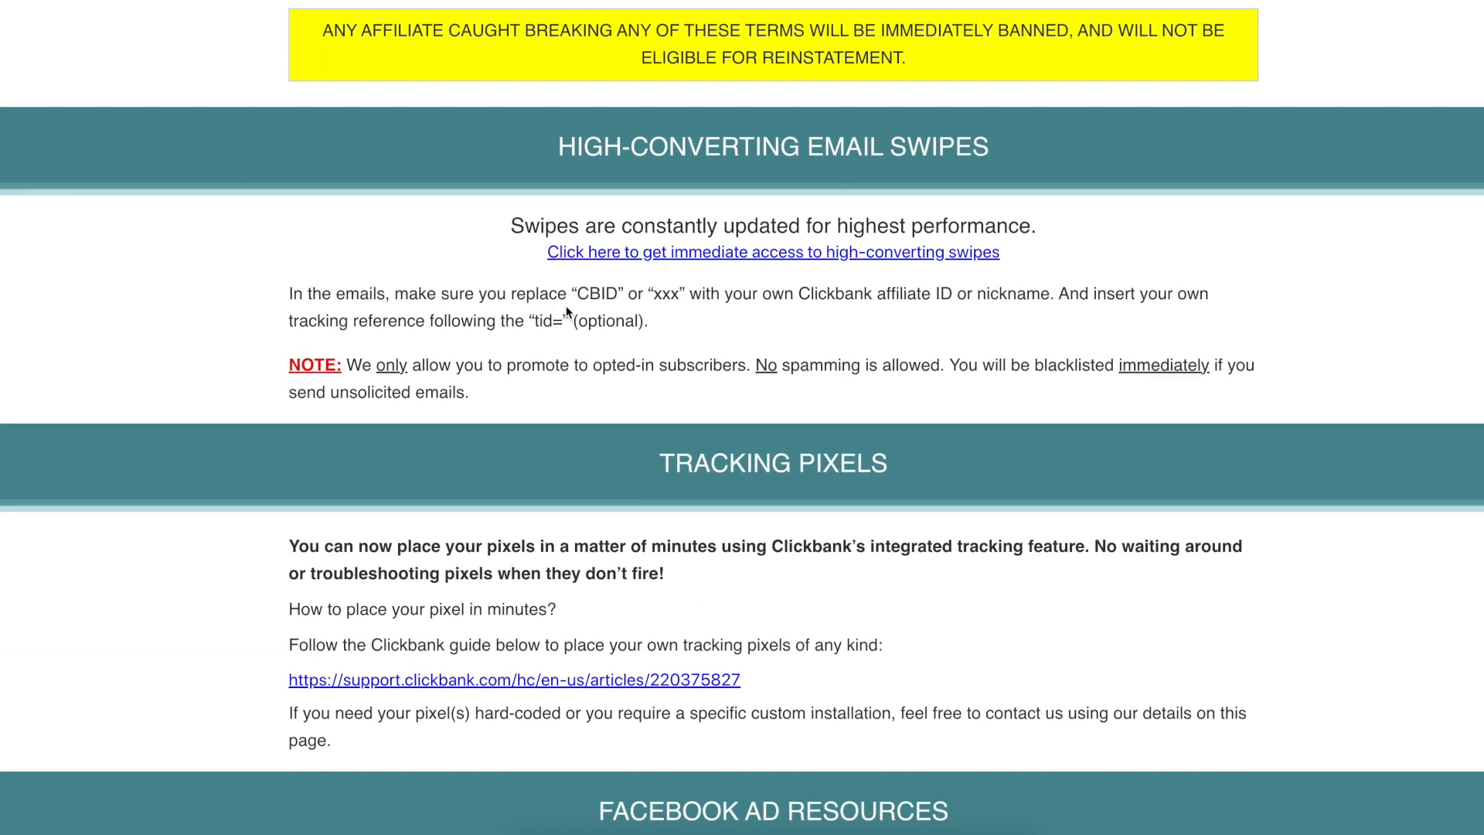
# - Read the Facebook ad resources, the ad headline options and the commission structure for the Okinawa Flat Belly Tonic
pyautogui.scroll(-12, 278, 348)
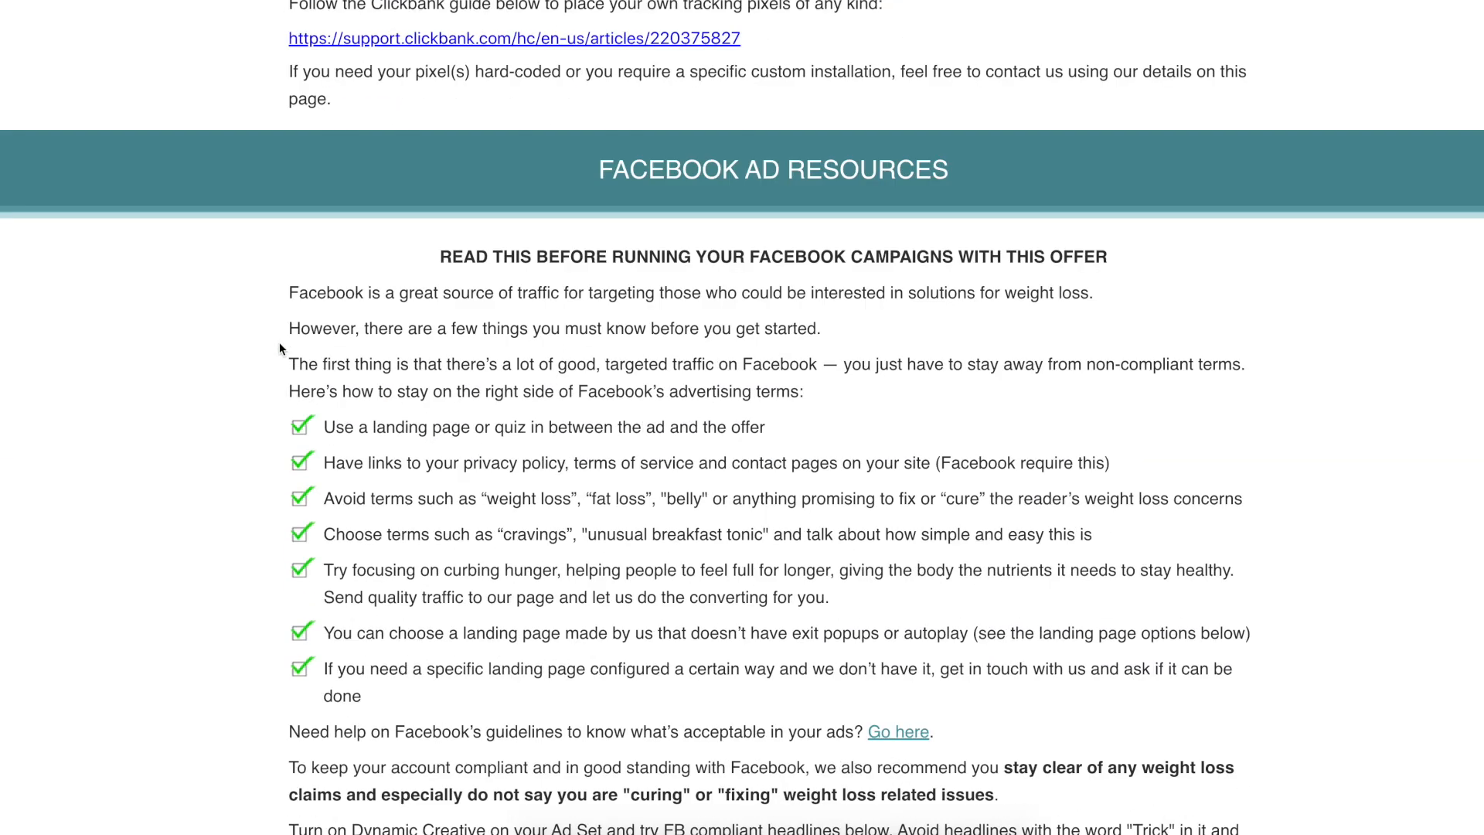
pyautogui.scroll(-4, 280, 344)
pyautogui.scroll(1, 280, 343)
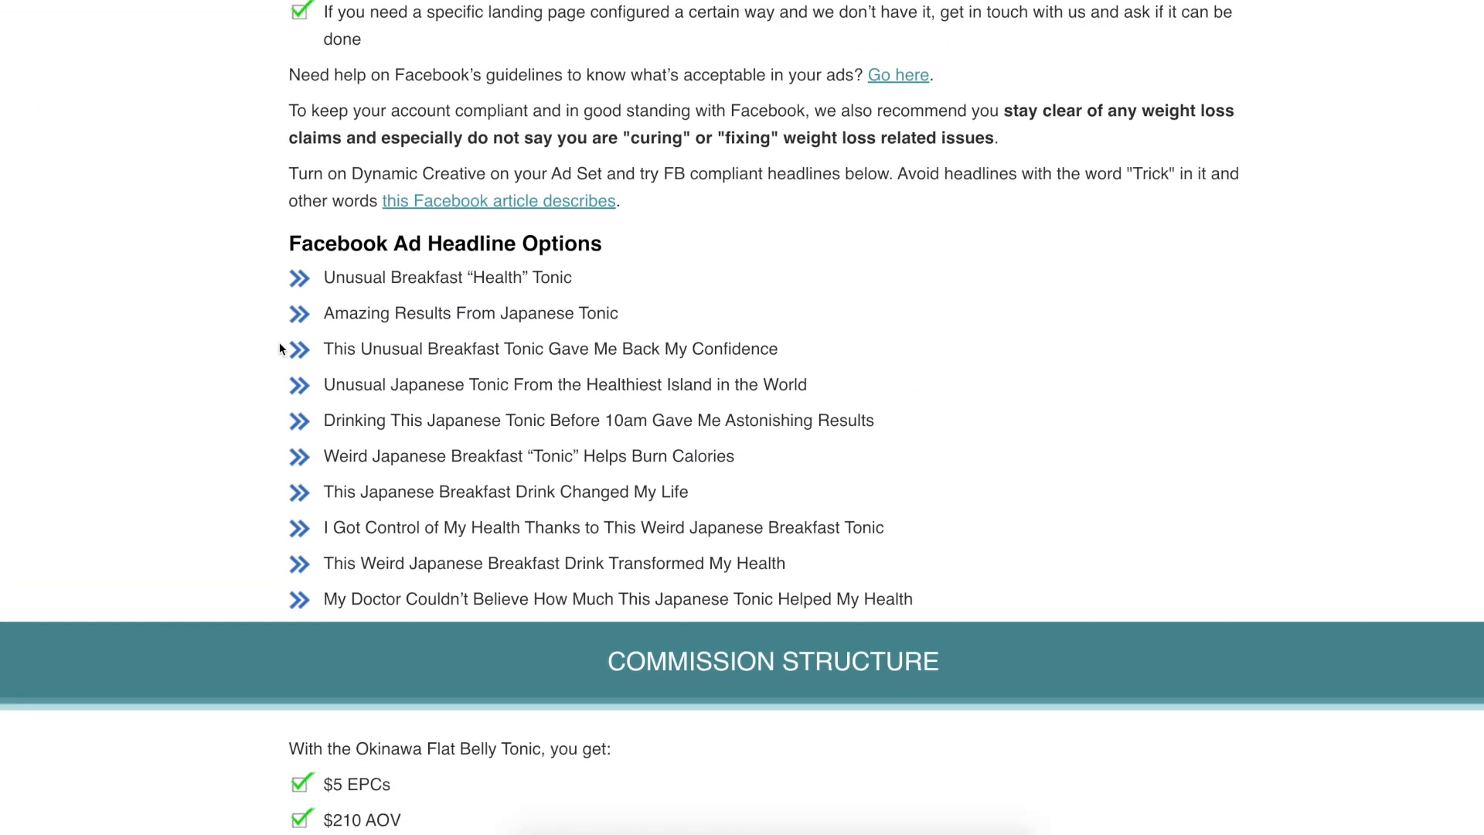
pyautogui.moveTo(324, 278); pyautogui.dragTo(548, 283)
pyautogui.scroll(10, 445, 317)
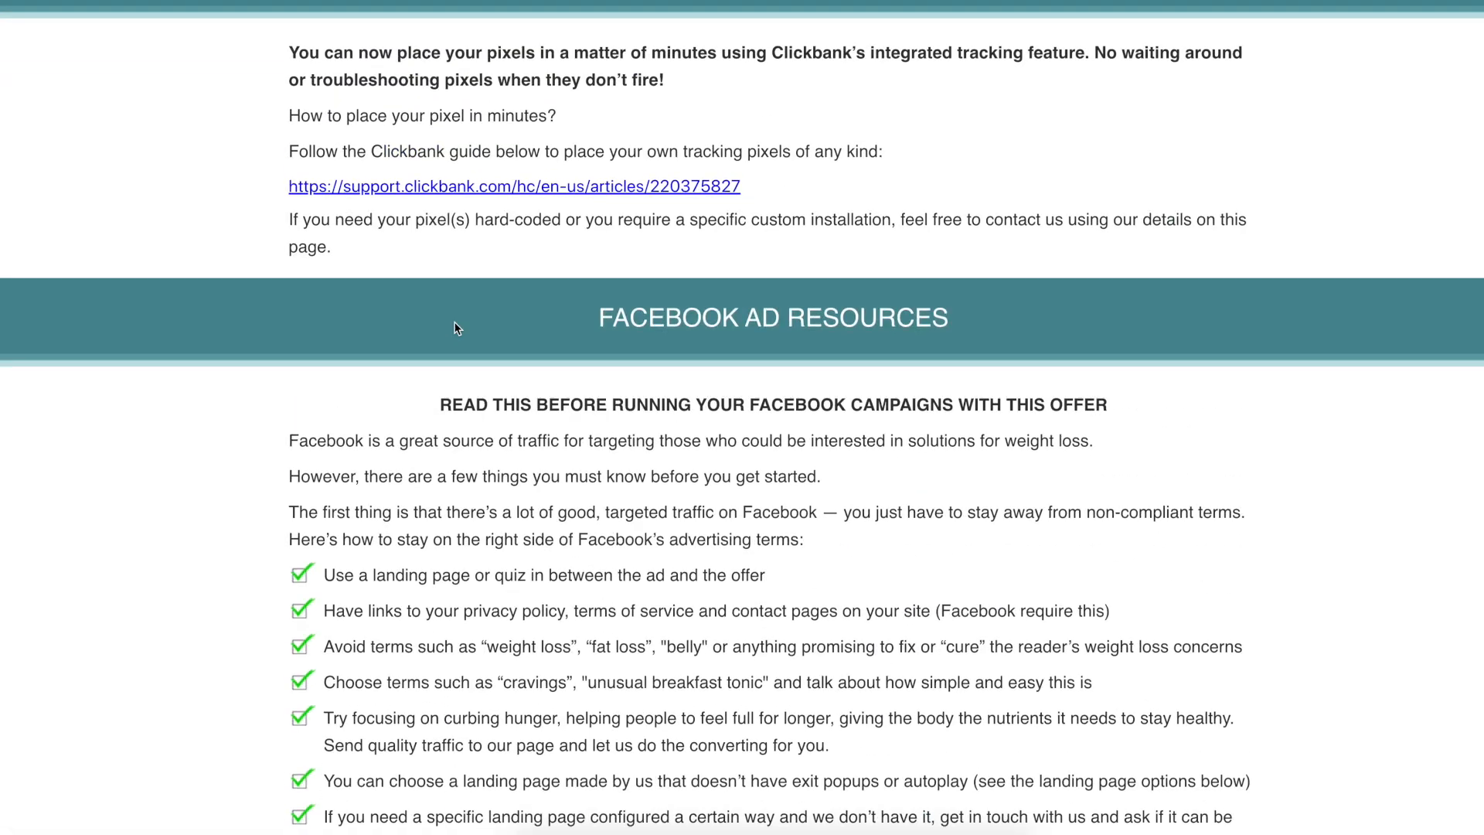
pyautogui.moveTo(600, 317); pyautogui.dragTo(549, 318)
pyautogui.scroll(-10, 530, 320)
pyautogui.scroll(1, 530, 319)
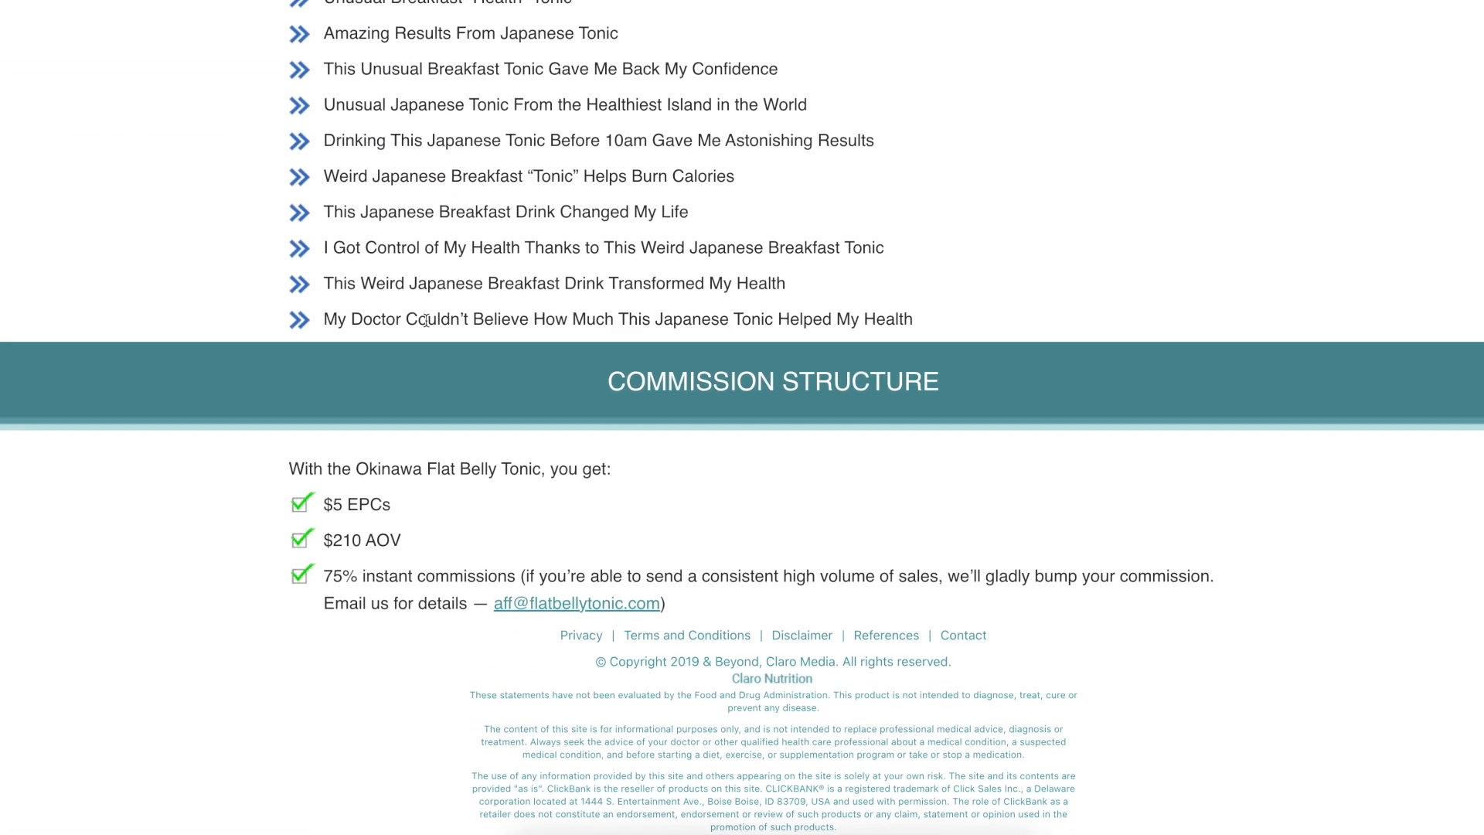
# - Review the promotional guidelines and the reasons to promote on the Okinawa Flat Belly Tonic affiliate resources page
pyautogui.scroll(20, 427, 324)
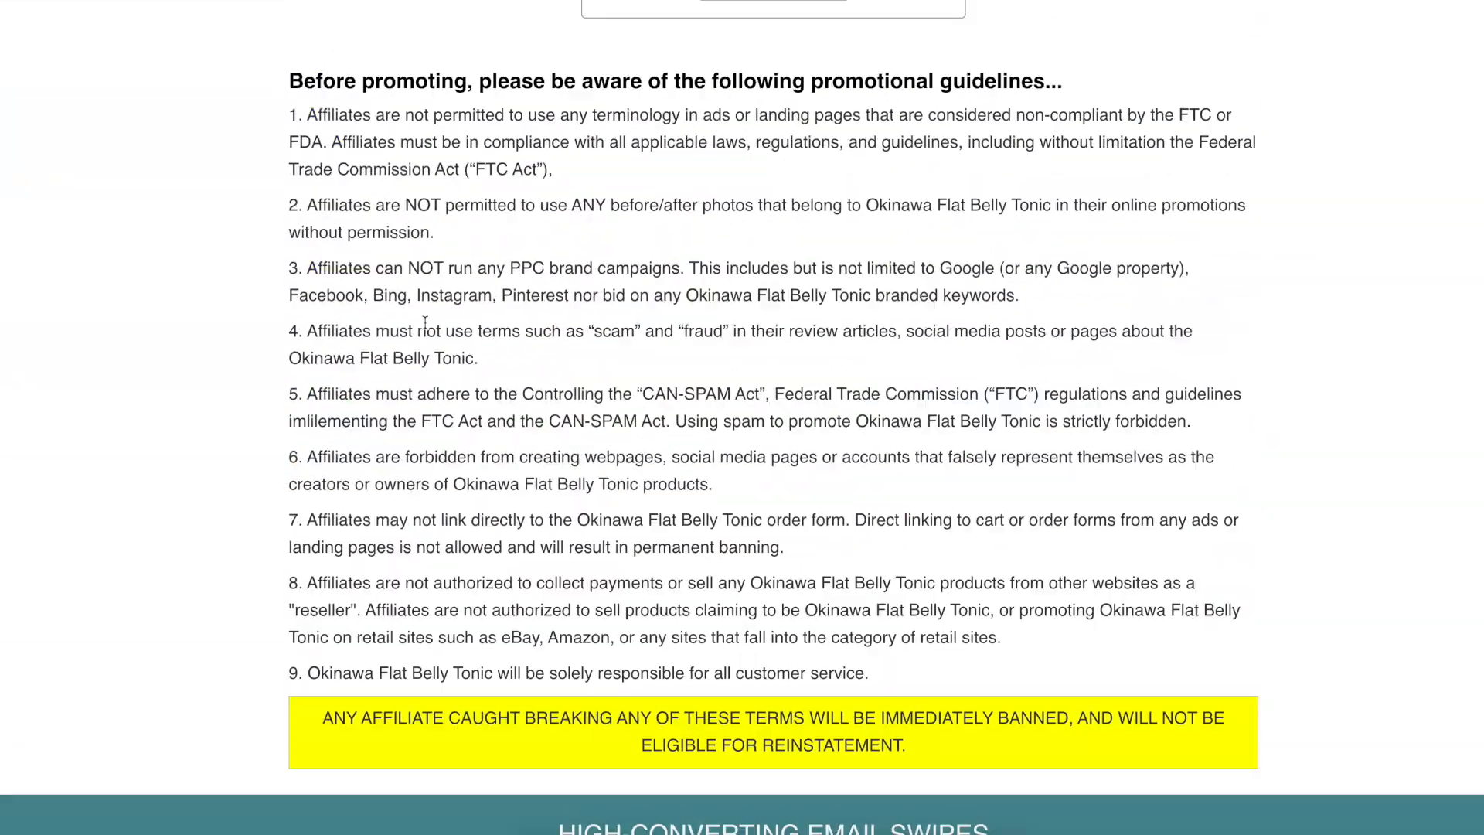
pyautogui.scroll(-4, 425, 320)
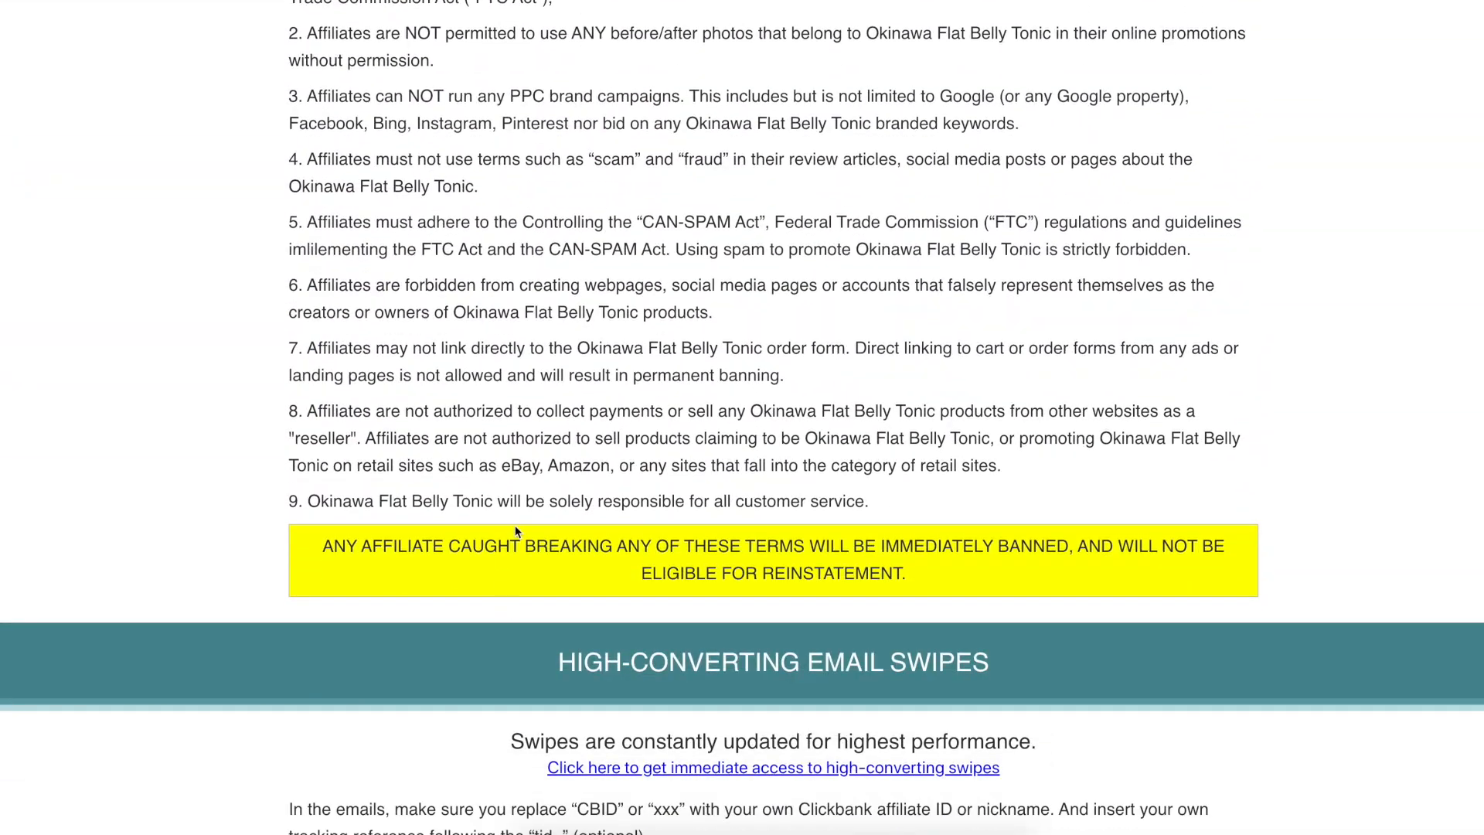
pyautogui.scroll(20, 550, 548)
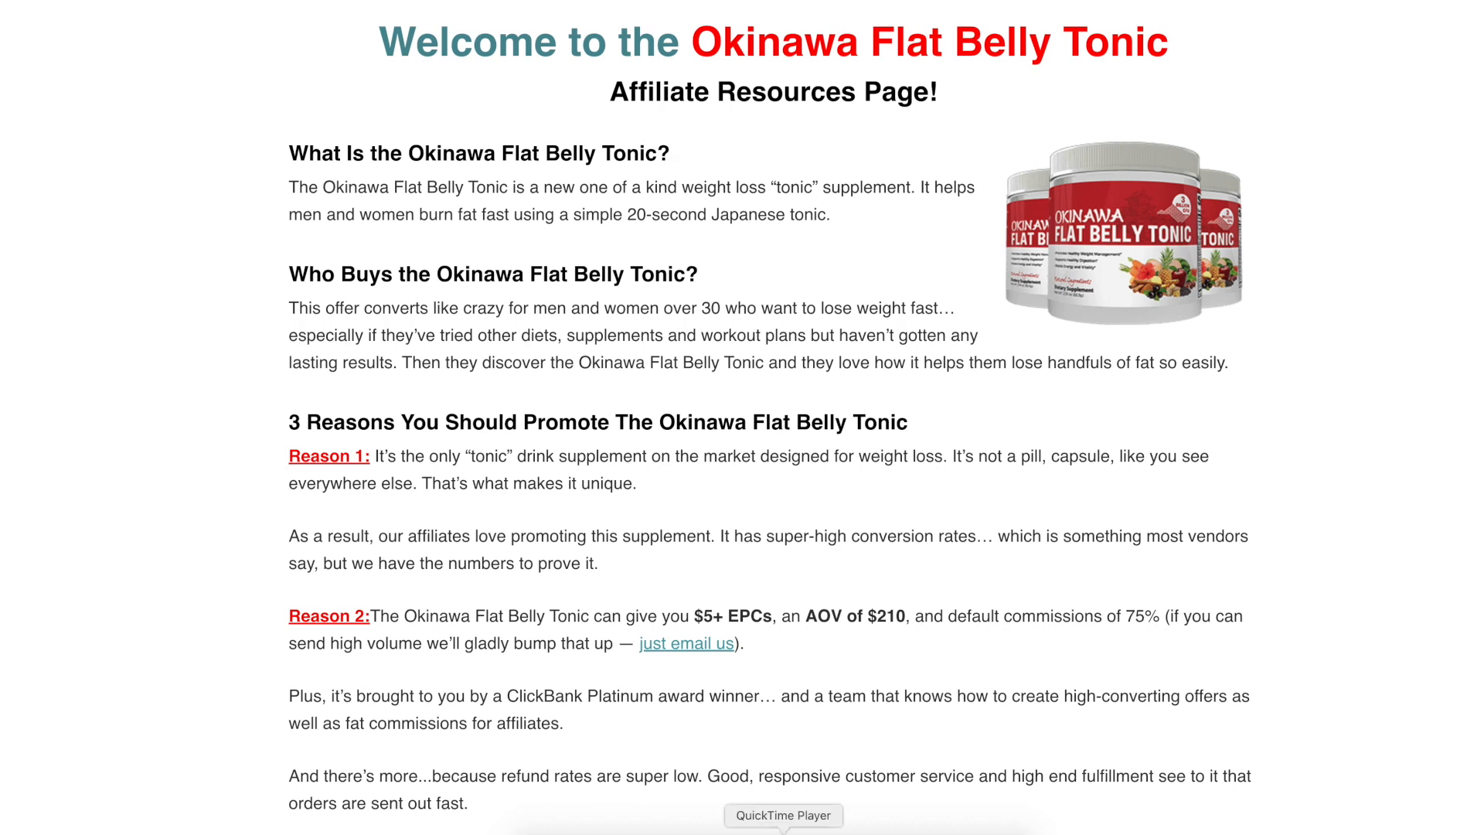
pyautogui.click(783, 829)
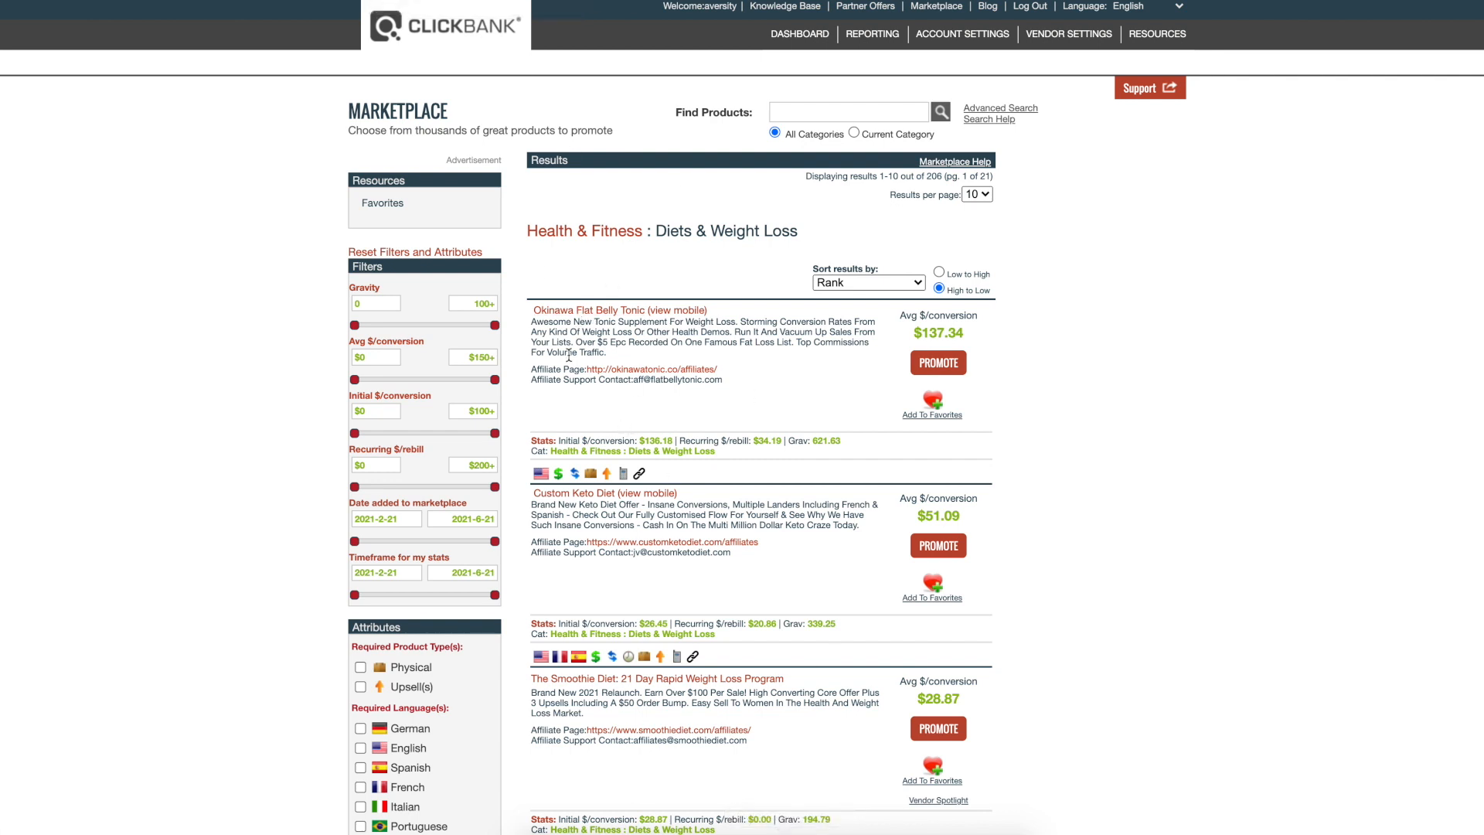
# - Return to the ClickBank marketplace and show the Affiliate Marketing offers in the E-business & E-marketing category
pyautogui.scroll(-10, 372, 538)
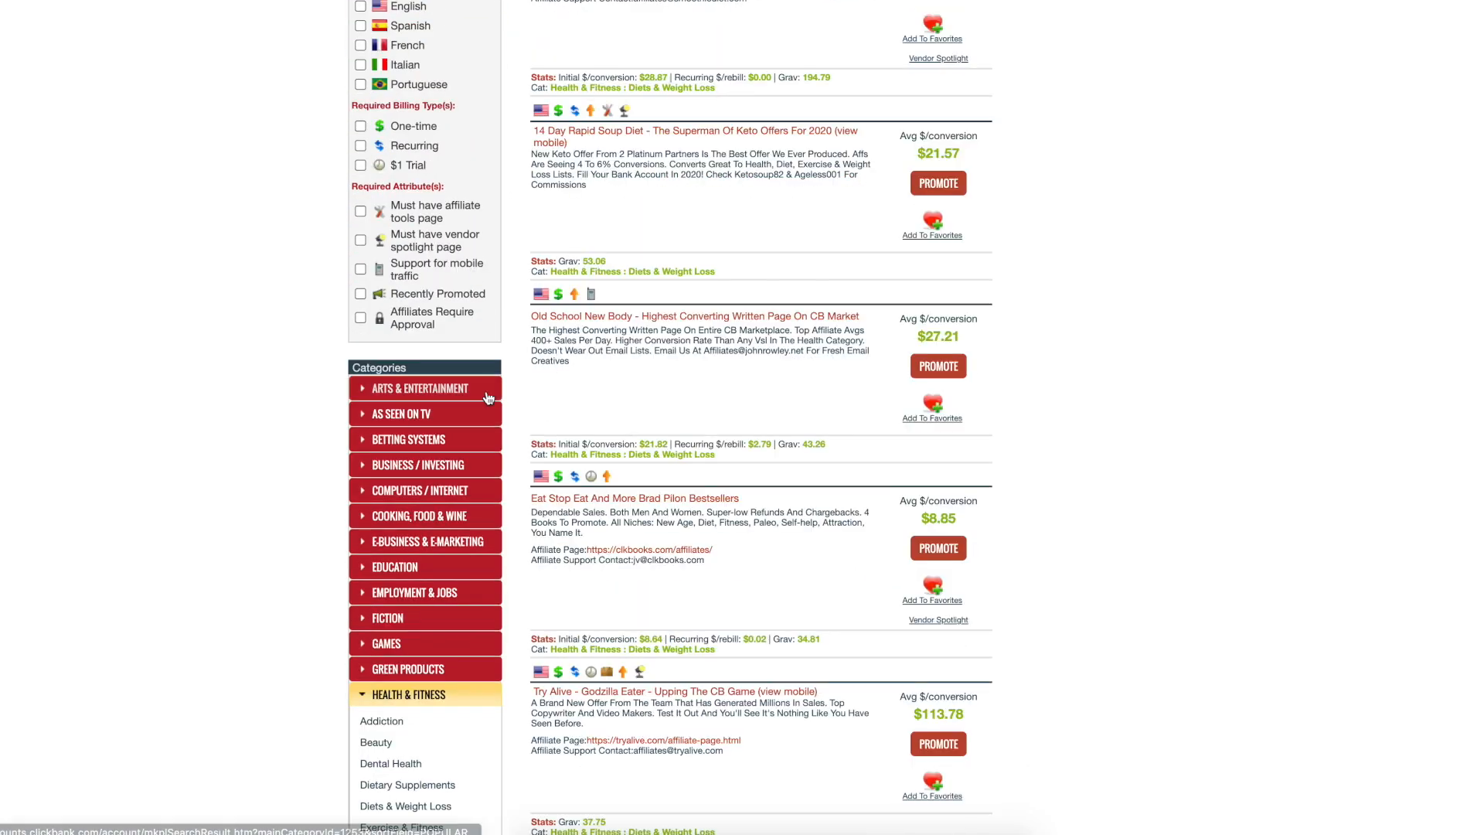
pyautogui.click(367, 542)
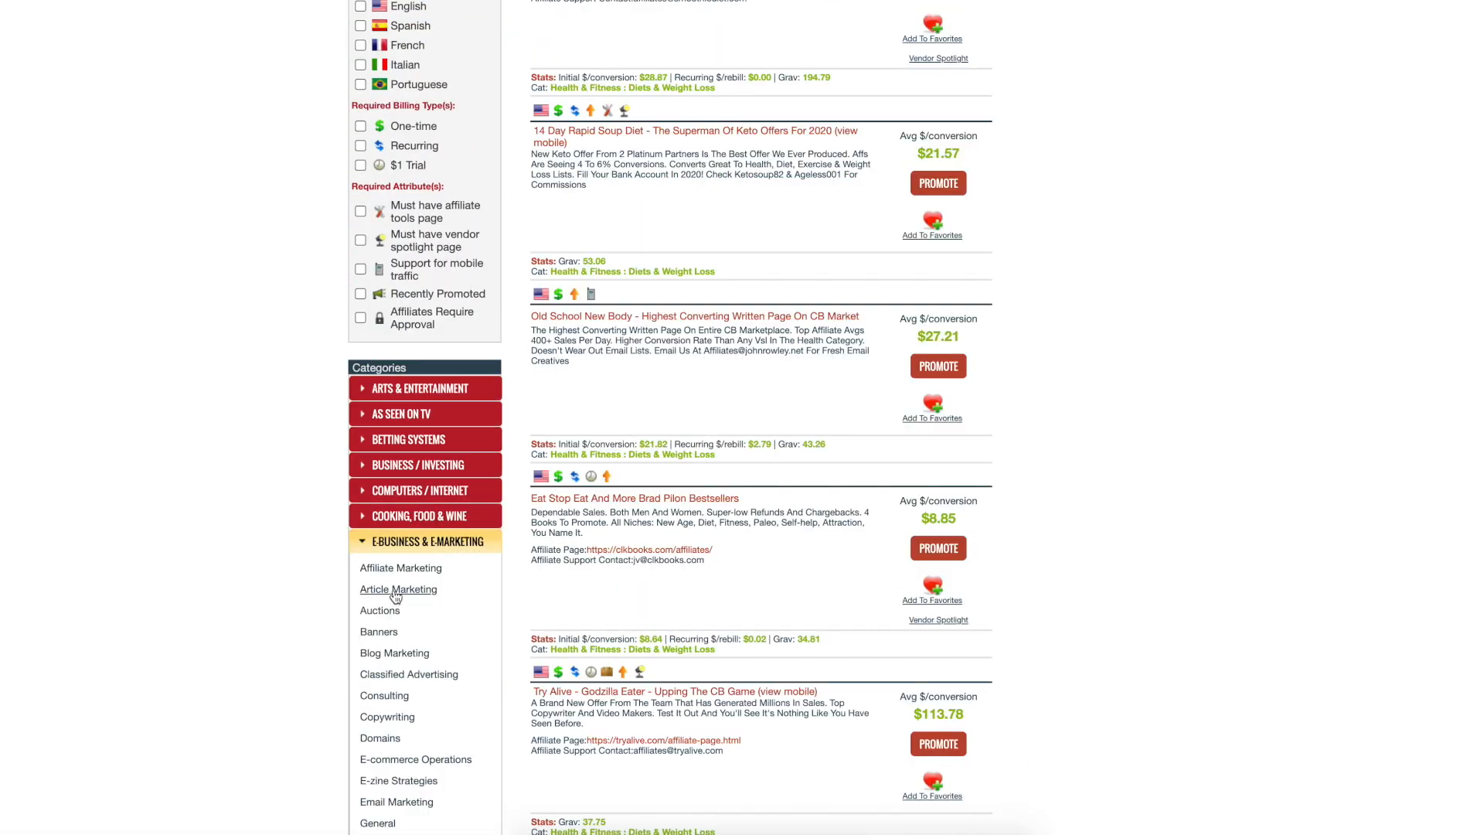
pyautogui.scroll(3, 635, 345)
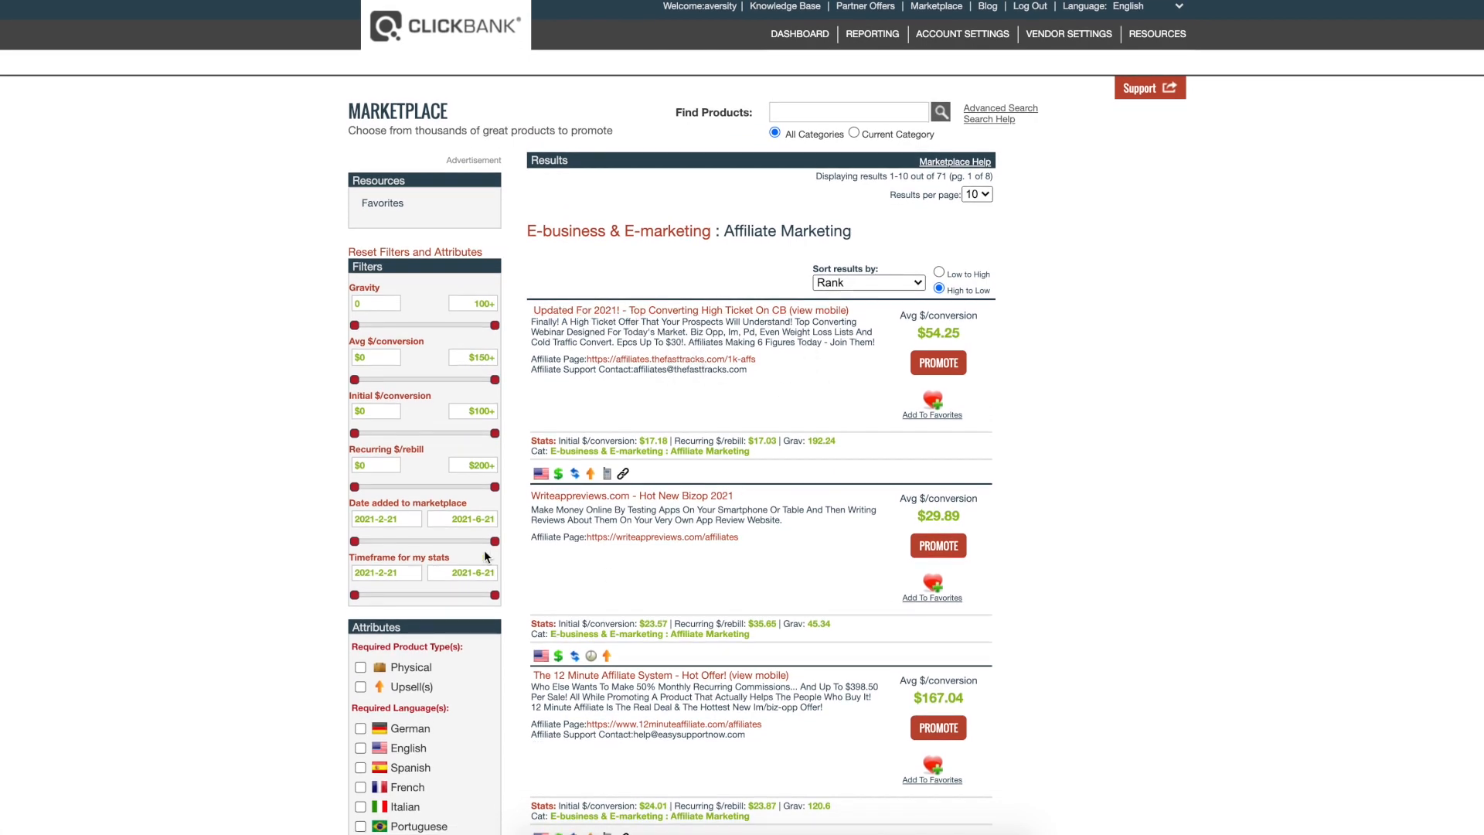
pyautogui.scroll(-3, 874, 510)
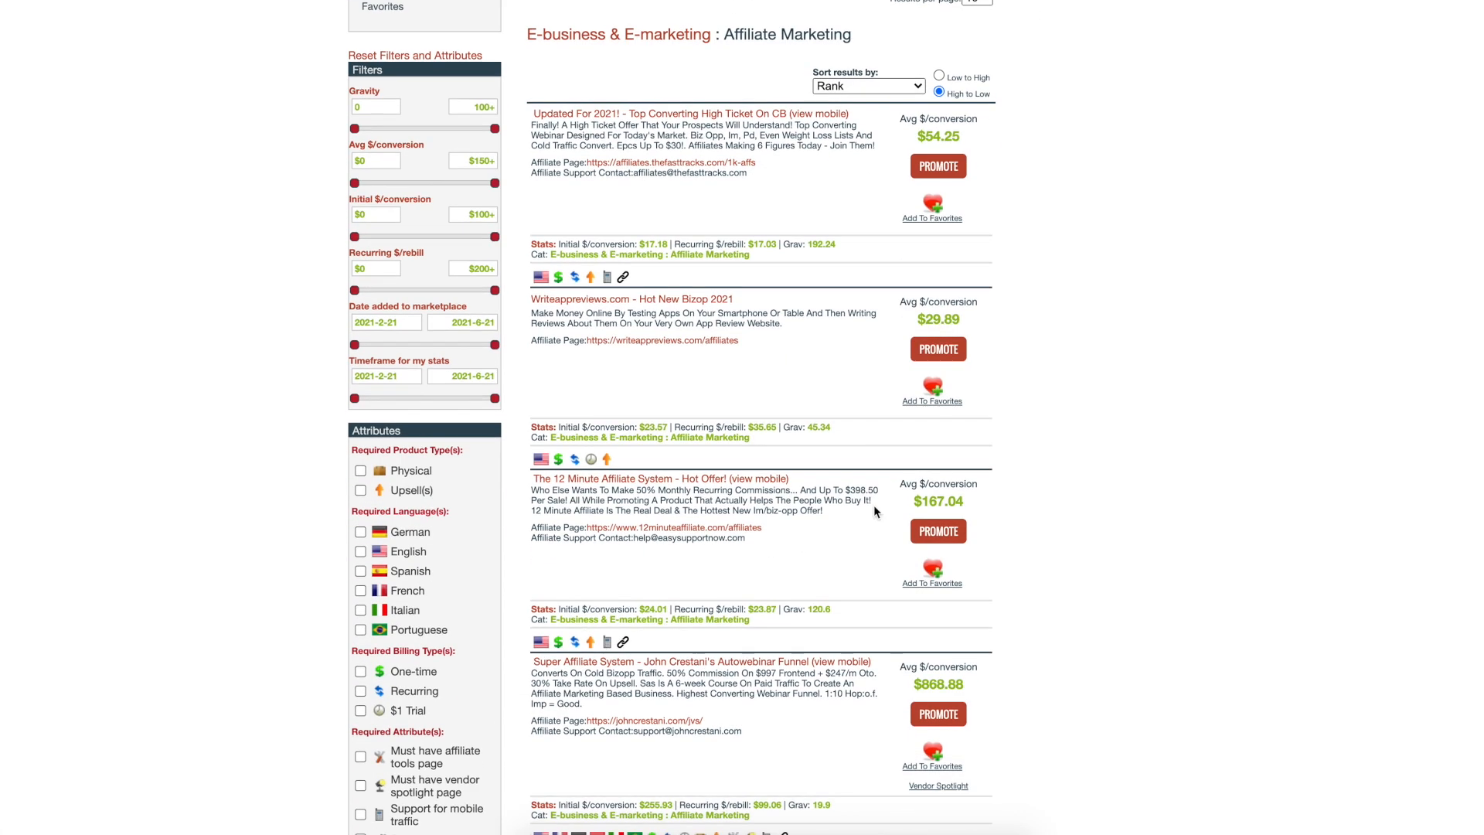
# - Generate a HopLink for The 12 Minute Affiliate System with the tracking ID tlaquiz
pyautogui.click(938, 535)
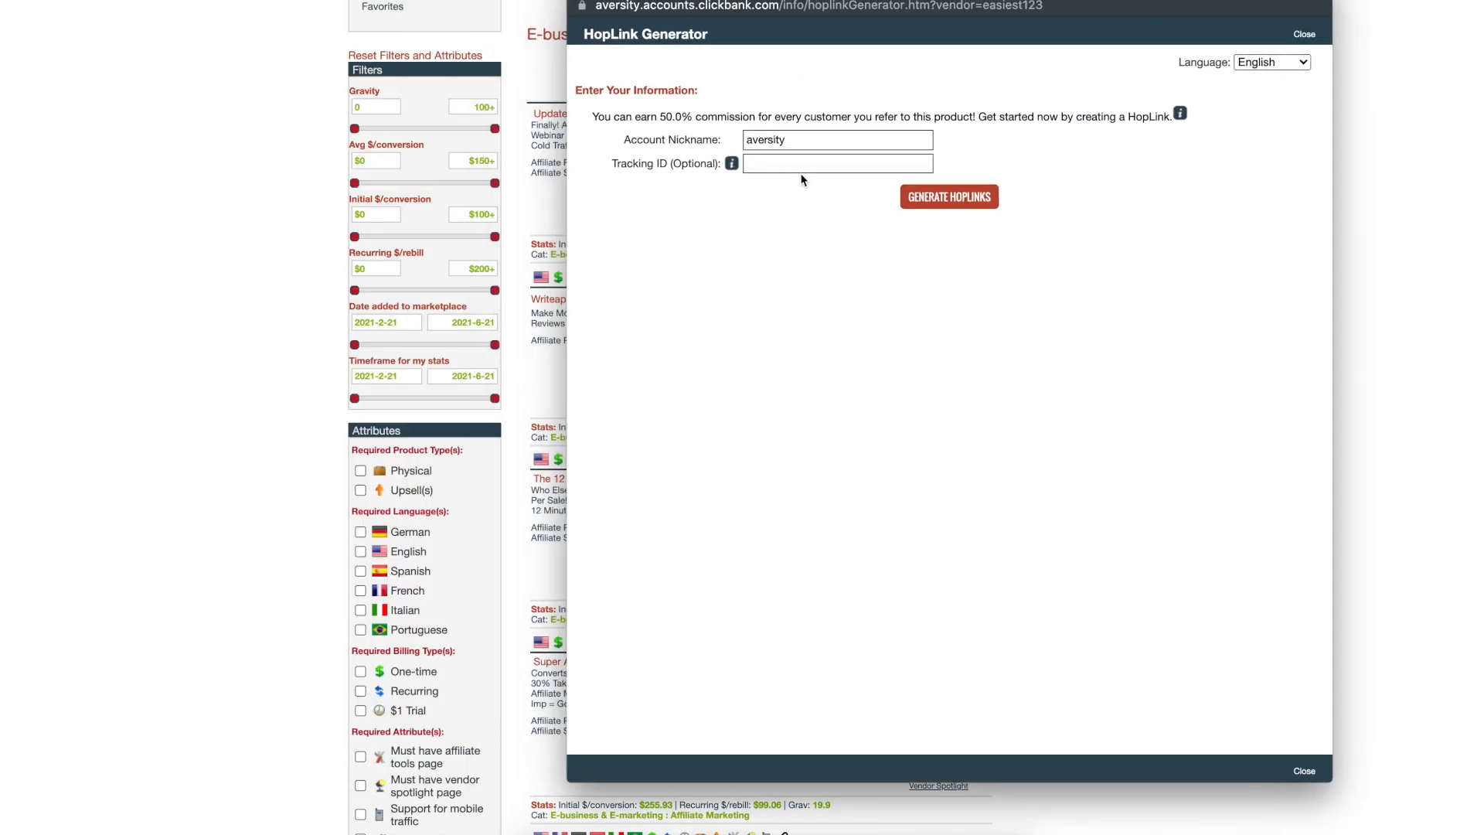
pyautogui.click(802, 166)
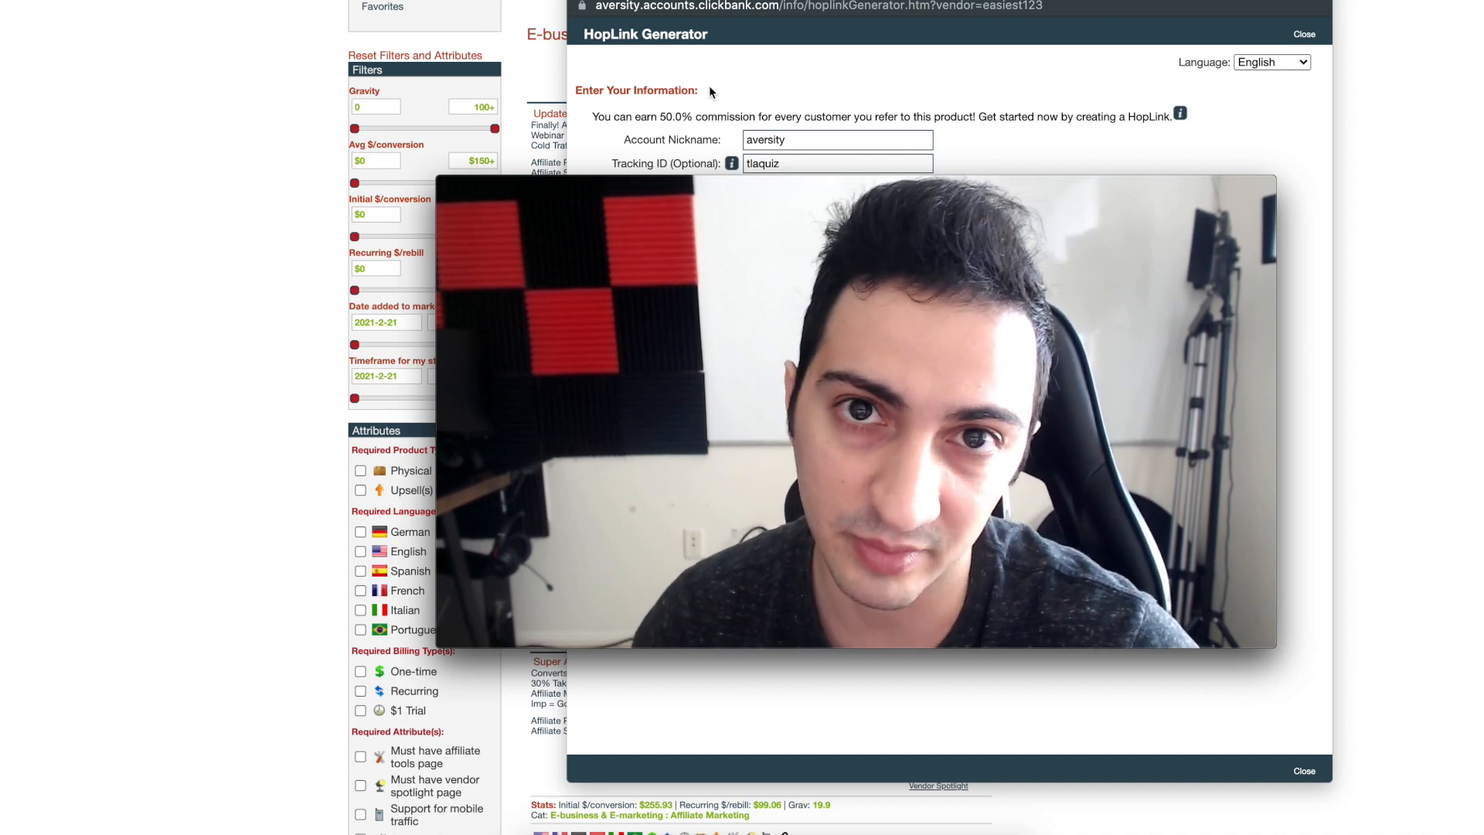
pyautogui.click(709, 87)
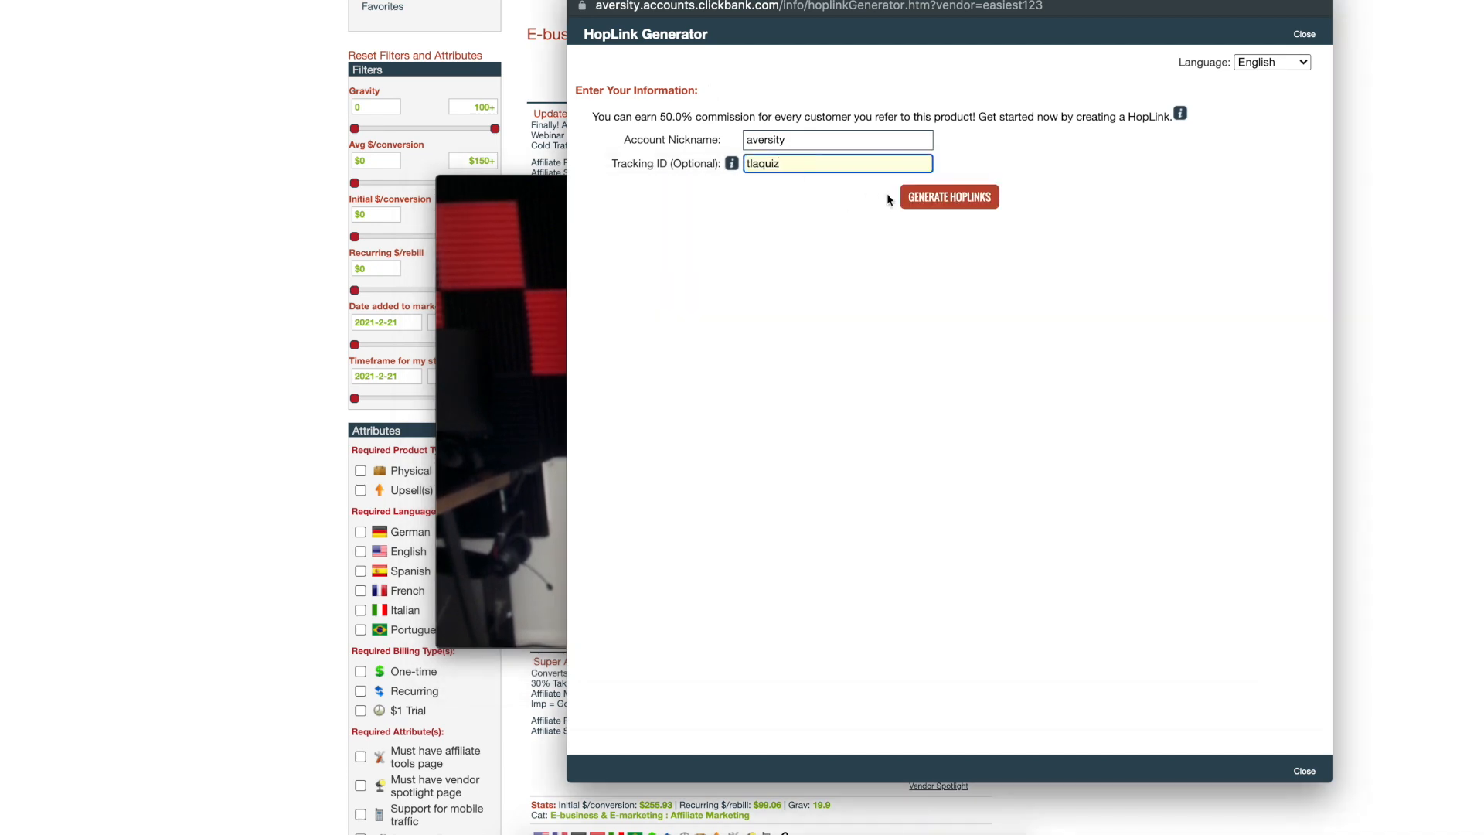
pyautogui.click(923, 197)
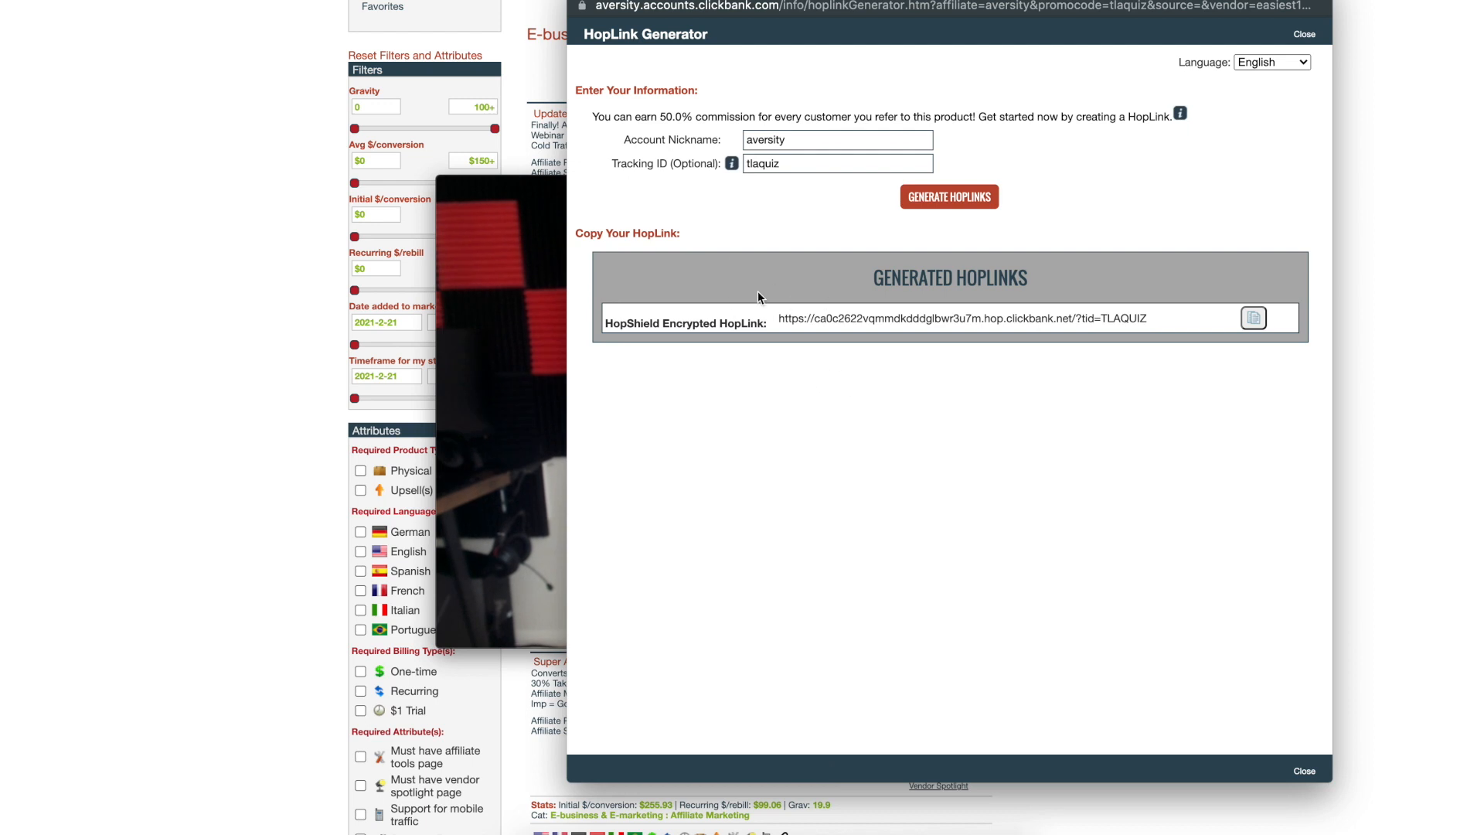
# - Copy the generated encrypted HopLink and paste it below the quiz funnel outline in the TextEdit notes
pyautogui.tripleClick(850, 318)
pyautogui.press('super+c')
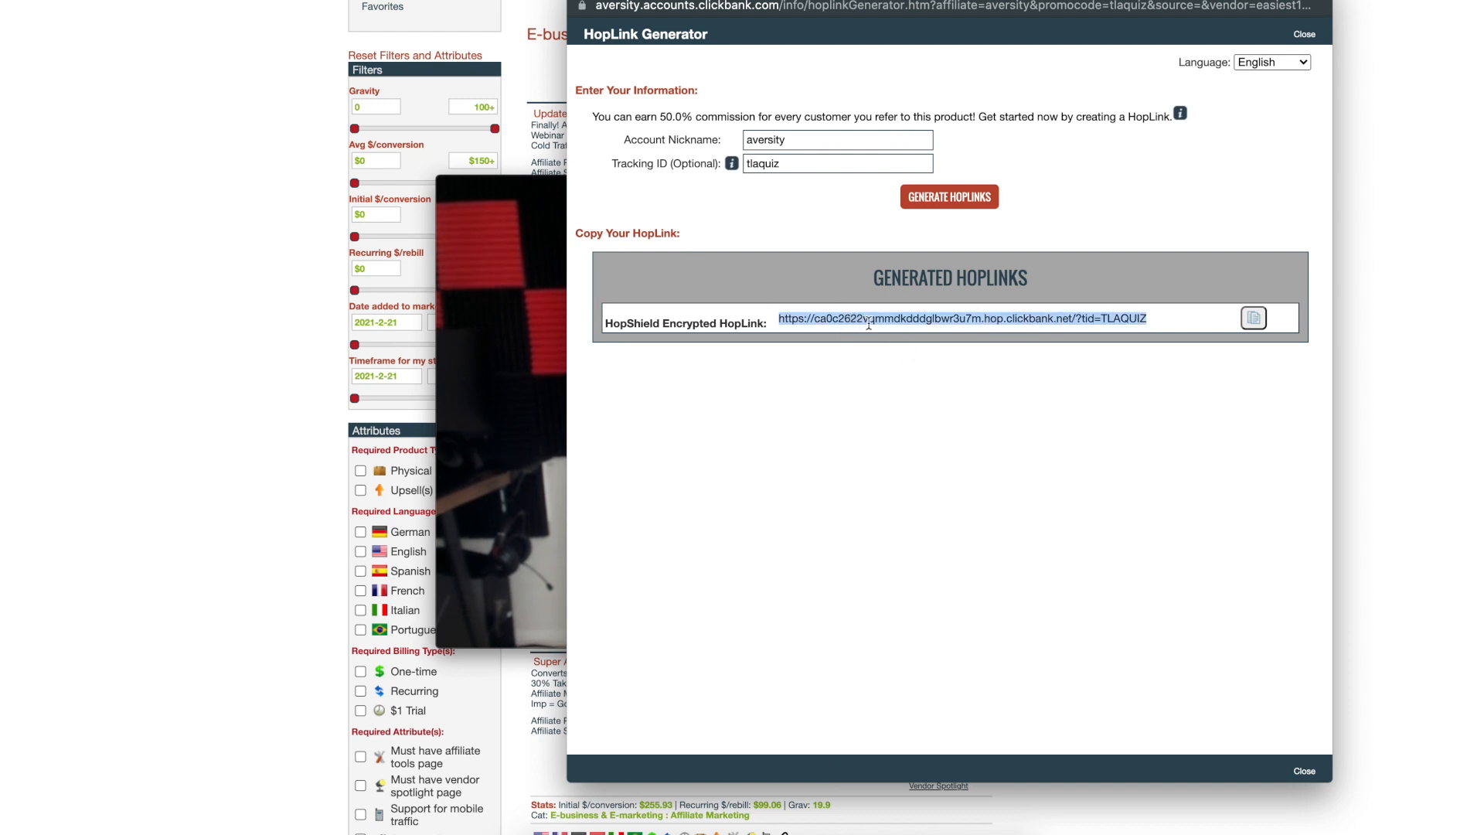
pyautogui.click(965, 832)
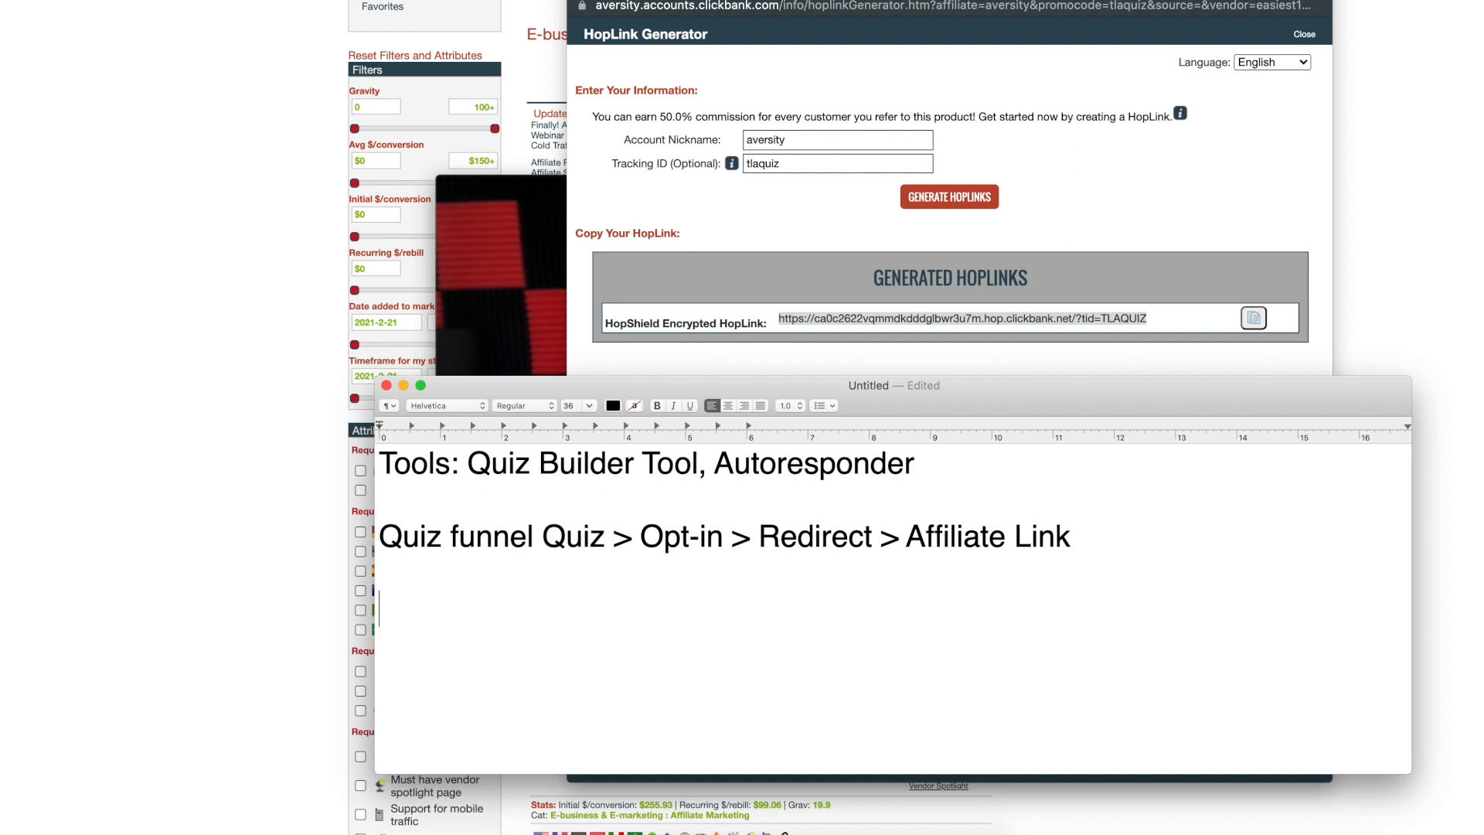
pyautogui.press('super+v')
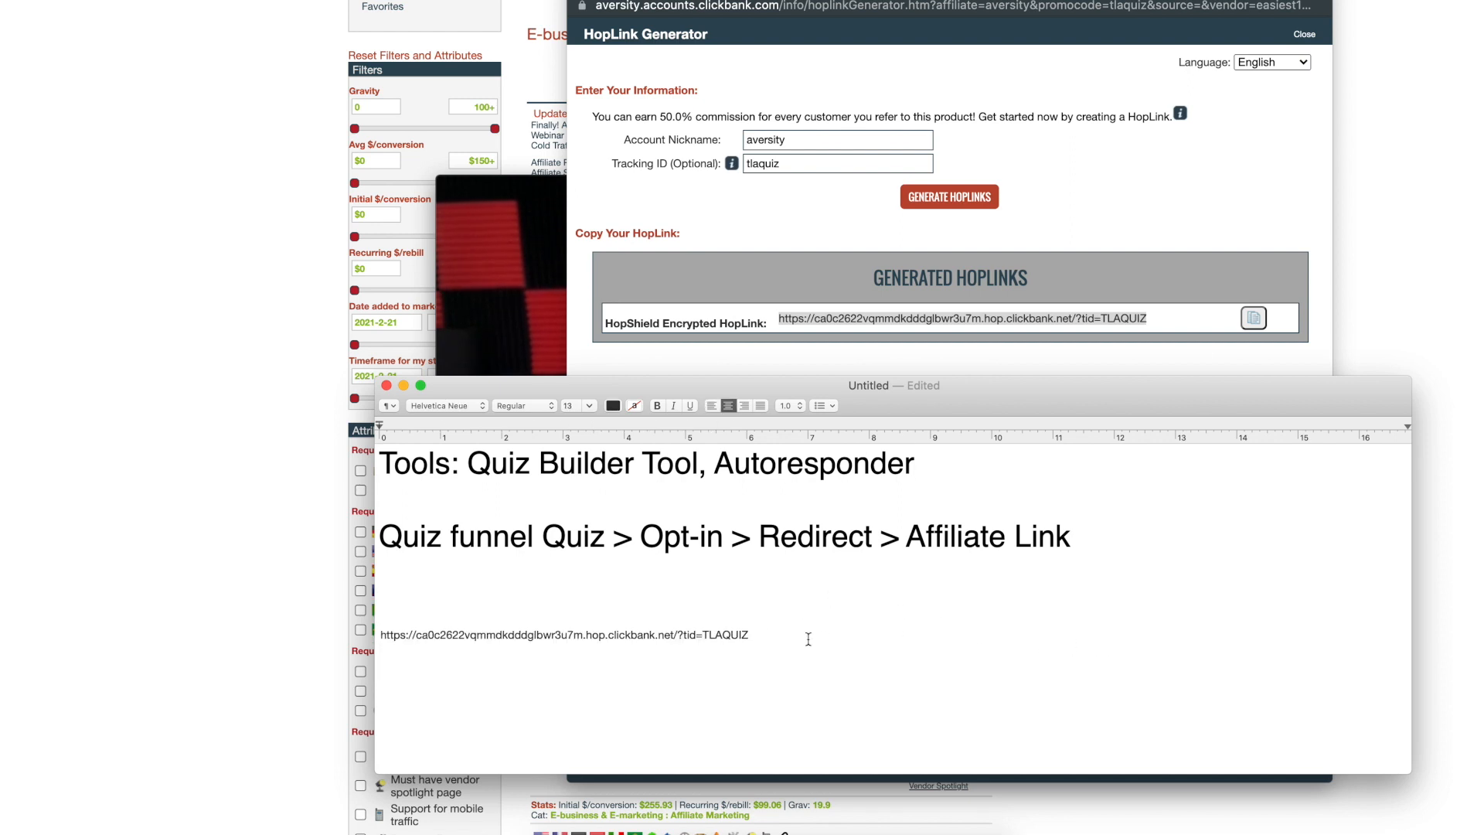
pyautogui.moveTo(805, 641); pyautogui.dragTo(381, 640)
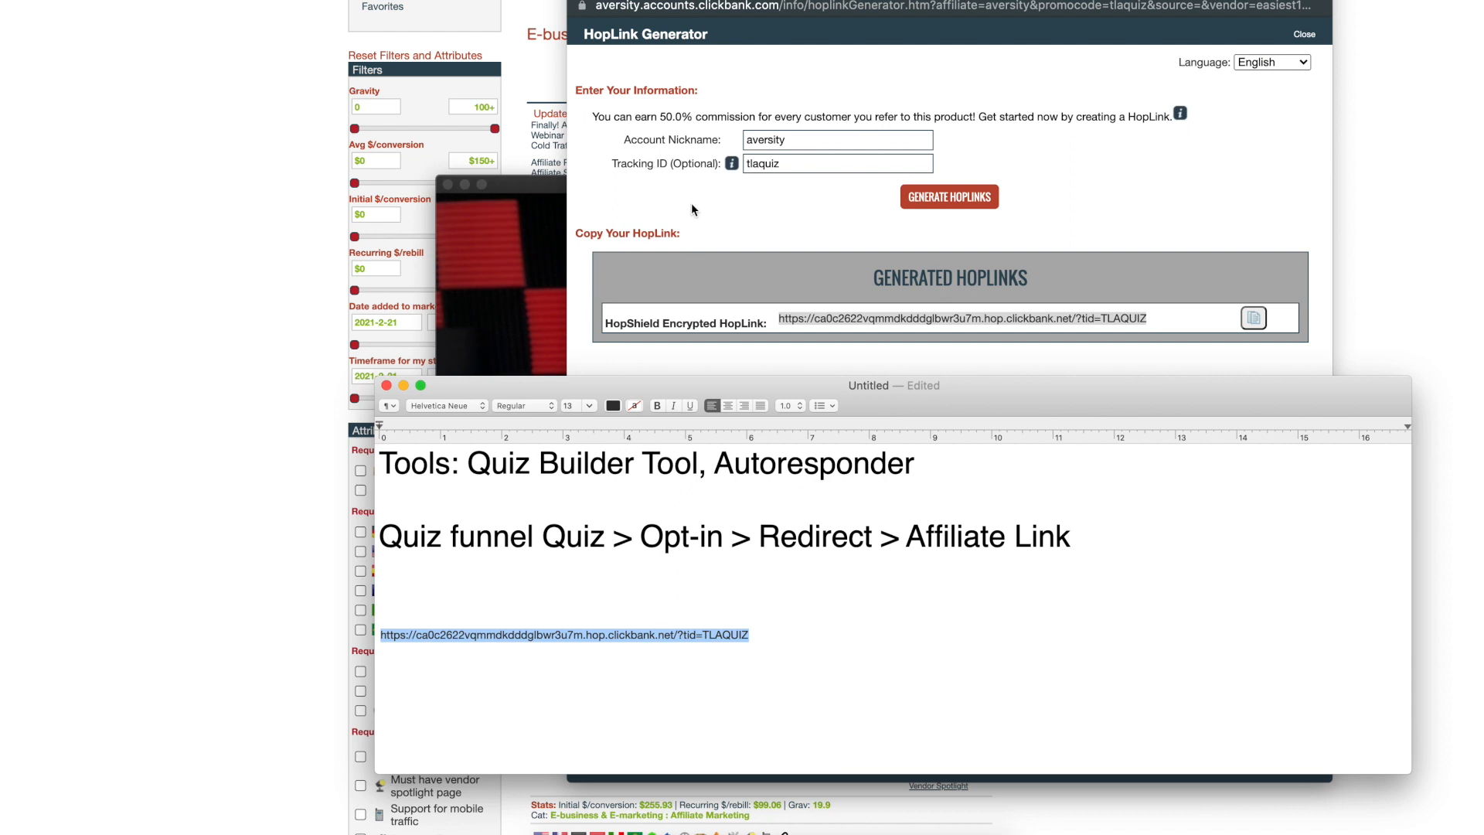
# - Delete the line "Tools: Quiz Builder Tool, Autoresponder" from the notes
pyautogui.moveTo(884, 464); pyautogui.dragTo(85, 384)
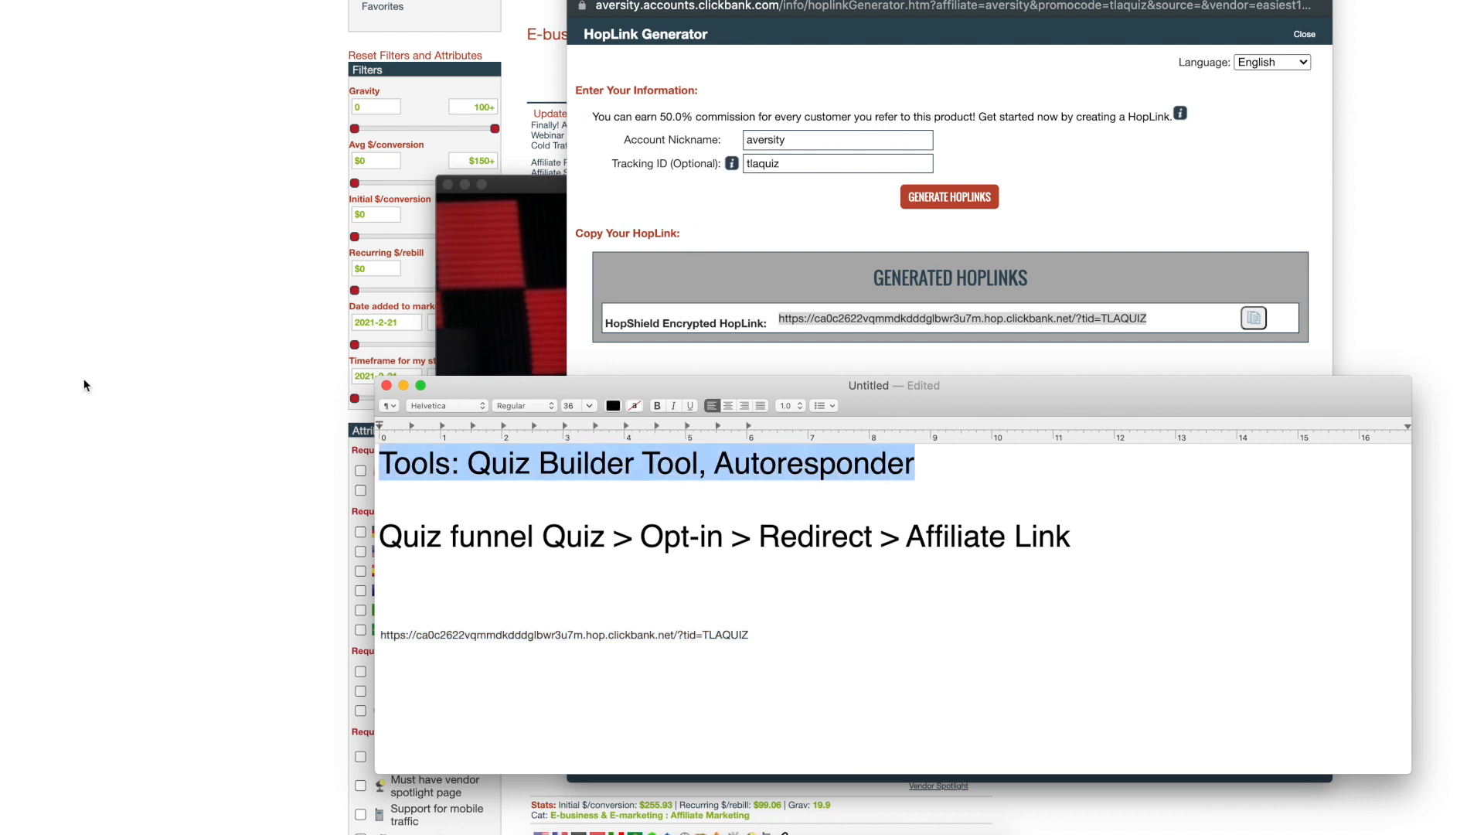
pyautogui.press('BackSpace')
pyautogui.press('Delete')
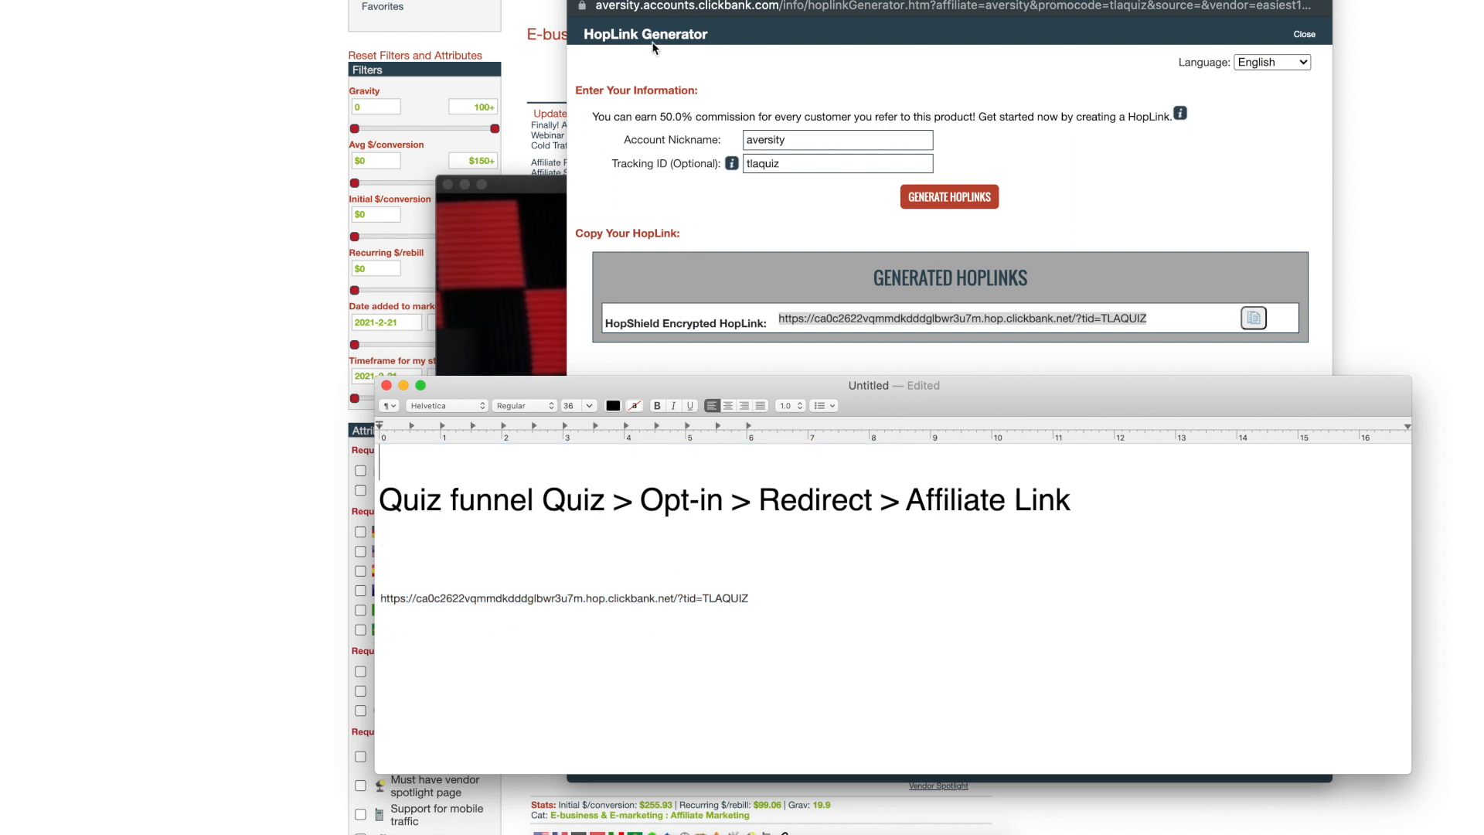
# - Make "Affiliate Link" bold in the quiz funnel outline and select the word "Redirect"
pyautogui.moveTo(1073, 502); pyautogui.dragTo(906, 508)
pyautogui.press('super+b')
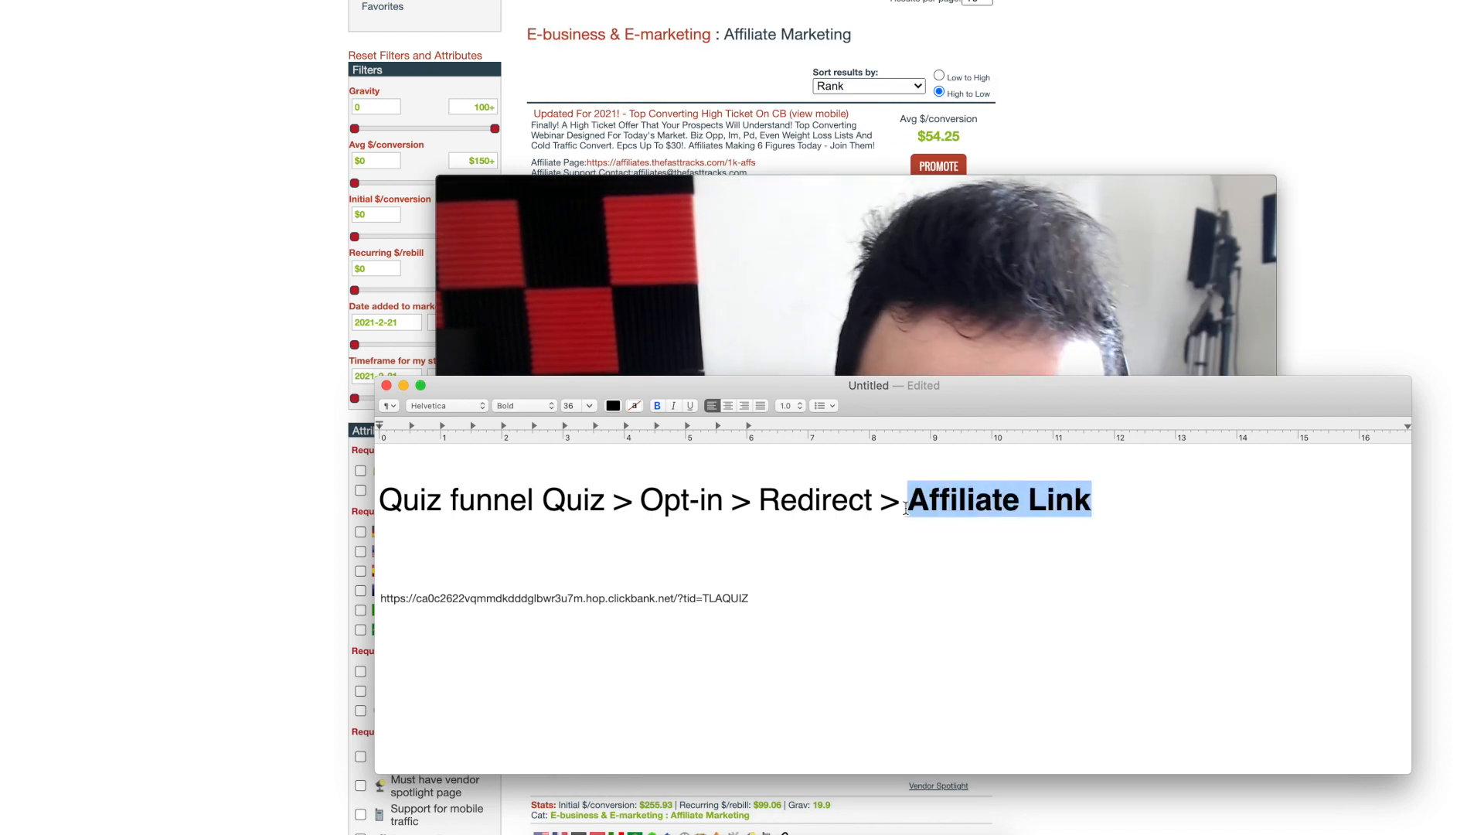
pyautogui.click(850, 501)
pyautogui.doubleClick(850, 500)
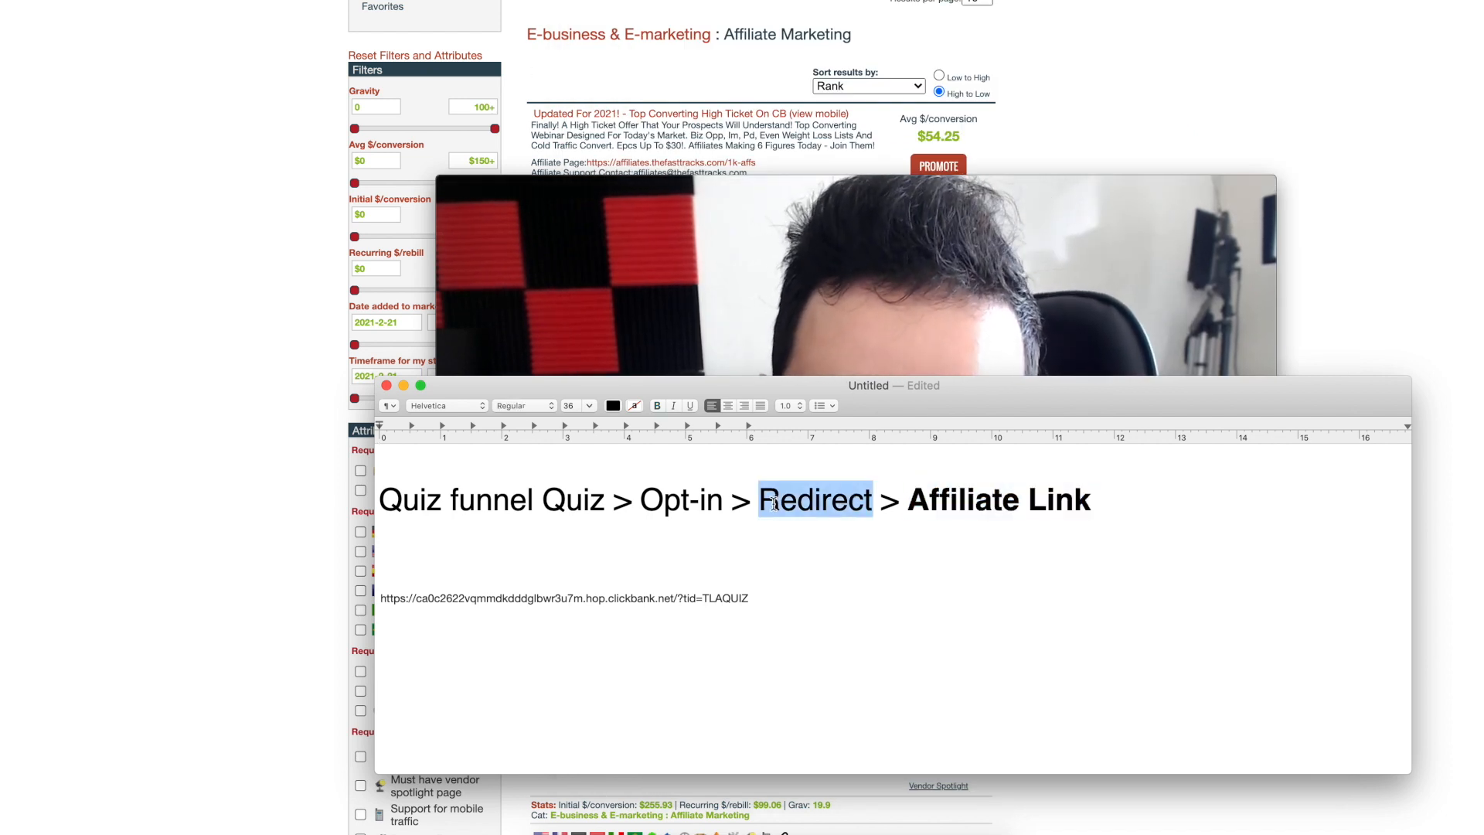
pyautogui.click(755, 272)
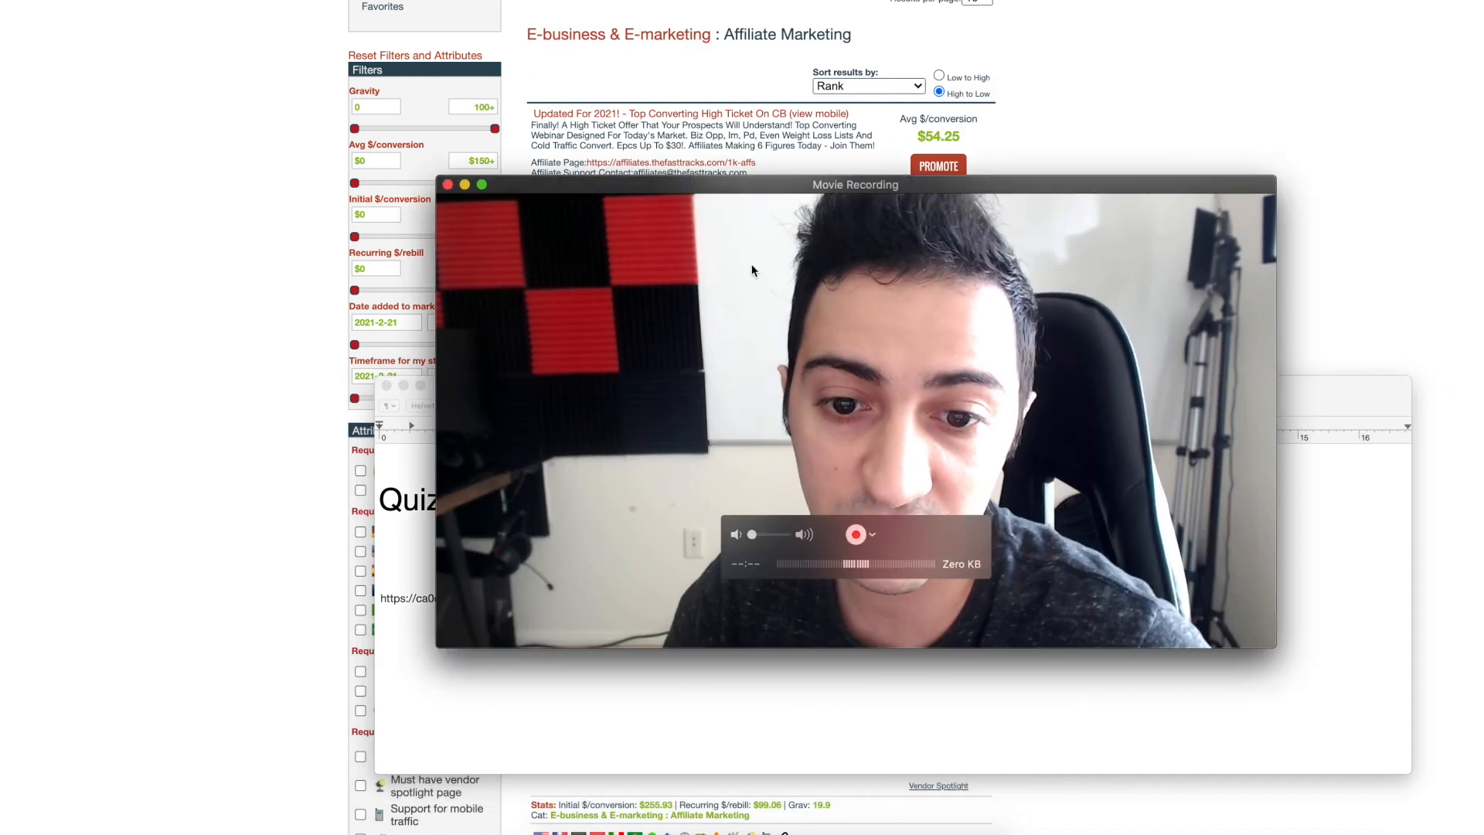
# - Switch to the WordPress admin with Thrive Quiz Builder and create a new page
pyautogui.click(1331, 627)
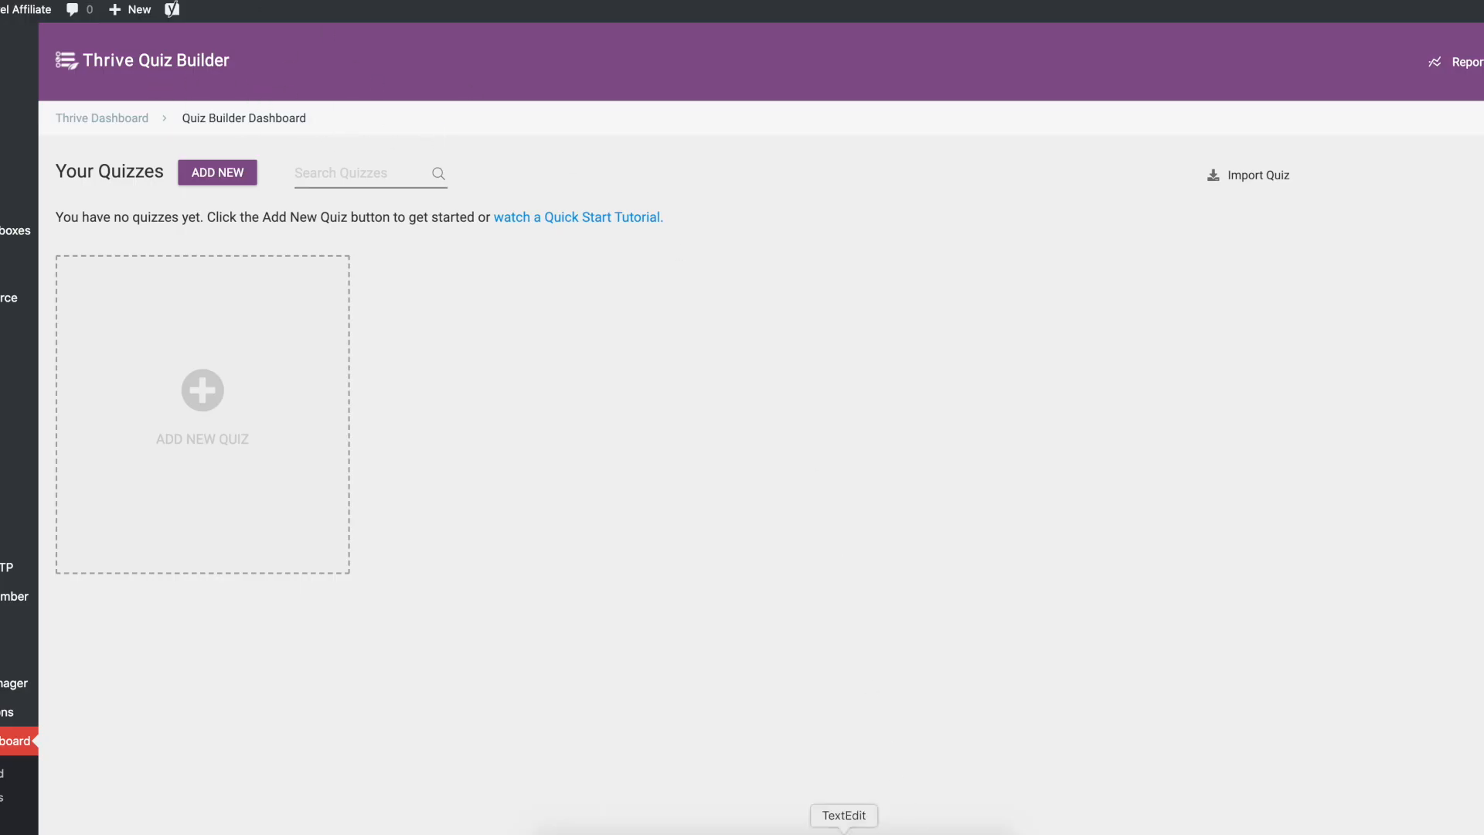
pyautogui.click(803, 833)
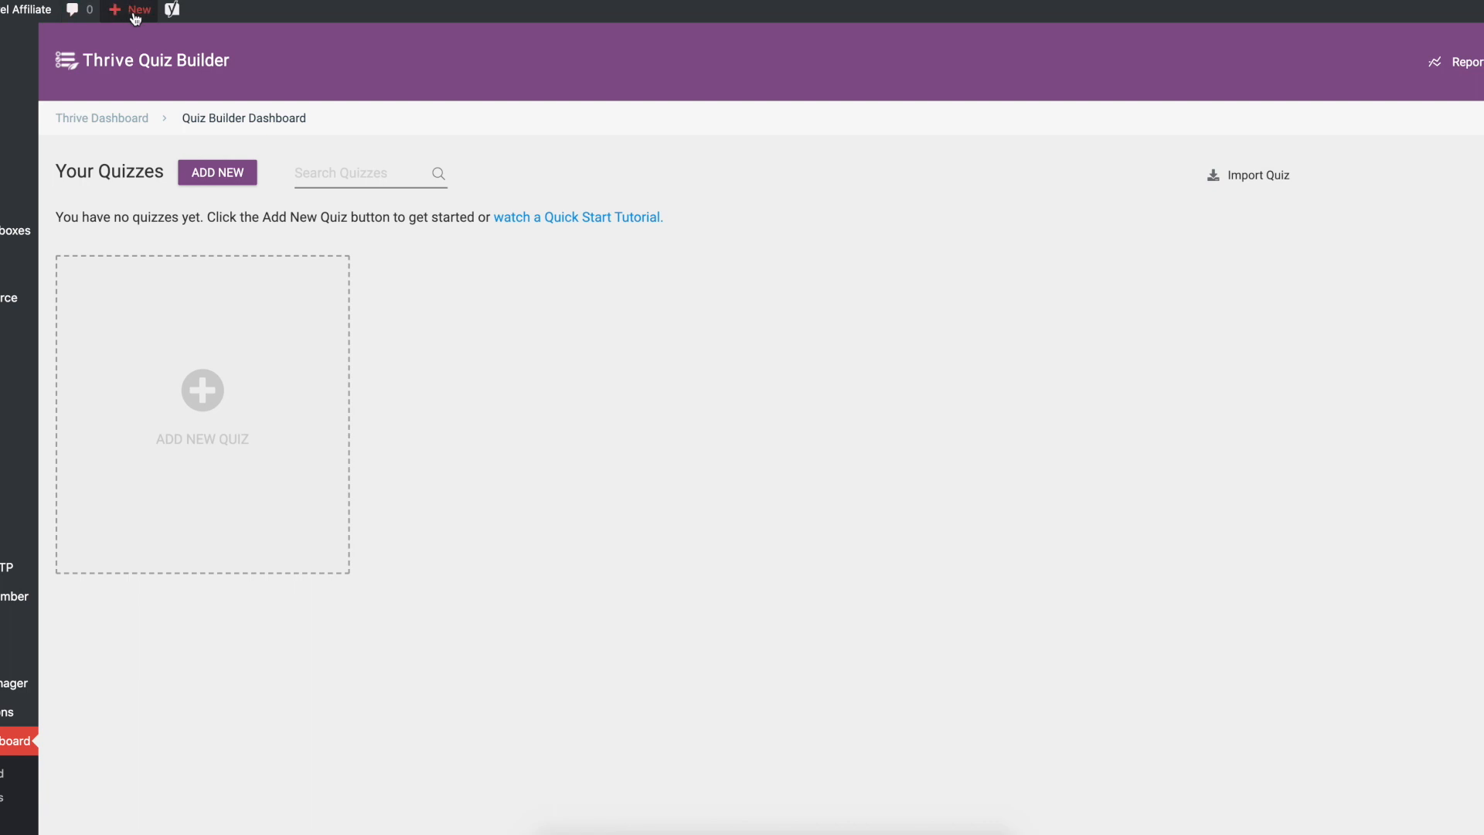
pyautogui.moveTo(130, 10)
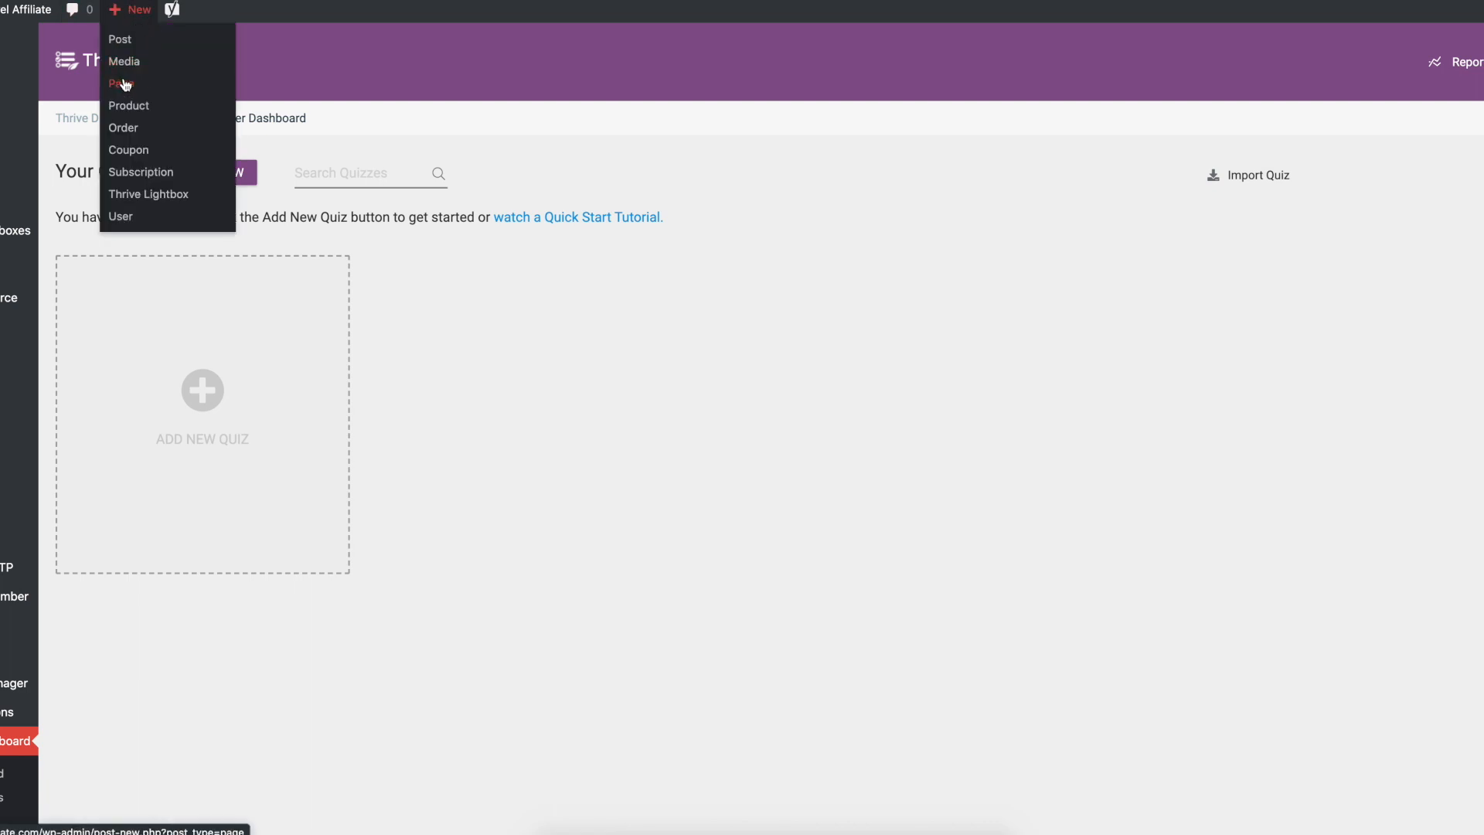
pyautogui.click(123, 87)
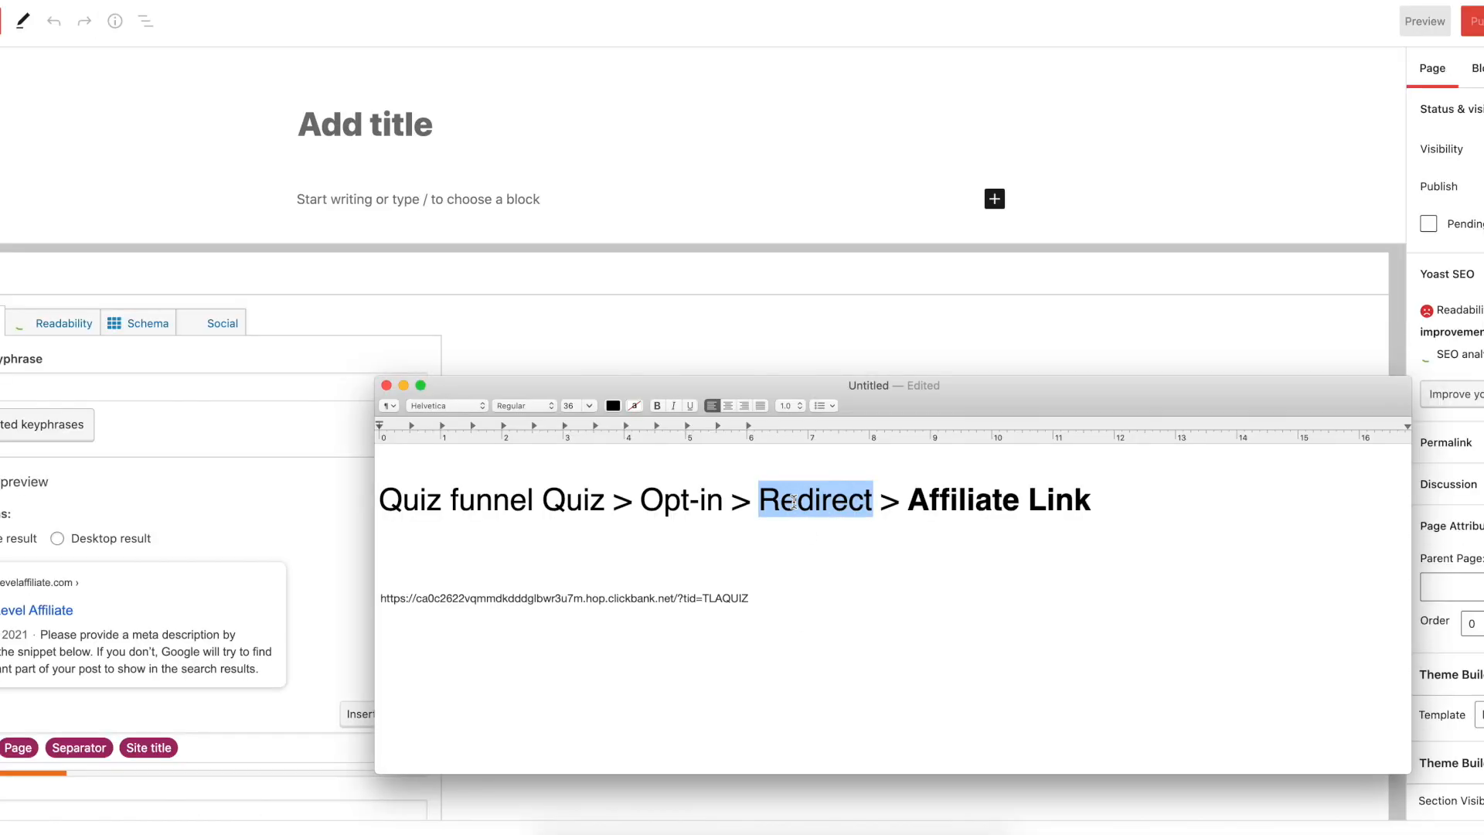
# - Title the page "12 Step Redirect" and set its Yoast SEO slug to redirect216721
pyautogui.click(490, 383)
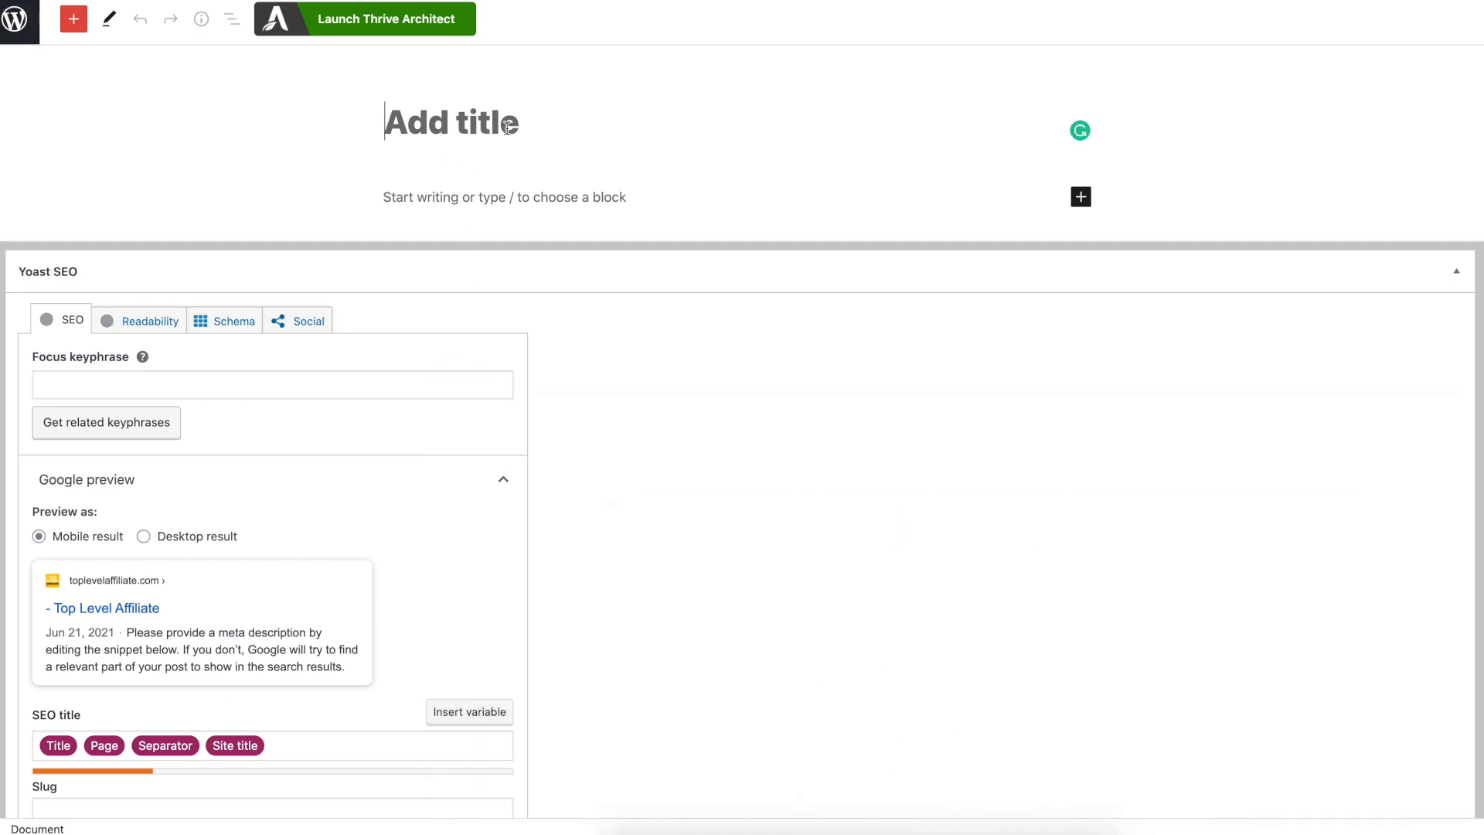
pyautogui.write('12 S')
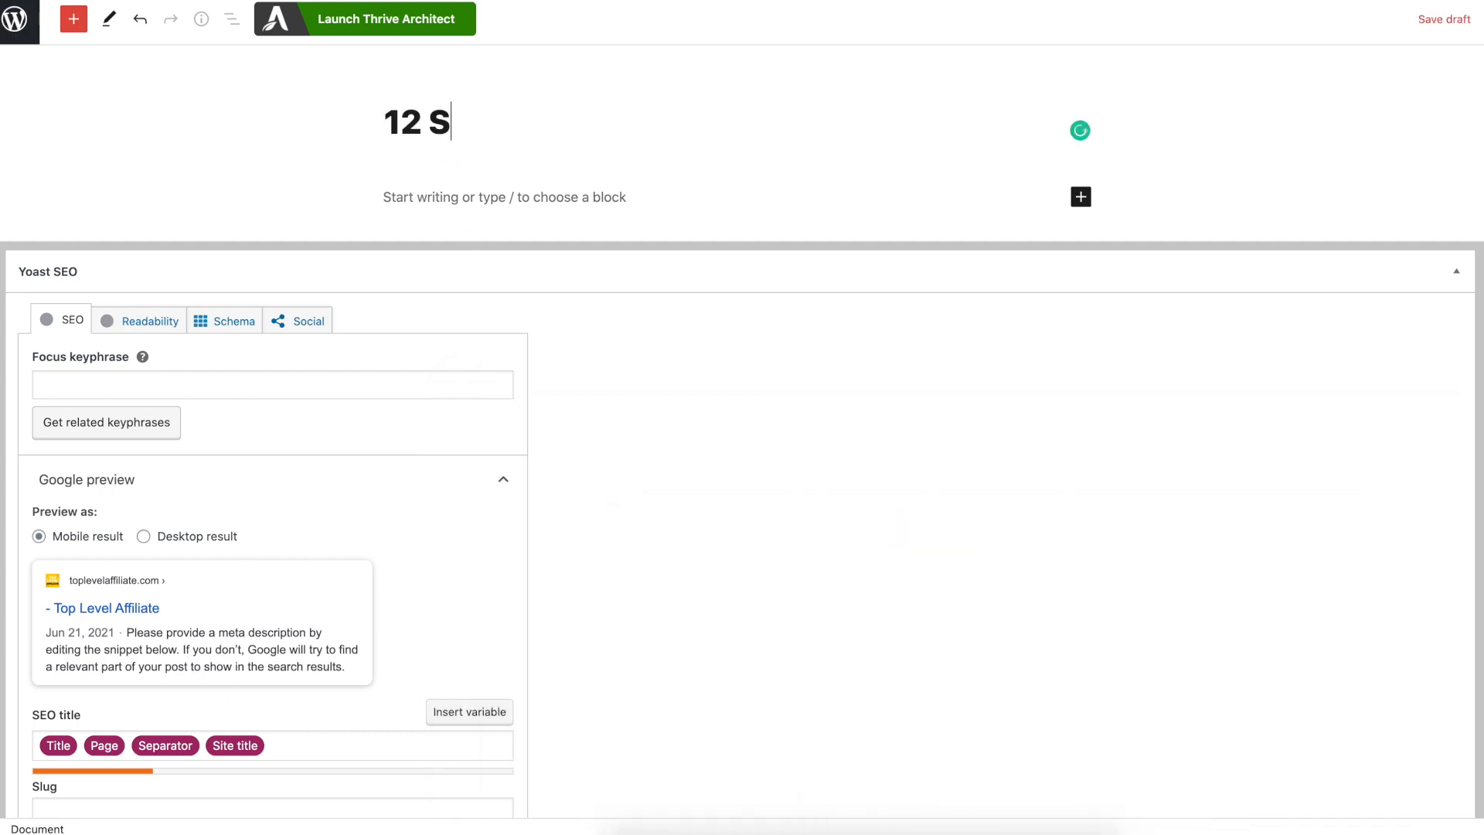
pyautogui.write('tep Redirect')
pyautogui.scroll(-3, 692, 585)
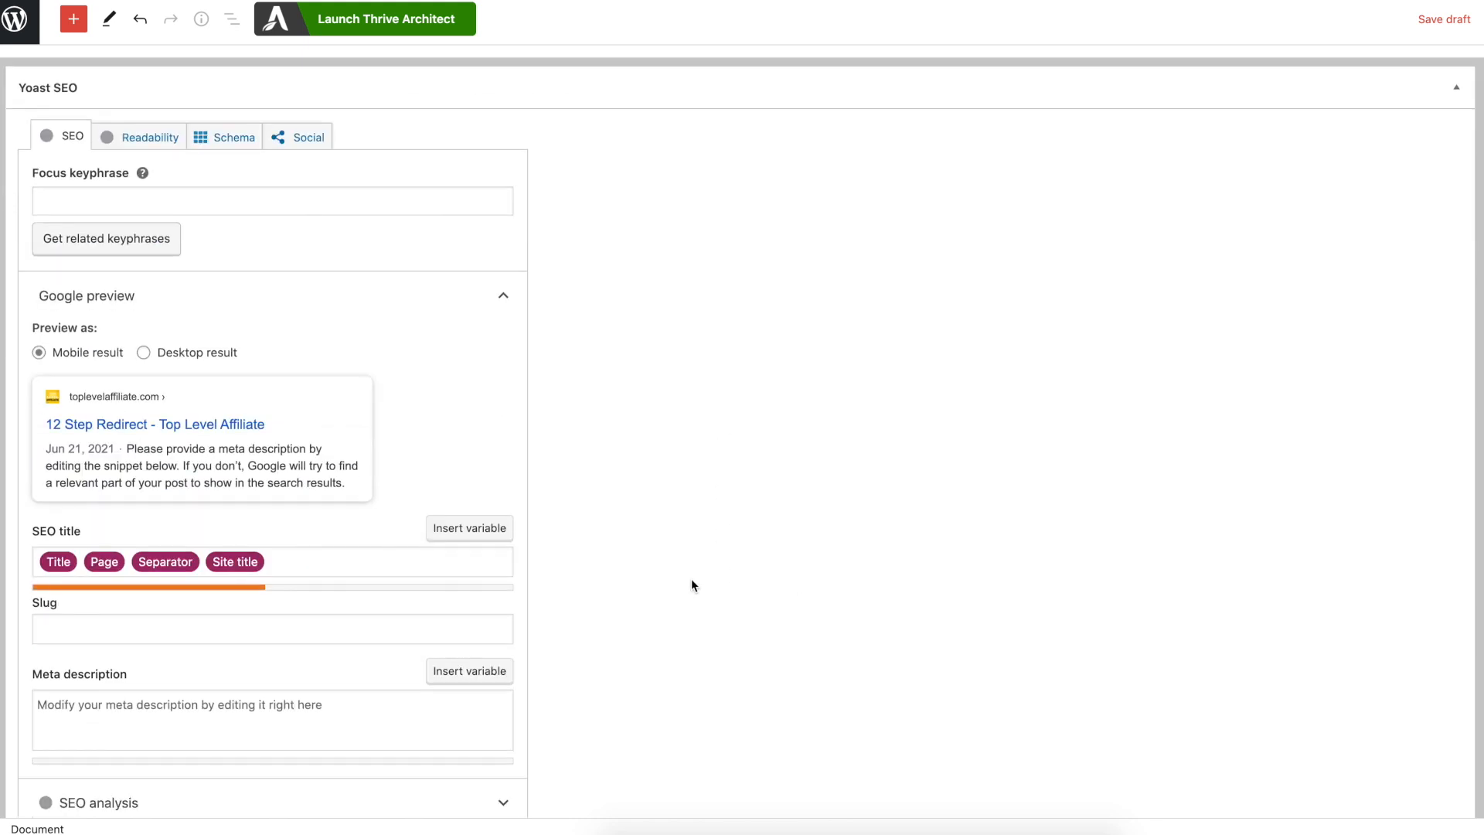
pyautogui.click(209, 626)
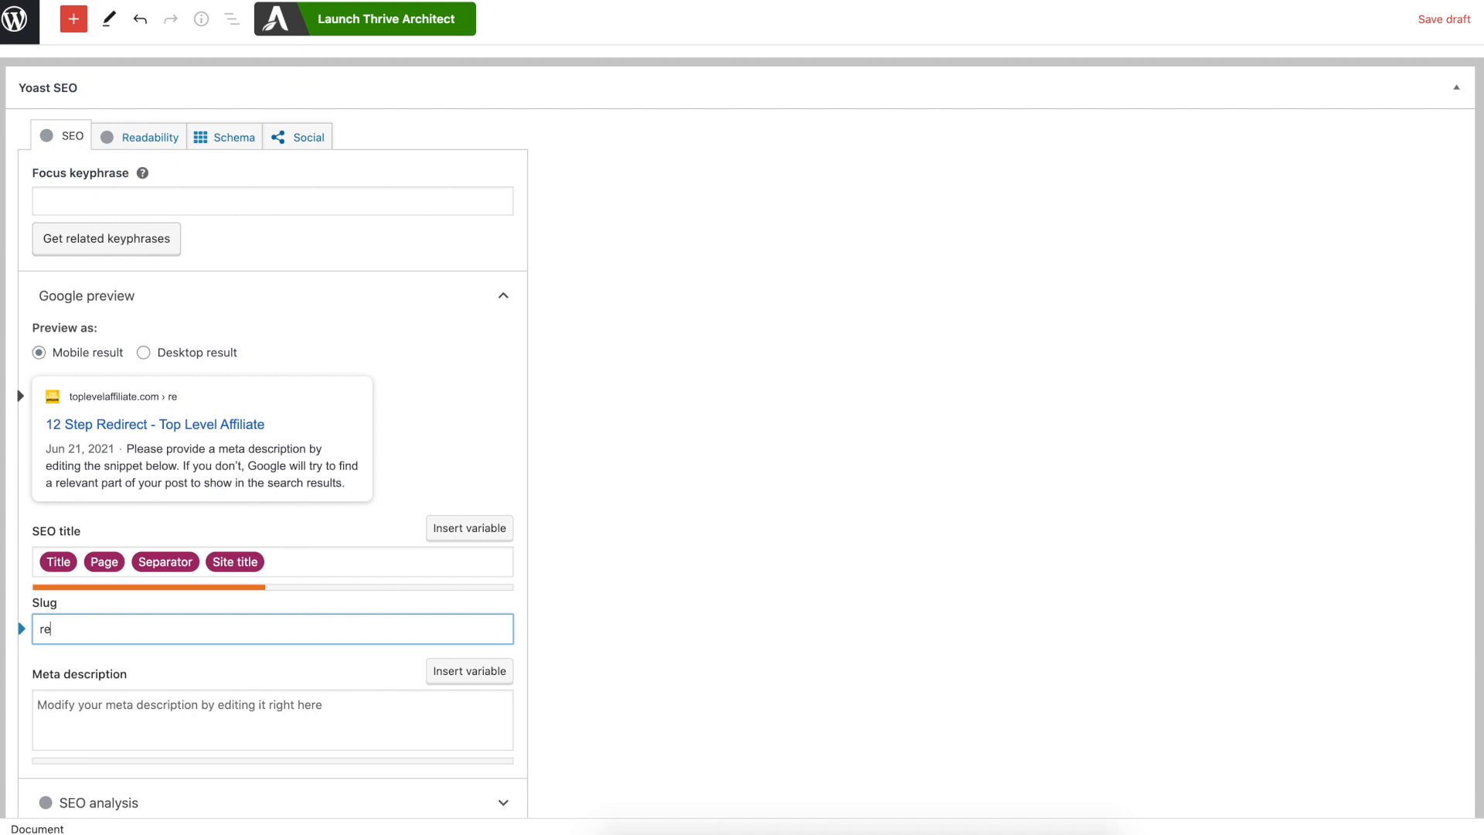
pyautogui.click(925, 541)
# - Set the page's advanced Yoast options to No for appearing in search results and No for search engines following links
pyautogui.scroll(-4, 798, 573)
pyautogui.click(183, 646)
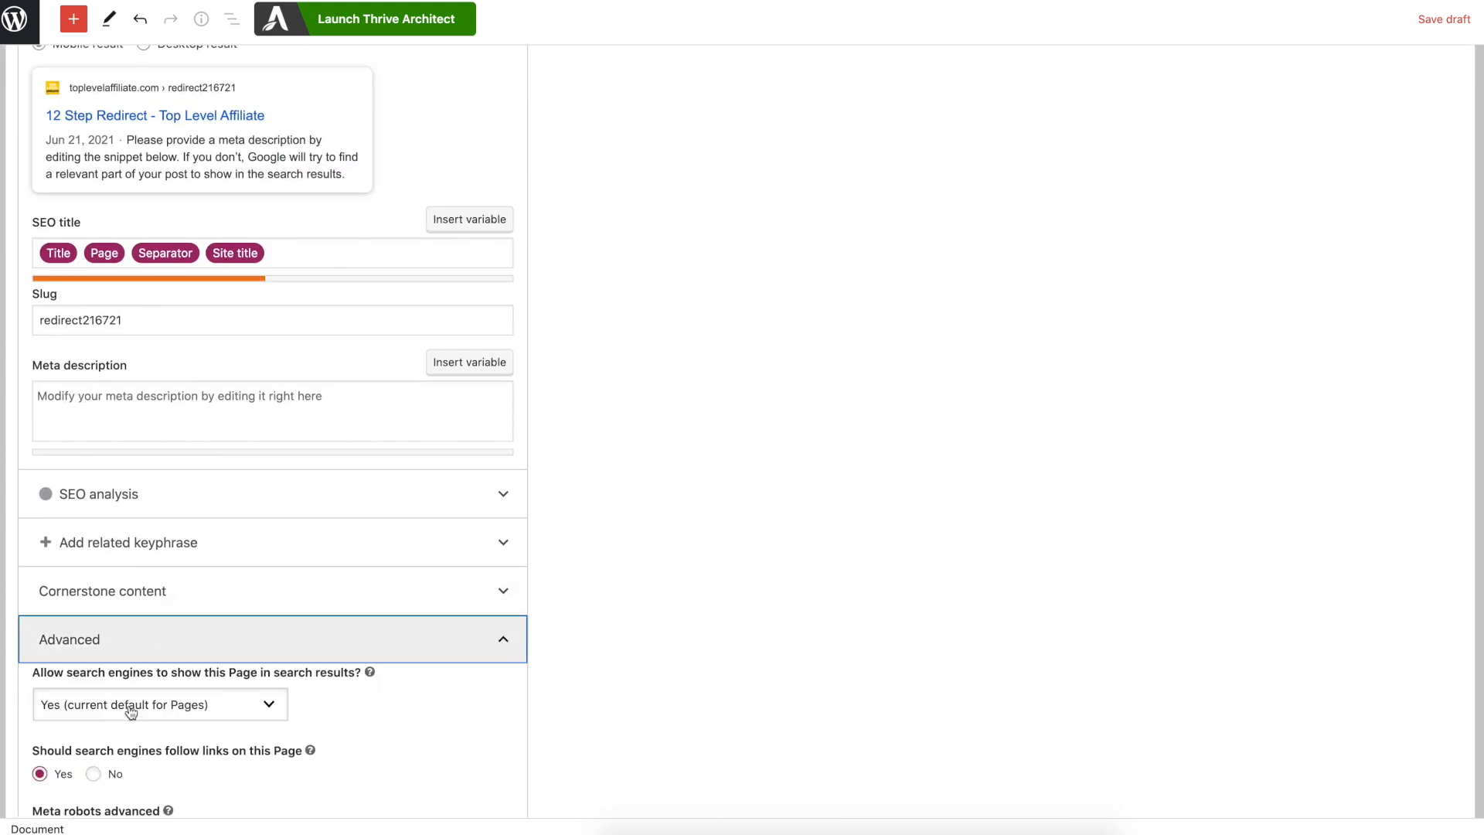
pyautogui.click(93, 774)
pyautogui.click(99, 712)
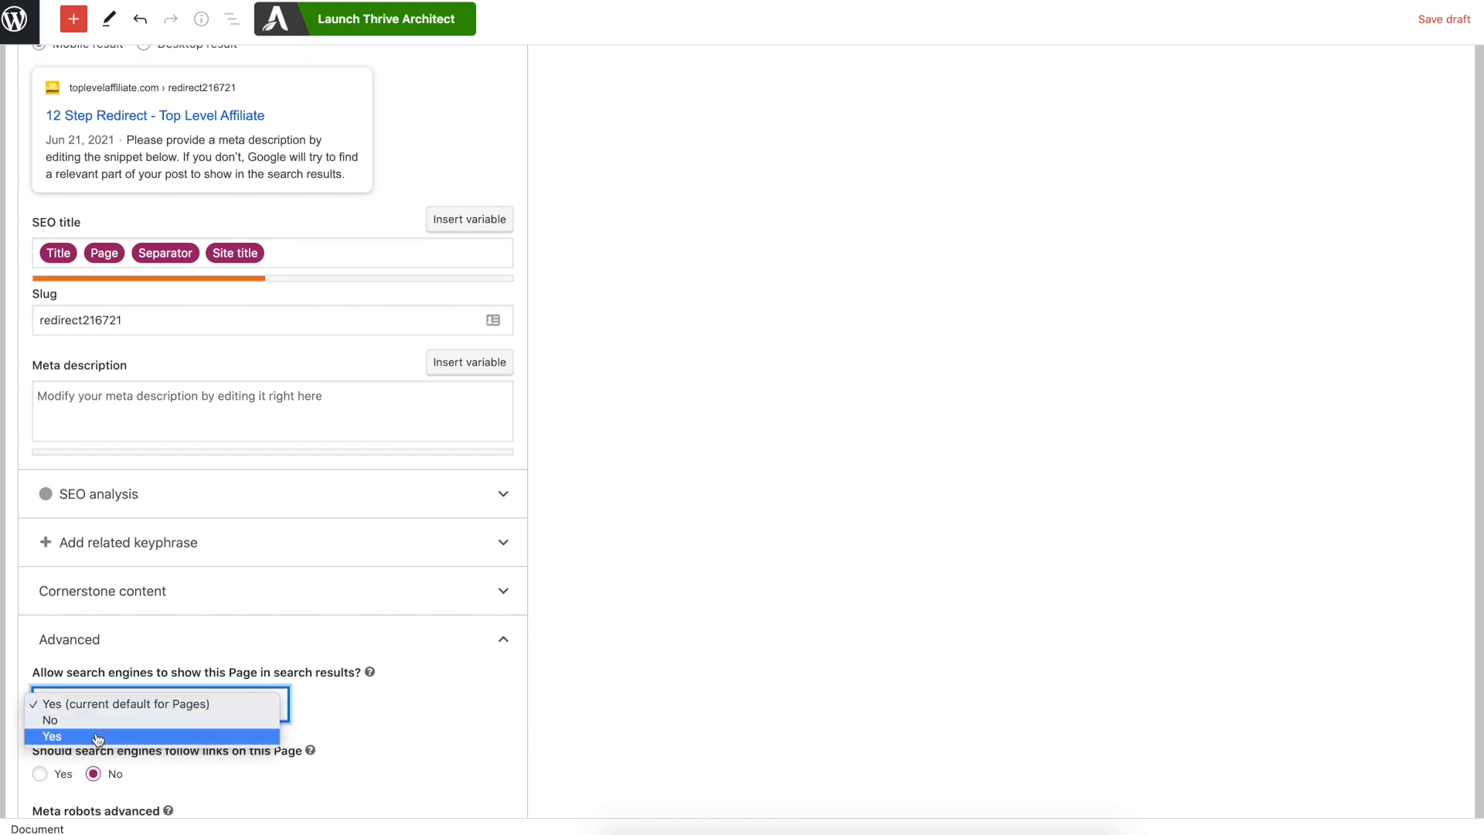
pyautogui.click(97, 721)
pyautogui.click(680, 634)
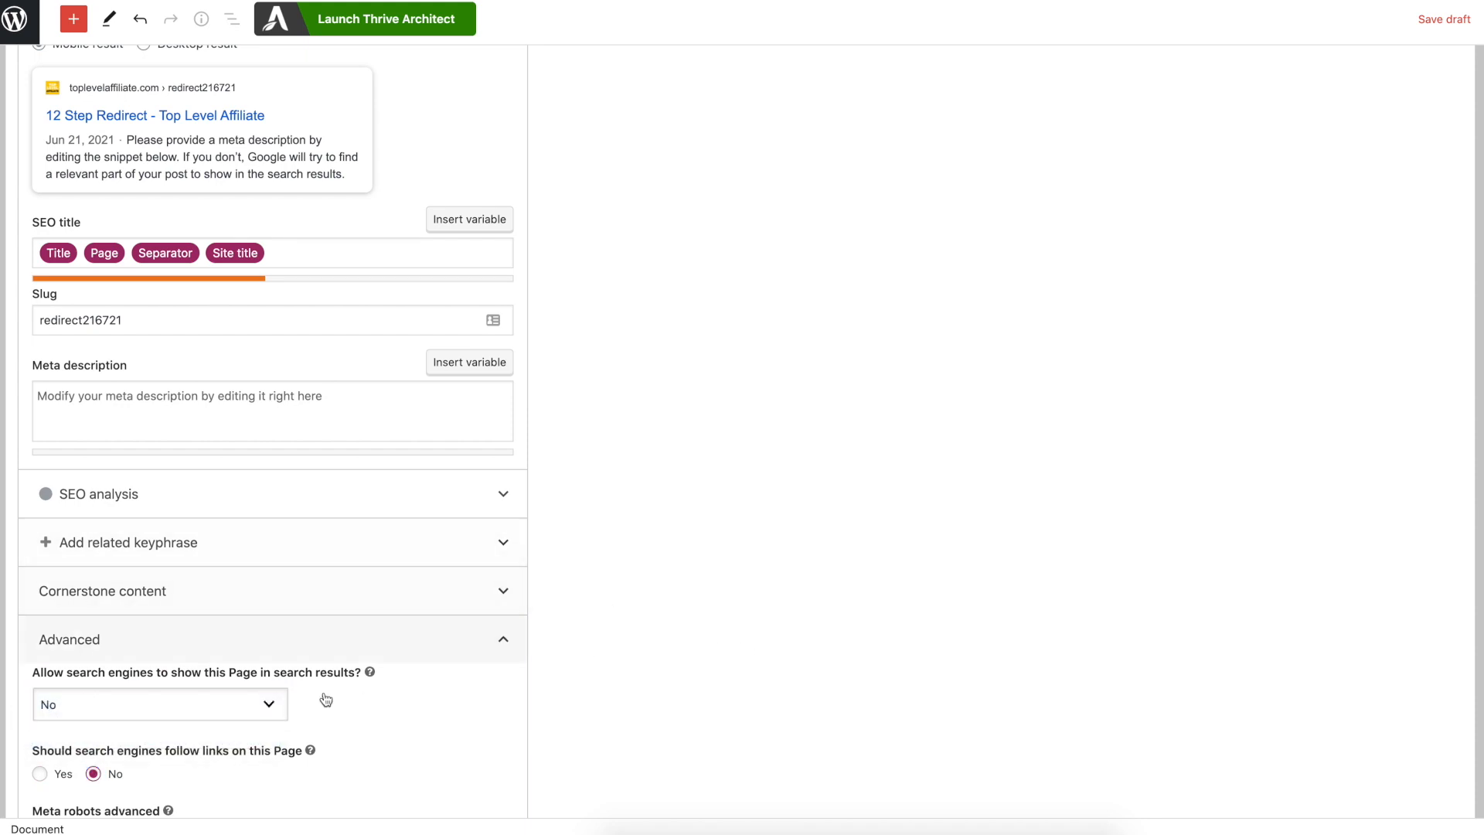
pyautogui.click(284, 653)
# - Publish the 12 Step Redirect page and open it in an incognito window
pyautogui.scroll(6, 922, 422)
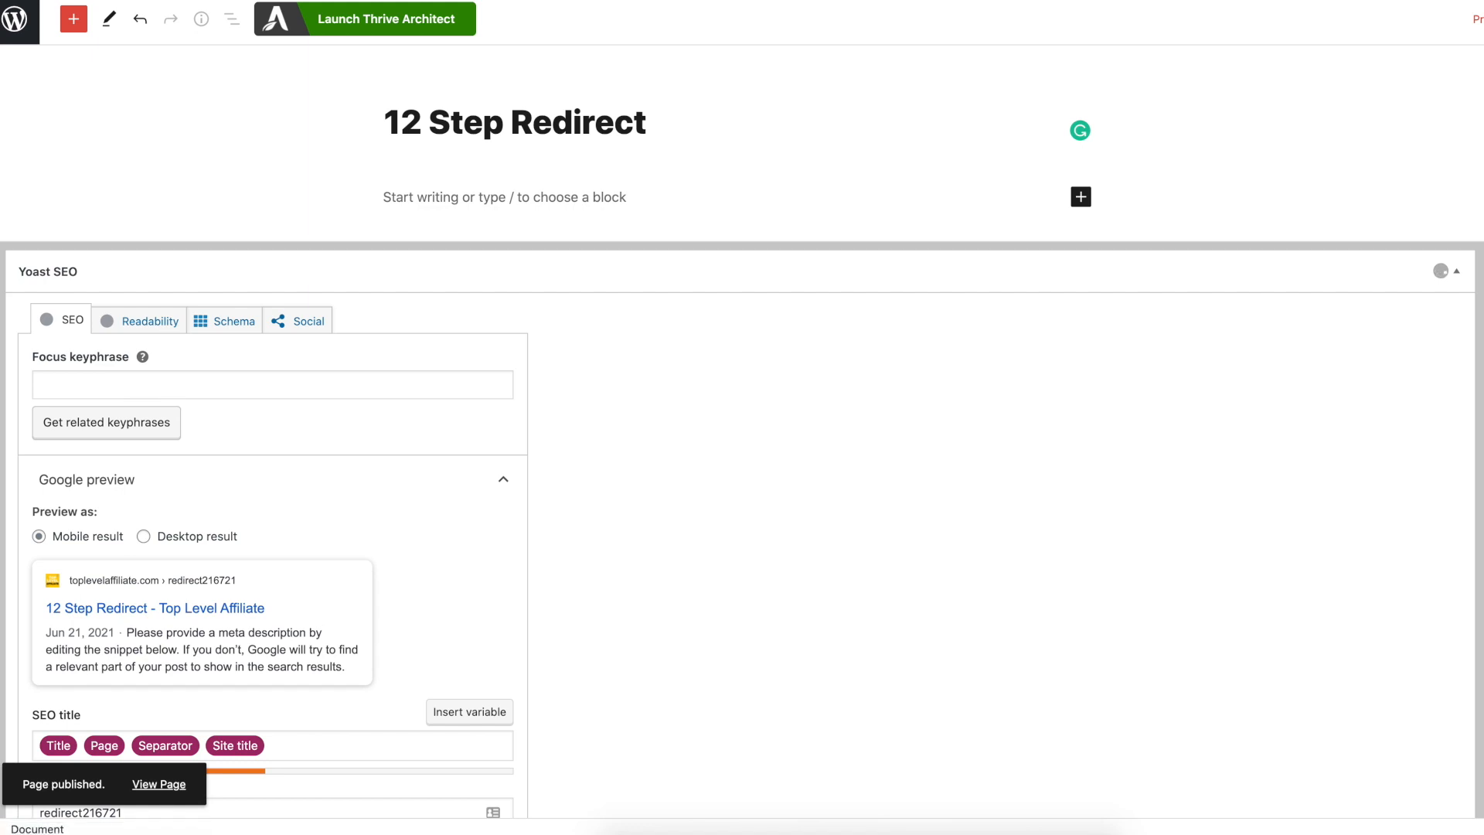
pyautogui.rightClick(1439, 204)
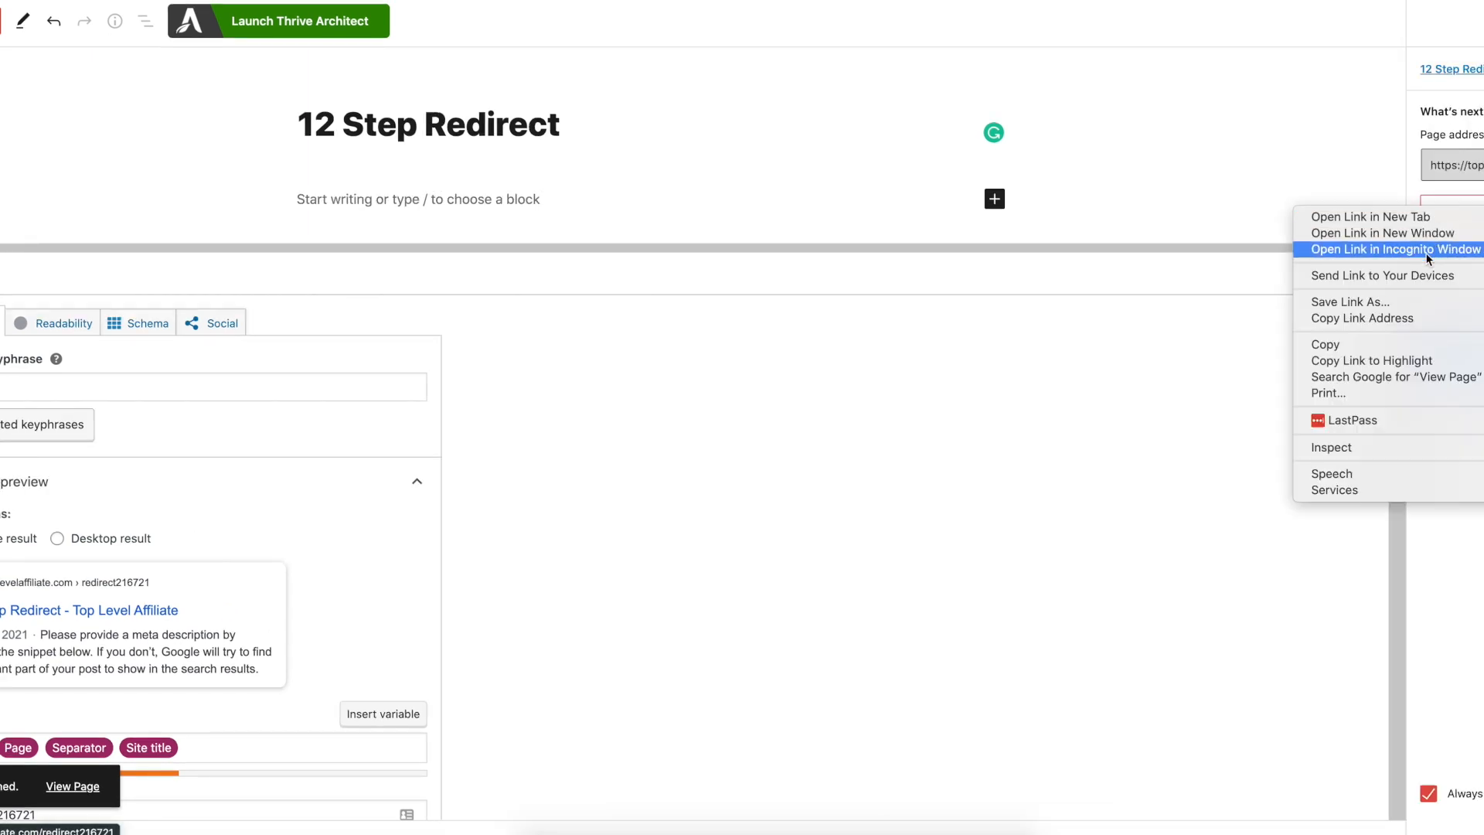
pyautogui.click(1425, 251)
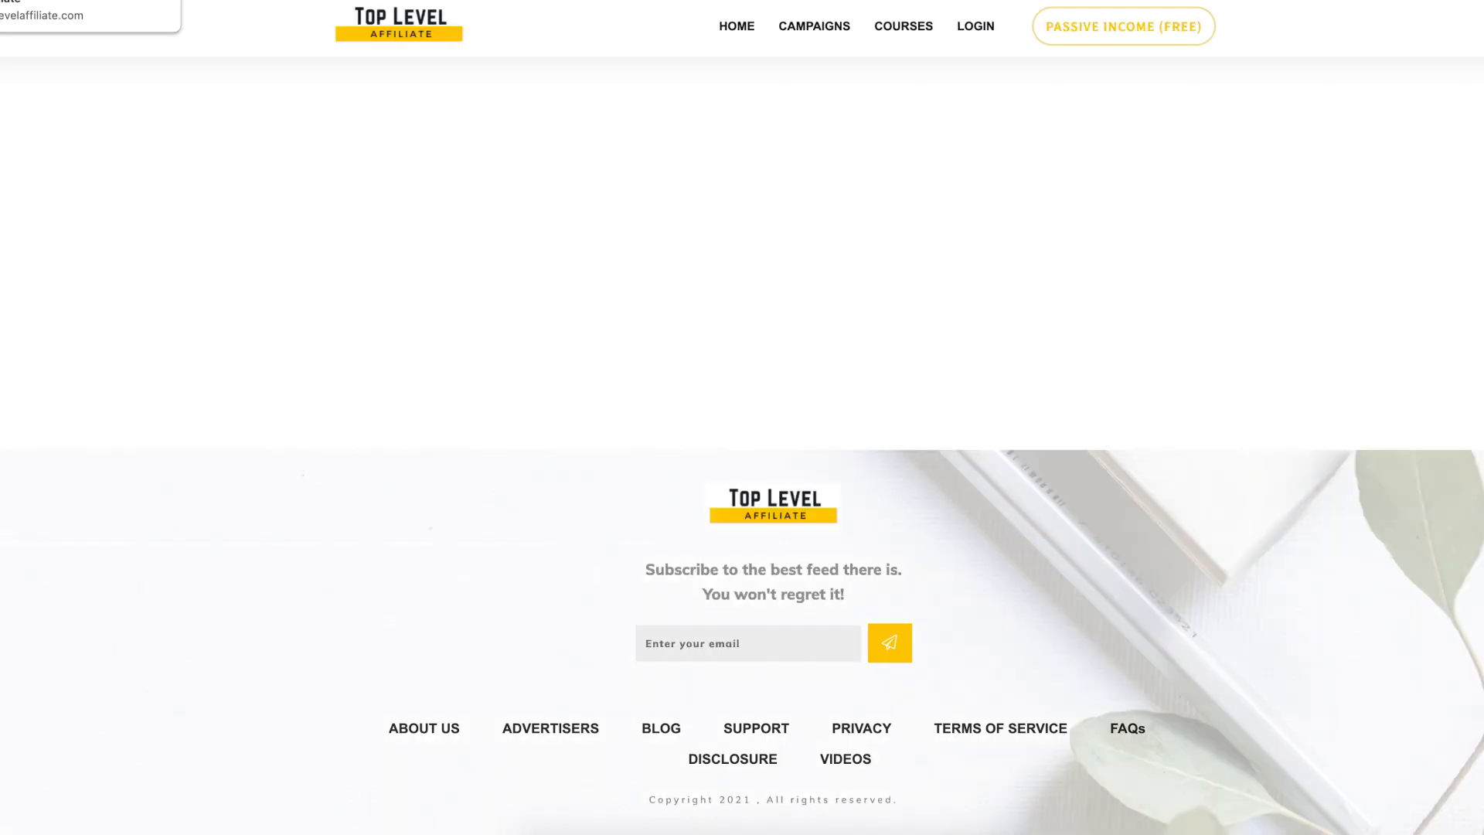
# - Close the preview, launch Thrive Architect for the 12 Step Redirect page and apply the legacy landing page template Coming soon 1
pyautogui.press('super+w')
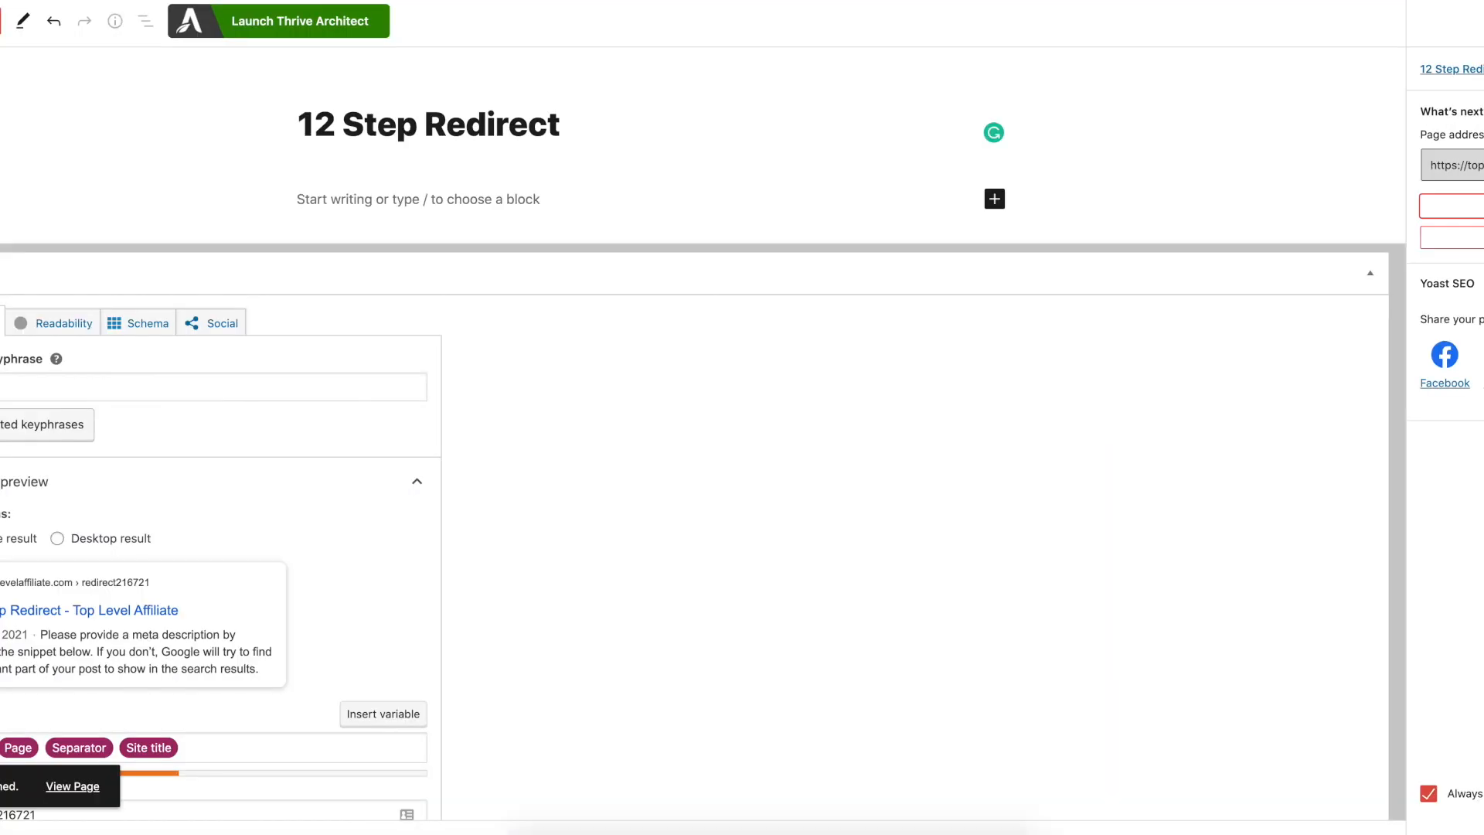
pyautogui.click(312, 35)
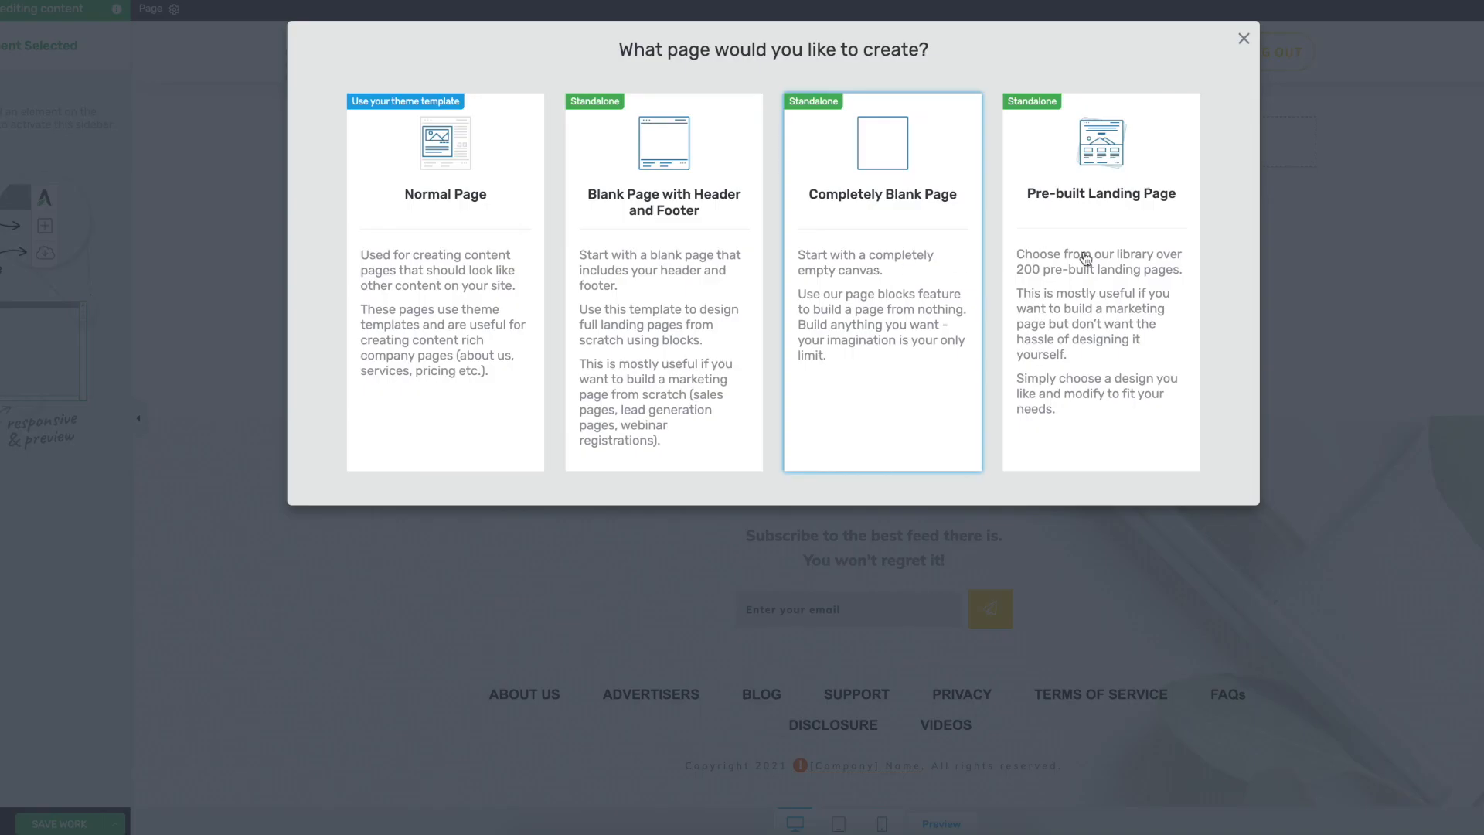
pyautogui.click(1064, 269)
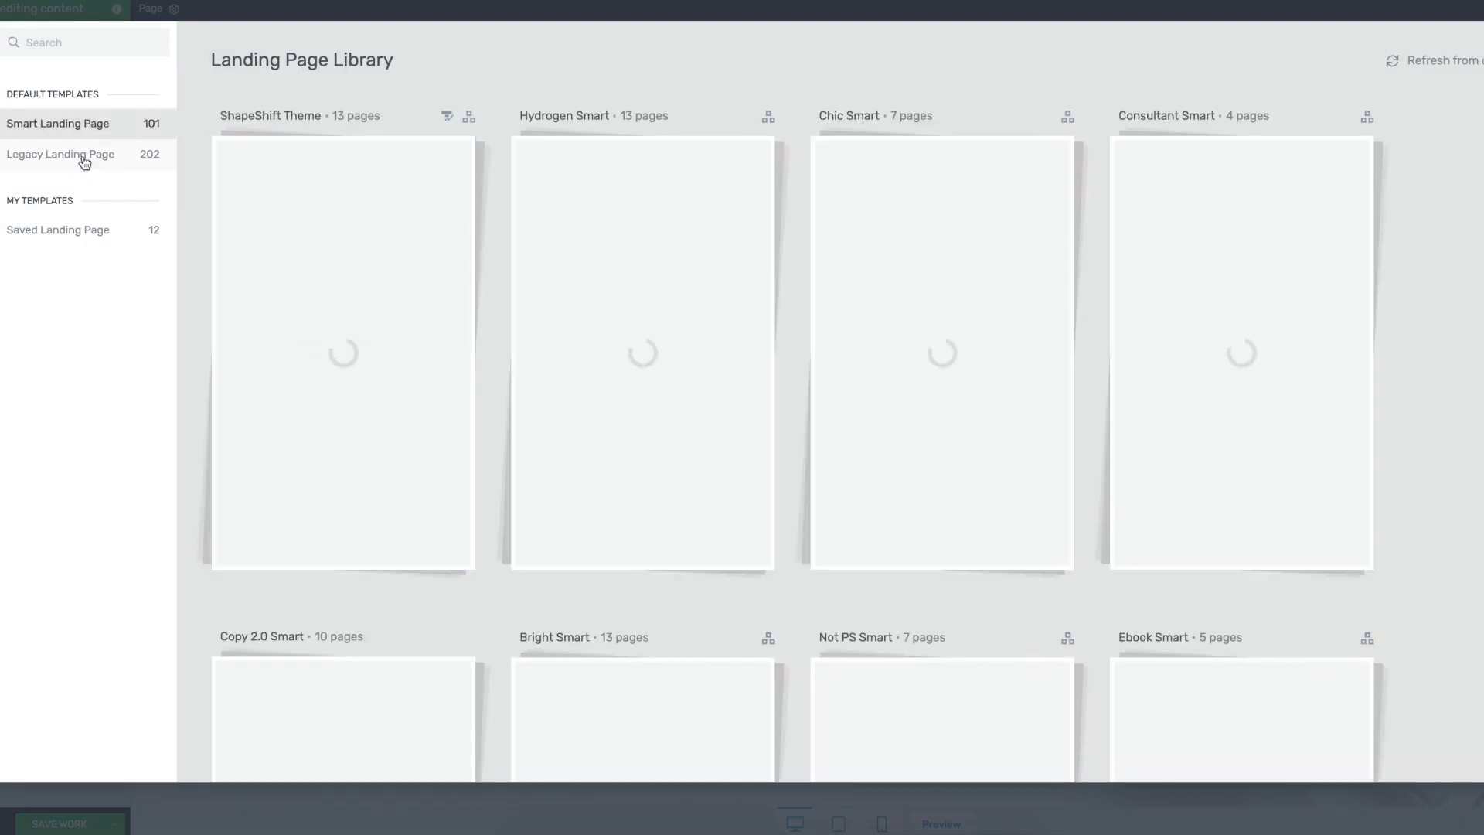
pyautogui.click(85, 159)
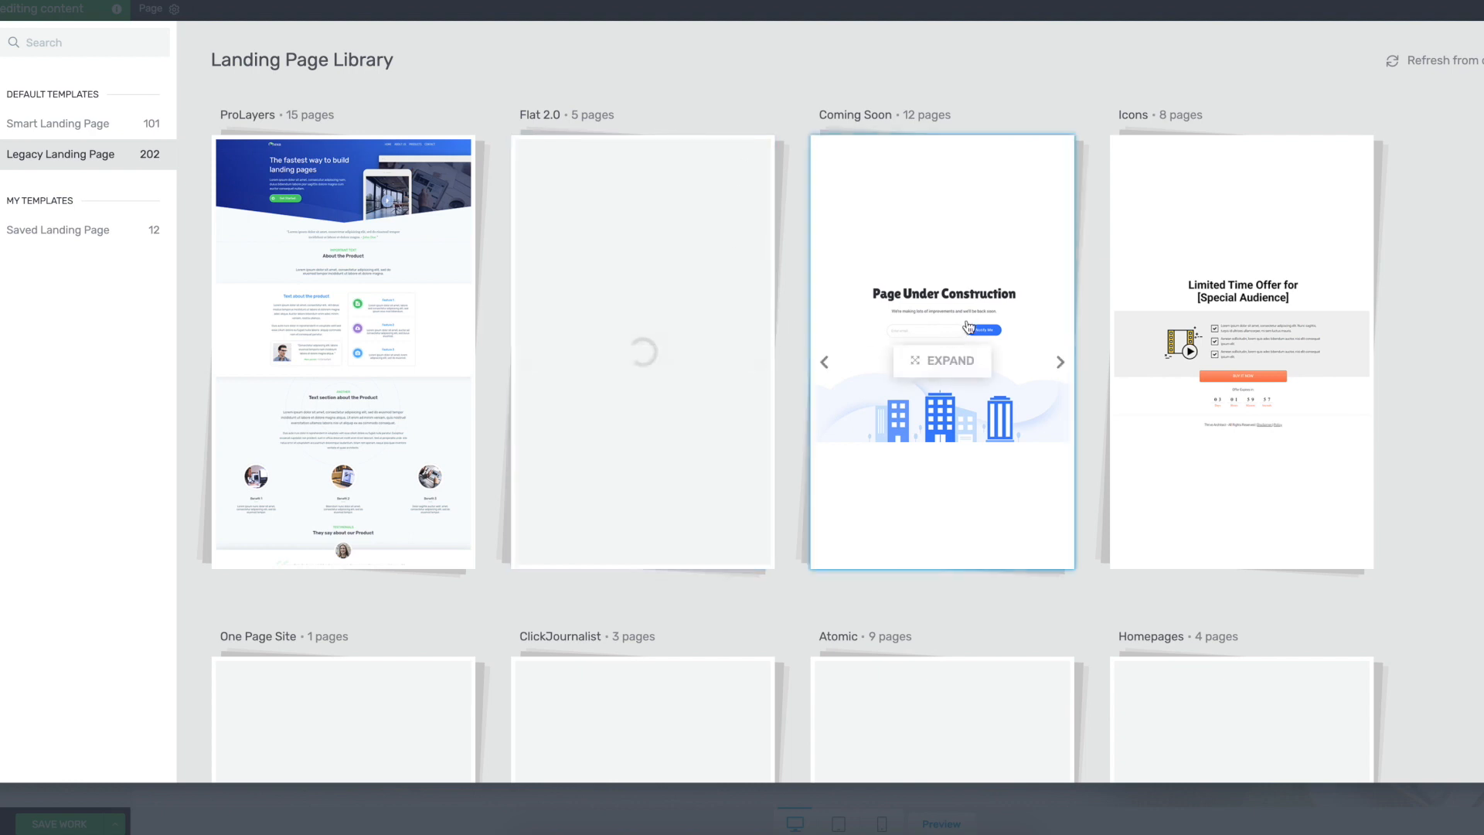
pyautogui.click(942, 305)
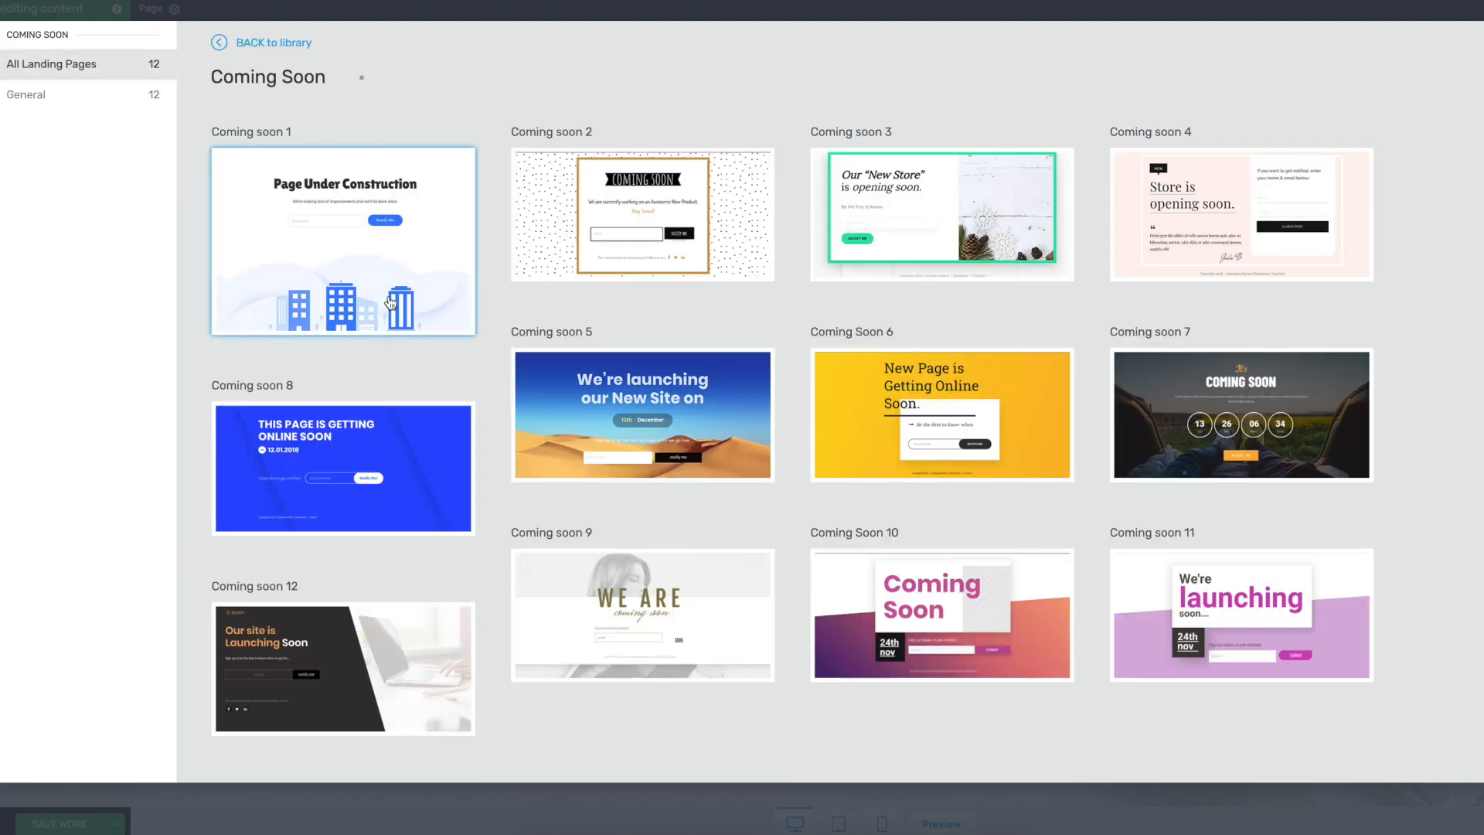
pyautogui.click(400, 340)
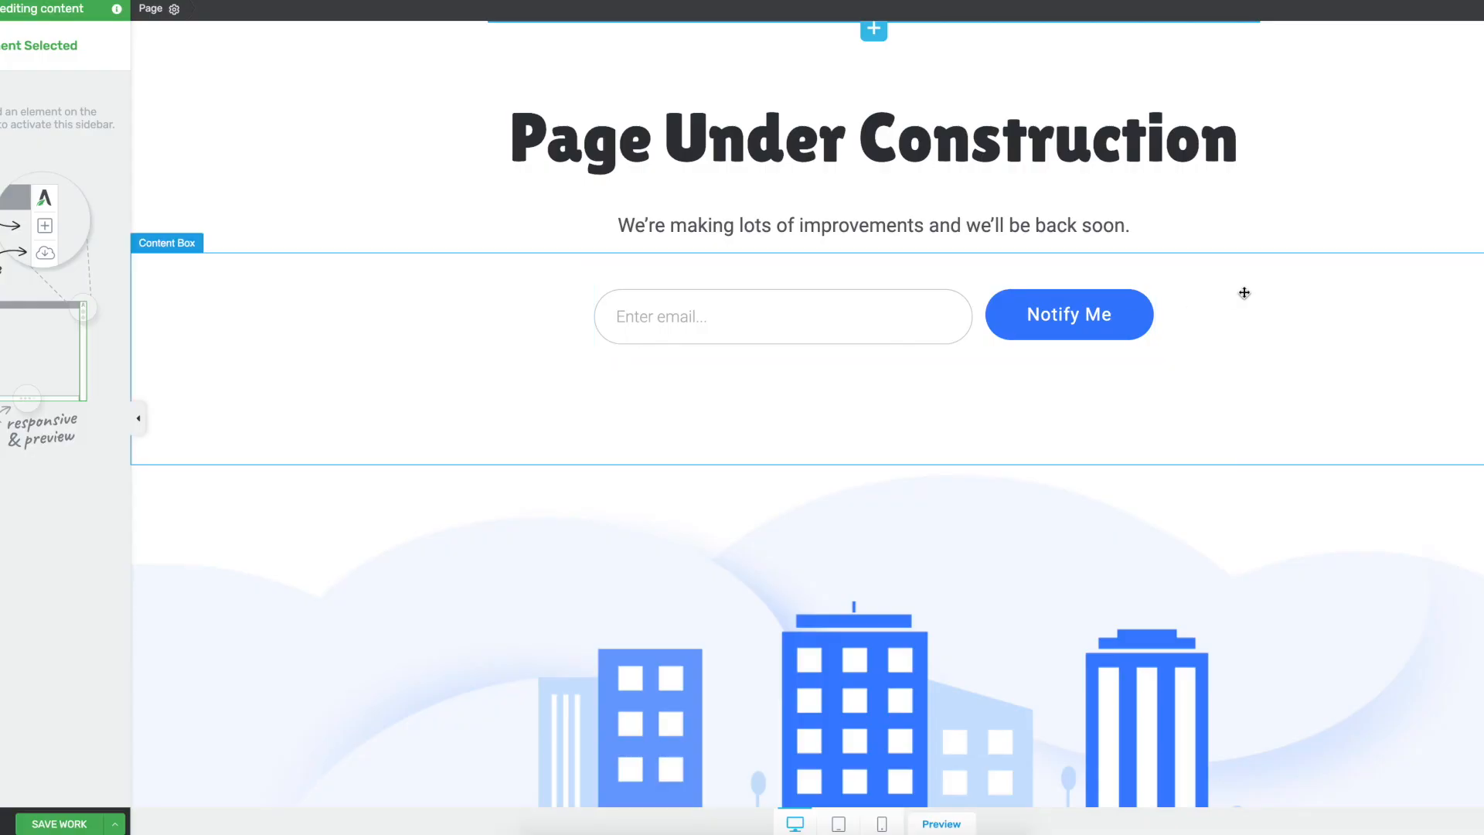
# - Reduce the template's text to the headline "Please wait, you're being redirected..." by deleting the paragraph about improvements below it
pyautogui.click(1145, 261)
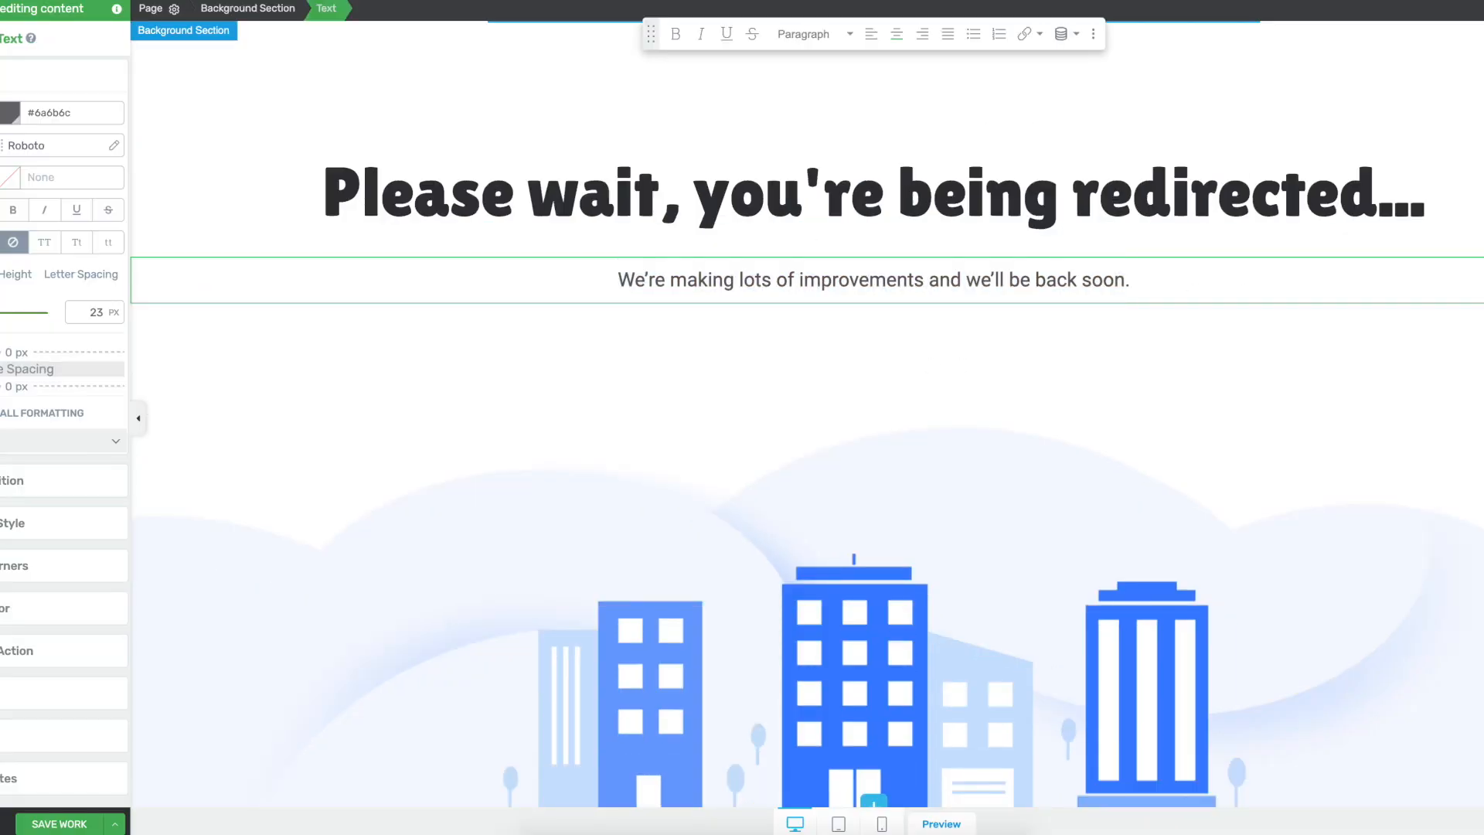
pyautogui.press('Delete')
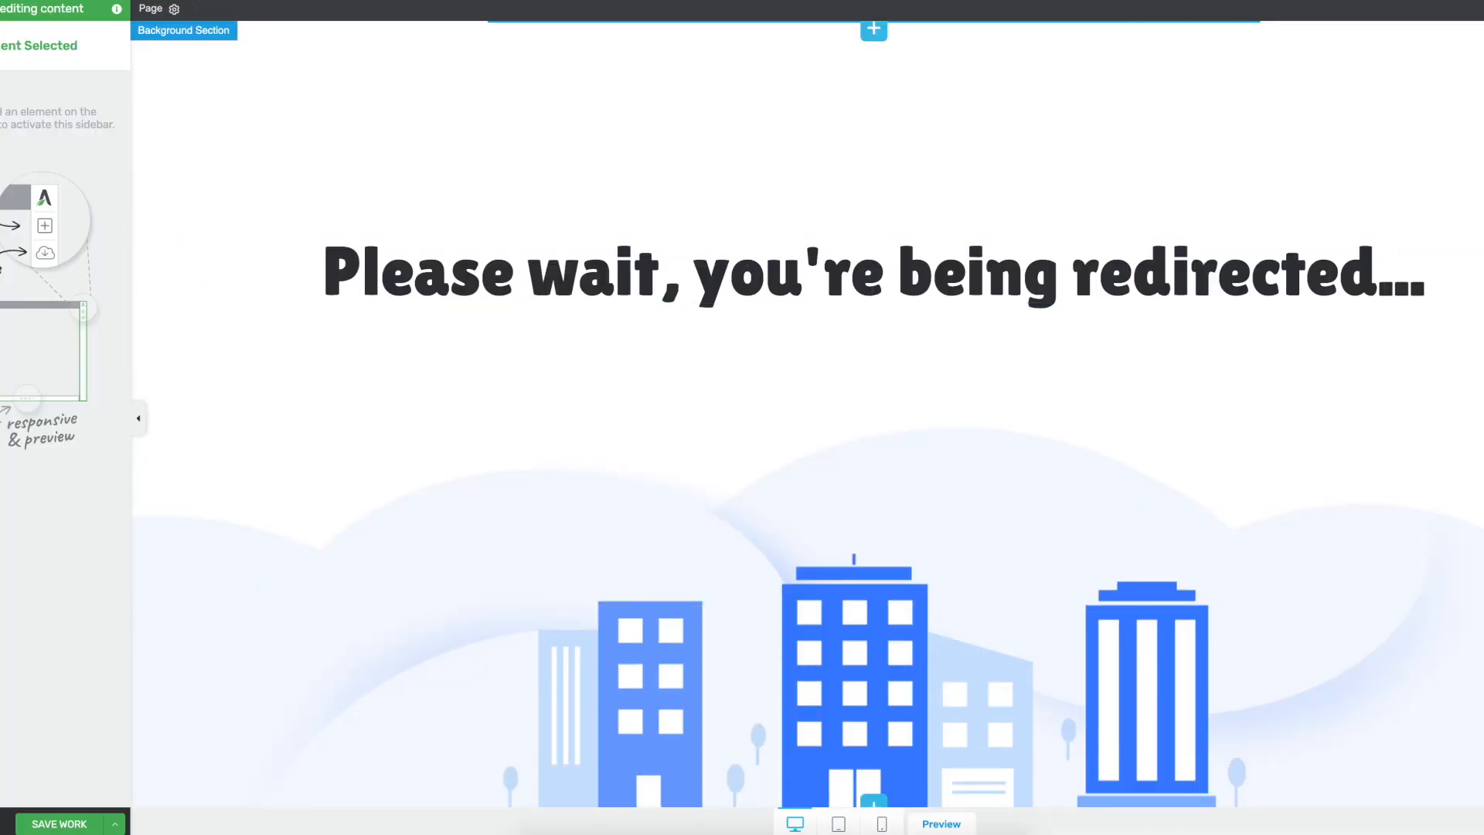
pyautogui.scroll(-1, 802, 437)
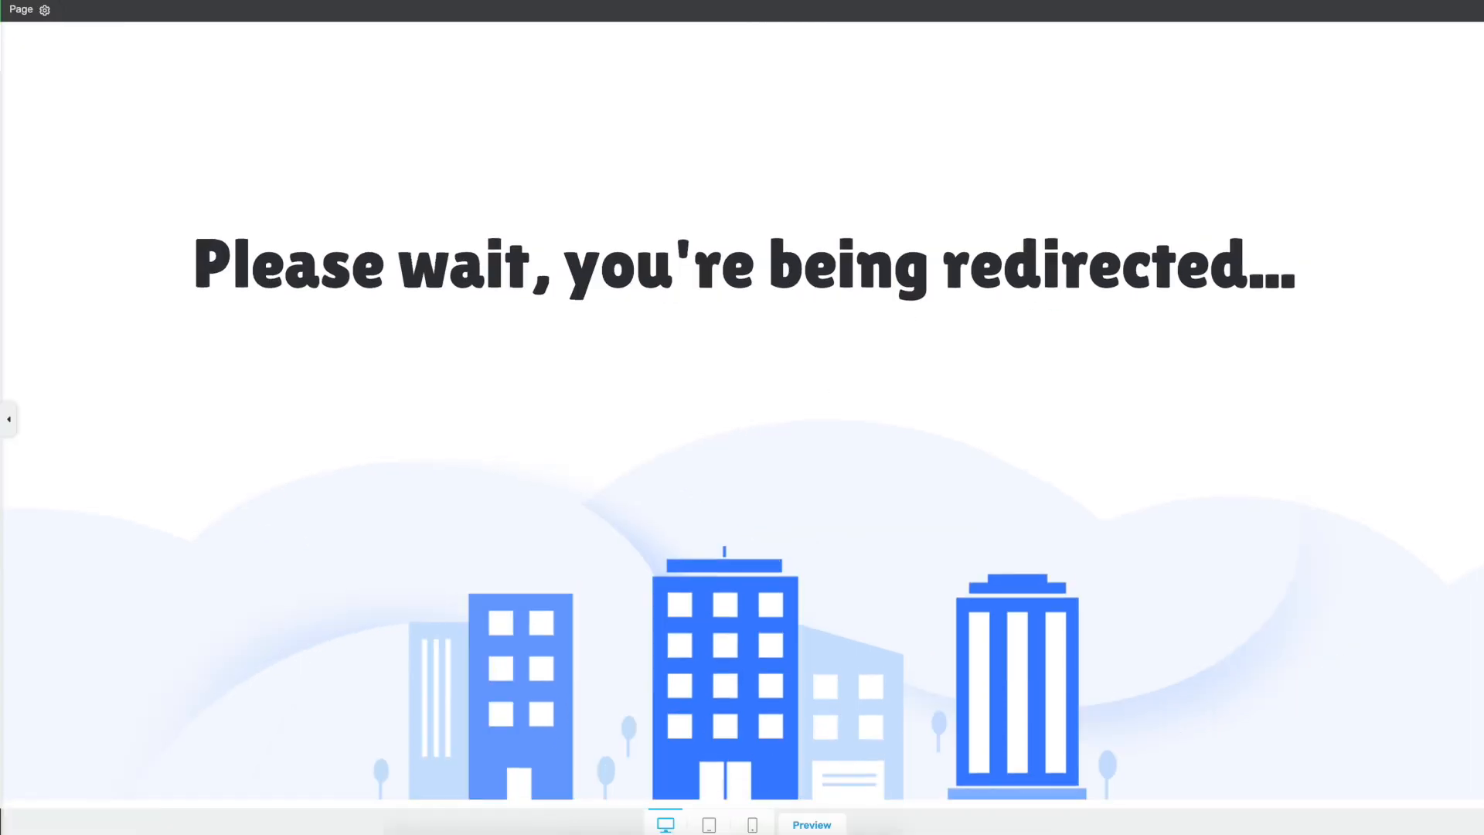
# - Find the Content Reveal element and place it directly below the redirect headline
pyautogui.click(1482, 46)
pyautogui.write('rev')
pyautogui.moveTo(1371, 144); pyautogui.dragTo(768, 292)
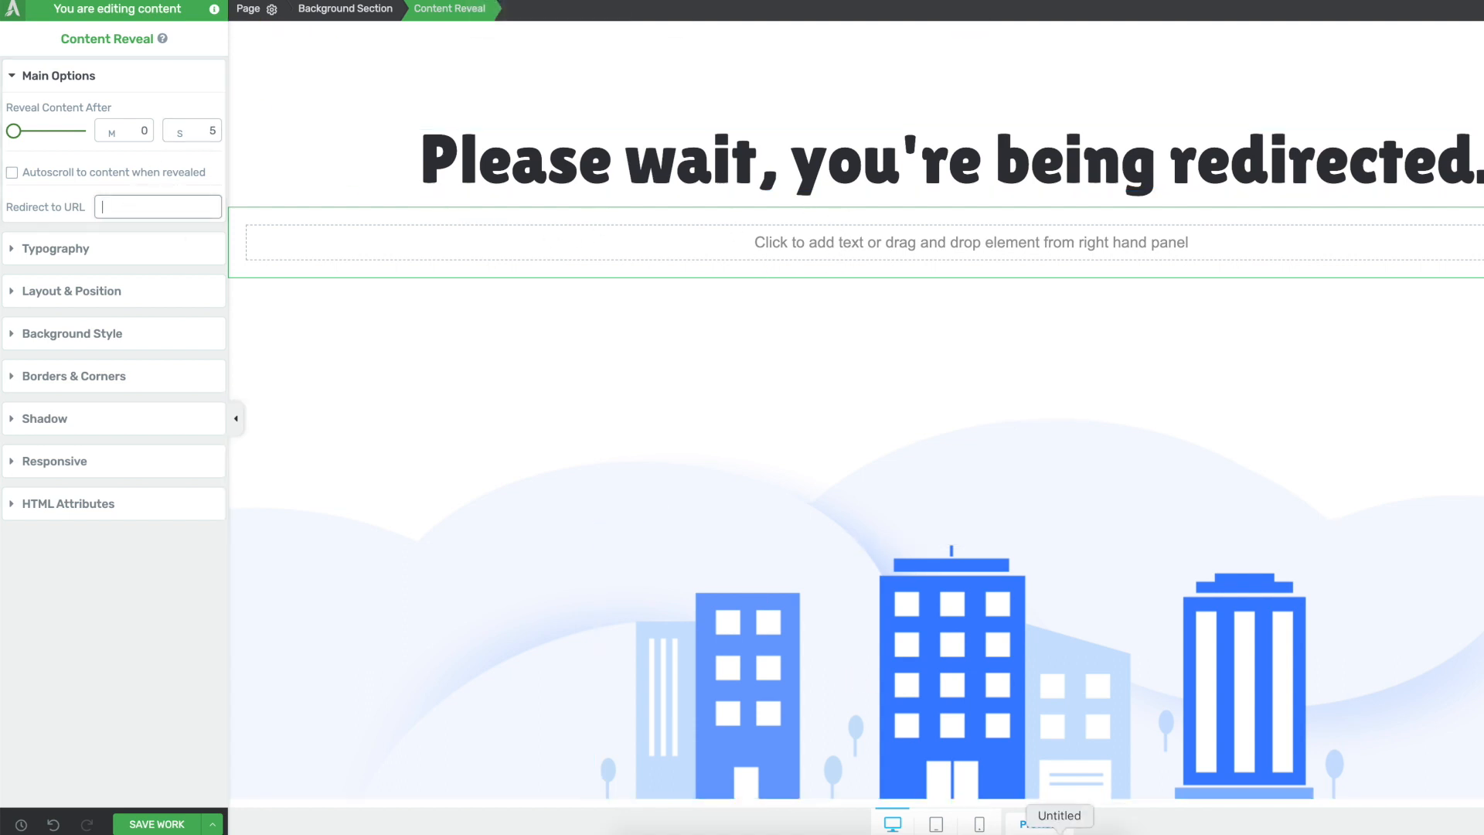
# - Copy the ClickBank HopLink from the notes into the Content Reveal's redirect URL, set its delay to 4 seconds and save the page
pyautogui.click(1053, 819)
pyautogui.moveTo(867, 594); pyautogui.dragTo(476, 598)
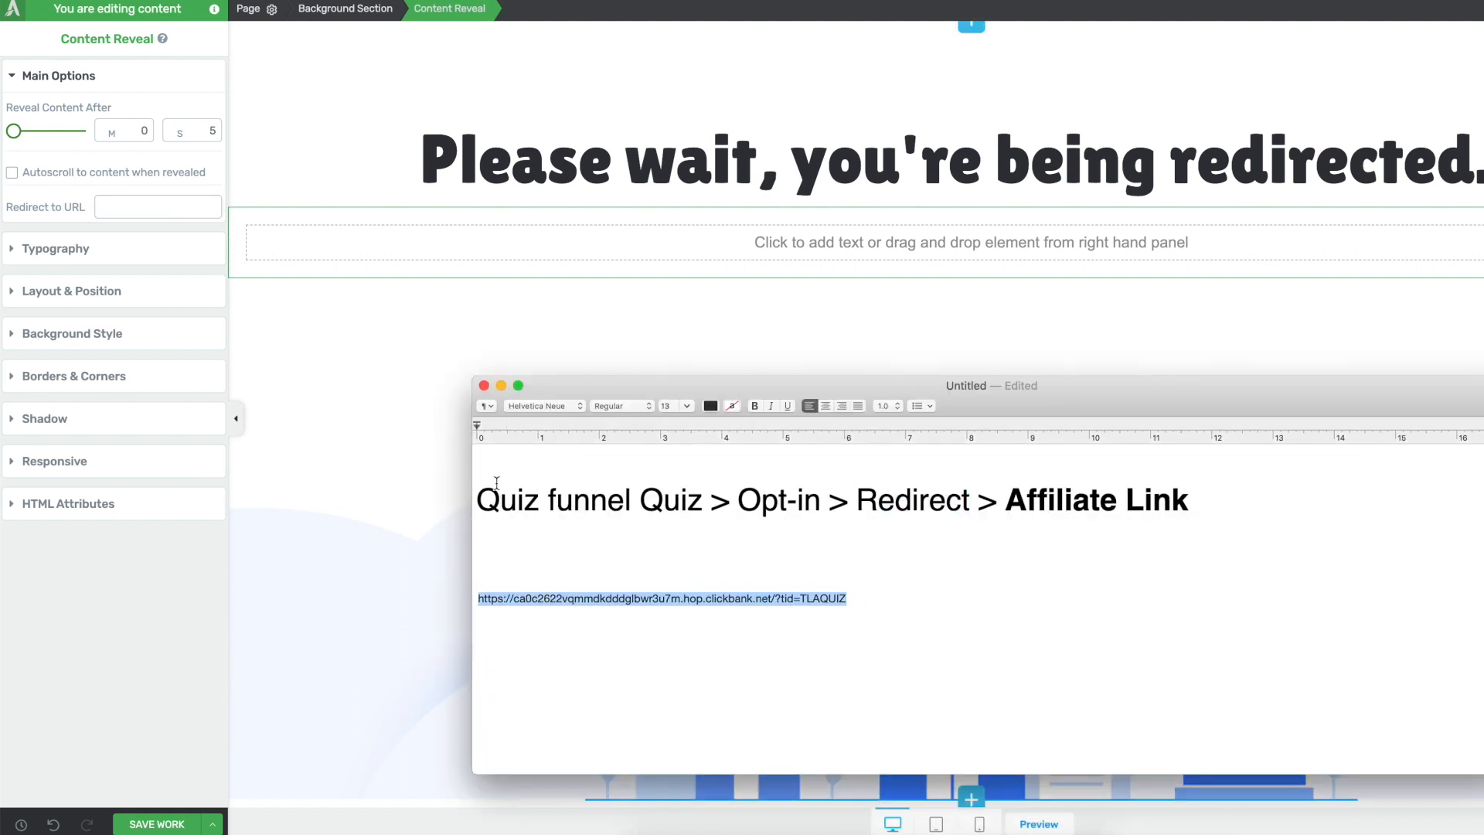
pyautogui.press('super+m')
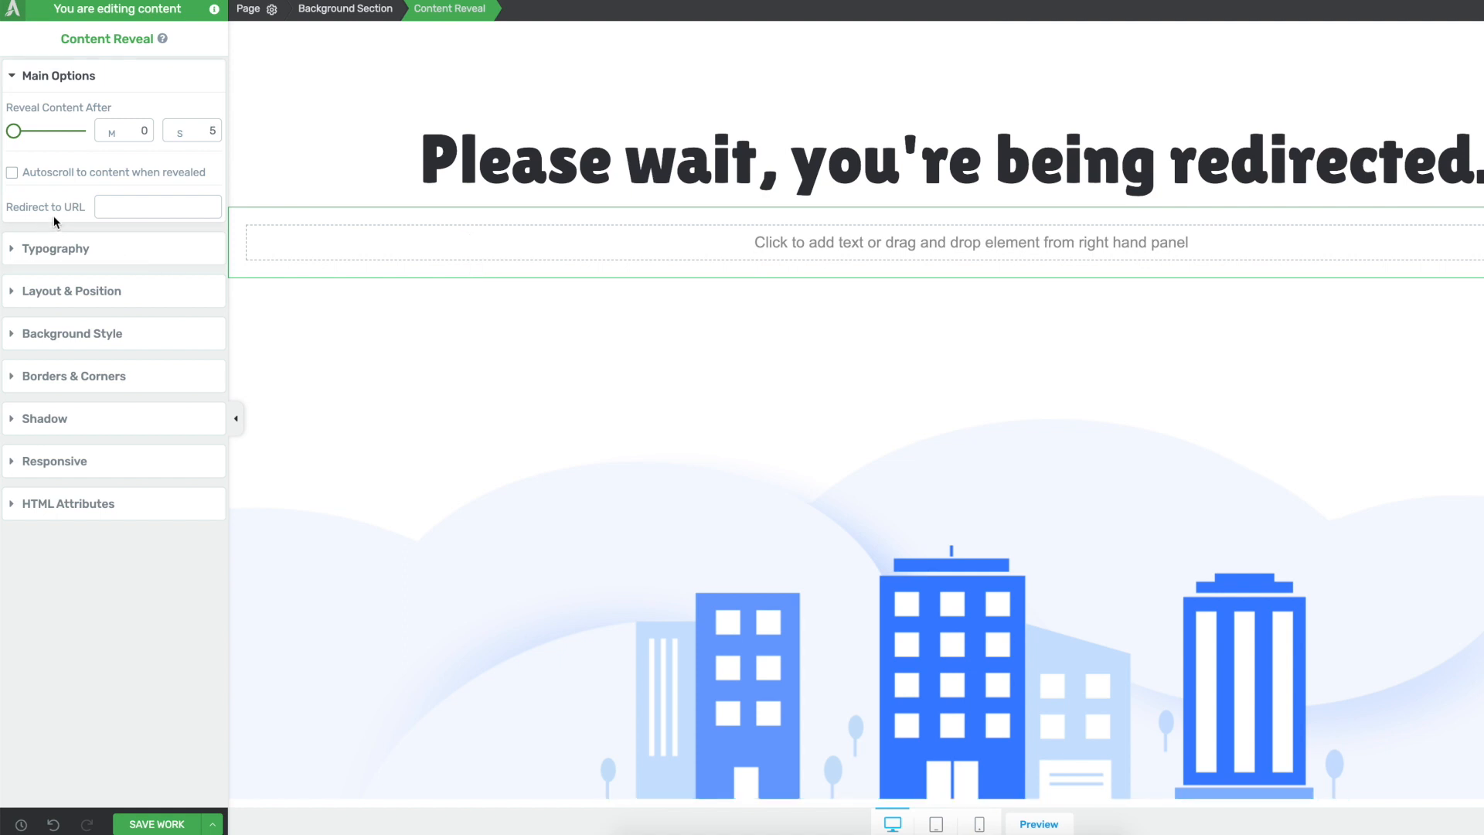
pyautogui.press('super+v')
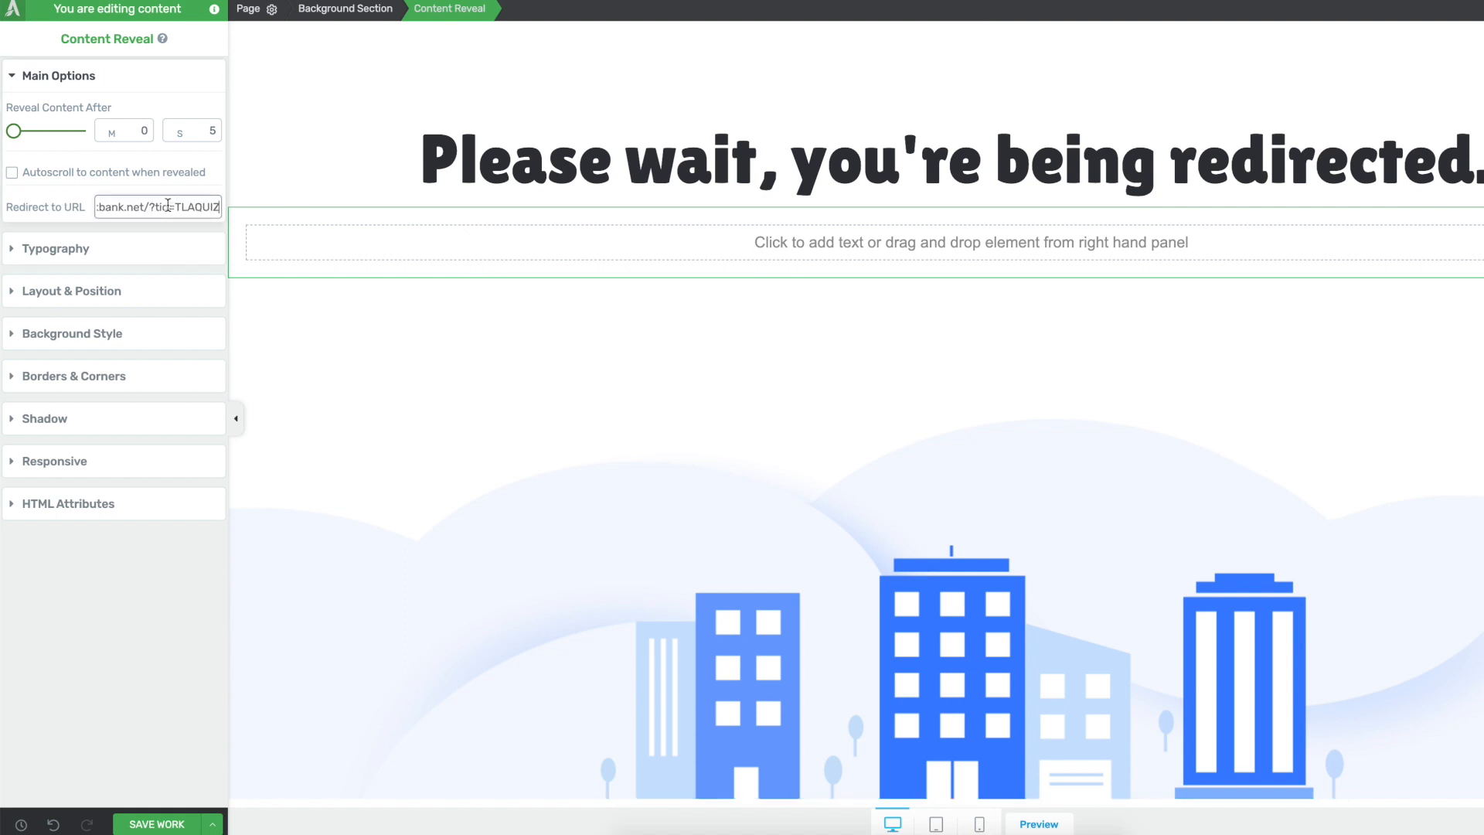
pyautogui.click(83, 157)
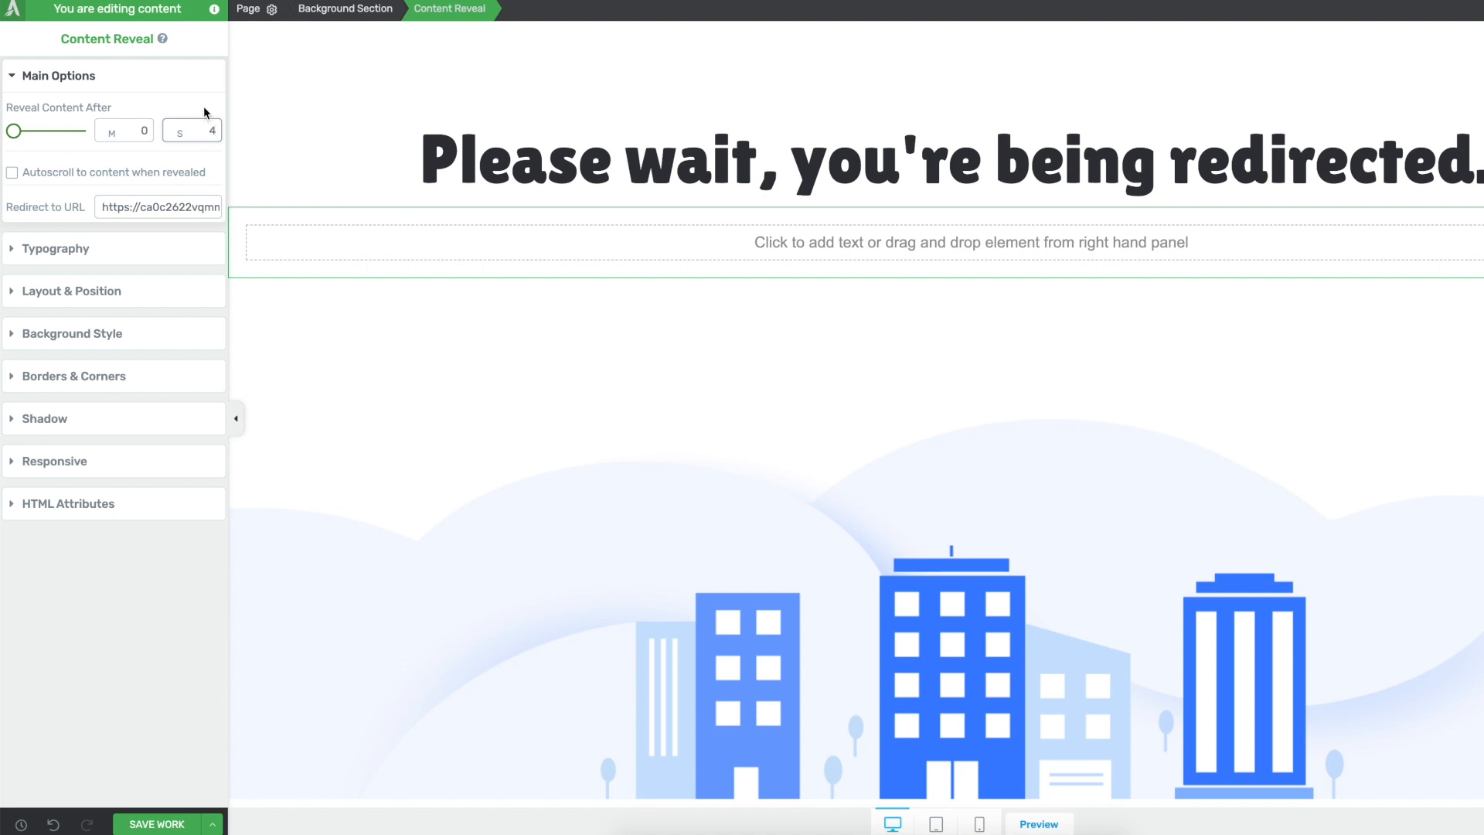
pyautogui.click(157, 824)
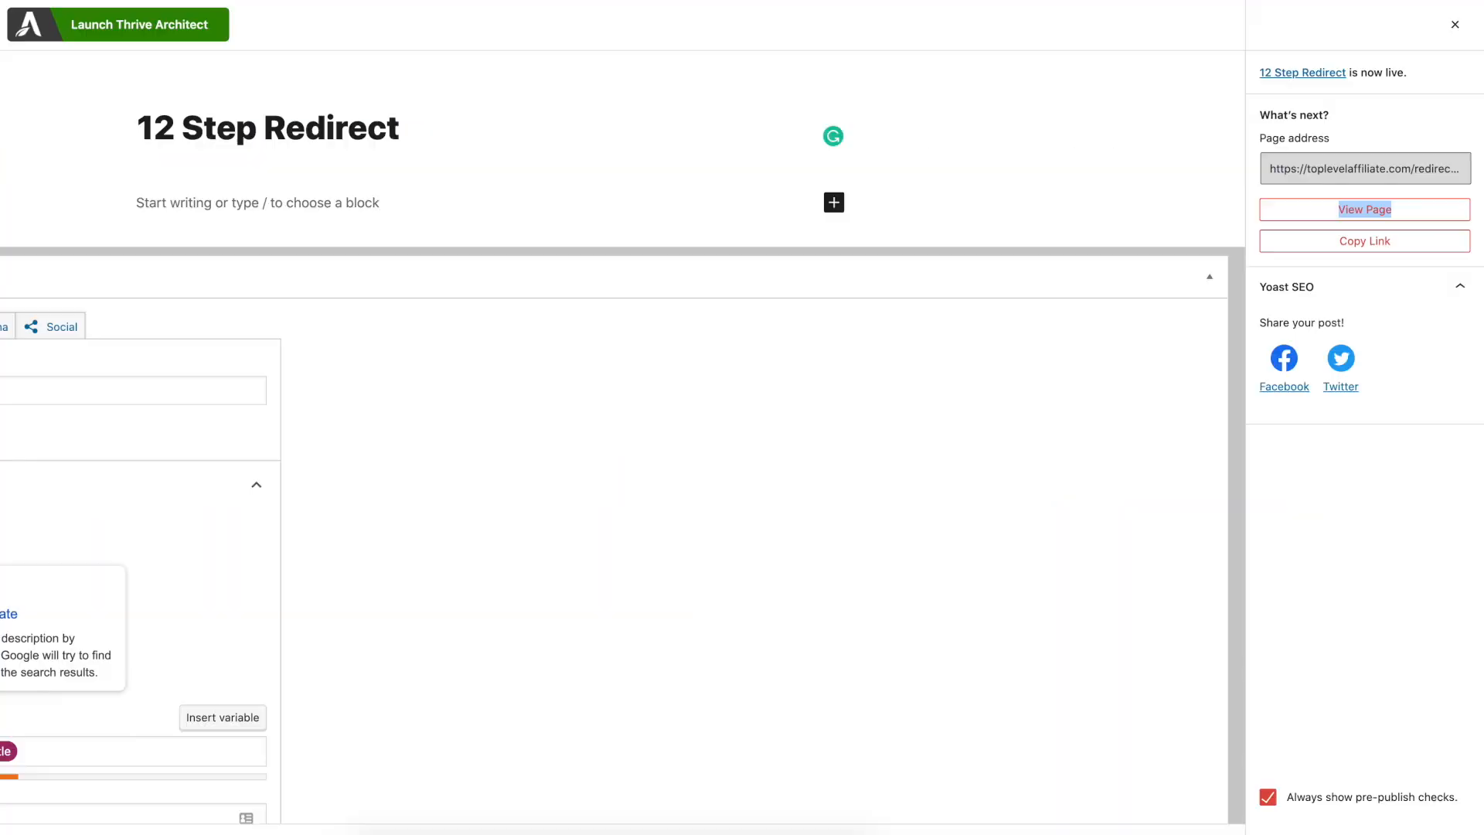
# - Open the 12 Step Redirect page in an incognito window to test the redirect, and switch to the TextEdit notes
pyautogui.rightClick(1358, 210)
pyautogui.click(1244, 246)
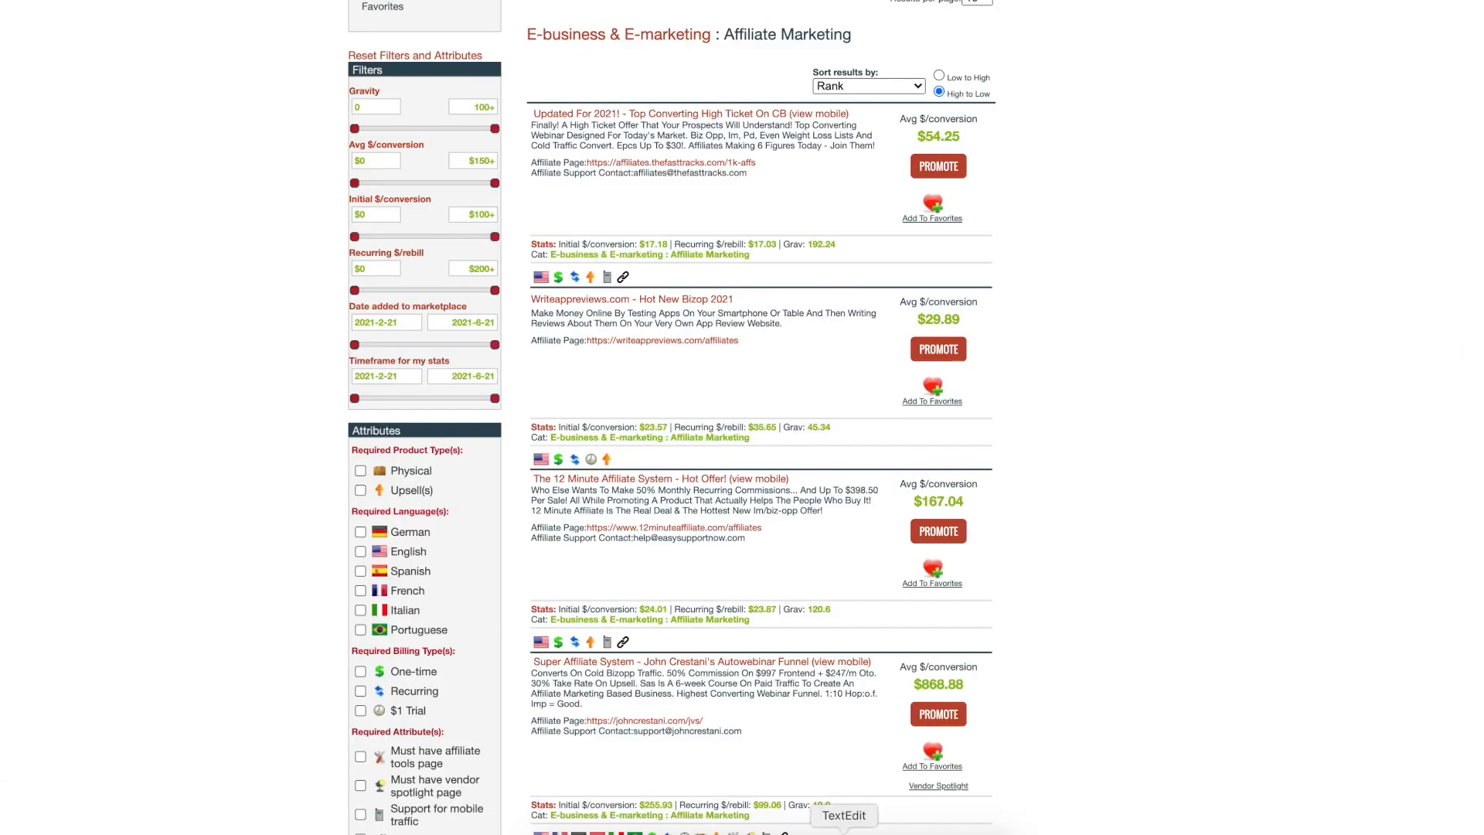
pyautogui.click(843, 827)
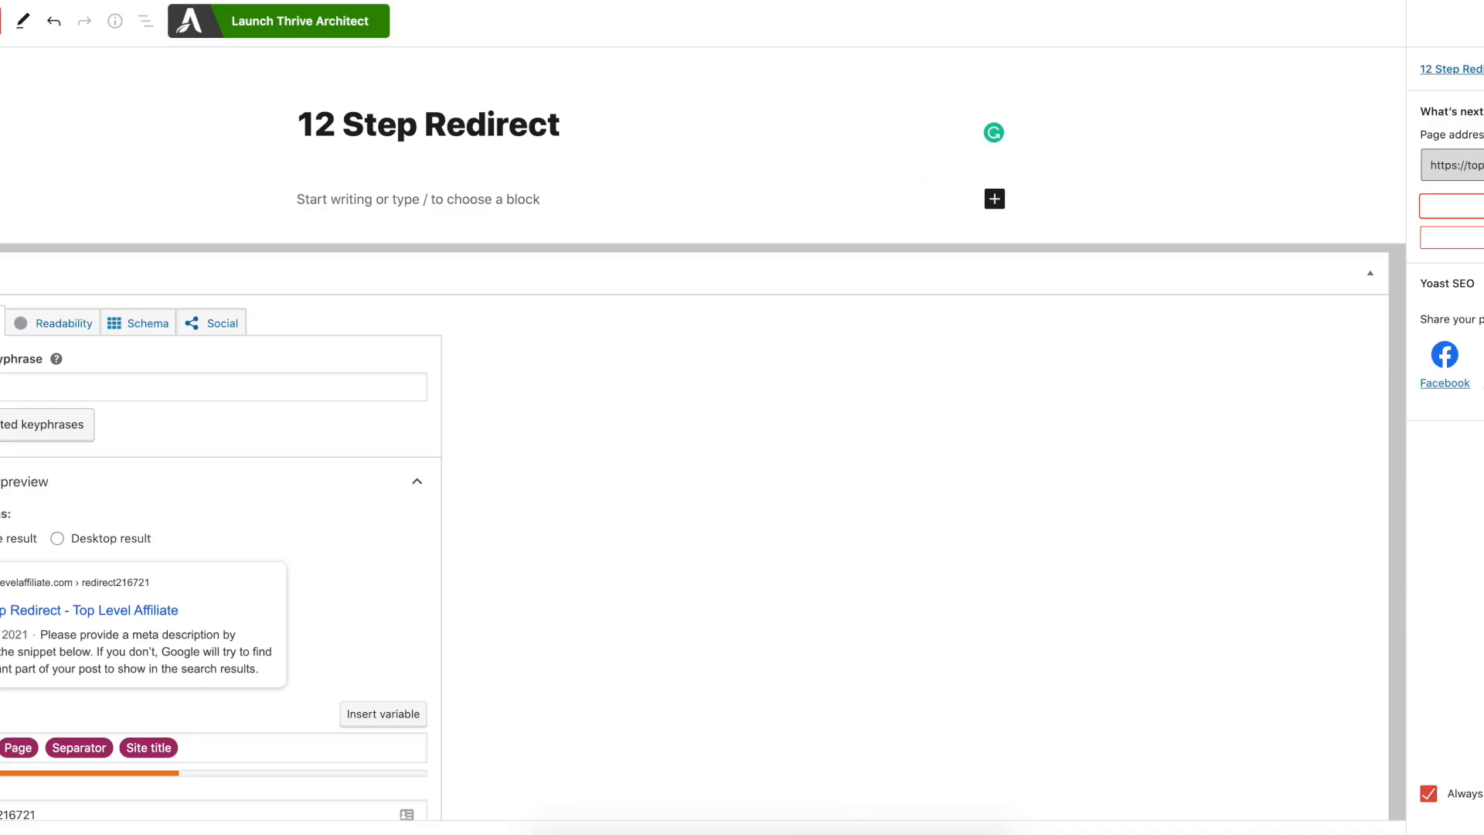
pyautogui.scroll(-6, 854, 561)
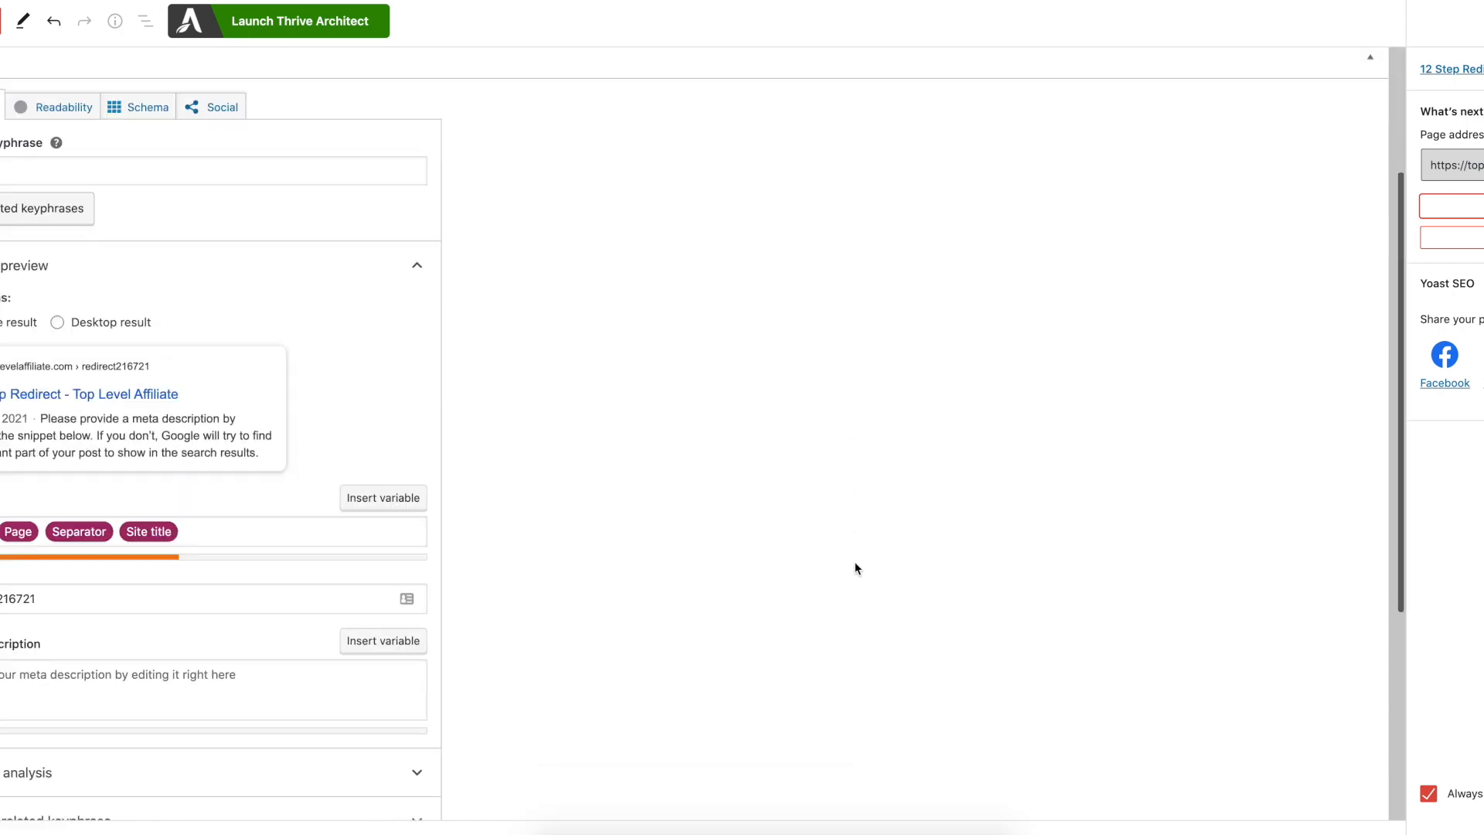
pyautogui.scroll(6, 749, 508)
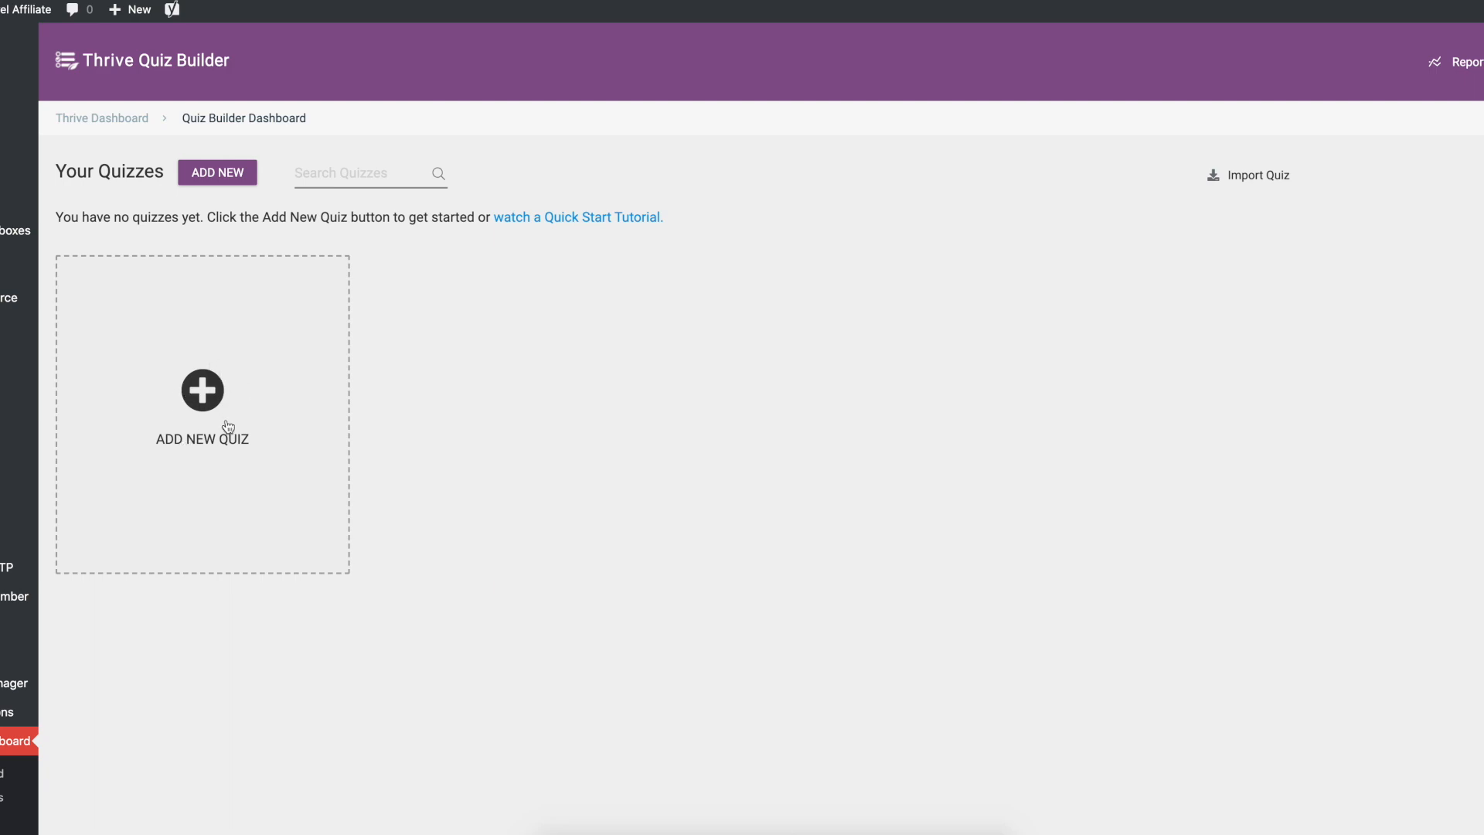
# - Create a new quiz built from scratch in Thrive Quiz Builder and name it "12 step"
pyautogui.click(221, 396)
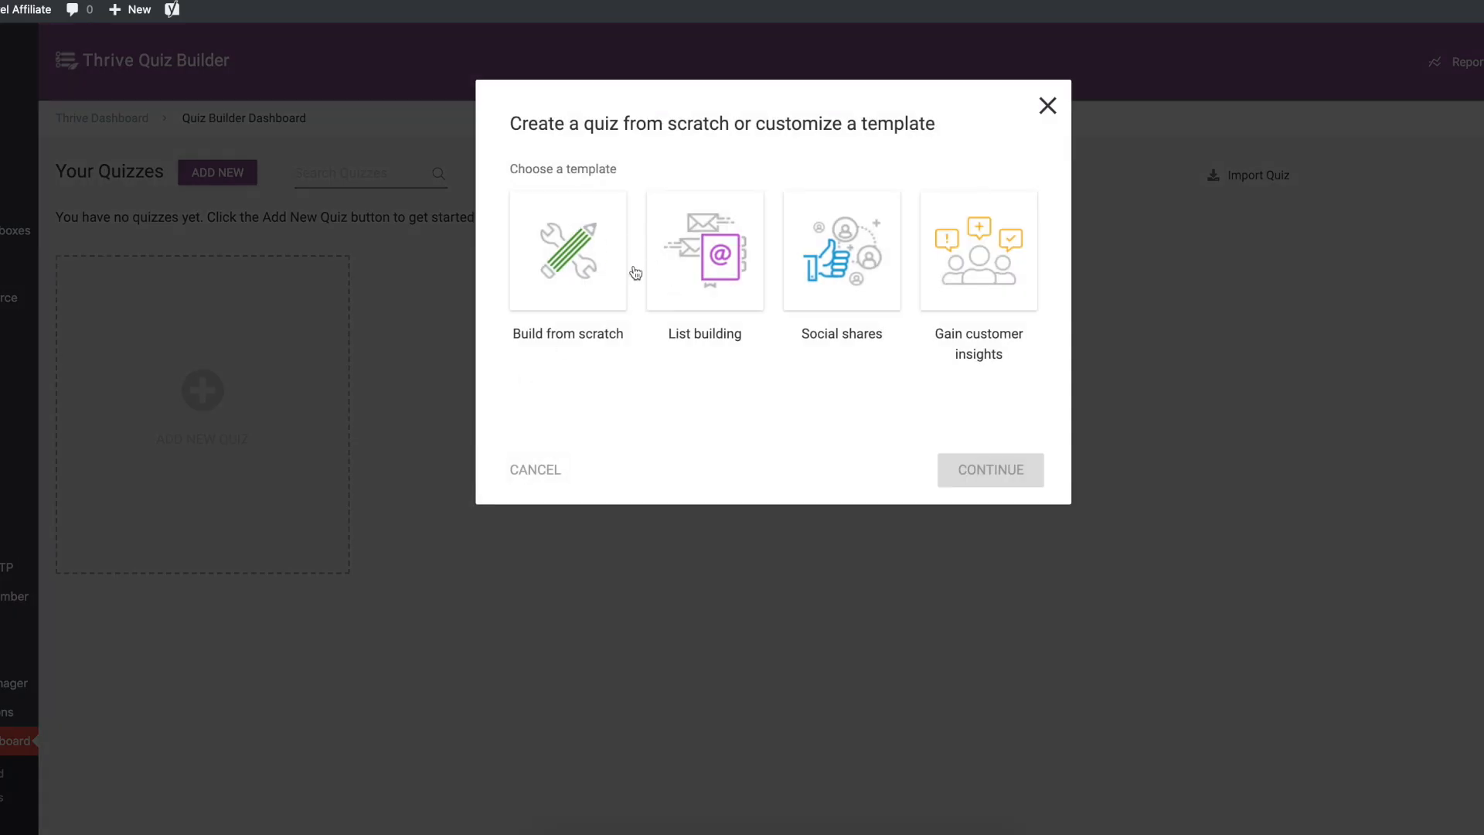
pyautogui.click(551, 275)
pyautogui.click(971, 490)
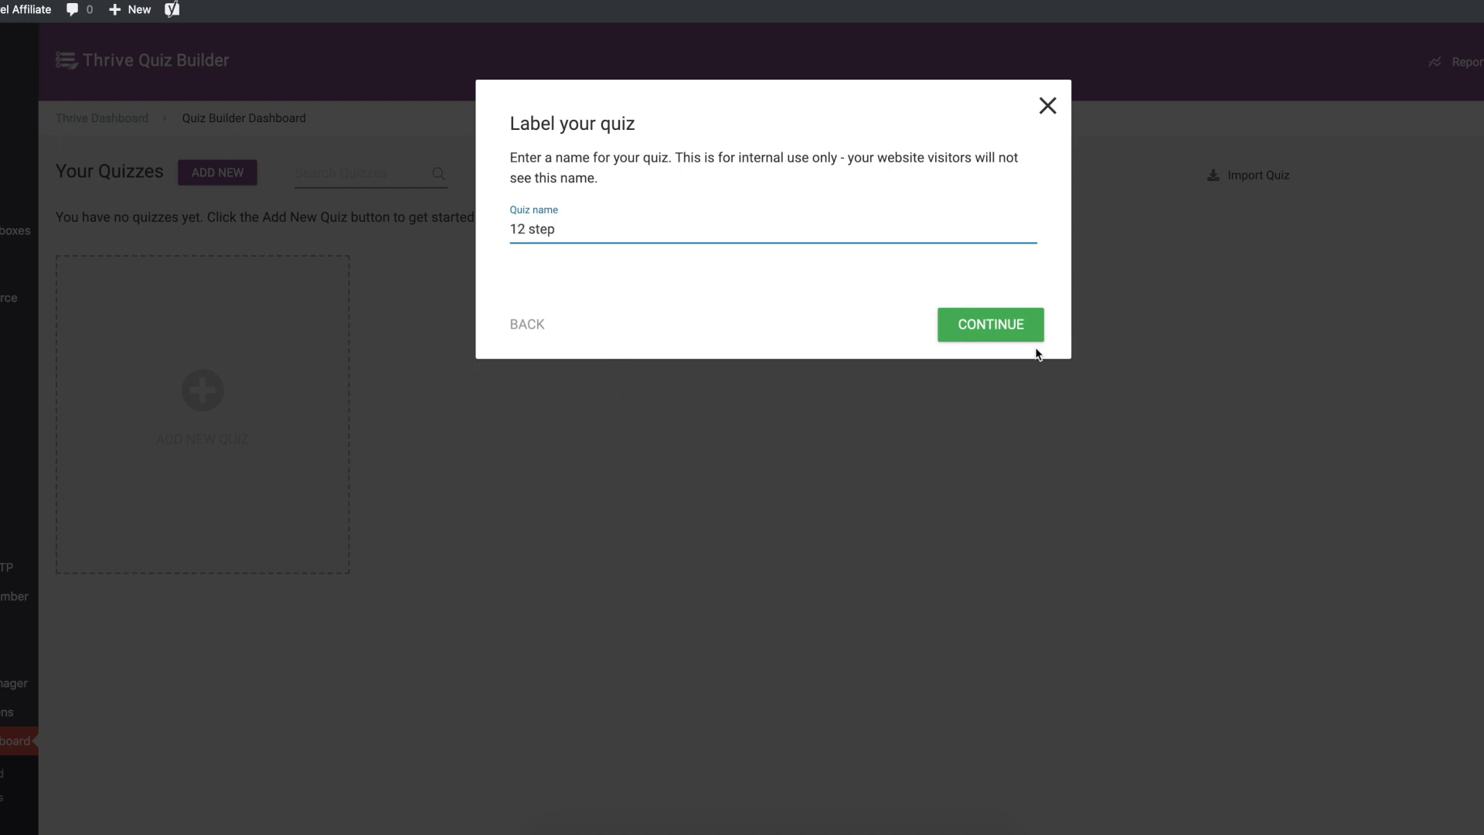
pyautogui.click(988, 319)
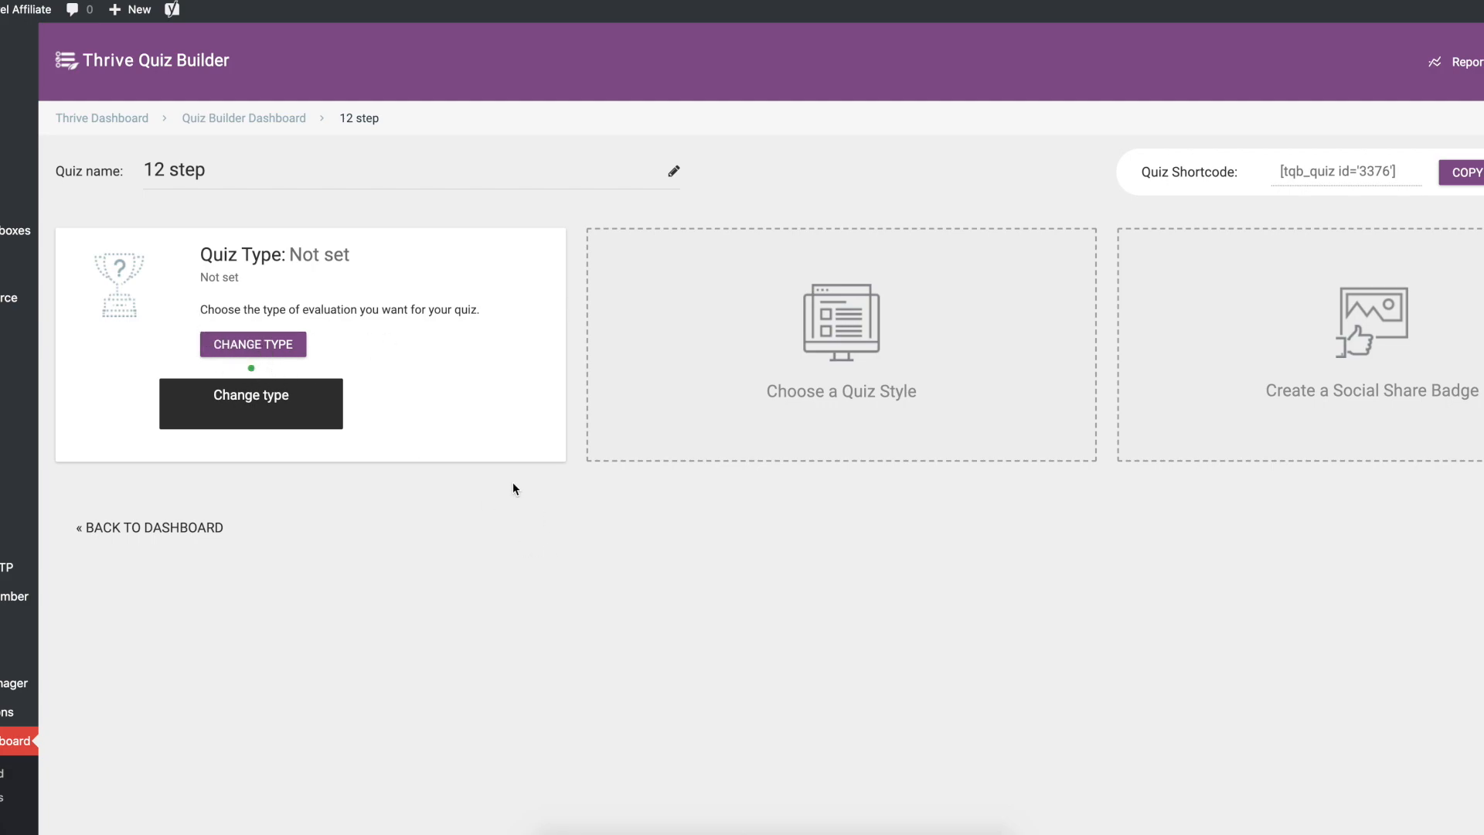
# - Set the quiz evaluation type to Category with the result categories "cat 1" and "cat2", and save the settings
pyautogui.click(280, 356)
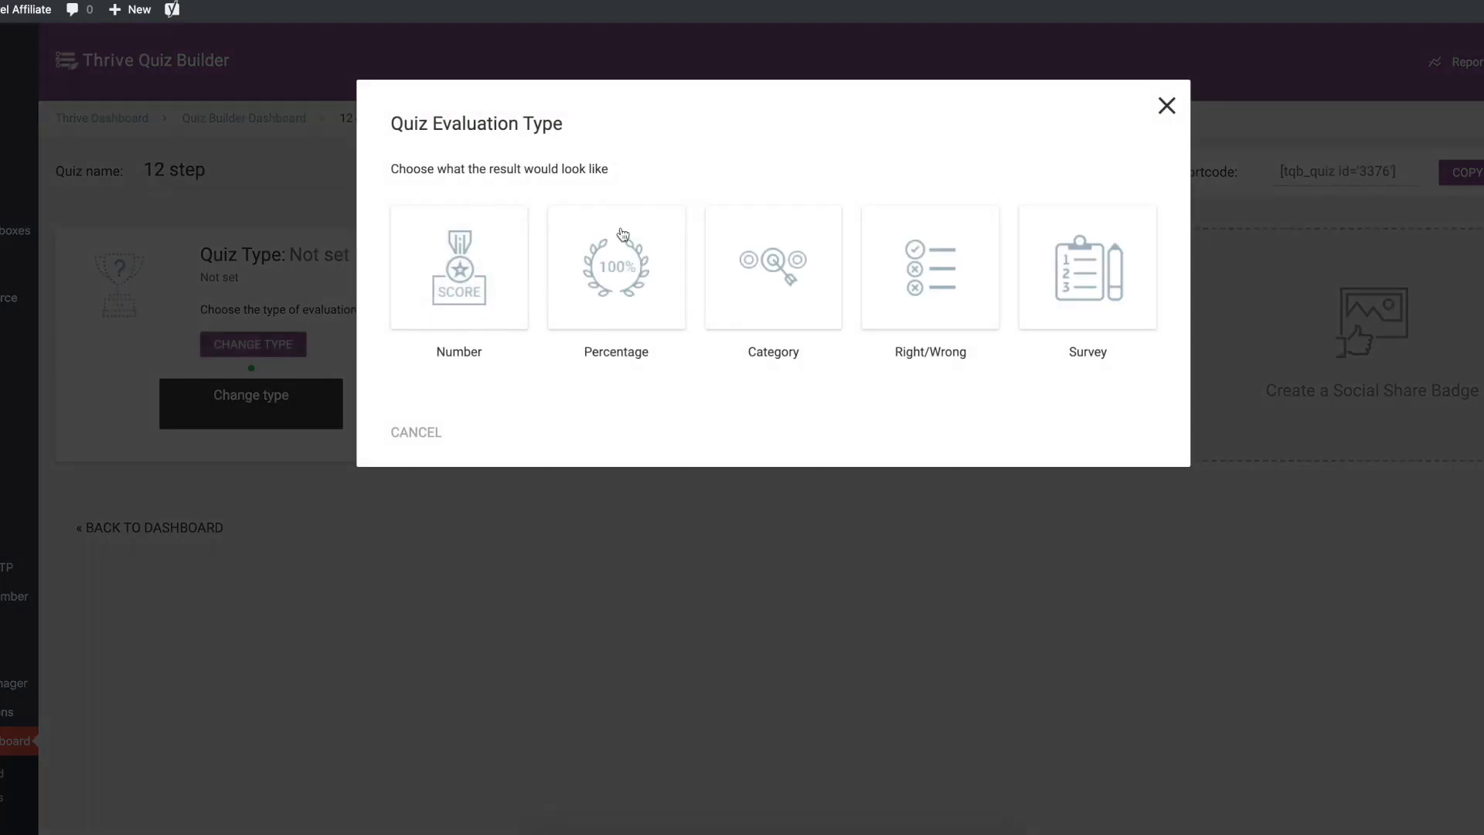
pyautogui.click(753, 300)
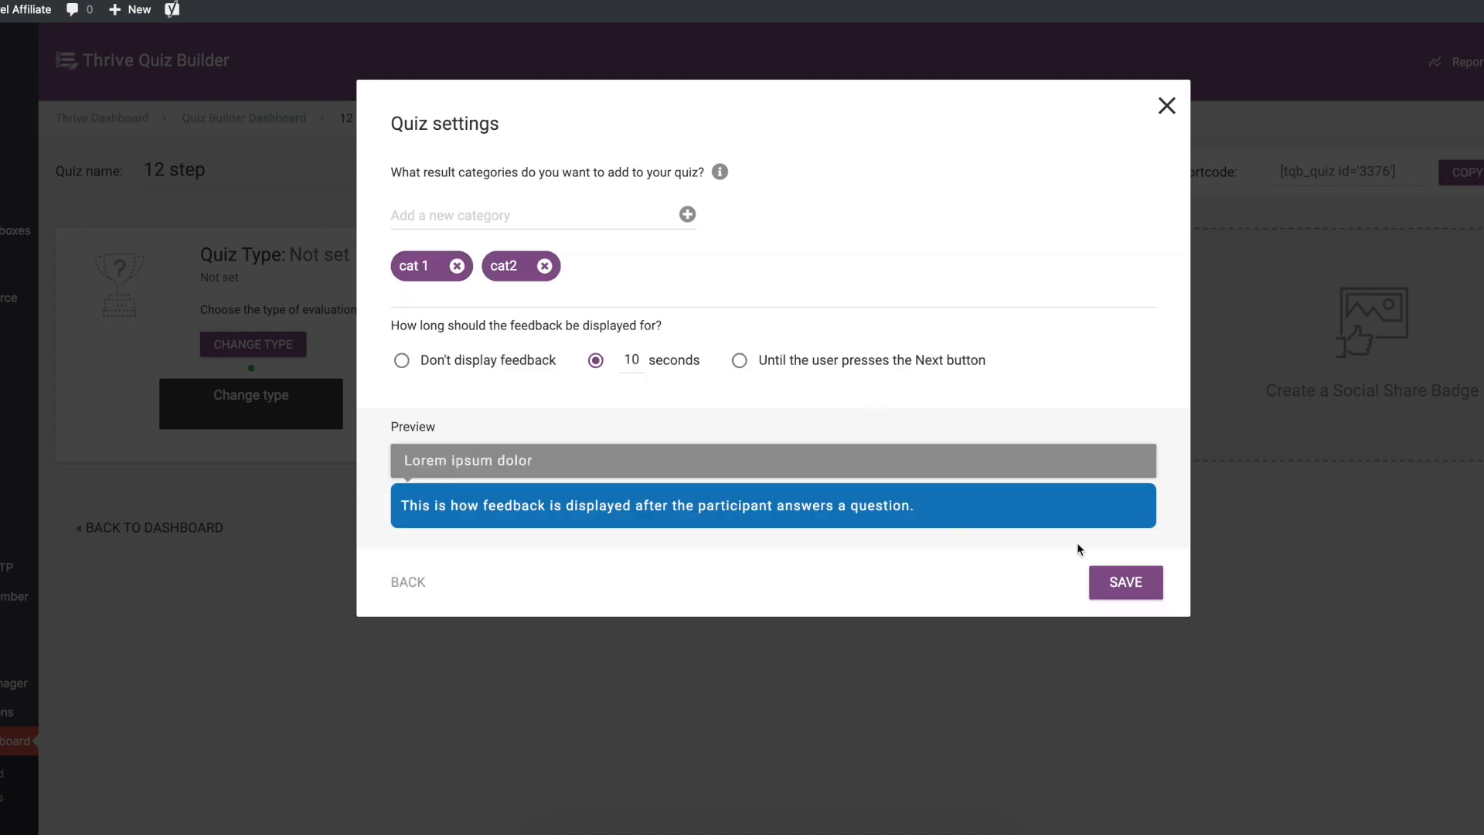
pyautogui.click(1105, 582)
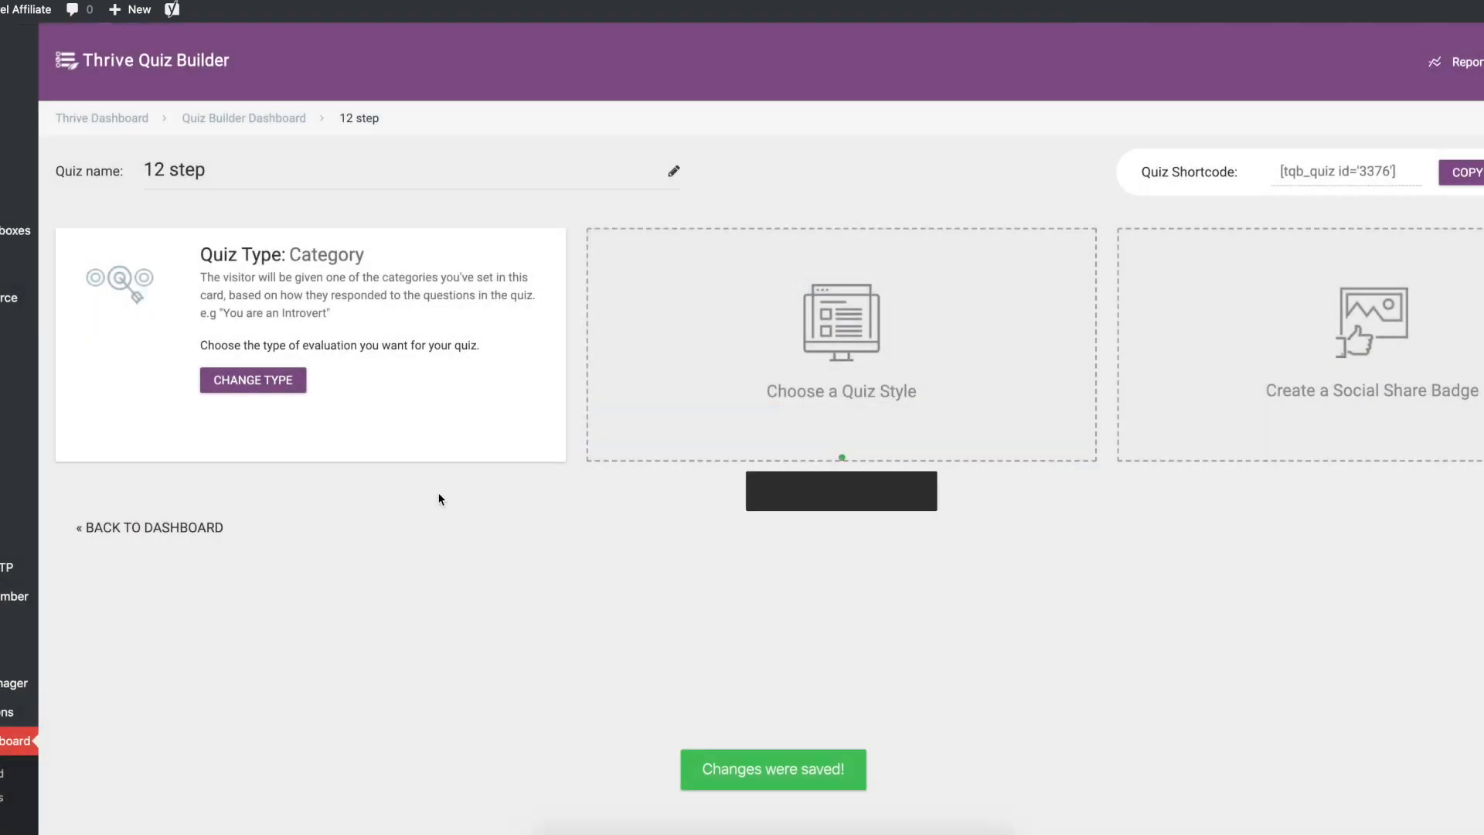
# - Browse the quiz styles and apply the Light Blue style to the quiz
pyautogui.click(817, 397)
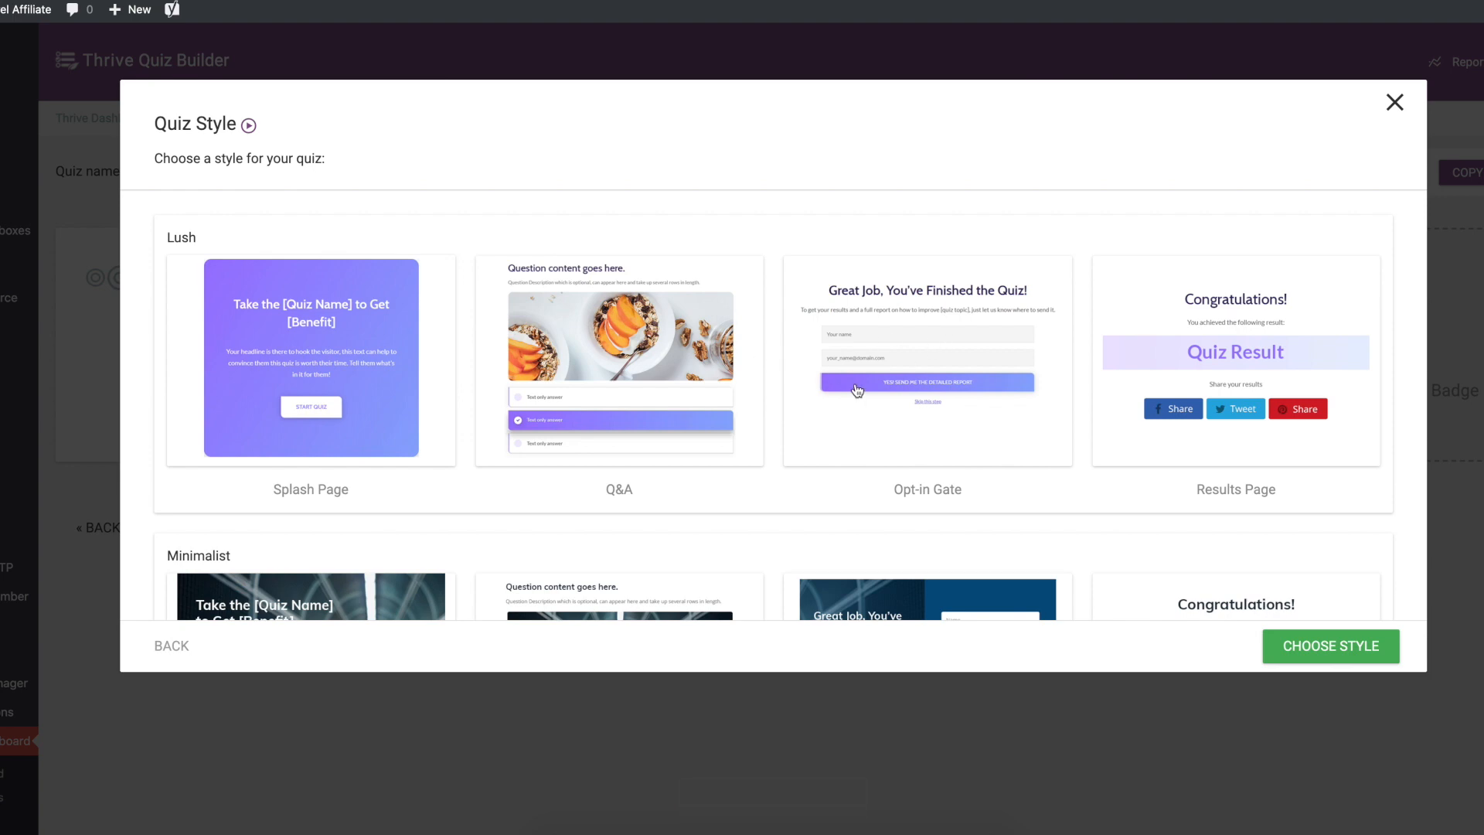
pyautogui.scroll(-10, 773, 394)
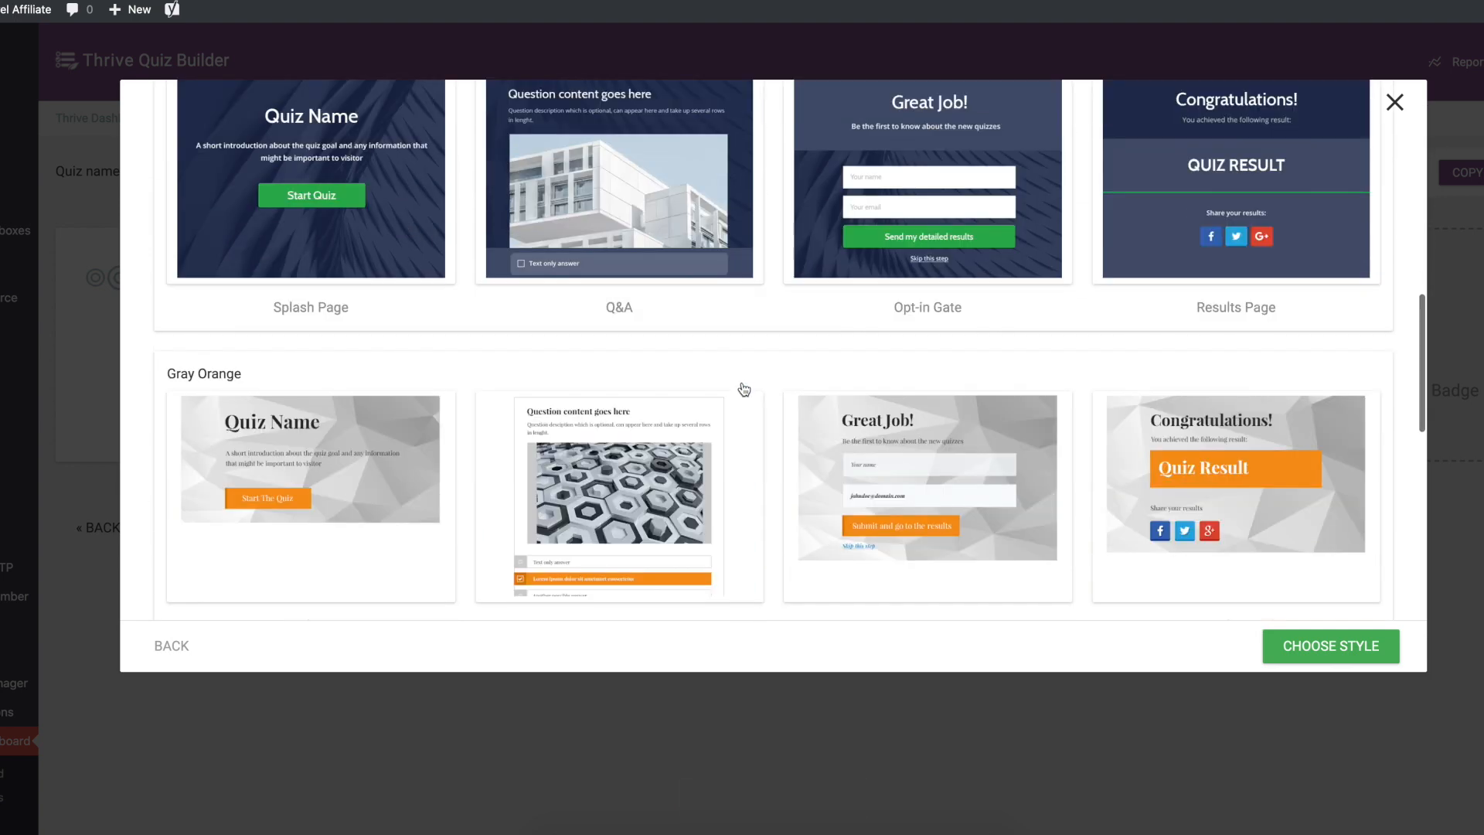
pyautogui.scroll(-8, 745, 389)
pyautogui.click(629, 376)
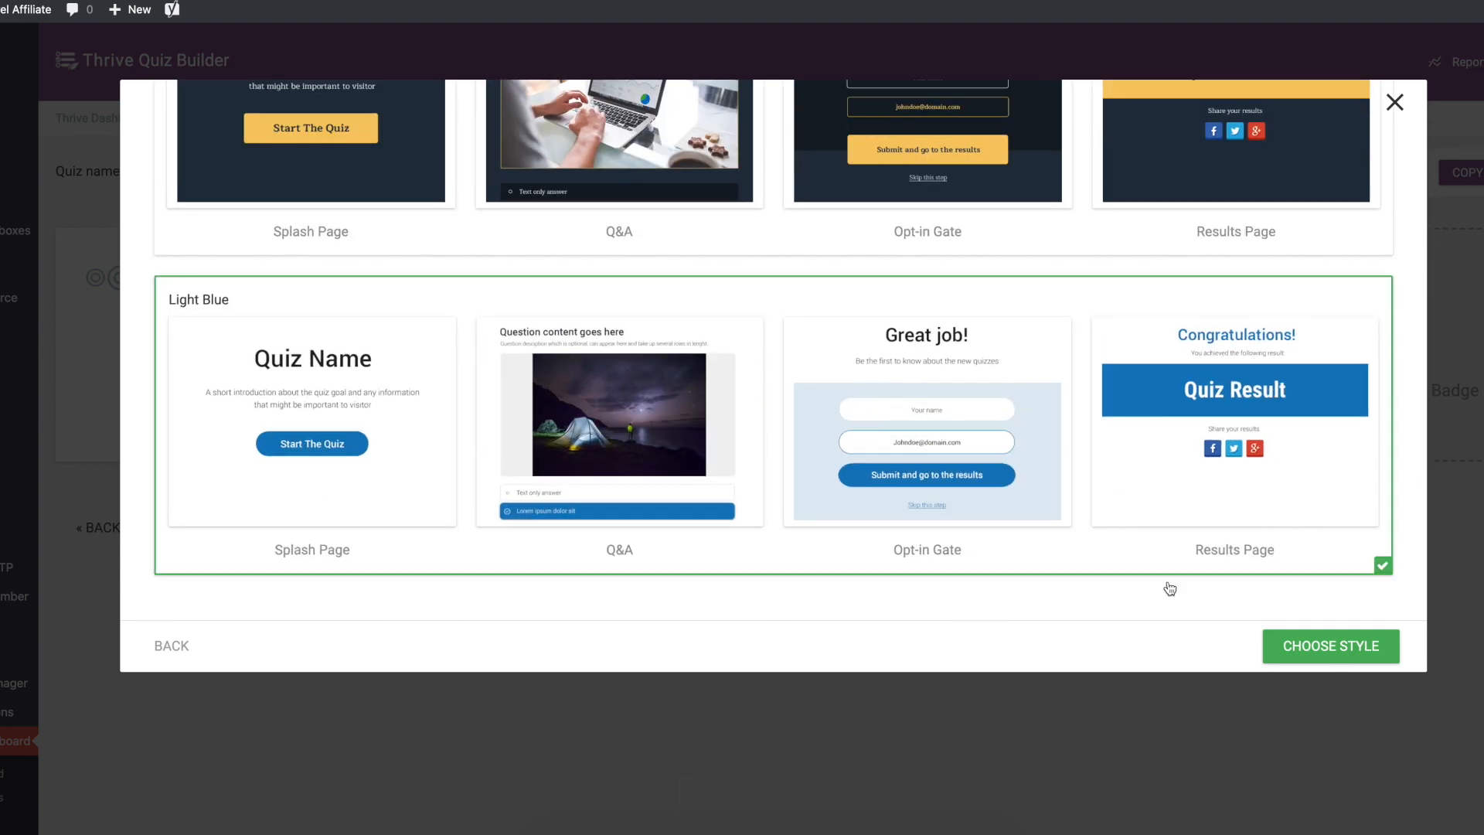
pyautogui.click(1289, 649)
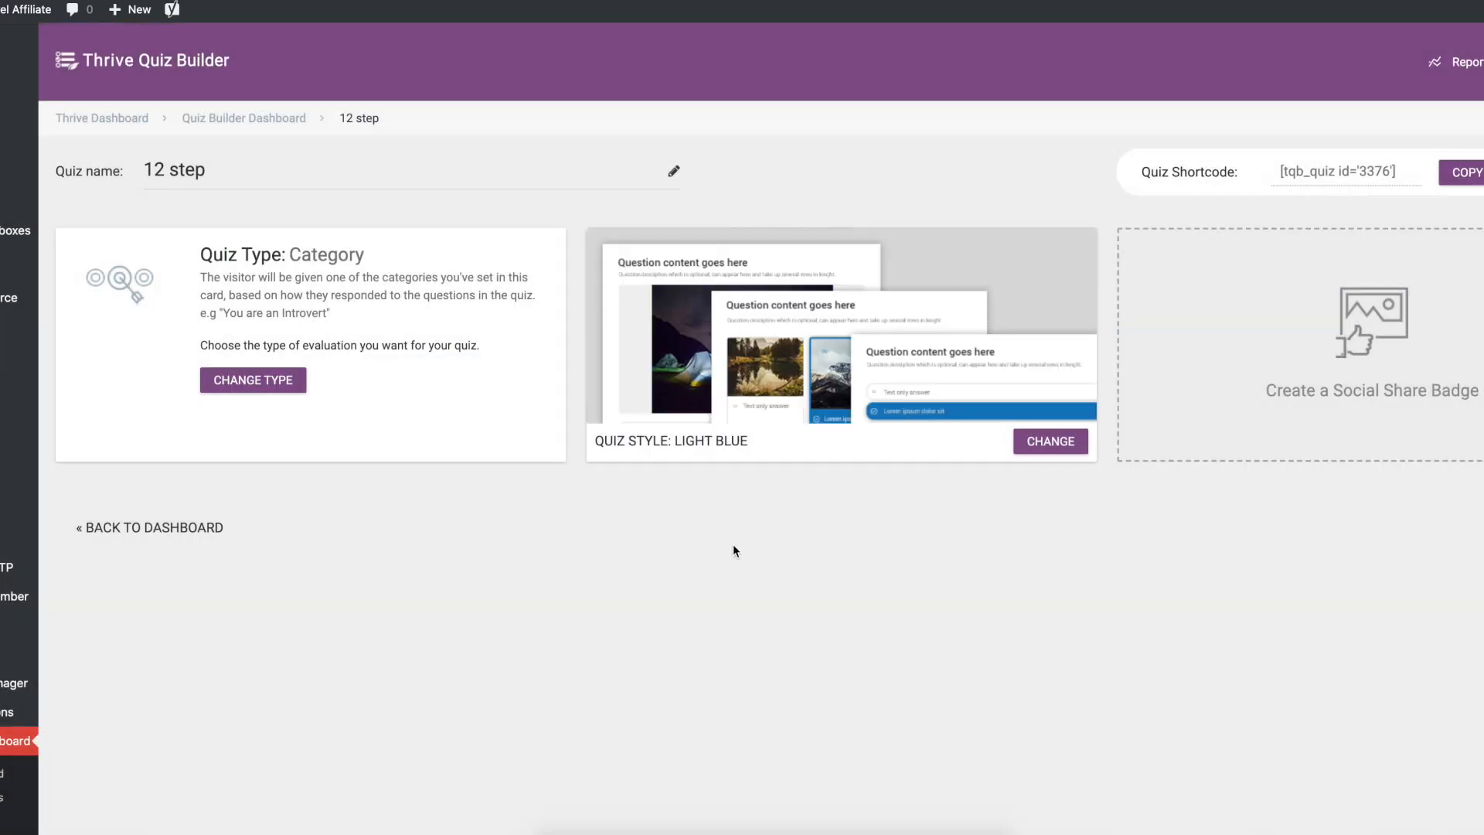
# - Add a Splash Page and an Opt-in Gate to the quiz structure
pyautogui.scroll(-2, 351, 581)
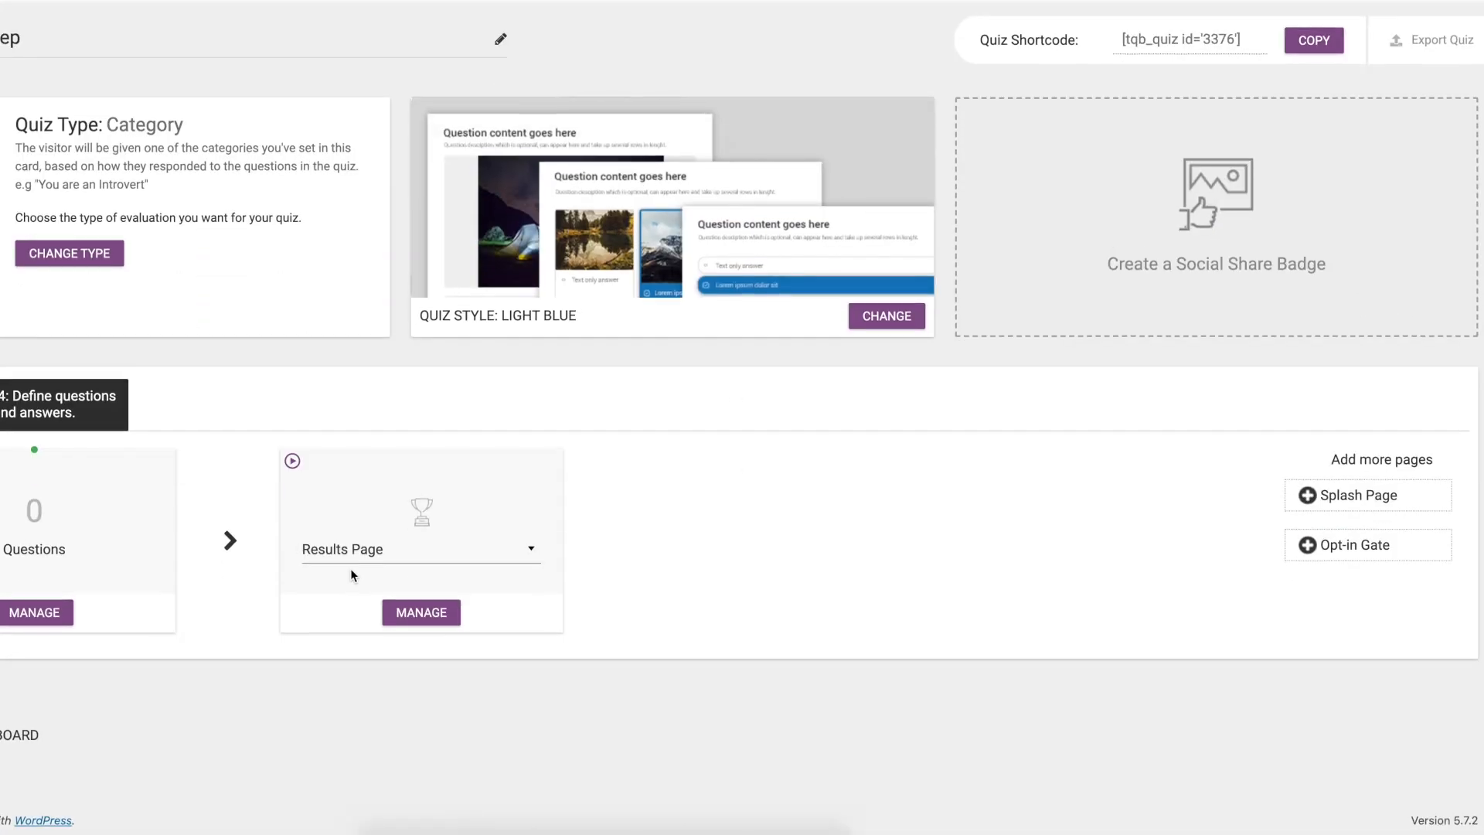
pyautogui.click(1344, 503)
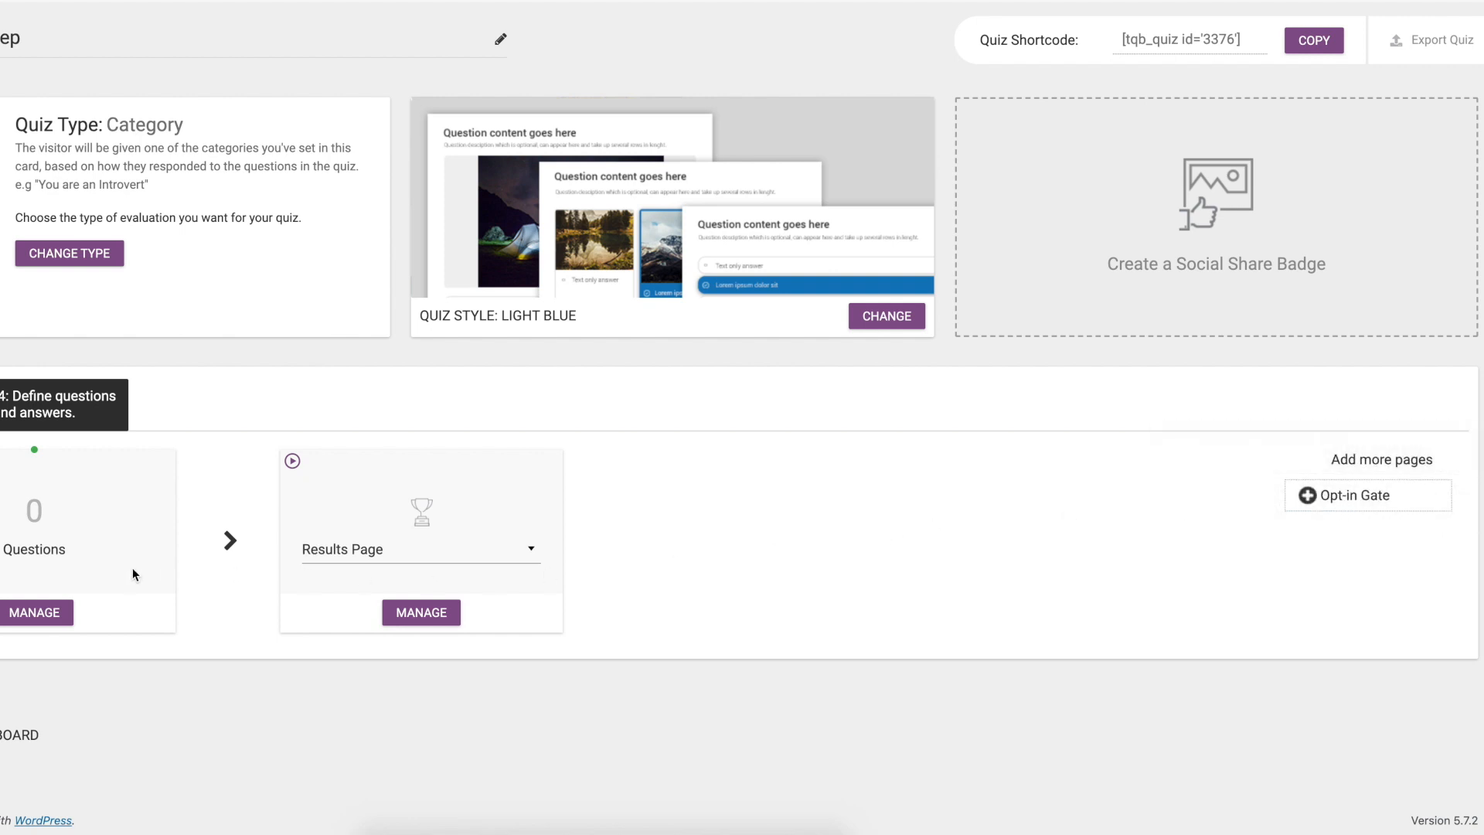
pyautogui.click(1348, 495)
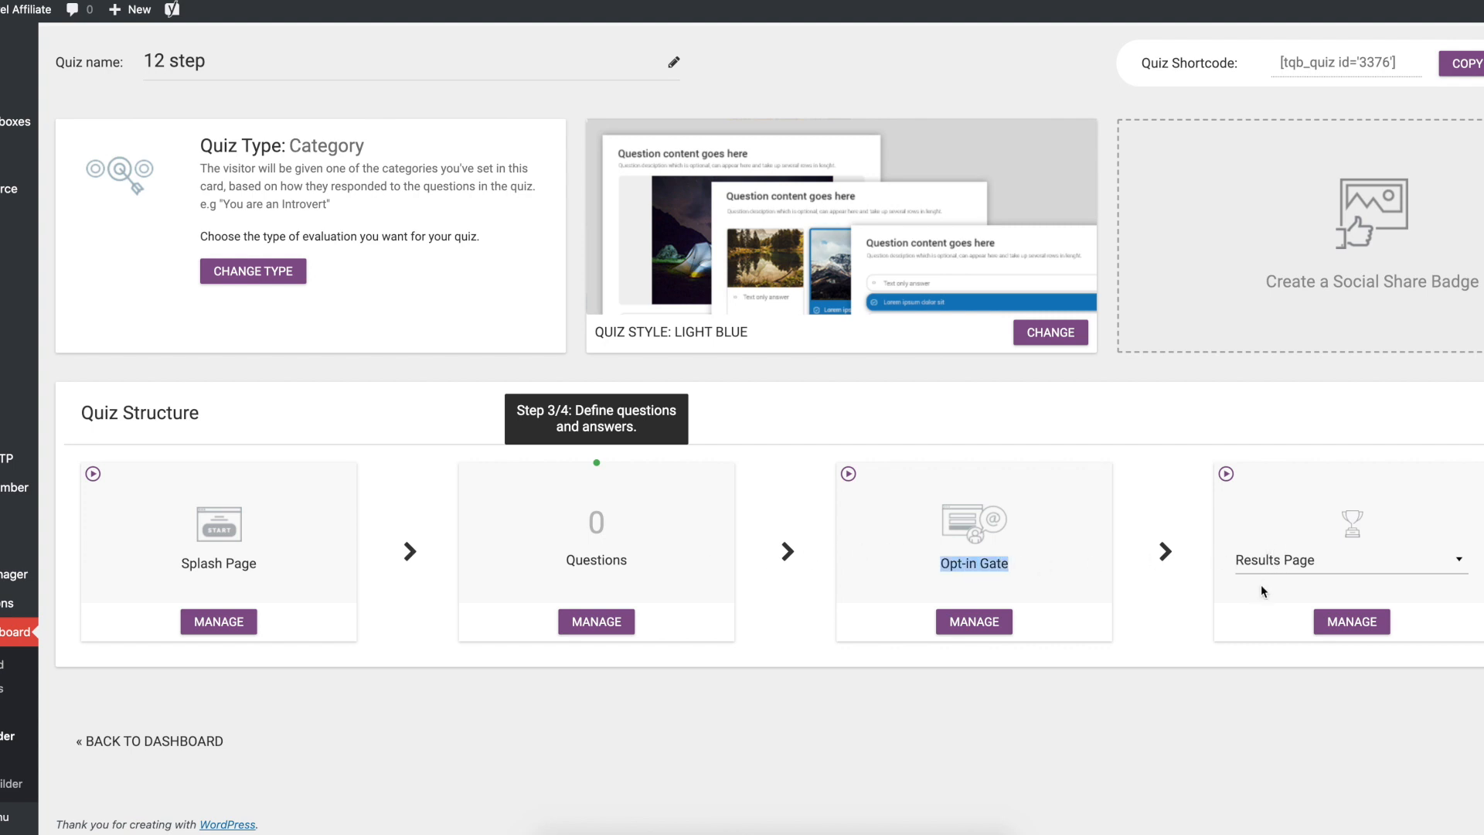
pyautogui.click(1226, 671)
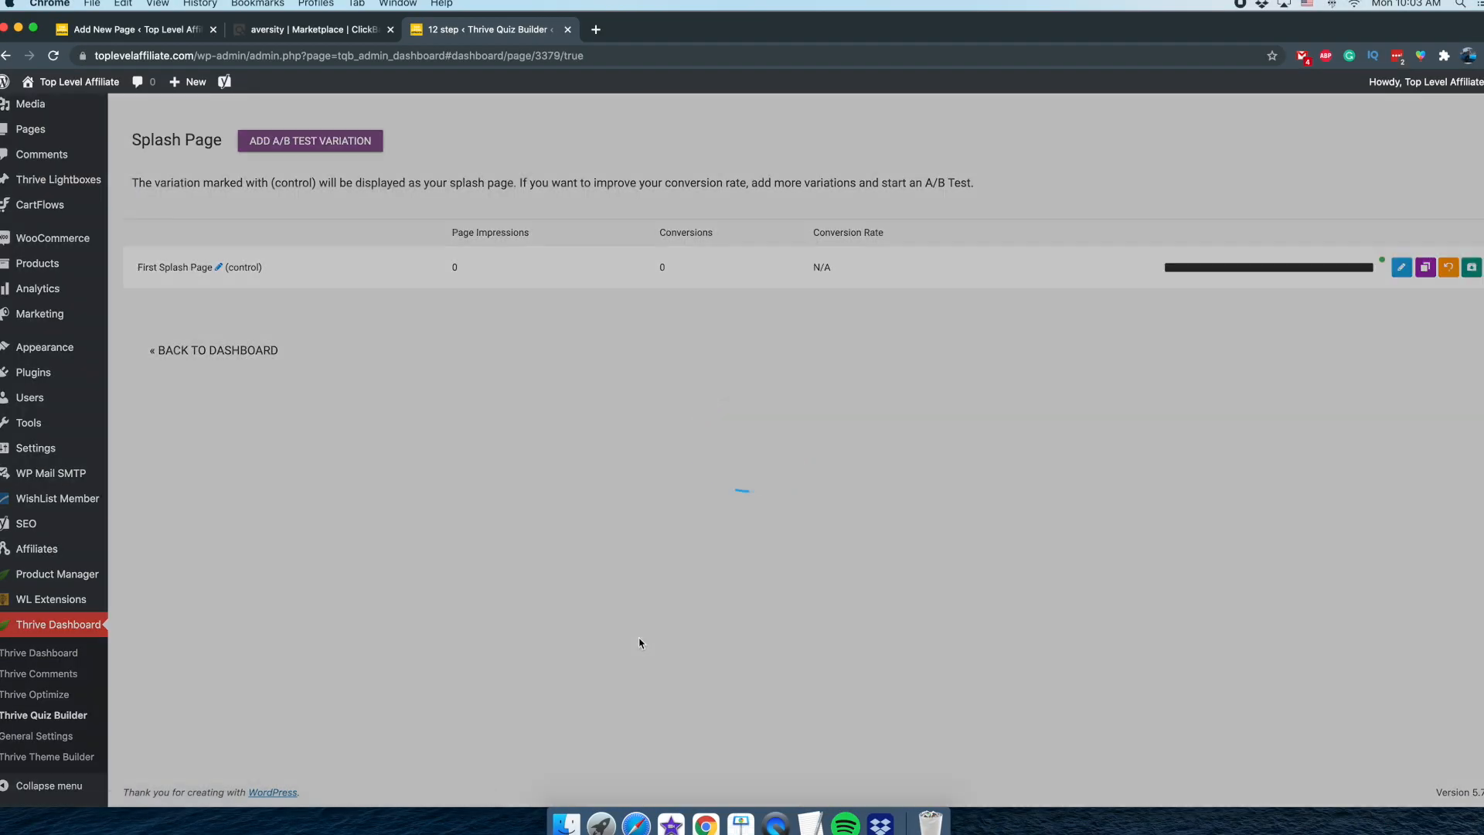
# - Head the splash page "7 Figures Passive Income: How to Do It Right..." and replace its description with an introduction about earning money online
pyautogui.click(795, 241)
pyautogui.tripleClick(836, 202)
pyautogui.write('7 Figures Passive Income: How to Do It Right...')
pyautogui.tripleClick(773, 285)
pyautogui.write('Looking to earn money online without having to sell your soul? This quiz will provide you with the best solution that matches your needs and goals.')
# - Insert an image between the splash page's description and its Start Quiz button
pyautogui.click(1479, 85)
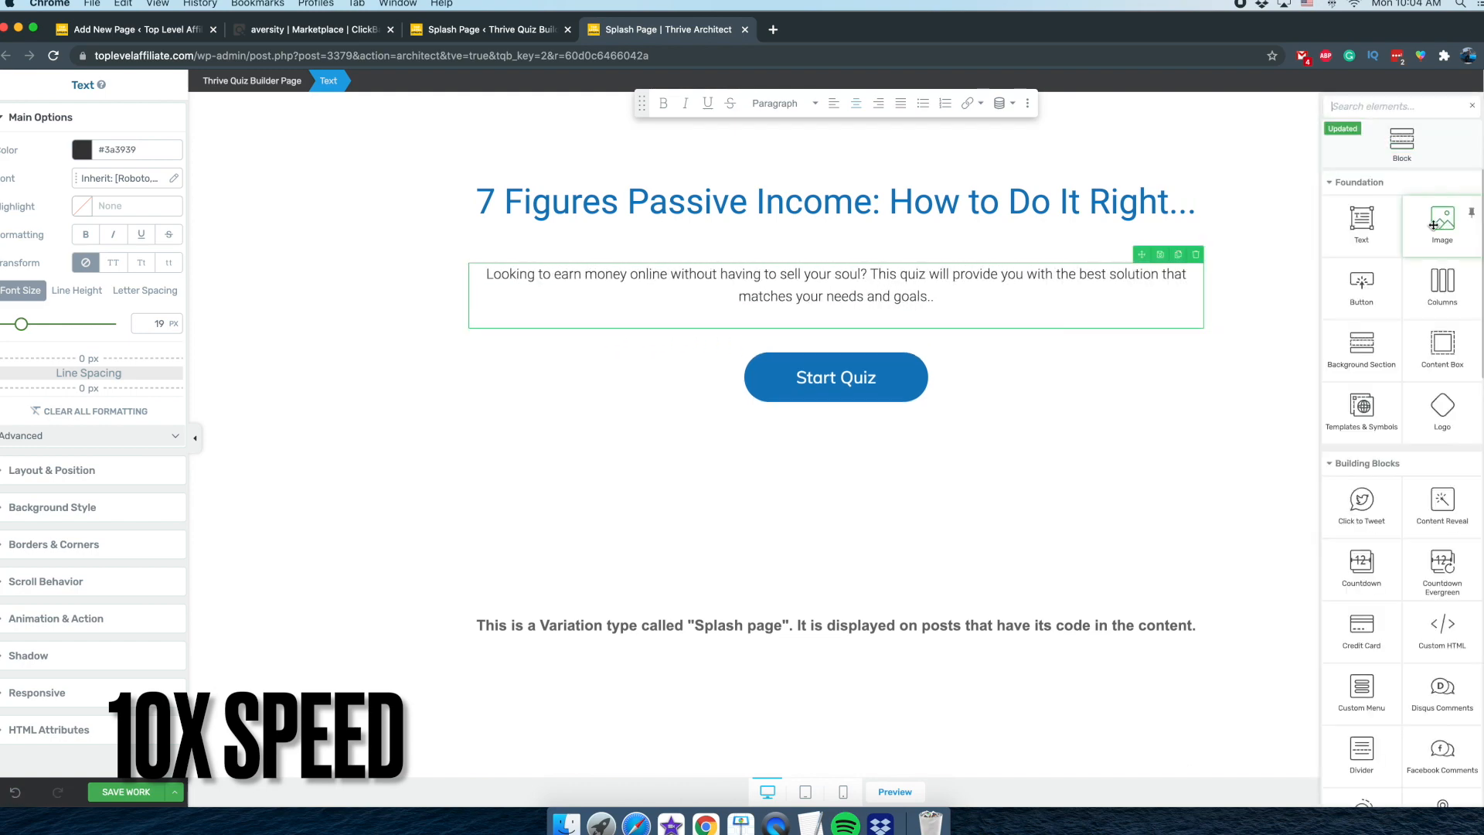
pyautogui.moveTo(1445, 232); pyautogui.dragTo(836, 325)
pyautogui.click(766, 482)
pyautogui.click(1432, 763)
# - Adjust the styling of the splash page's headline and other elements, and save the page
pyautogui.click(836, 201)
pyautogui.click(91, 544)
pyautogui.click(836, 510)
pyautogui.scroll(-3, 836, 541)
pyautogui.click(836, 629)
pyautogui.click(836, 202)
pyautogui.click(836, 533)
pyautogui.click(40, 133)
pyautogui.moveTo(116, 287); pyautogui.dragTo(56, 288)
pyautogui.click(52, 573)
pyautogui.click(141, 511)
pyautogui.click(127, 385)
pyautogui.click(133, 463)
pyautogui.click(134, 632)
pyautogui.click(126, 791)
# - Close the splash page editor, return to the quiz overview and open the Opt-in Gate for editing in Thrive Architect
pyautogui.click(745, 29)
pyautogui.click(215, 348)
pyautogui.click(598, 383)
pyautogui.click(1401, 301)
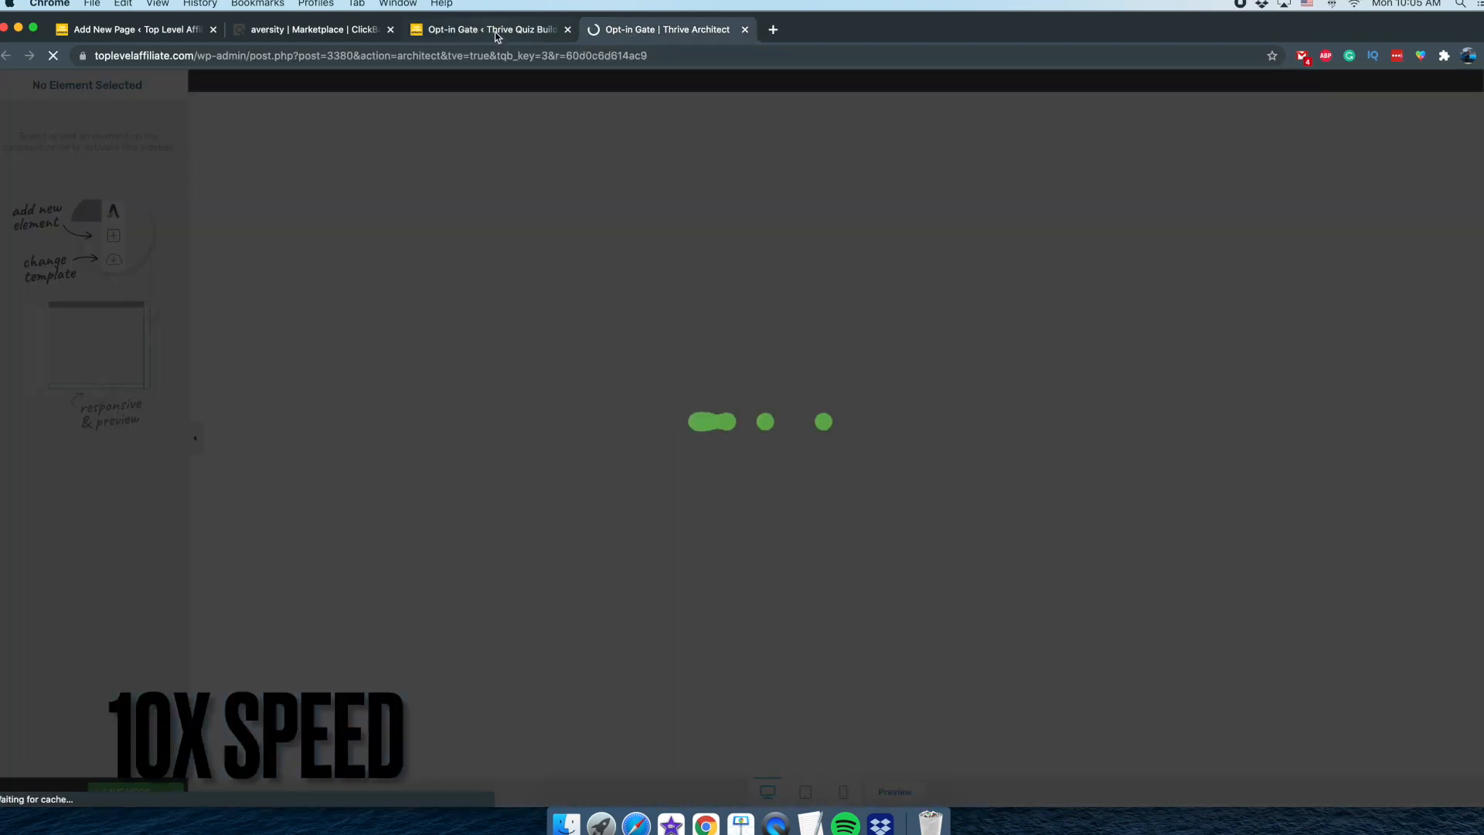
# - Replace the opt-in headline with "Congratulations! We found the right passive income business for you... Enter your name and email below for instant access"
pyautogui.press('super+t')
pyautogui.press('super+w')
pyautogui.tripleClick(836, 199)
pyautogui.write('congratulations')
pyautogui.moveTo(783, 199); pyautogui.dragTo(756, 200)
pyautogui.write('C')
pyautogui.click(906, 200)
pyautogui.write('! We found the right')
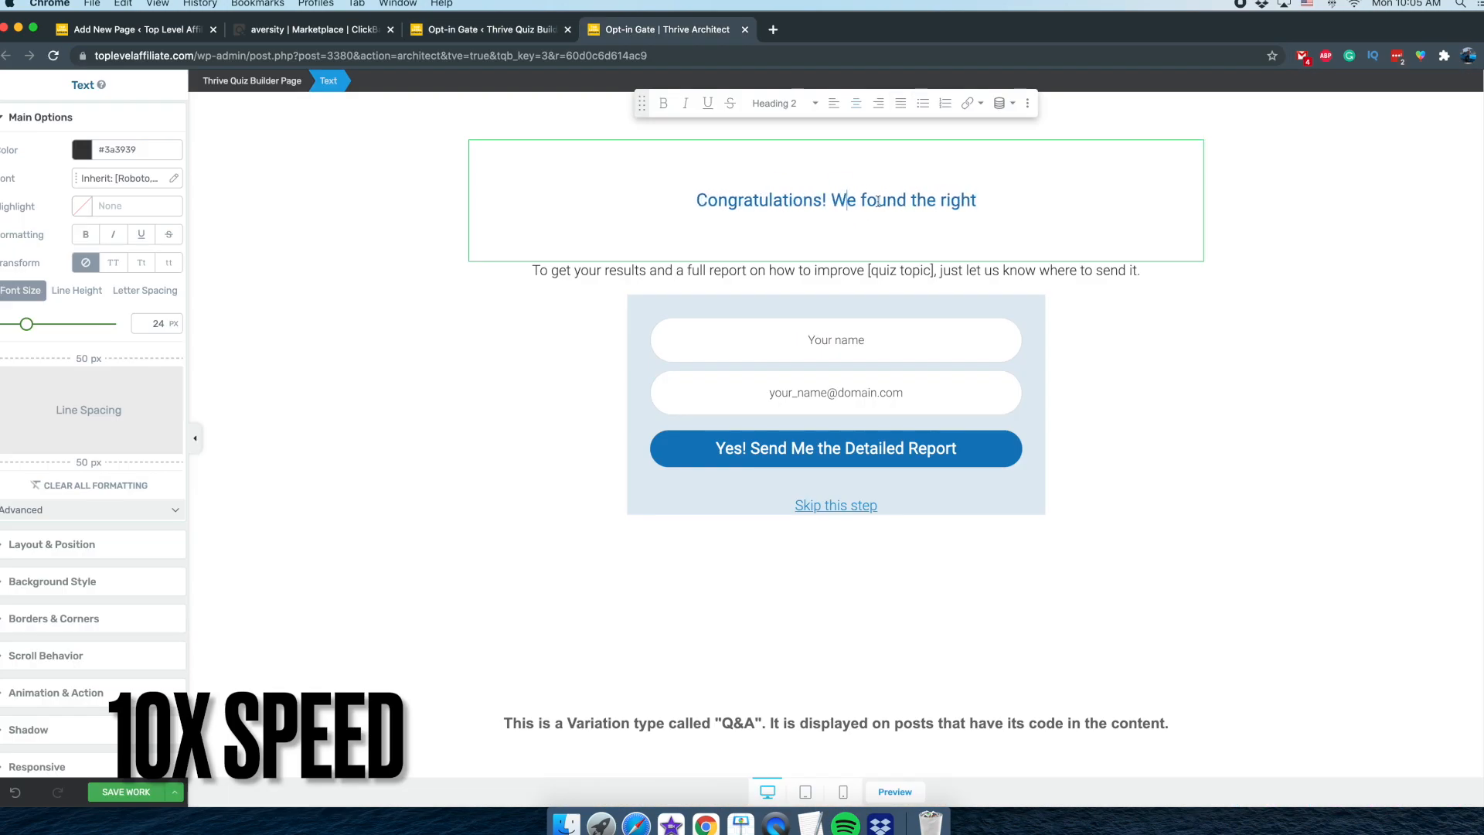
pyautogui.write(' business for you... Enter your name and email below to')
pyautogui.press('BackSpace')
pyautogui.press('BackSpace')
pyautogui.write('for instant access')
pyautogui.click(759, 201)
pyautogui.write('passive income')
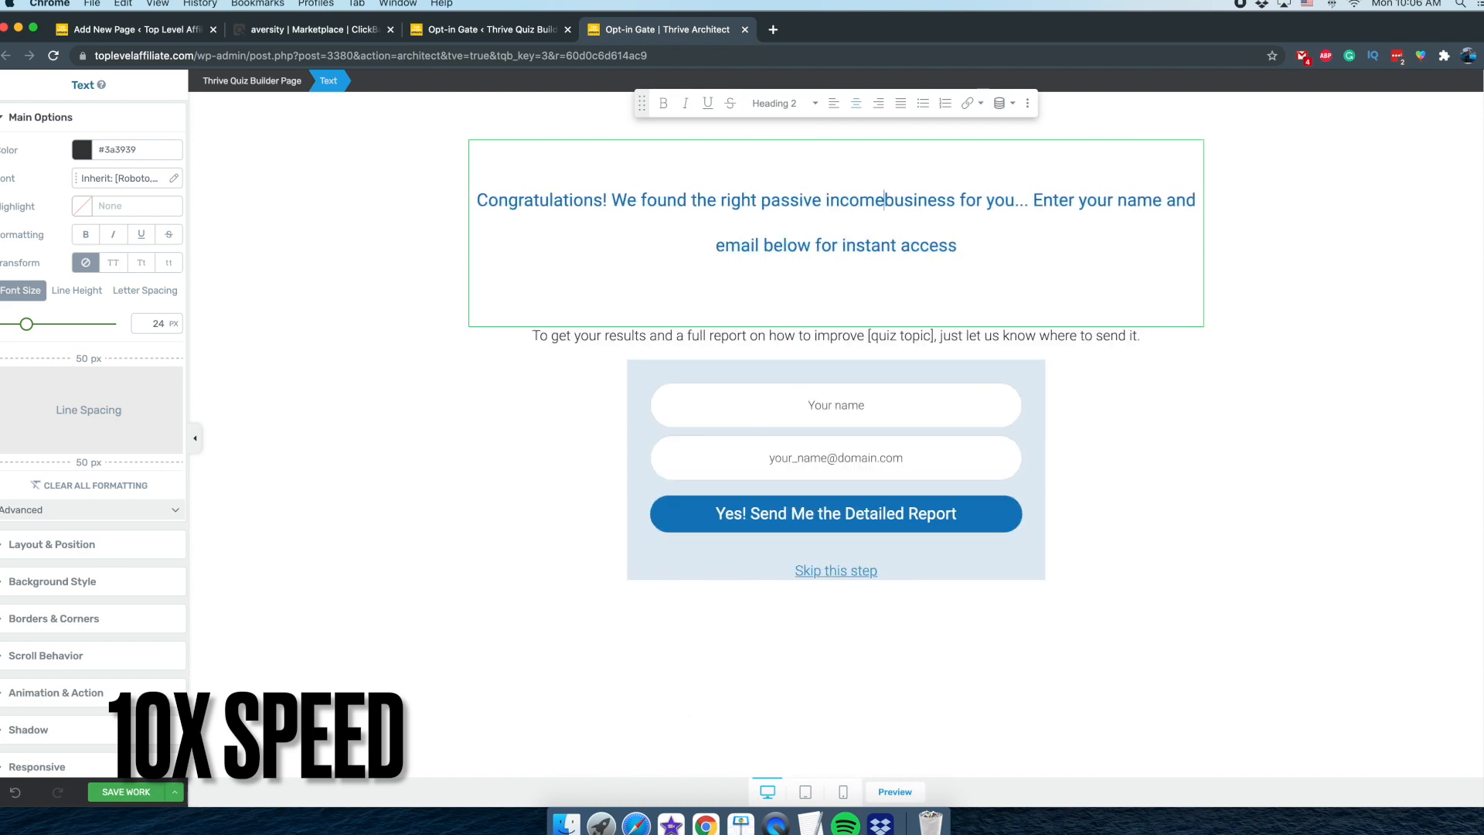
# - Enlarge the opt-in headline's text and delete the description line and the Skip this step link
pyautogui.moveTo(26, 324); pyautogui.dragTo(43, 323)
pyautogui.click(836, 381)
pyautogui.click(778, 245)
pyautogui.click(381, 275)
pyautogui.click(861, 599)
pyautogui.press('BackSpace')
# - Connect the opt-in form to AWeber with the mailing list TLAN- 4KAM and the tag 12stepquiz
pyautogui.click(836, 484)
pyautogui.click(46, 157)
pyautogui.click(127, 218)
pyautogui.click(88, 330)
pyautogui.click(105, 545)
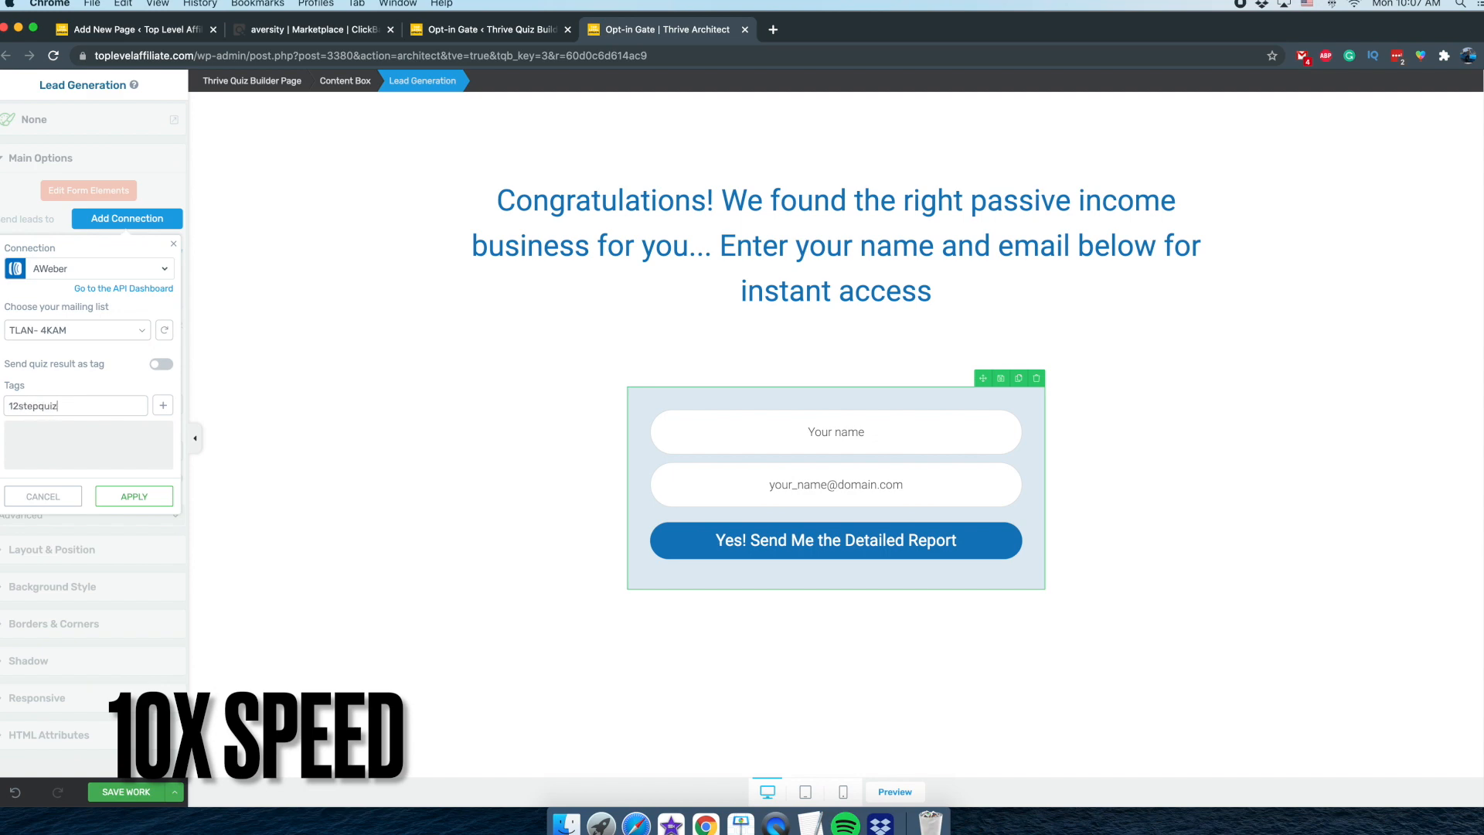
pyautogui.click(162, 405)
pyautogui.click(133, 496)
# - Change the opt-in form's submit button text to "Yes, Show Me Now!" and finish editing the form
pyautogui.click(89, 191)
pyautogui.moveTo(748, 540); pyautogui.dragTo(962, 540)
pyautogui.write('Show Me Now!')
pyautogui.click(798, 540)
pyautogui.press('BackSpace')
pyautogui.press('BackSpace')
pyautogui.write(',')
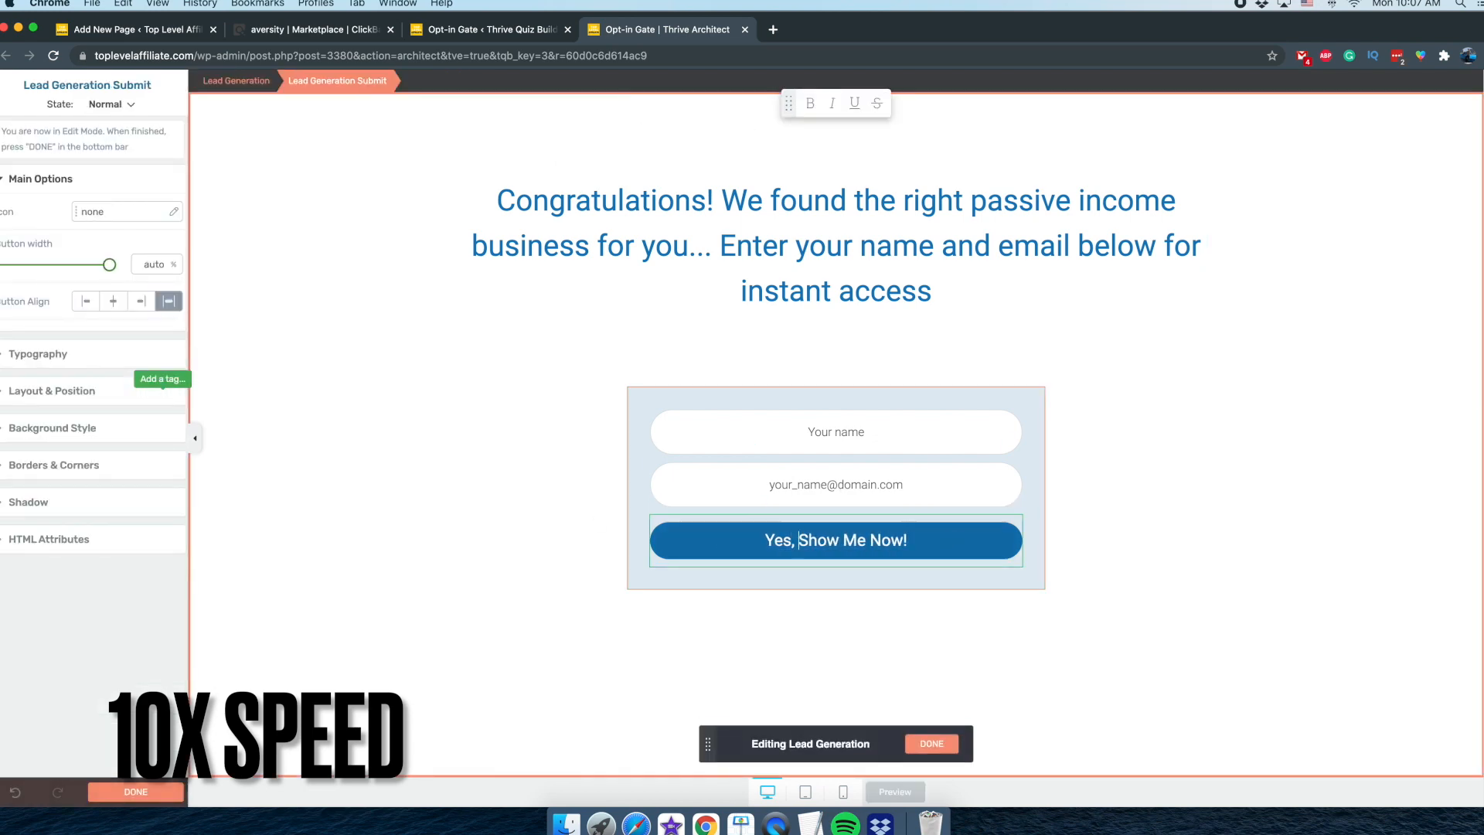
pyautogui.click(931, 743)
# - Apply the remaining settings of the opt-in form and save the Opt-in Gate page
pyautogui.click(170, 336)
pyautogui.doubleClick(111, 405)
pyautogui.click(134, 526)
pyautogui.click(126, 792)
# - Close the Opt-in Gate editor, return to the quiz overview and open the Results Page for editing in Thrive Architect
pyautogui.click(745, 30)
pyautogui.click(333, 128)
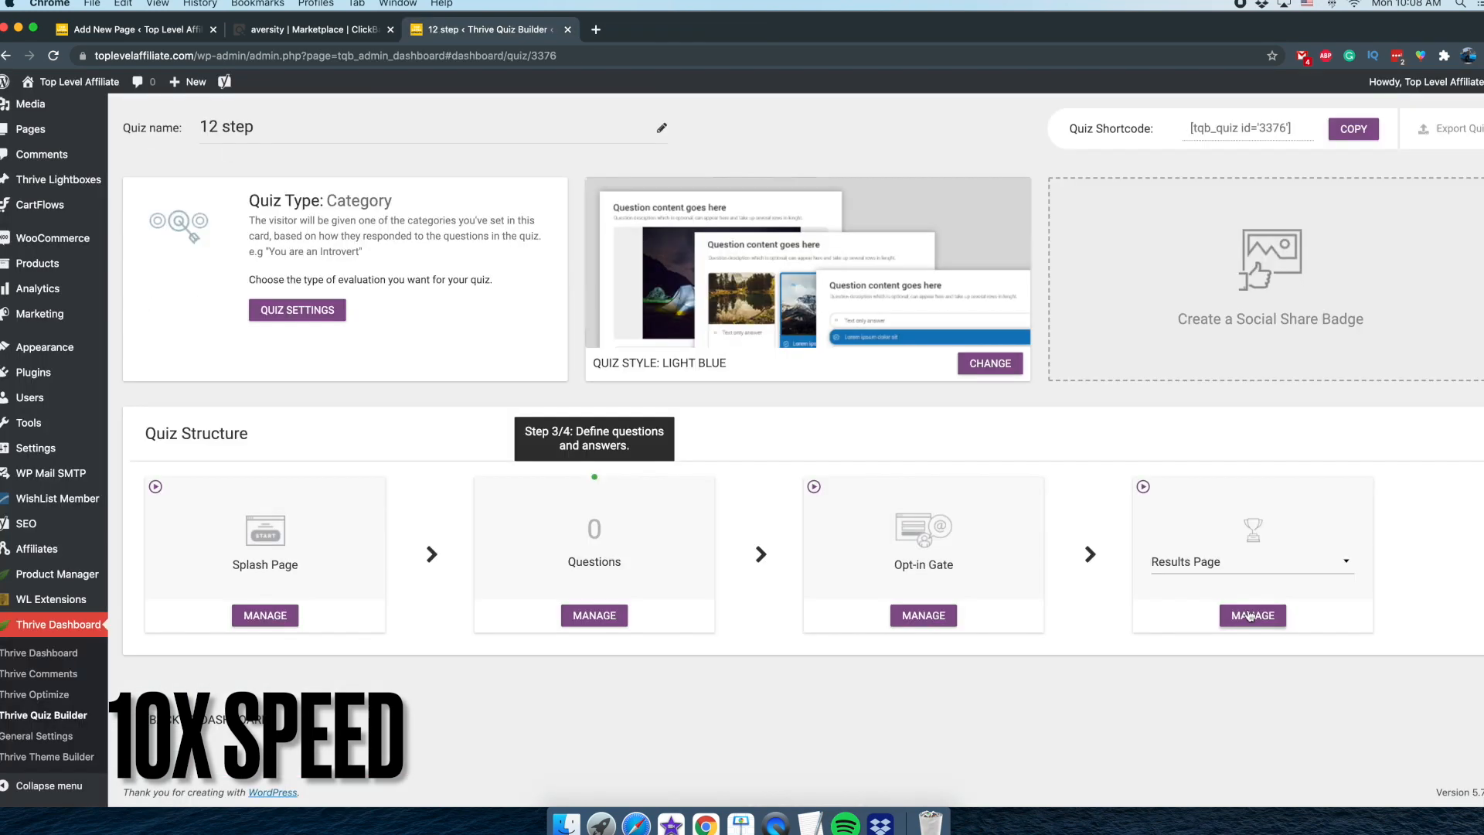
pyautogui.click(1250, 615)
pyautogui.click(1281, 302)
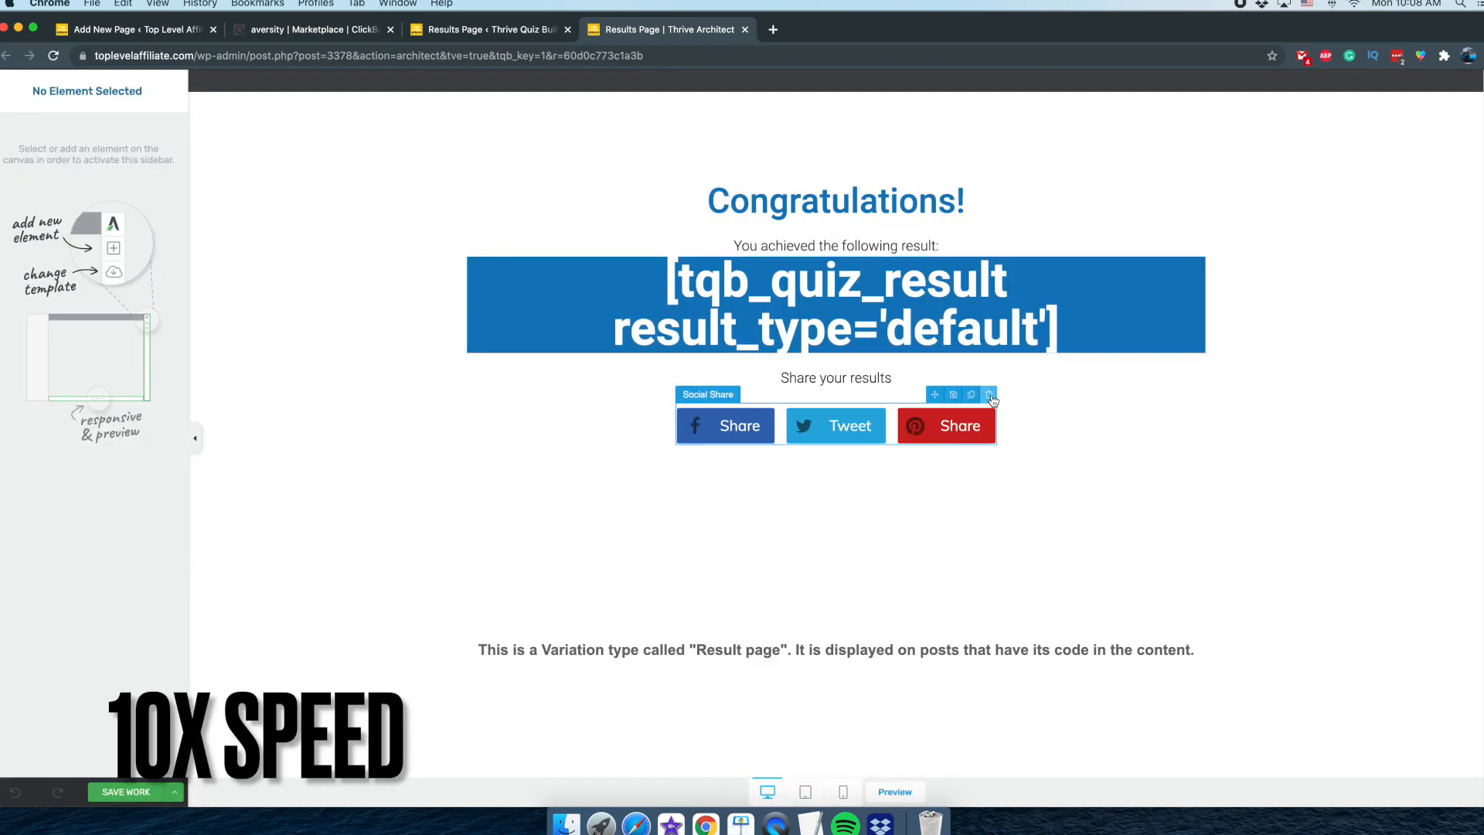
# - Change the results headline to "The Best Business For You Is:" and delete the social share, its caption, the intro line and the quiz result block
pyautogui.click(988, 395)
pyautogui.click(1199, 359)
pyautogui.click(980, 202)
pyautogui.moveTo(980, 203); pyautogui.dragTo(635, 203)
pyautogui.write('The Best Business For You Is:')
pyautogui.click(835, 264)
pyautogui.click(1199, 248)
pyautogui.tripleClick(835, 306)
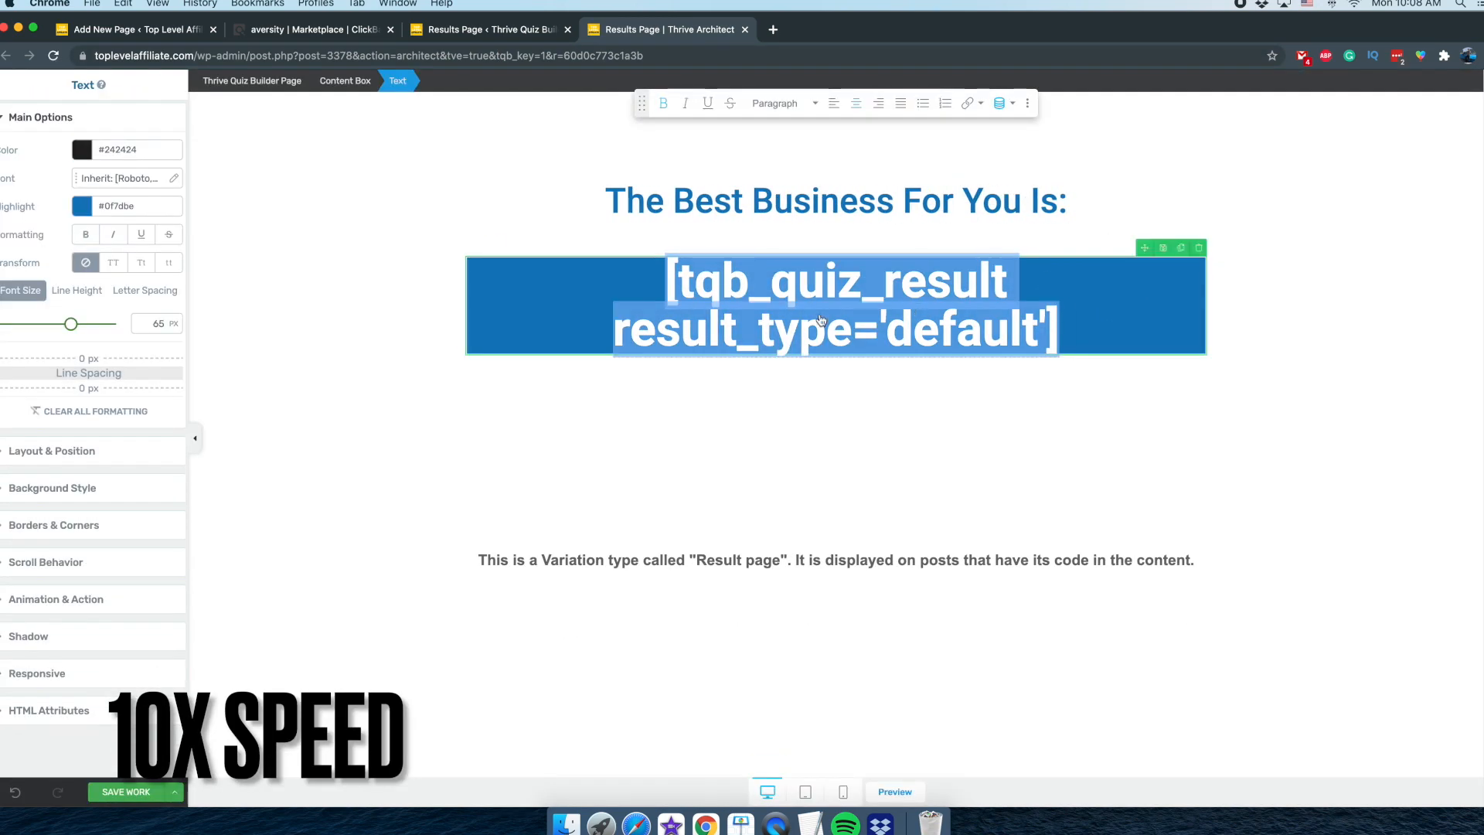
pyautogui.click(1199, 248)
# - Add "The 12 Step Business System." in black as a second line of the results headline
pyautogui.click(1102, 211)
pyautogui.press('Return')
pyautogui.write('The 12 Step Business System.')
pyautogui.tripleClick(835, 282)
pyautogui.click(82, 149)
pyautogui.click(1089, 300)
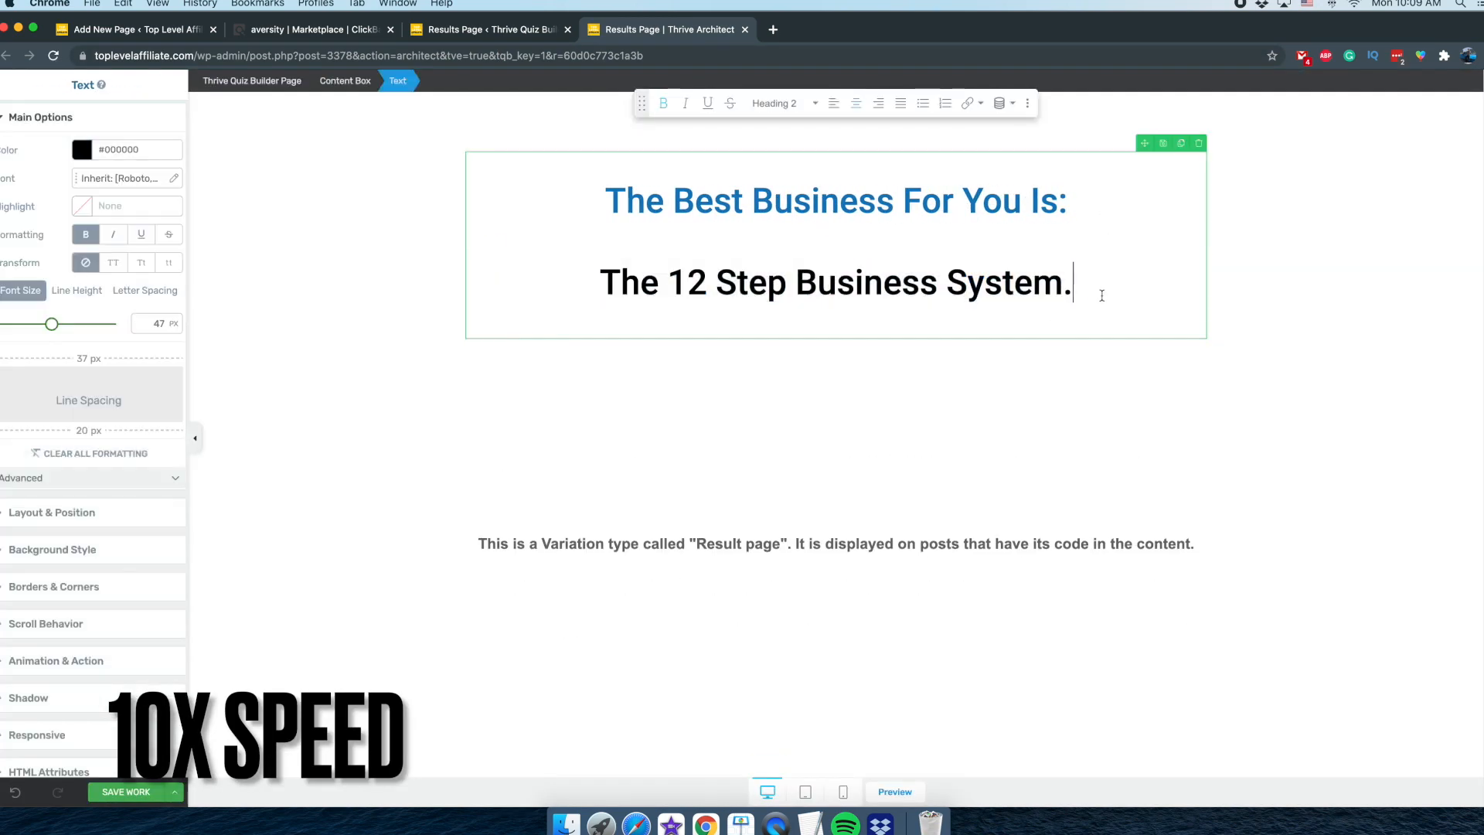
# - Add a paragraph under the headline about the business model saving time and money, ending with "Click the button below to access the business."
pyautogui.click(1472, 116)
pyautogui.moveTo(1364, 201); pyautogui.dragTo(835, 337)
pyautogui.write('This business model will allow you to save time, and')
pyautogui.write(' money while building your business and build a fully scalable passive income business. Pleas')
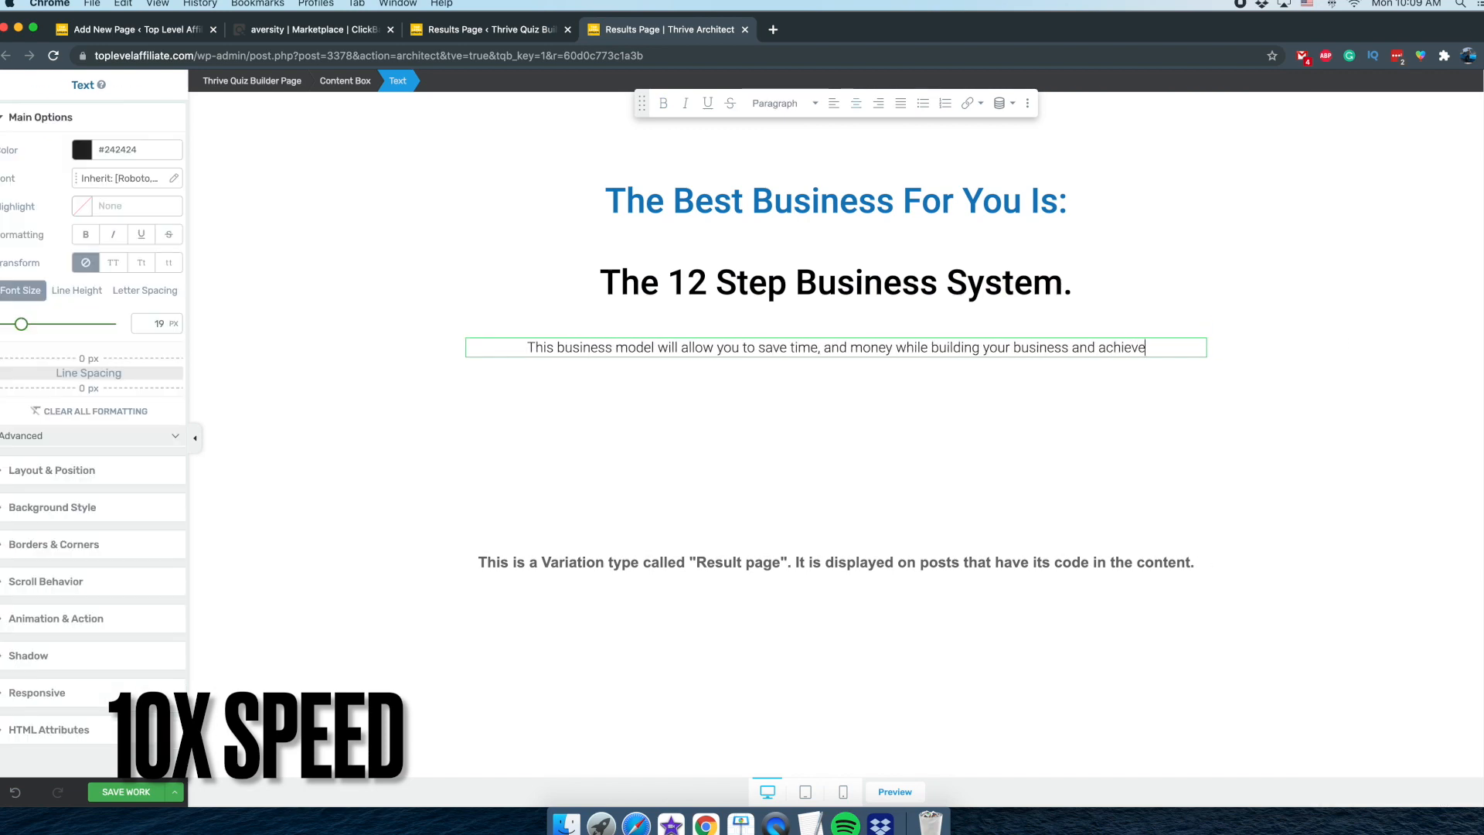
pyautogui.press('BackSpace')
pyautogui.press('BackSpace')
pyautogui.press('BackSpace')
pyautogui.press('BackSpace')
pyautogui.press('BackSpace')
pyautogui.write('Click the button below to access the business.')
# - Remove the line break in the results headline so "The 12 Step Business System." continues directly after "Is:"
pyautogui.click(835, 241)
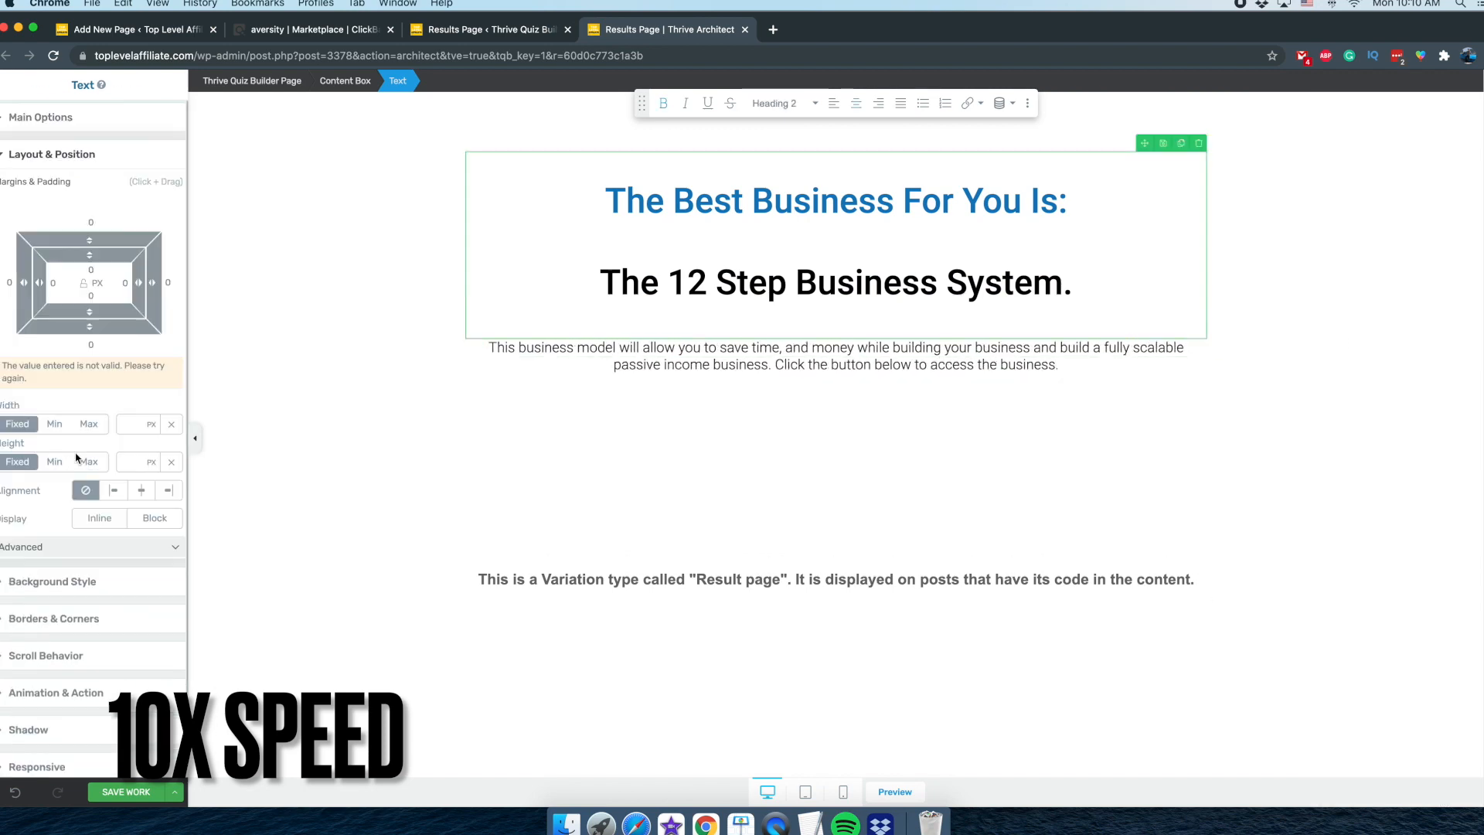
pyautogui.click(69, 516)
pyautogui.click(601, 282)
pyautogui.press('BackSpace')
pyautogui.press('BackSpace')
pyautogui.click(1472, 116)
pyautogui.moveTo(1407, 201); pyautogui.dragTo(930, 329)
pyautogui.click(438, 264)
pyautogui.click(1432, 762)
pyautogui.press('Delete')
# - Insert the picture of hands holding dollar bills below the paragraph on the results page
pyautogui.click(1472, 116)
pyautogui.moveTo(1425, 229); pyautogui.dragTo(739, 359)
pyautogui.click(875, 592)
pyautogui.click(1432, 763)
pyautogui.click(809, 823)
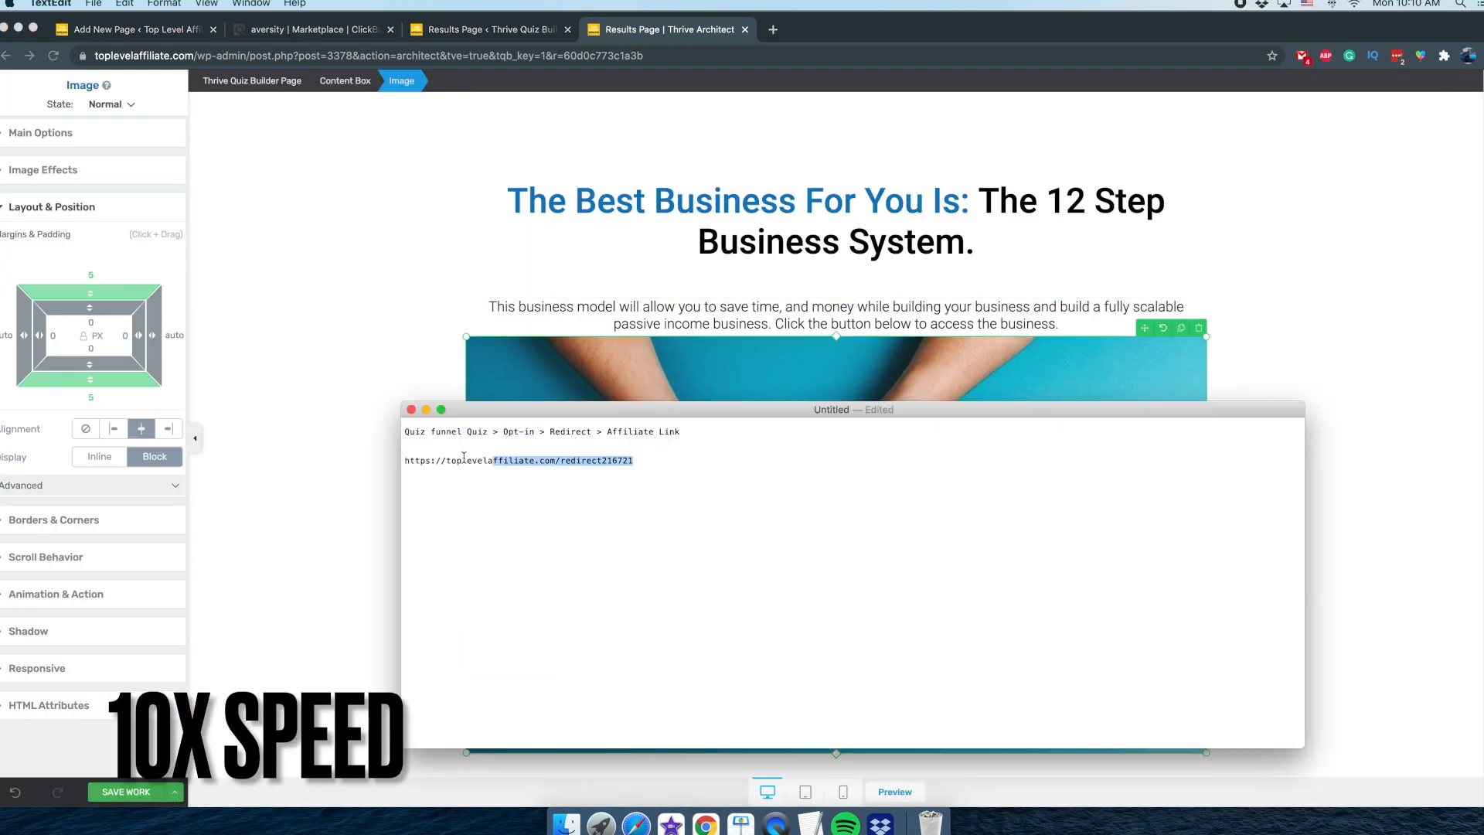
pyautogui.click(40, 132)
pyautogui.click(171, 498)
pyautogui.click(85, 569)
pyautogui.press('super+v')
# - Add a button between the paragraph and the image, linked to the redirect URL and labelled "Click here for instant access"
pyautogui.click(1472, 116)
pyautogui.moveTo(1361, 288); pyautogui.dragTo(835, 334)
pyautogui.click(83, 462)
pyautogui.press('super+v')
pyautogui.tripleClick(835, 369)
pyautogui.write('Click here for instant access')
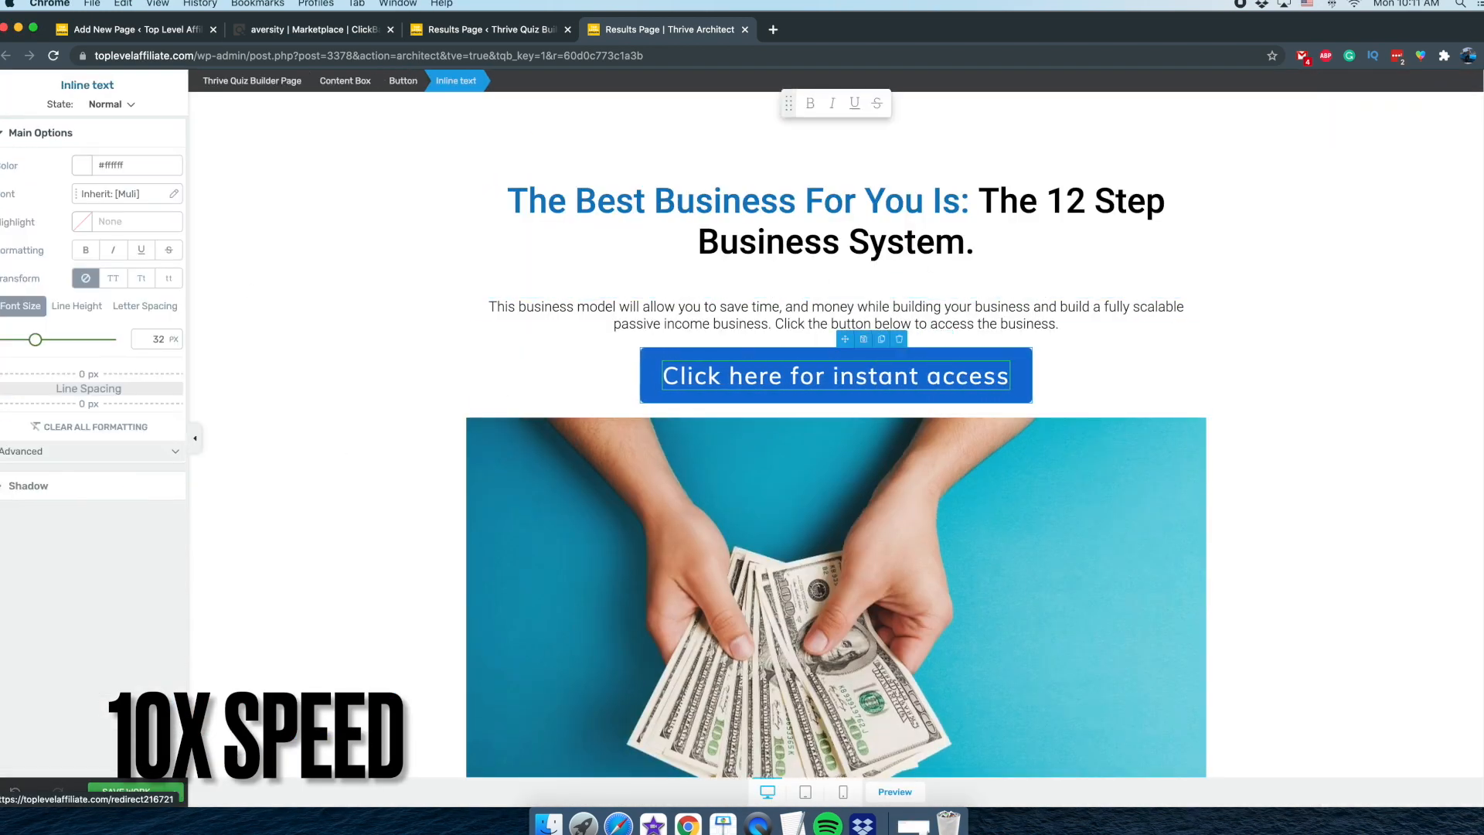
# - Save the results page, close its editor and open the quiz's questions for management
pyautogui.click(126, 791)
pyautogui.click(744, 29)
pyautogui.click(595, 615)
# - Add the multiple-choice question "How many hours can you invest on a daily basis on your new business?" with three answers from under an hour to over three
pyautogui.click(603, 464)
pyautogui.click(980, 632)
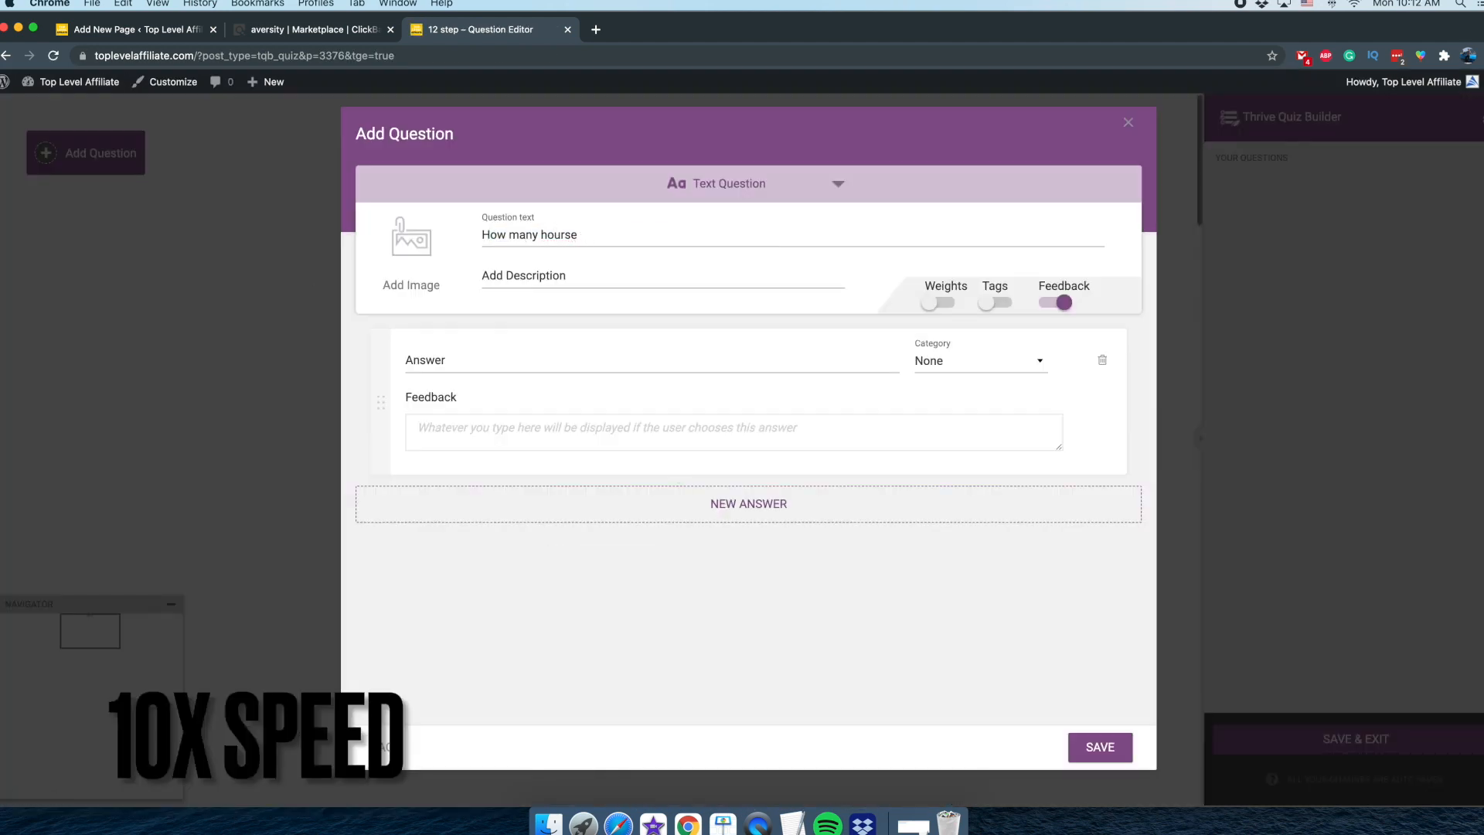
pyautogui.write('Less than an hour')
pyautogui.click(504, 516)
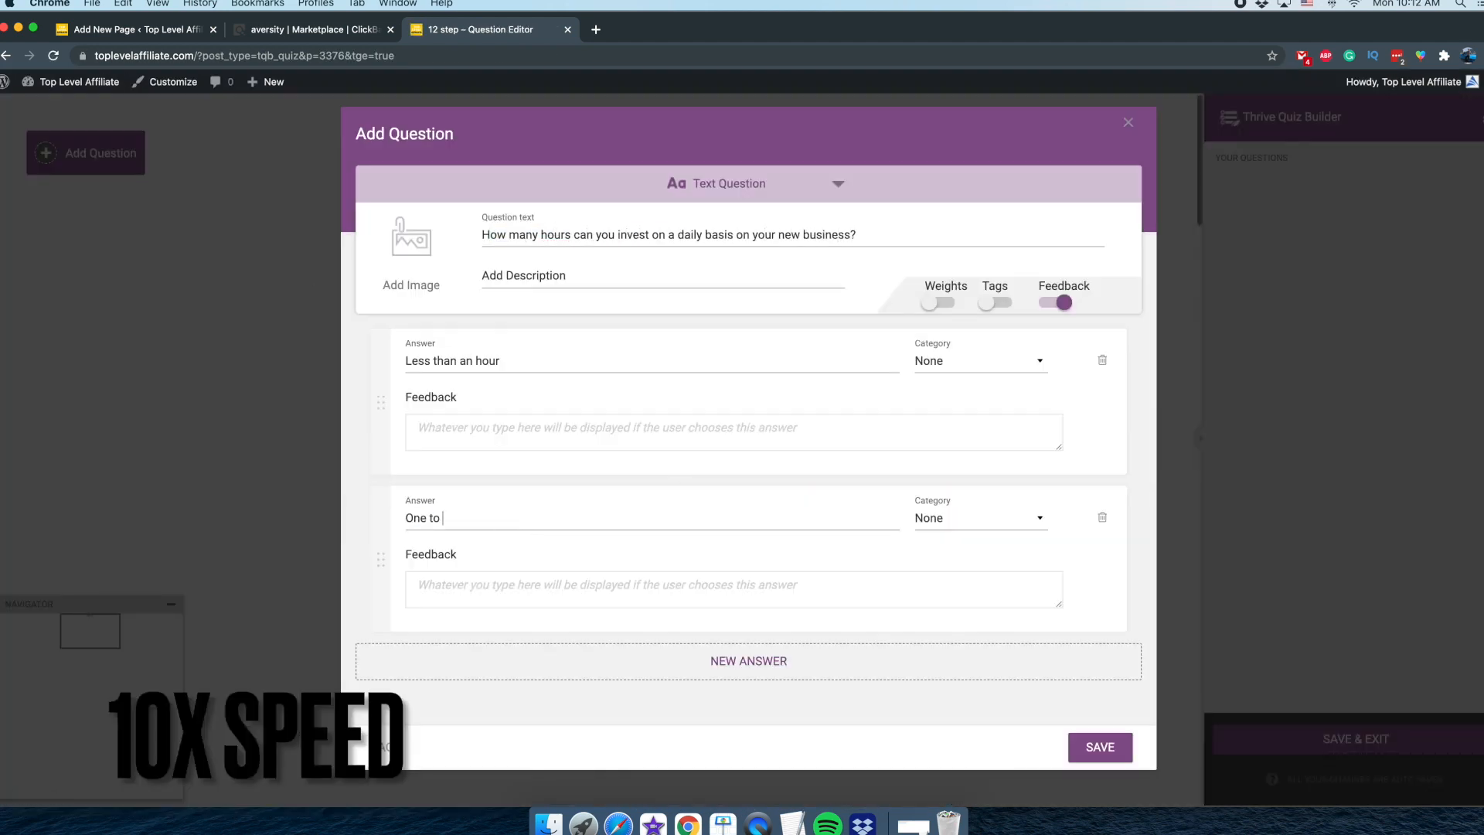
pyautogui.write('s')
pyautogui.click(748, 661)
pyautogui.write('More than 3 hours a day')
pyautogui.click(978, 303)
pyautogui.click(946, 338)
pyautogui.click(978, 618)
pyautogui.click(1099, 746)
pyautogui.moveTo(597, 275); pyautogui.dragTo(605, 406)
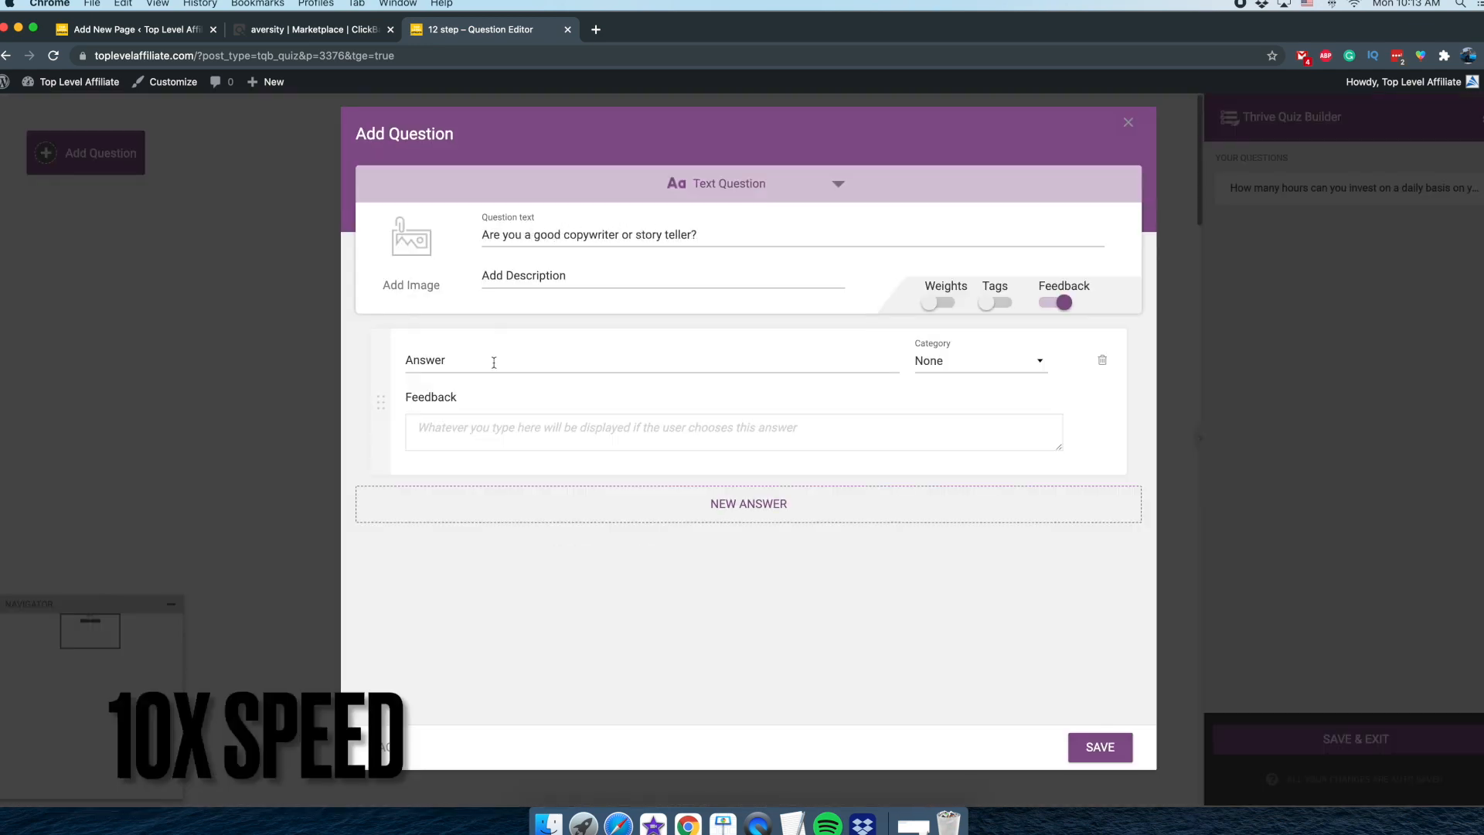
# - Complete the question "Are you a good copywriter or story teller?" with the answers "Not at all" and "Yes I'm very good", and save it
pyautogui.click(494, 363)
pyautogui.write('Not at all')
pyautogui.click(516, 503)
pyautogui.write("Yes I'm very good")
pyautogui.click(533, 650)
pyautogui.click(1102, 672)
pyautogui.click(1100, 746)
# - Add the multiple-choice question "What's your monthly budget for your online business?" with answers "$500 to $1,000", "I have no budget" and "Over $1,000 a month"
pyautogui.click(85, 153)
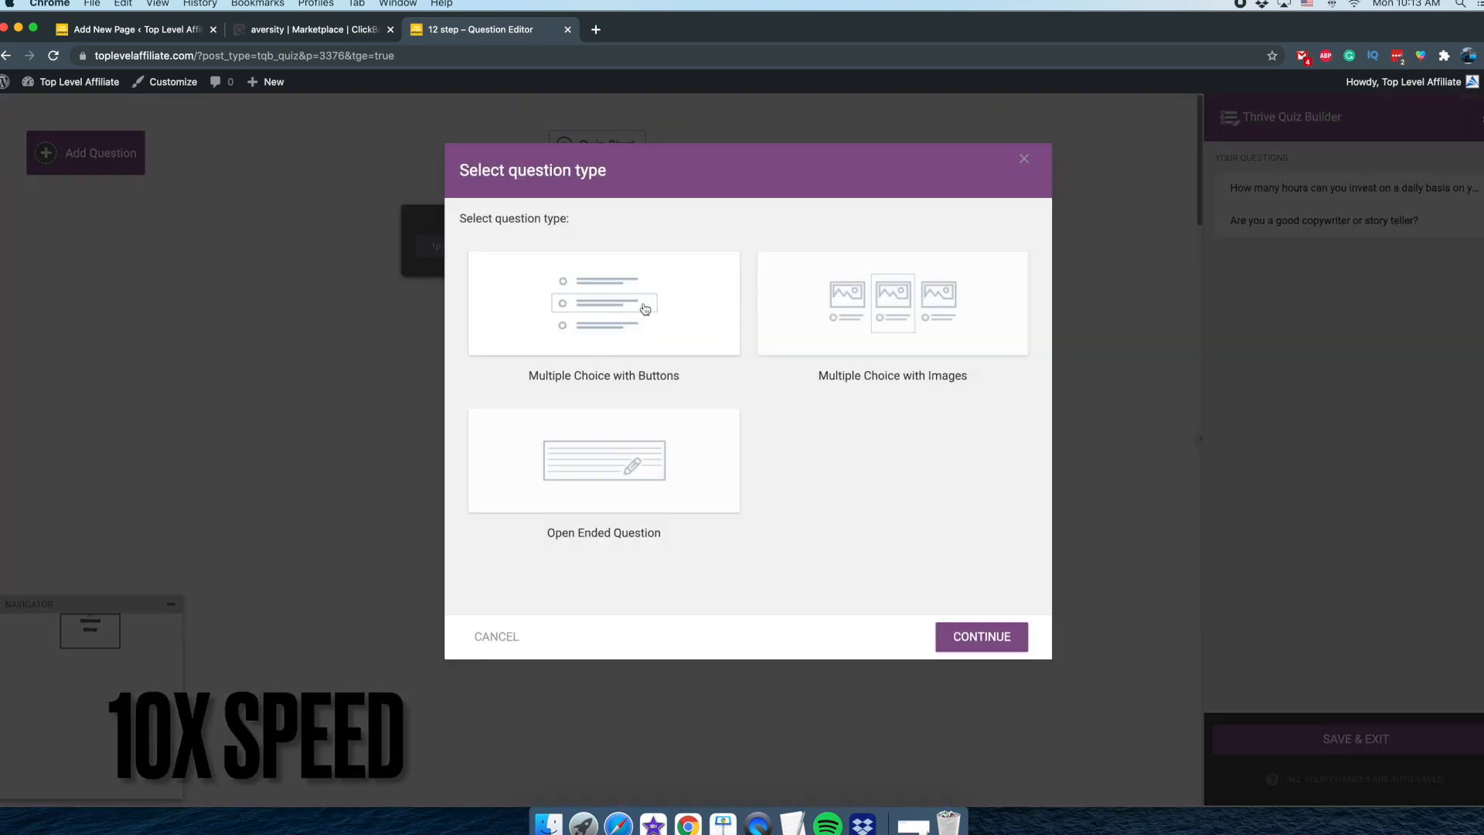
pyautogui.click(646, 309)
pyautogui.click(981, 636)
pyautogui.write('500 to $1,000')
pyautogui.click(541, 503)
pyautogui.write('I have no budget')
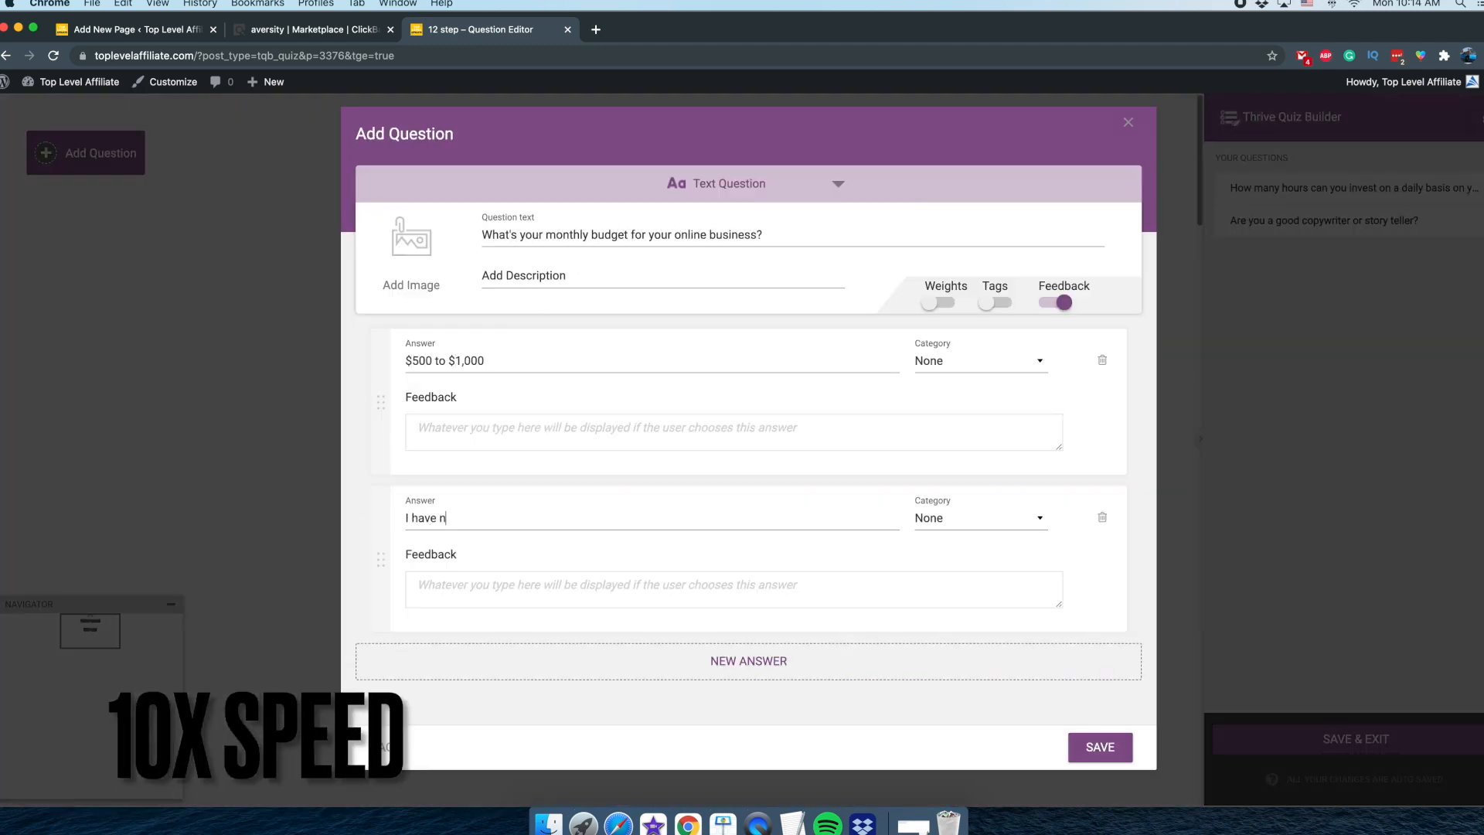
pyautogui.click(541, 659)
pyautogui.write('Over $1,000 a month')
pyautogui.click(1100, 746)
pyautogui.moveTo(598, 440); pyautogui.dragTo(612, 547)
# - Add the question "What's your monthly revenue goal?" with answers "Less than $5,000" and "More than $5,000", and save and exit the question editor
pyautogui.click(85, 153)
pyautogui.click(645, 310)
pyautogui.click(982, 636)
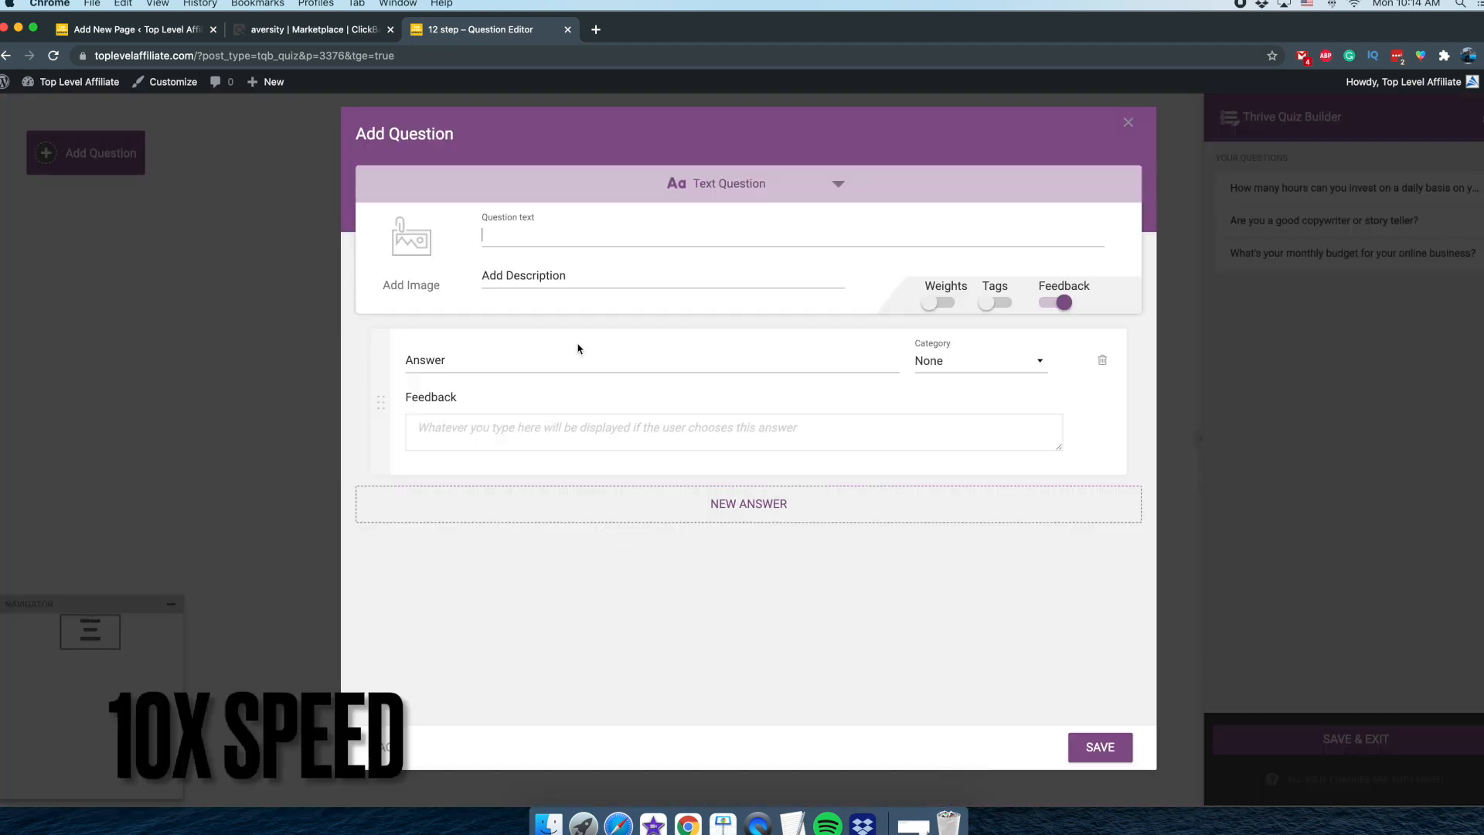
pyautogui.click(572, 503)
pyautogui.write('More than $5,000')
pyautogui.click(1100, 746)
pyautogui.click(1355, 739)
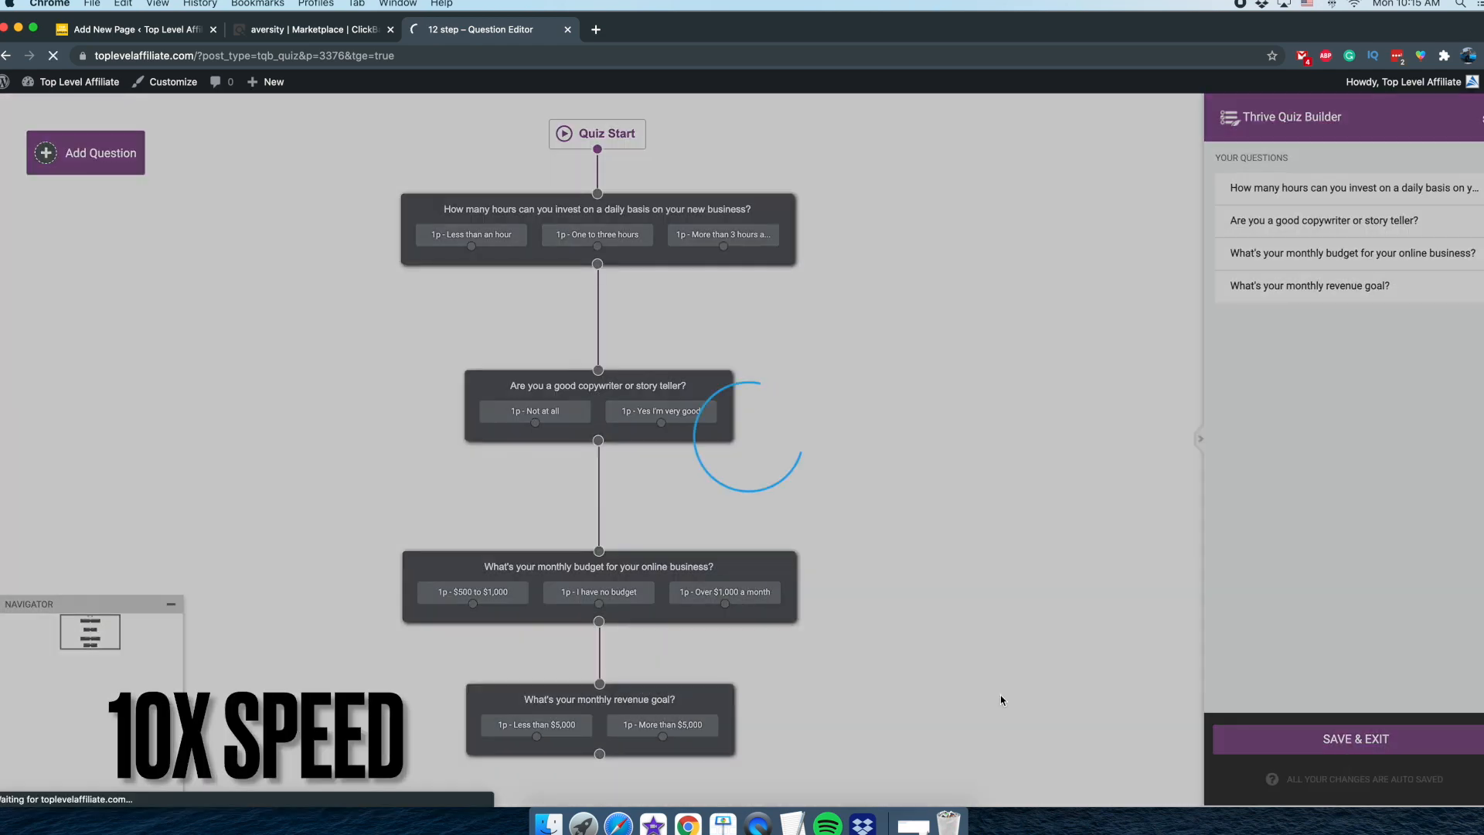
# - Create a new WordPress page titled "12 Step Quiz" with the SEO title "Start"
pyautogui.moveTo(31, 224)
pyautogui.click(134, 249)
pyautogui.write('12 Step Quiz')
pyautogui.scroll(-5, 232, 541)
pyautogui.click(232, 377)
pyautogui.write('Start')
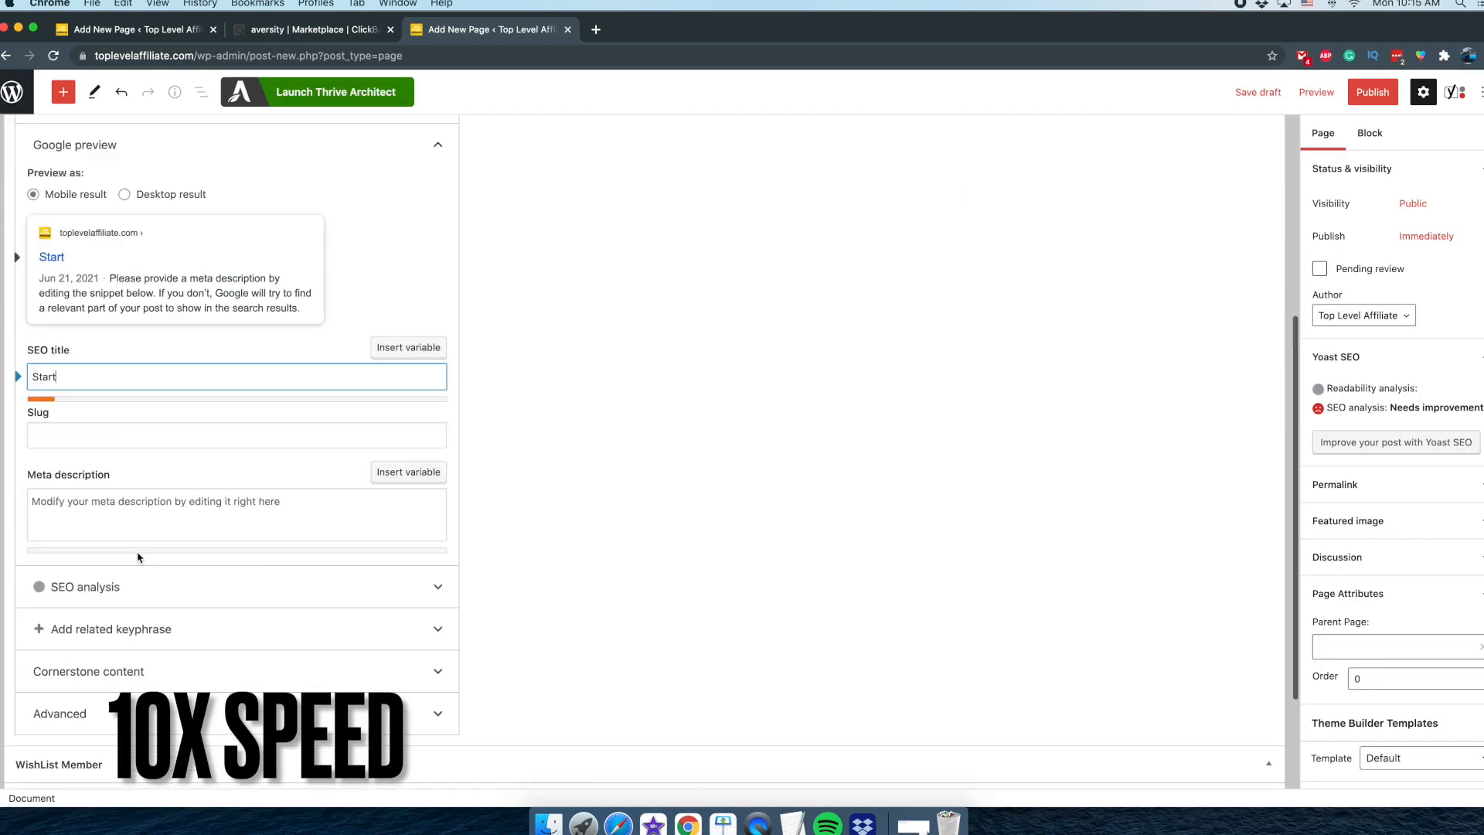
# - Set the new page's slug to getstarted822 and publish the page
pyautogui.click(139, 713)
pyautogui.click(116, 672)
pyautogui.click(193, 338)
pyautogui.write('getstarted822')
pyautogui.scroll(10, 735, 394)
pyautogui.click(1372, 92)
pyautogui.click(1350, 92)
# - Launch Thrive Architect for the 12 Step Quiz page and open the site's list of pages in a separate tab
pyautogui.click(318, 92)
pyautogui.click(567, 30)
pyautogui.click(596, 29)
pyautogui.press('Return')
pyautogui.click(491, 30)
pyautogui.click(668, 29)
pyautogui.moveTo(39, 225)
pyautogui.click(159, 226)
pyautogui.click(491, 29)
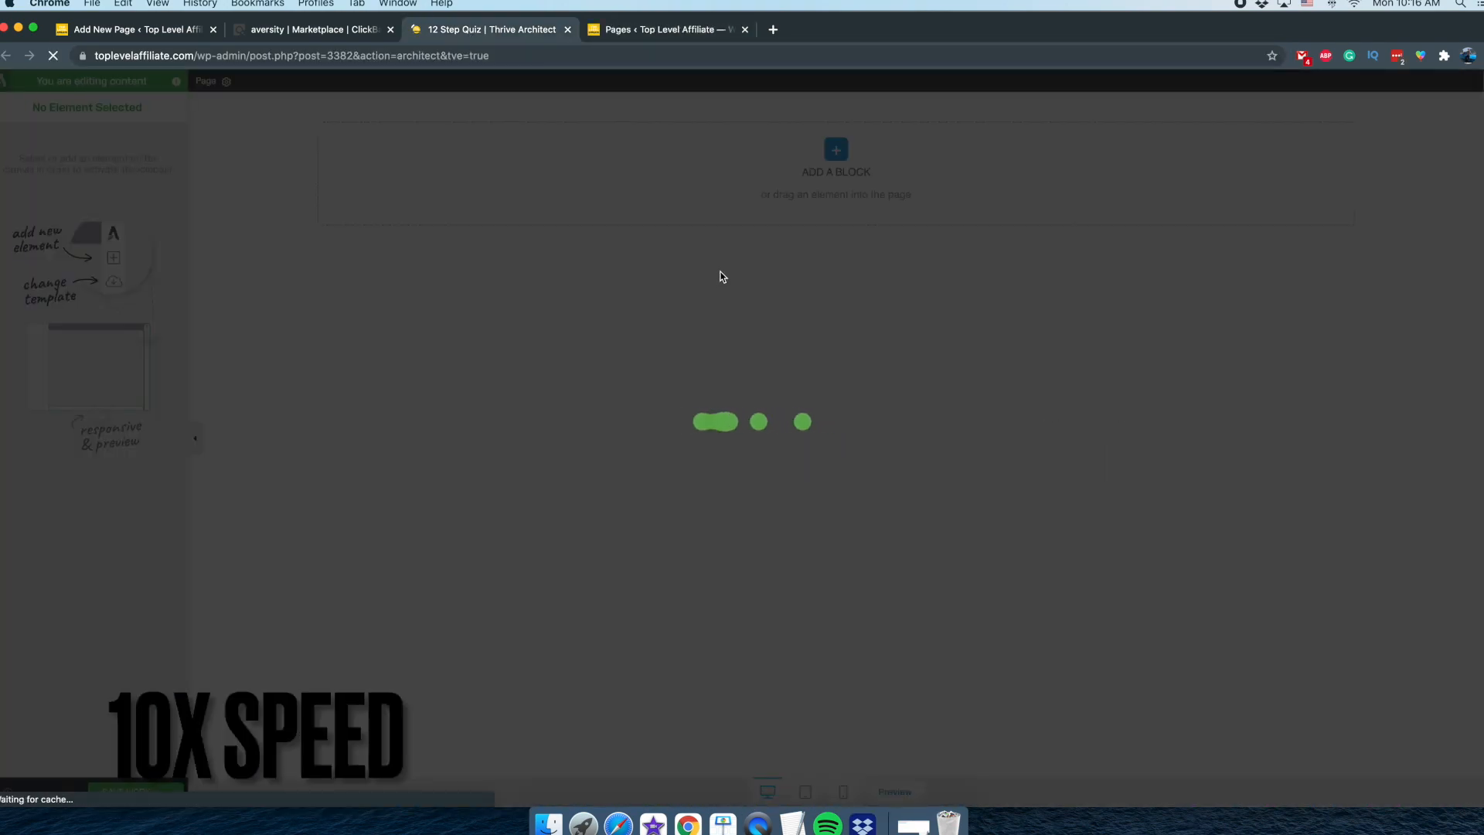
# - Add a Quiz element to the page and set it to show the 12 step quiz
pyautogui.click(1472, 106)
pyautogui.write('quiz')
pyautogui.moveTo(1362, 170); pyautogui.dragTo(753, 178)
pyautogui.click(116, 172)
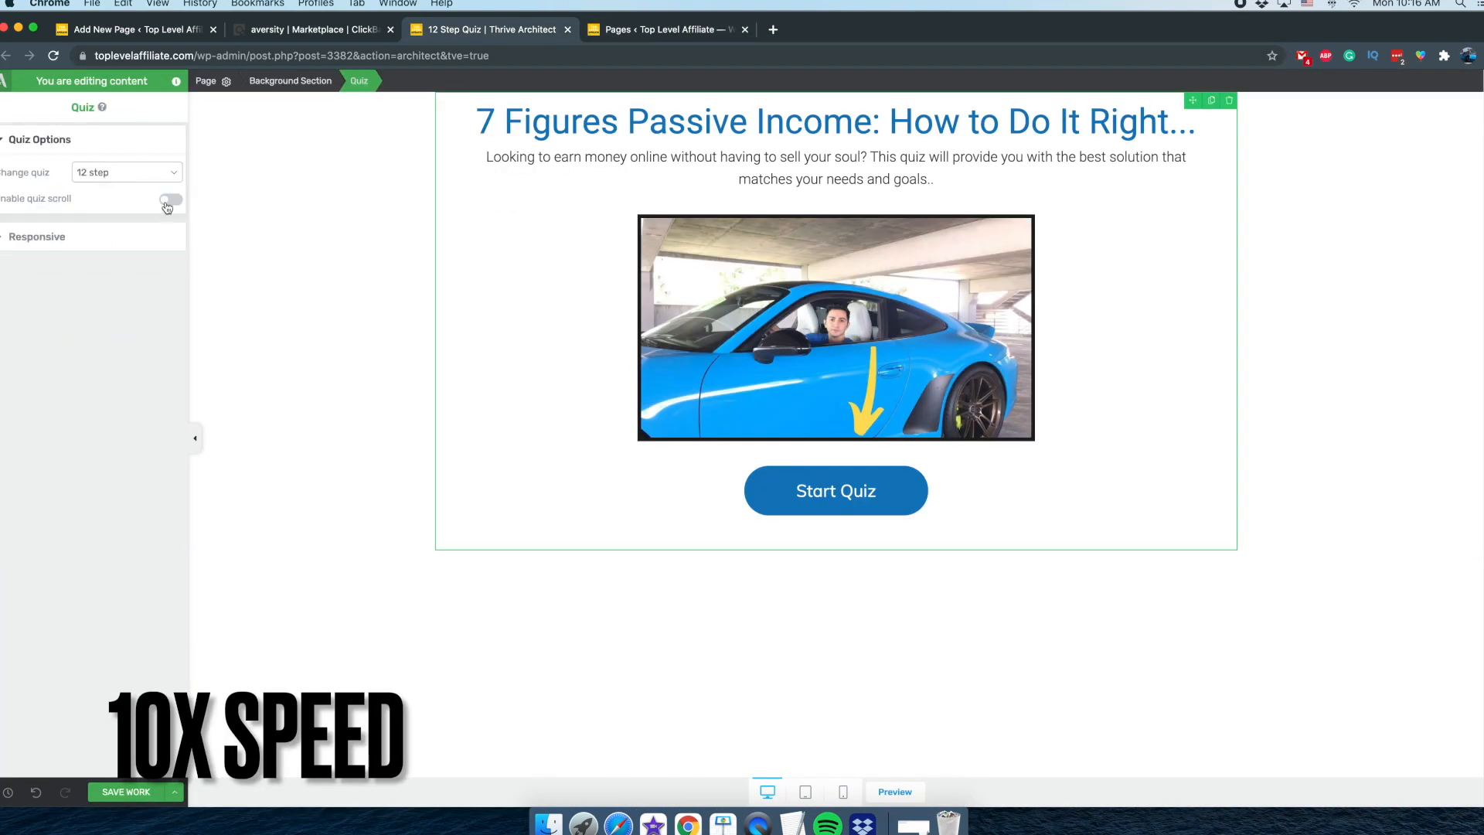
# - Save the 12 Step Quiz page and open its live version at toplevelaffiliate.com/getstarted822
pyautogui.click(126, 791)
pyautogui.click(665, 29)
pyautogui.click(272, 246)
pyautogui.click(495, 31)
pyautogui.click(841, 792)
pyautogui.click(665, 29)
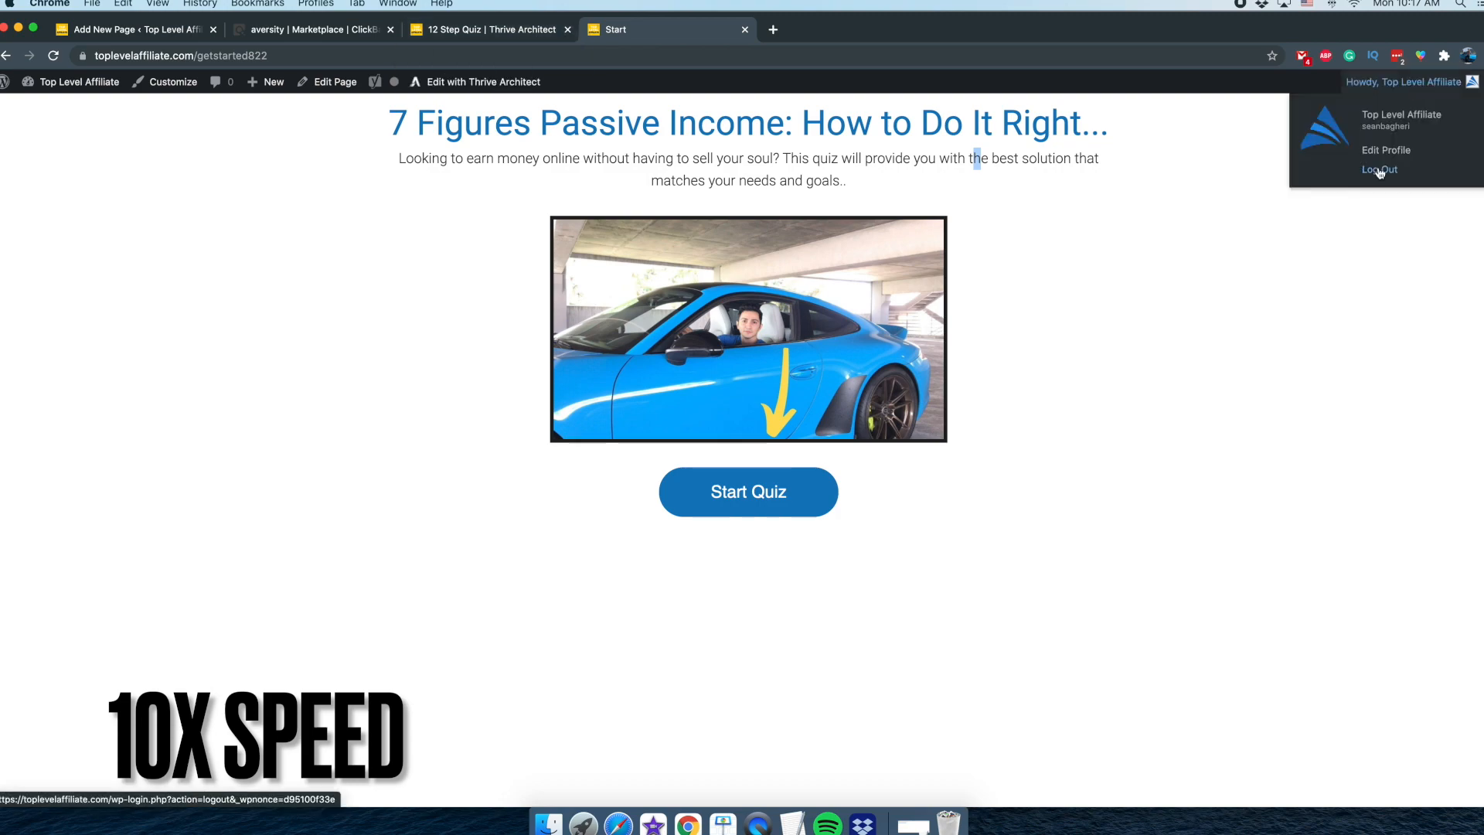
# - Log out of WordPress and load toplevelaffiliate.com/getstarted822 as an ordinary visitor
pyautogui.click(1378, 171)
pyautogui.click(568, 30)
pyautogui.click(558, 56)
pyautogui.write('toplevelaffiliate.com/getstarted822')
pyautogui.press('Return')
# - Test the live quiz as a visitor through to the results page and follow its instant access link
pyautogui.click(719, 470)
pyautogui.click(582, 273)
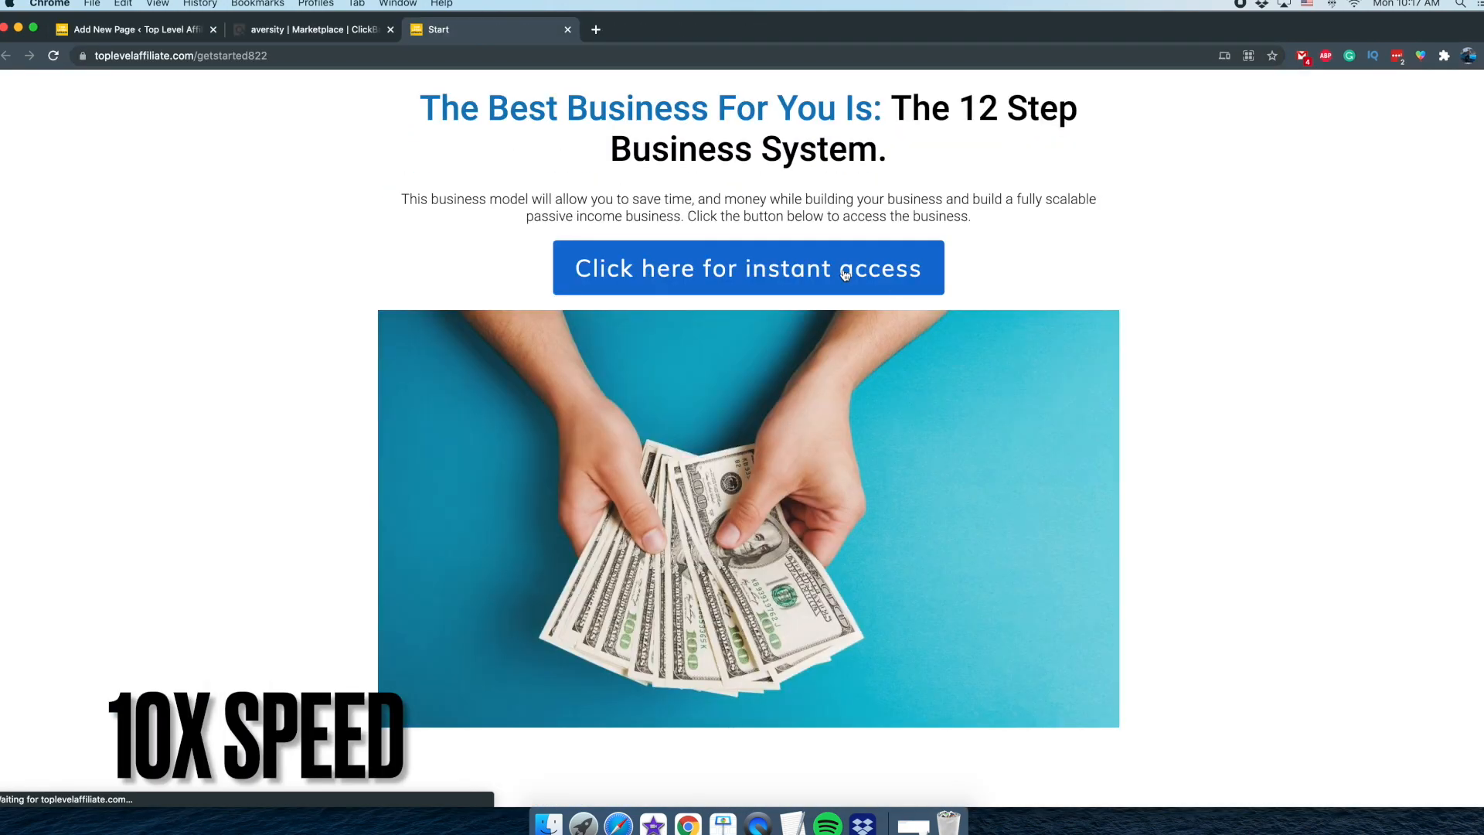
pyautogui.click(745, 276)
pyautogui.hotkey('ctrl', 't')
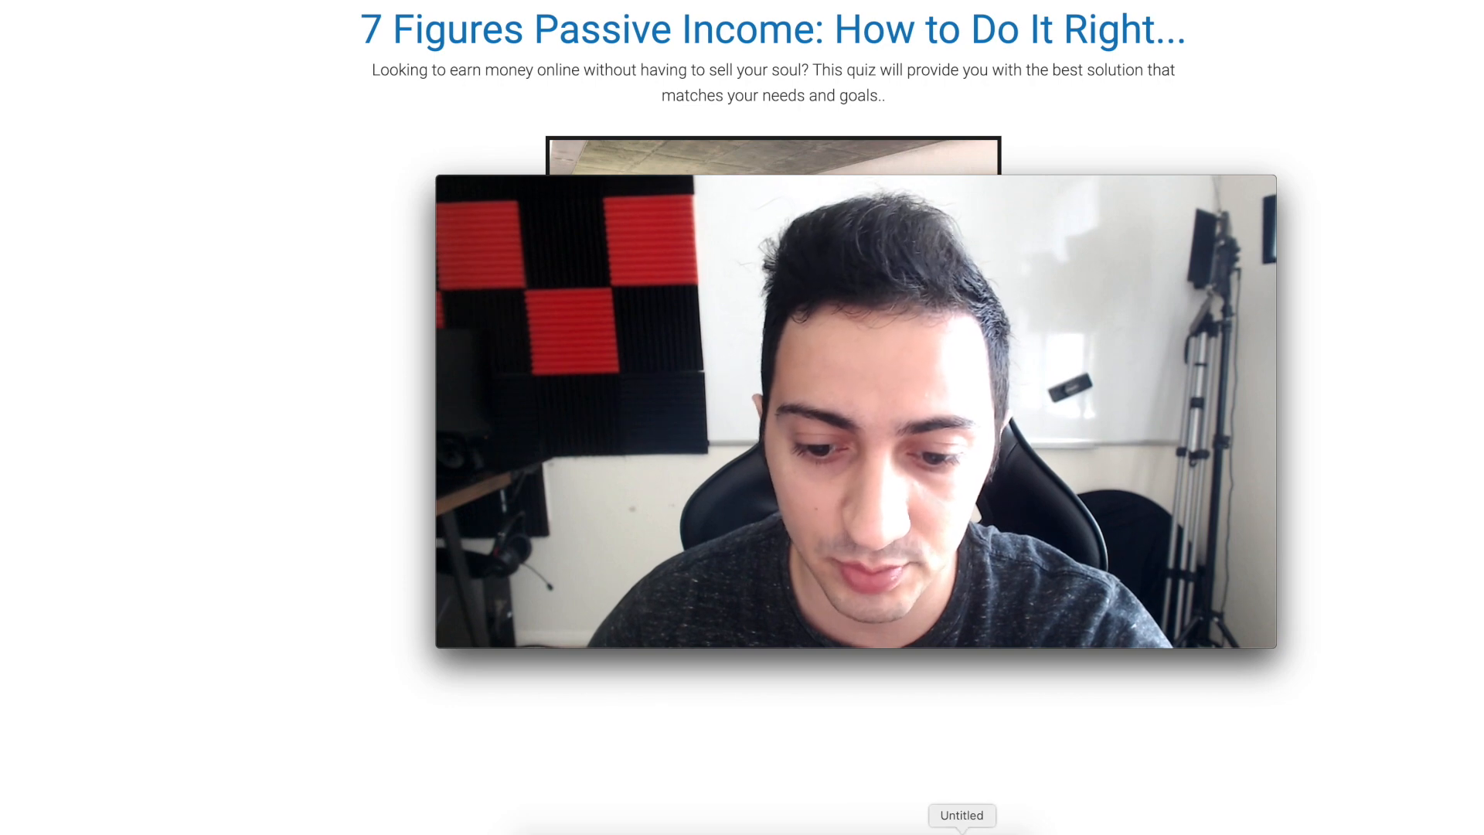
# - Bring up the text note outlining the funnel, review the Quiz > Opt-in > Redirect > Affiliate Link flow, and minimise it
pyautogui.click(962, 829)
pyautogui.moveTo(489, 412); pyautogui.dragTo(557, 233)
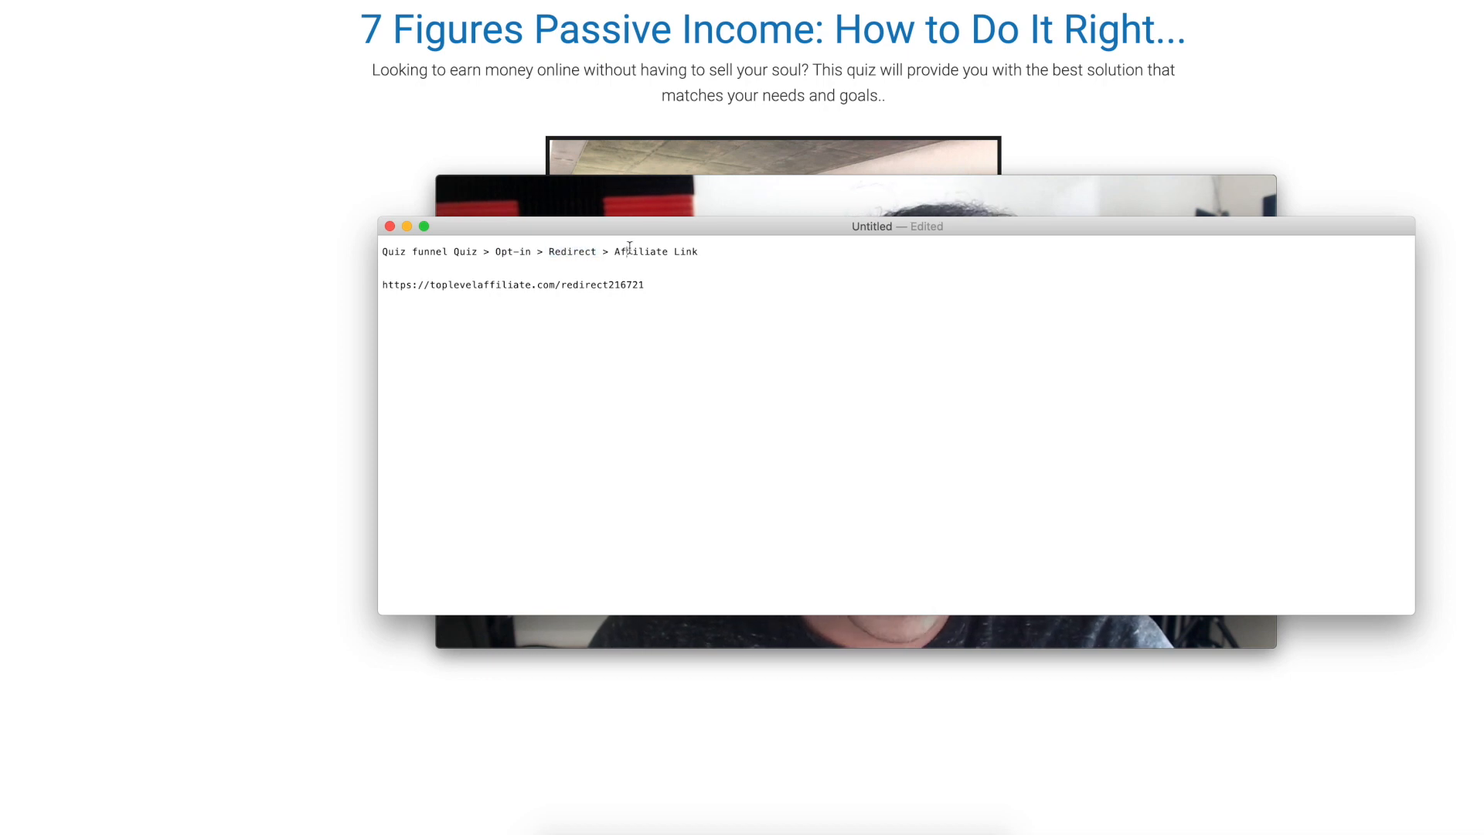
pyautogui.moveTo(629, 247); pyautogui.dragTo(543, 239)
pyautogui.click(407, 226)
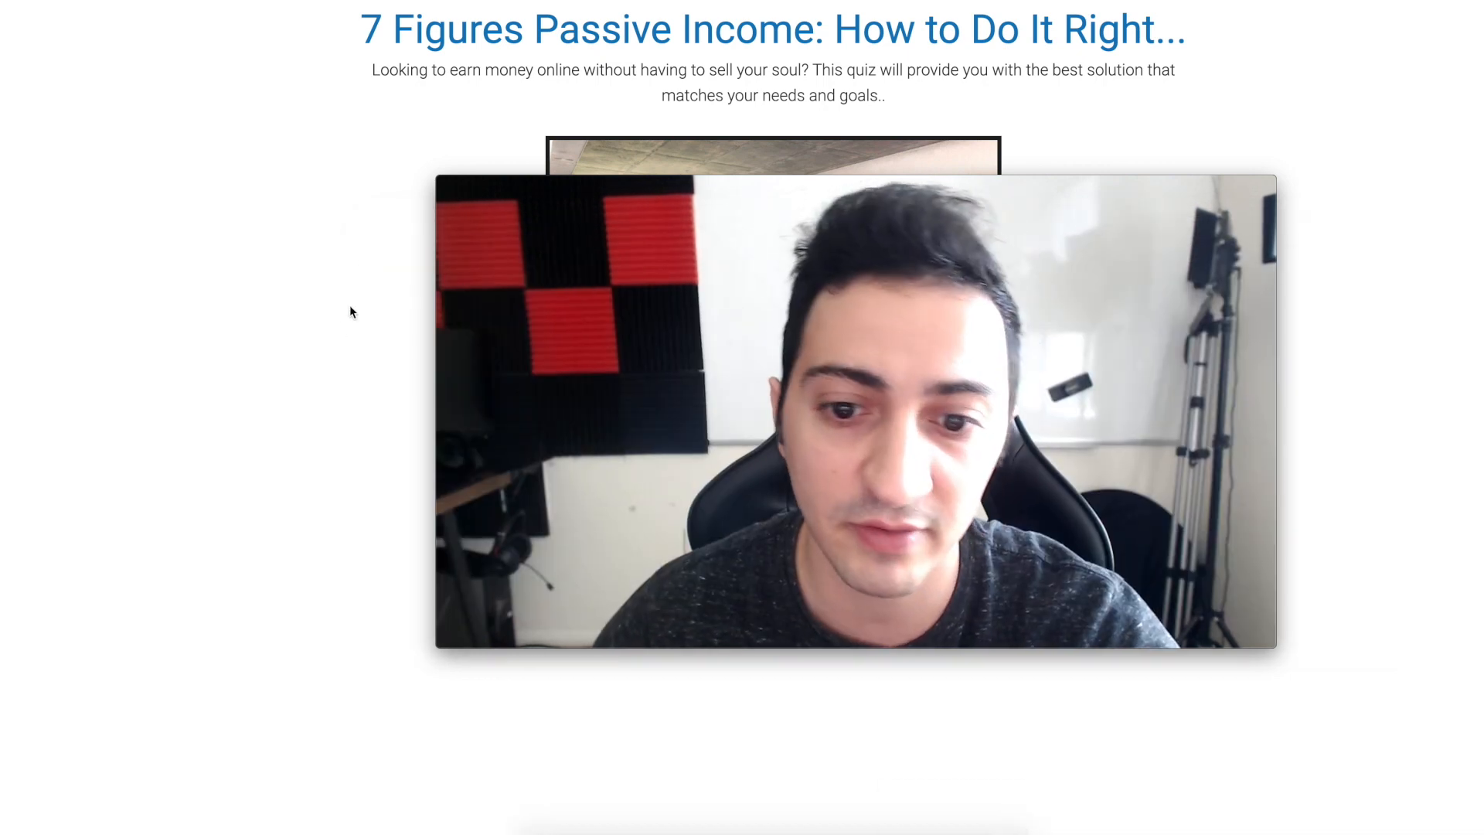
# - Examine the headline and intro text on the quiz splash page
pyautogui.moveTo(323, 17)
pyautogui.mouseDown()
pyautogui.moveTo(1013, 118)
pyautogui.moveTo(899, 62)
pyautogui.moveTo(296, 15)
pyautogui.mouseUp()
pyautogui.click(287, 44)
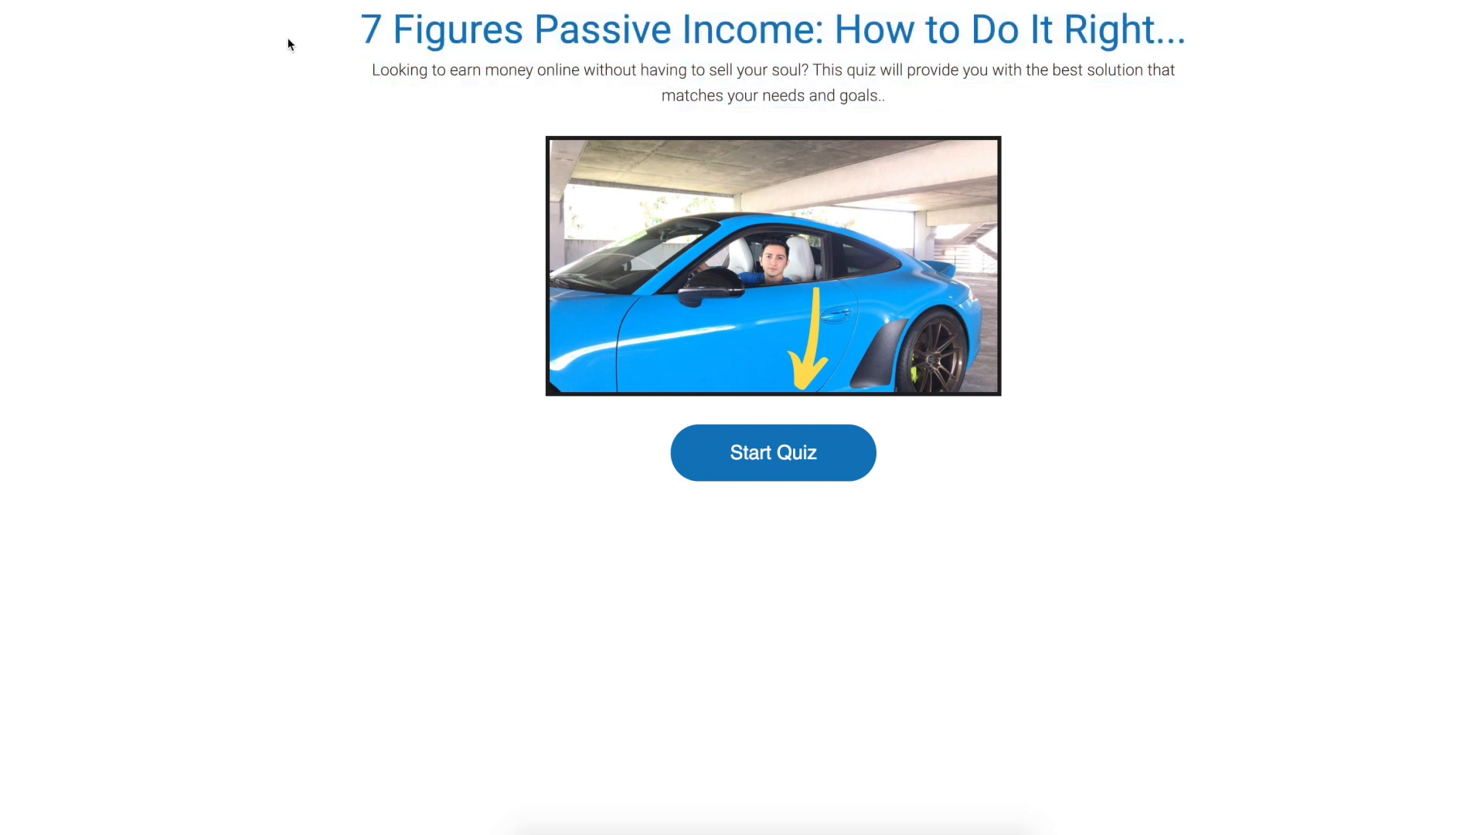
pyautogui.moveTo(889, 102); pyautogui.dragTo(322, 29)
pyautogui.click(358, 130)
# - Take the quiz answering "One to three hours", "Yes I'm very good", "$500 to $1,000" and "More than $5,000", and submit the opt-in name and email
pyautogui.click(738, 460)
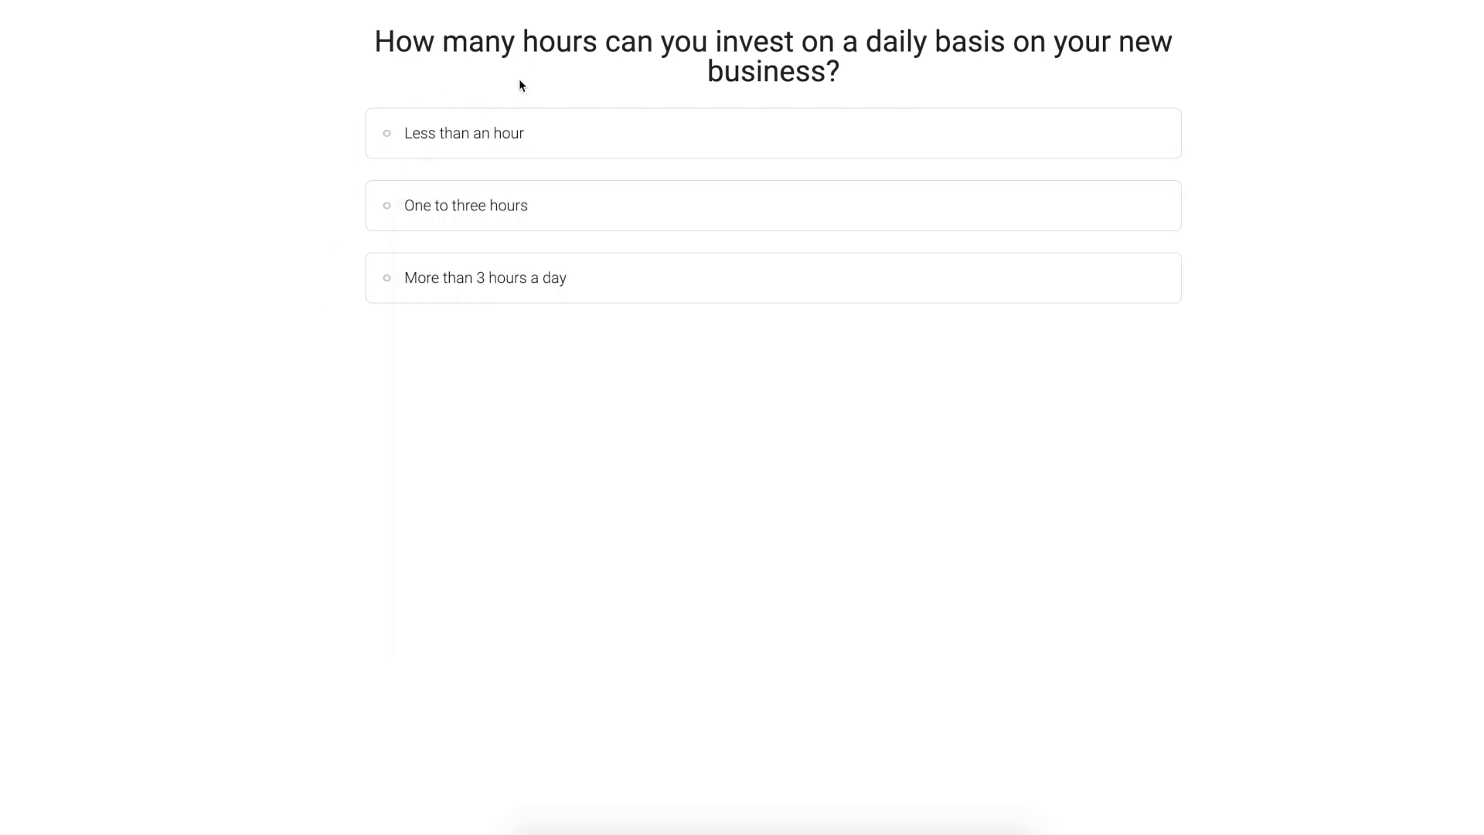
pyautogui.click(687, 222)
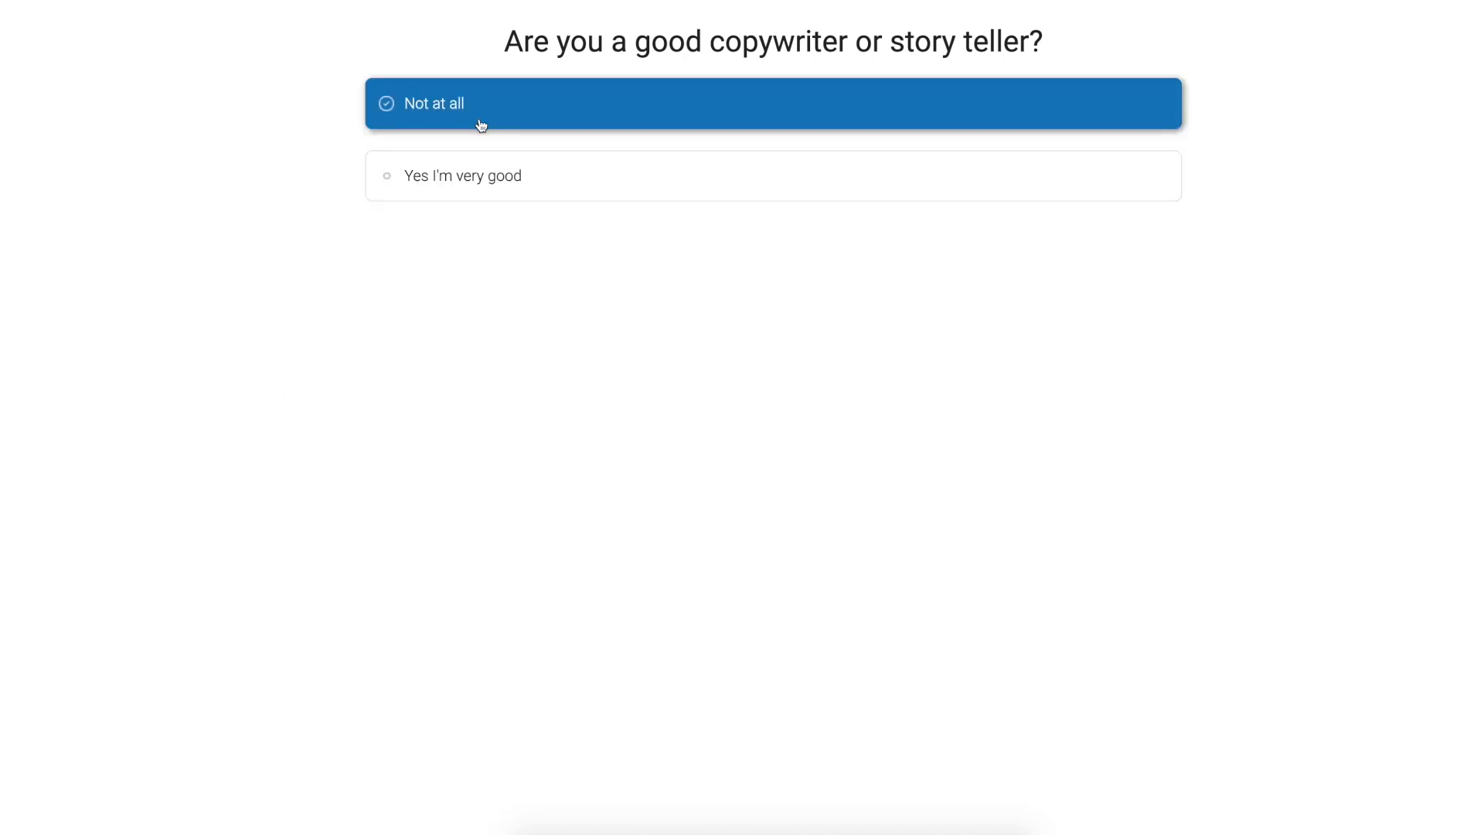
pyautogui.click(517, 189)
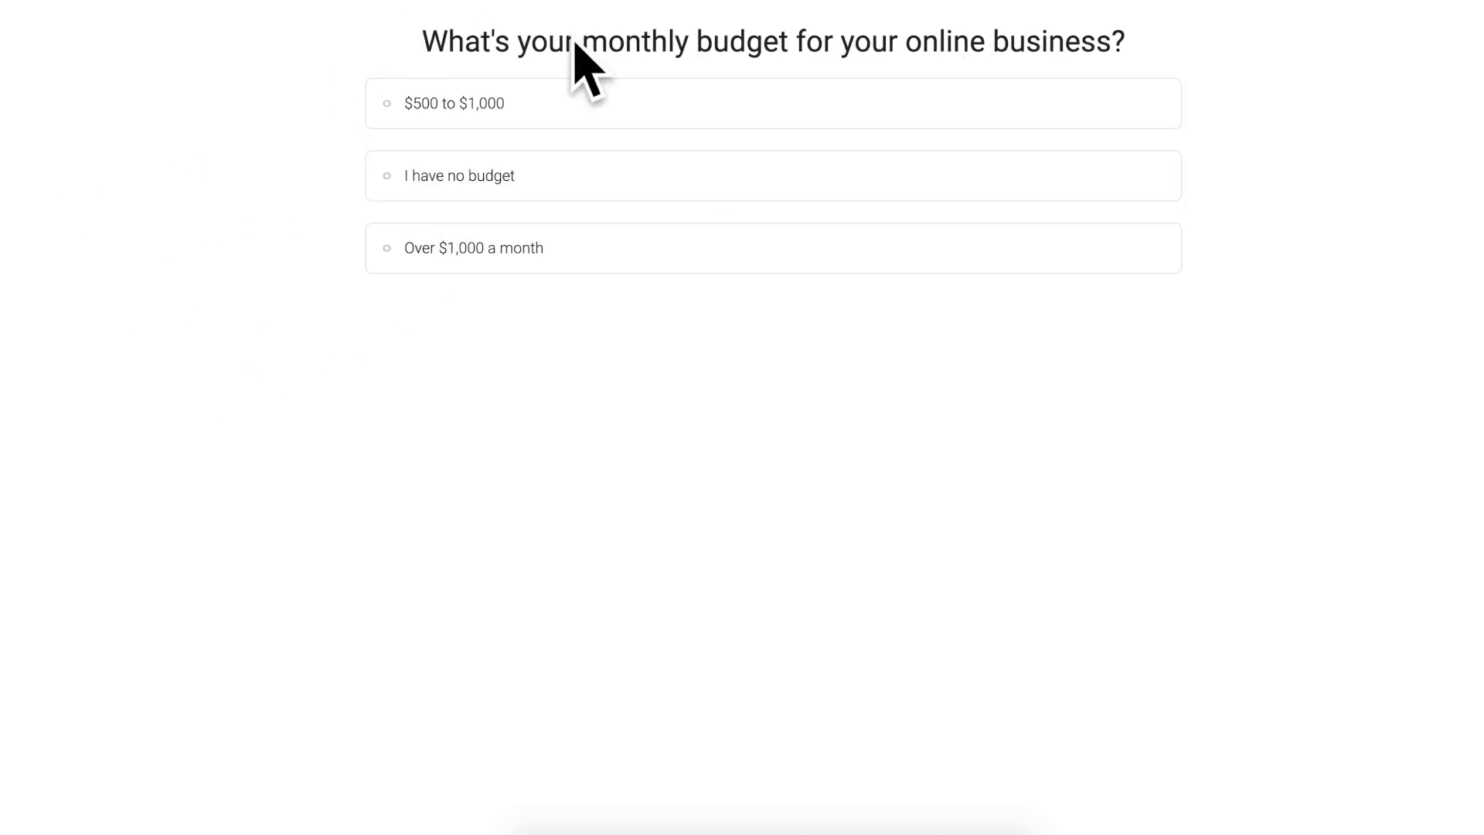
pyautogui.click(431, 179)
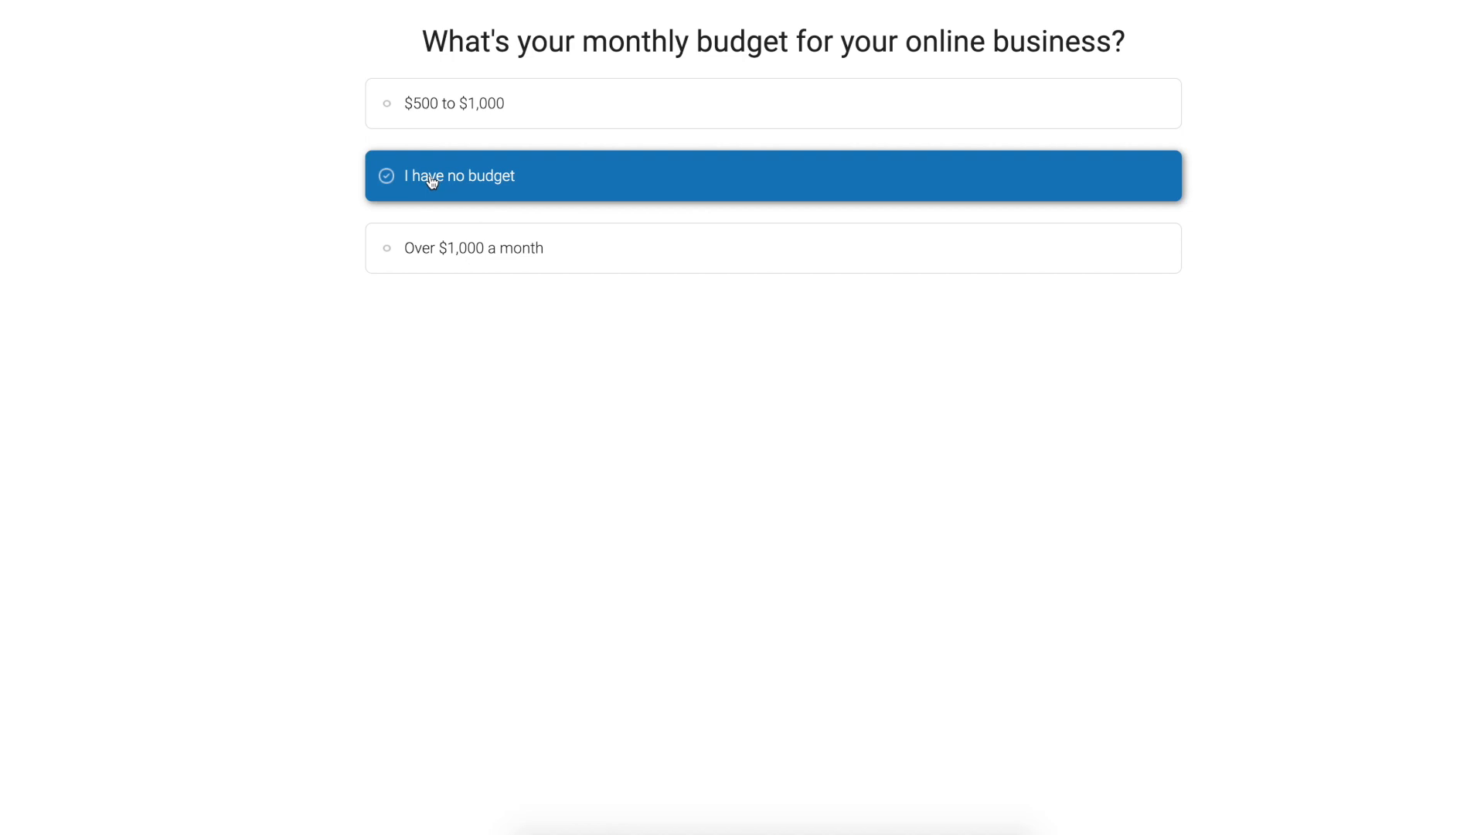
pyautogui.click(494, 108)
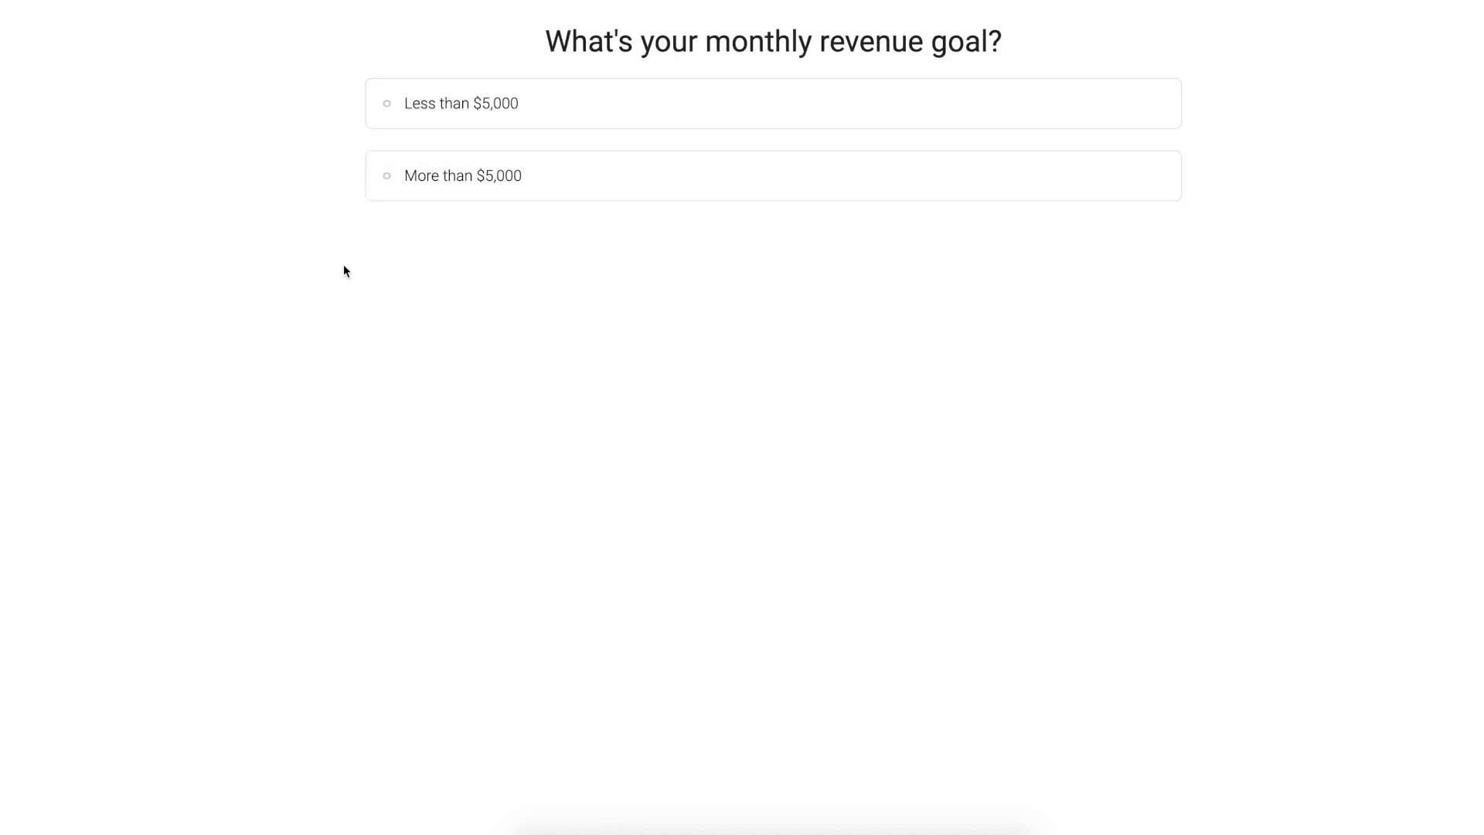
pyautogui.click(552, 171)
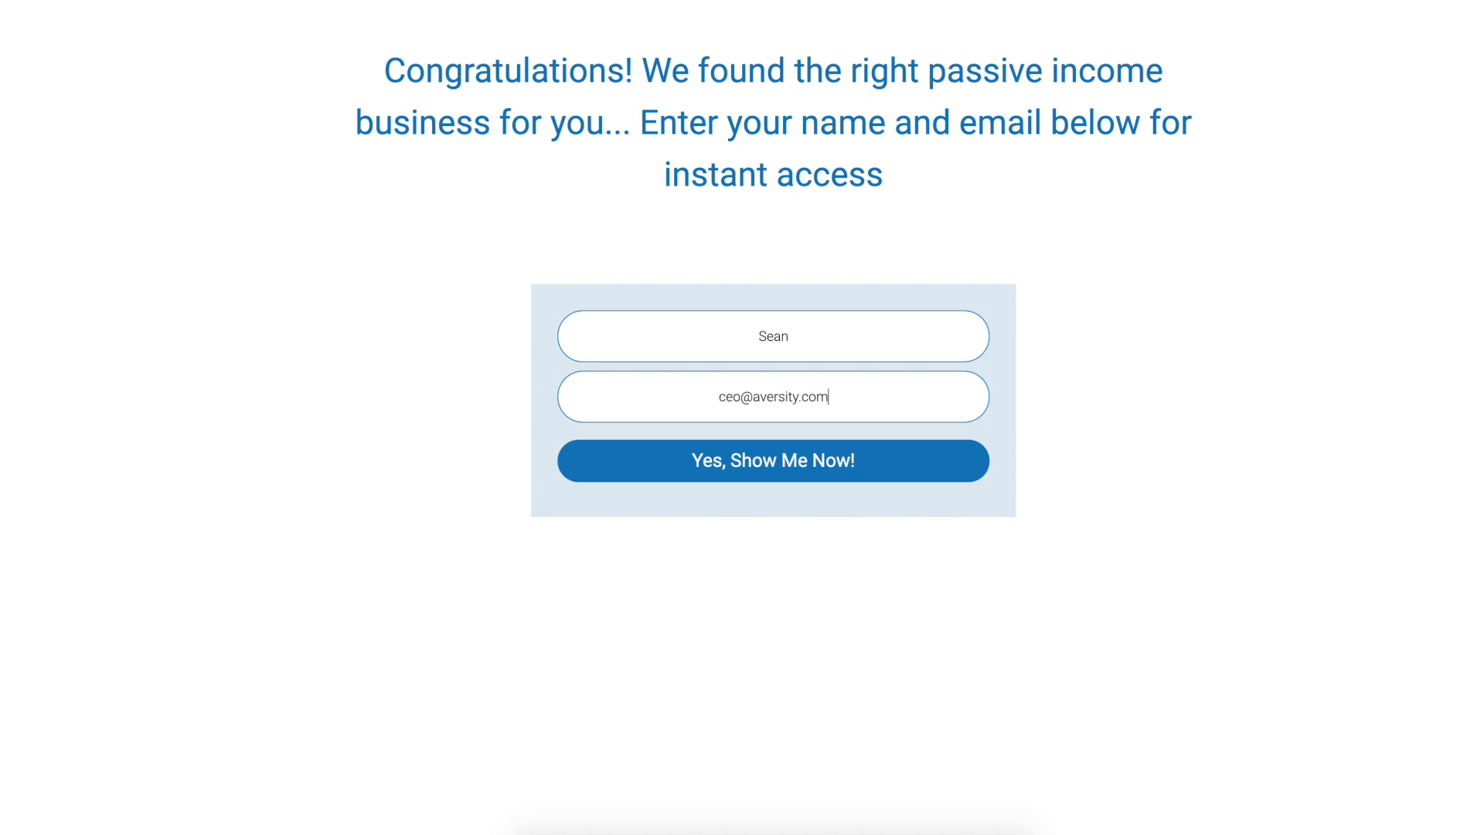
pyautogui.click(769, 463)
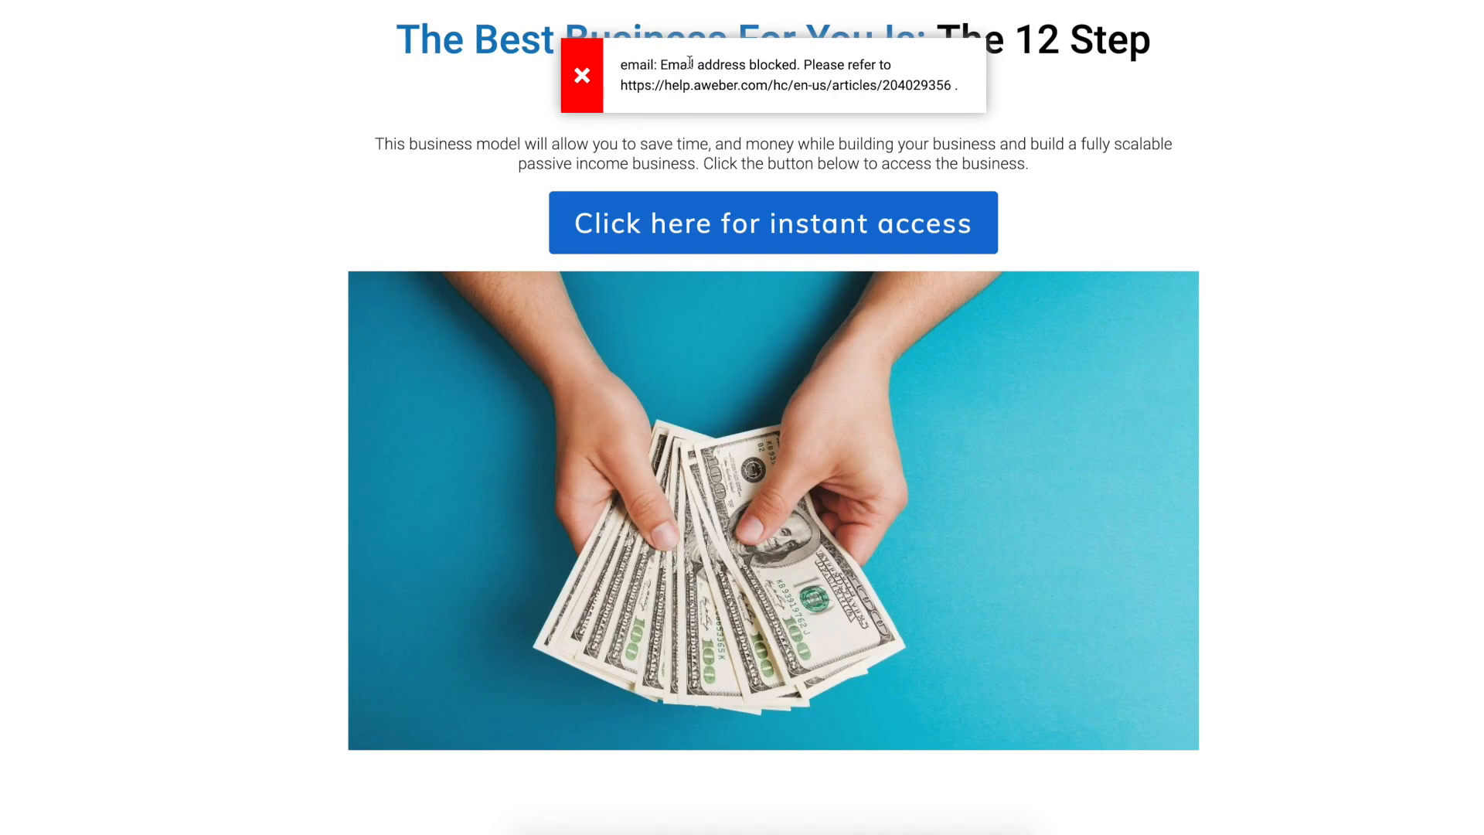
# - Examine the results page's headline and follow its instant access link to the redirect page
pyautogui.moveTo(613, 54); pyautogui.dragTo(391, 38)
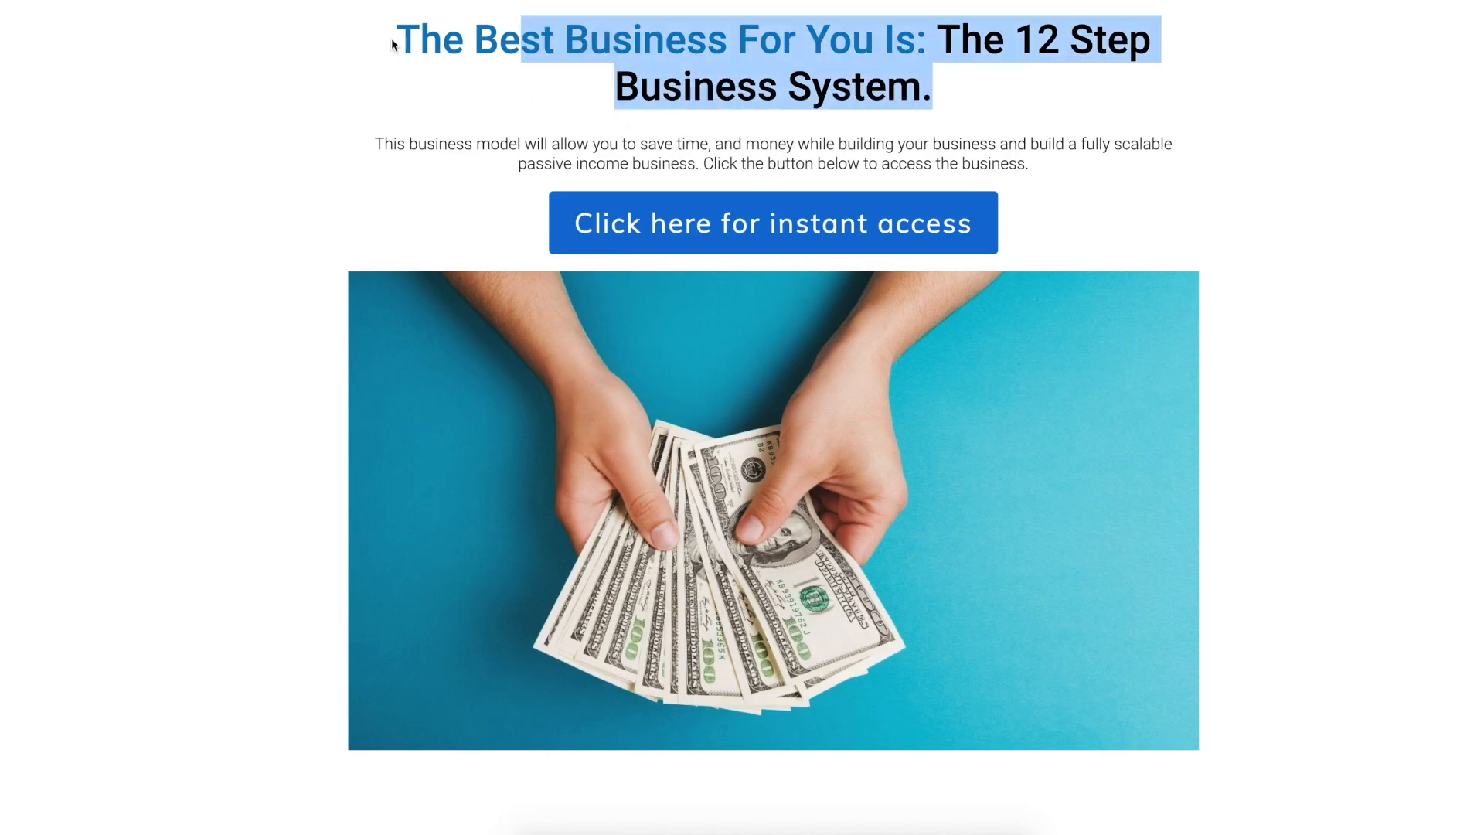
pyautogui.click(424, 87)
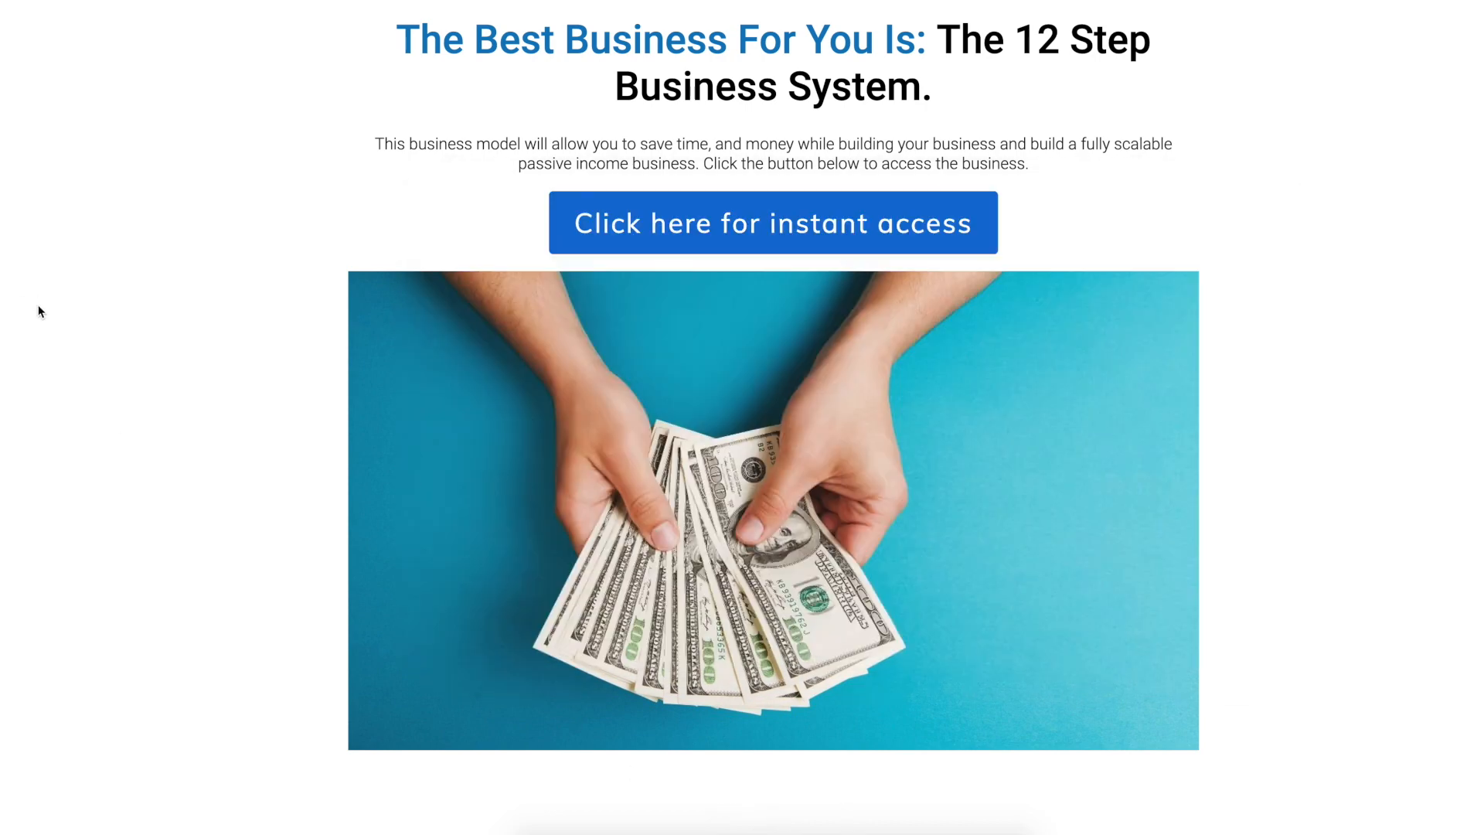
pyautogui.moveTo(390, 31); pyautogui.dragTo(1139, 113)
pyautogui.doubleClick(234, 20)
pyautogui.click(1118, 141)
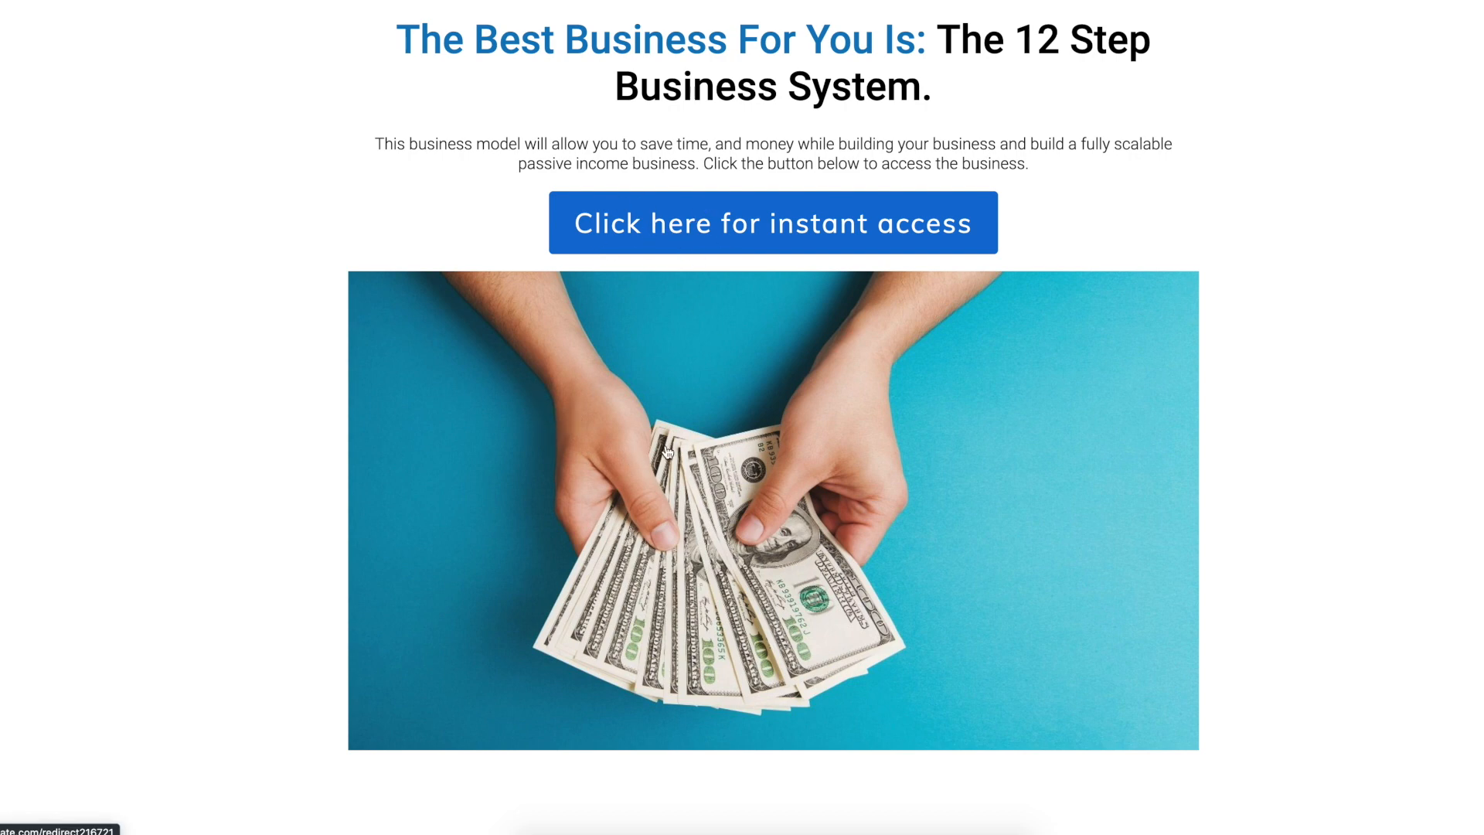
pyautogui.click(678, 240)
pyautogui.tripleClick(647, 310)
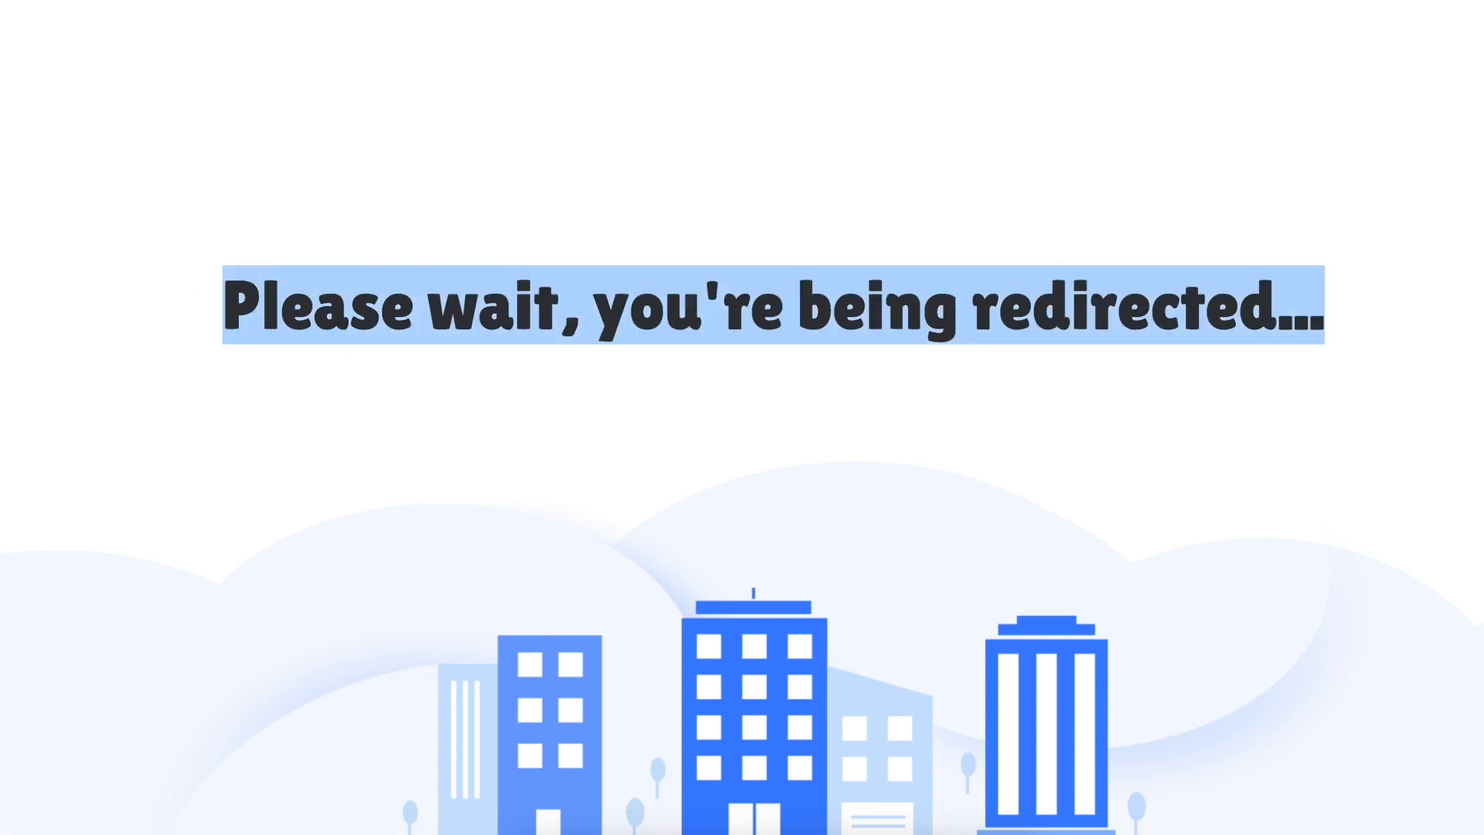